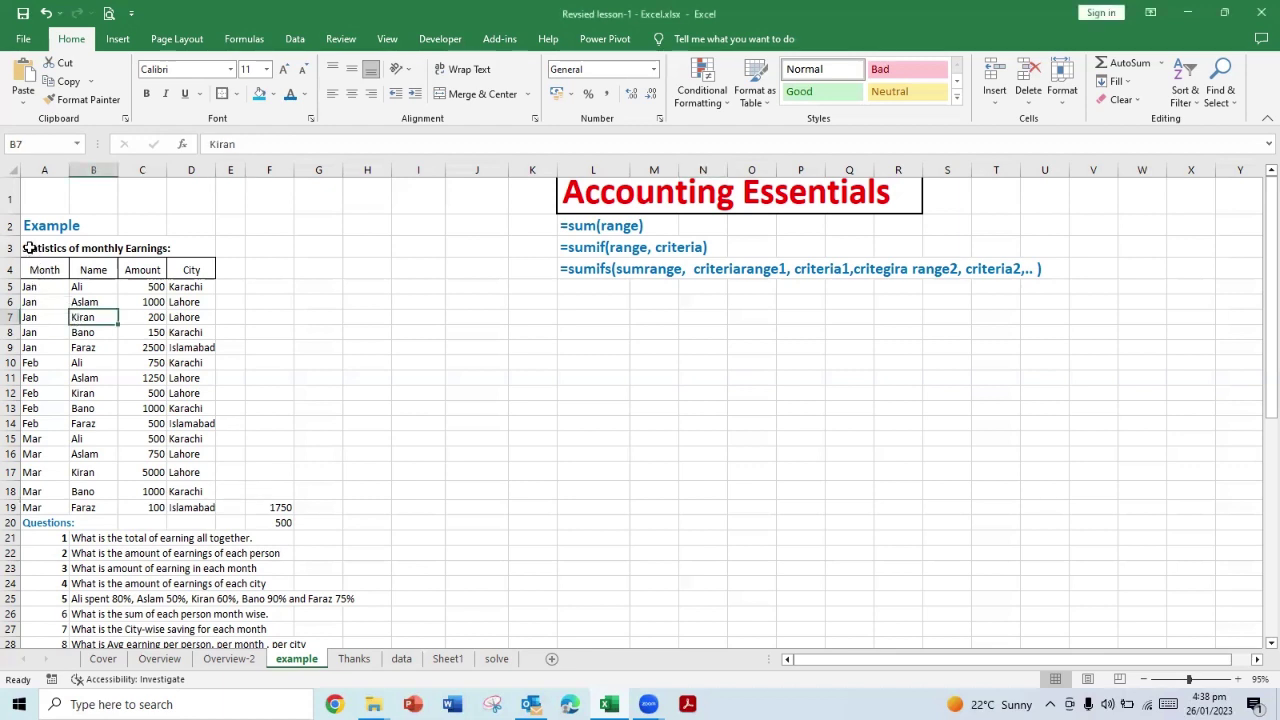
Step: Move the monthly earnings table beneath the formula notes, starting at L6, and the Questions block up to start at A6
{"action": "left_click_drag", "start_coordinate": [31, 247], "coordinate": [786, 545]}
{"action": "left_click", "coordinate": [941, 467]}
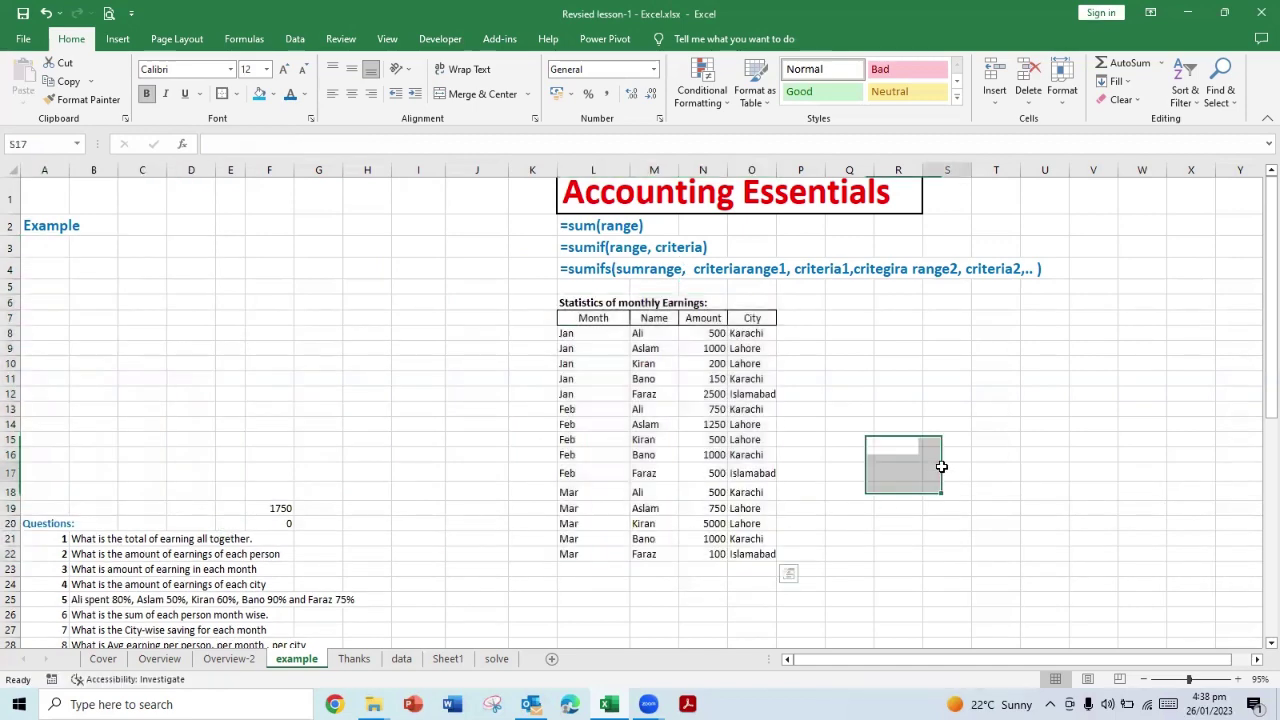
{"action": "left_click_drag", "start_coordinate": [40, 522], "coordinate": [279, 608]}
{"action": "left_click", "coordinate": [142, 548]}
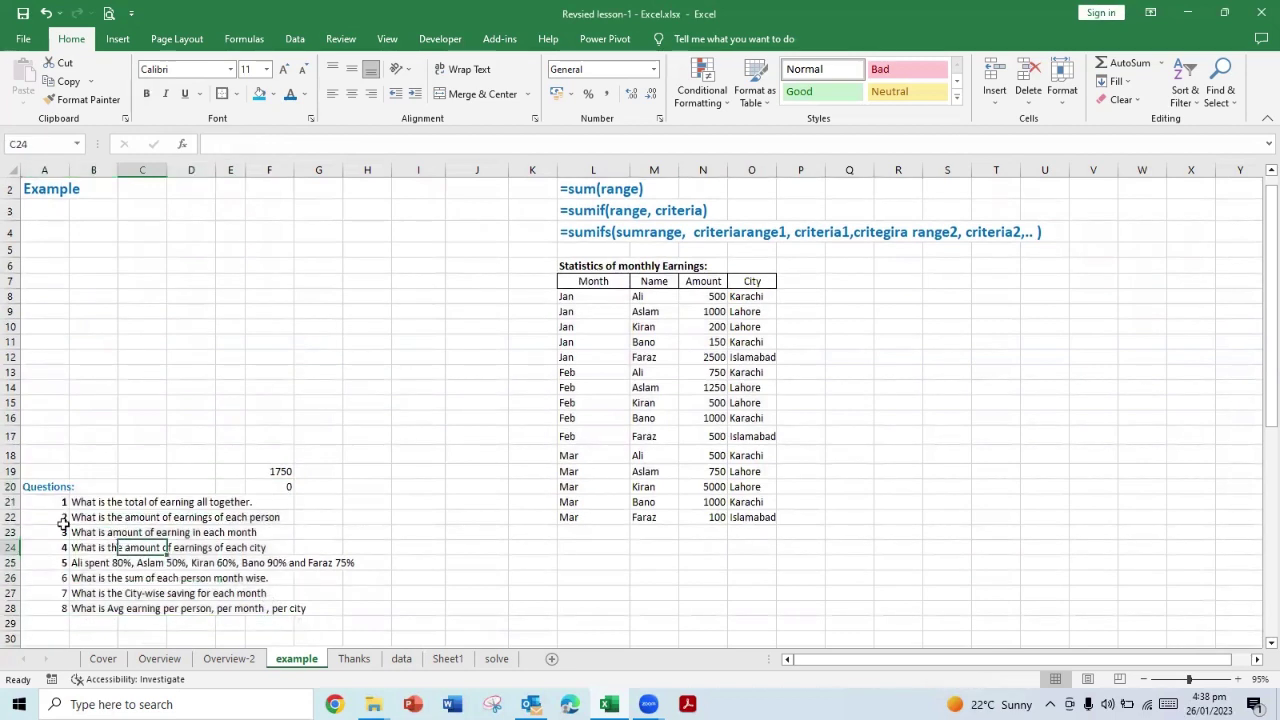
{"action": "left_click_drag", "start_coordinate": [60, 488], "coordinate": [95, 608]}
{"action": "left_click_drag", "start_coordinate": [82, 476], "coordinate": [108, 270]}
{"action": "left_click", "coordinate": [187, 453]}
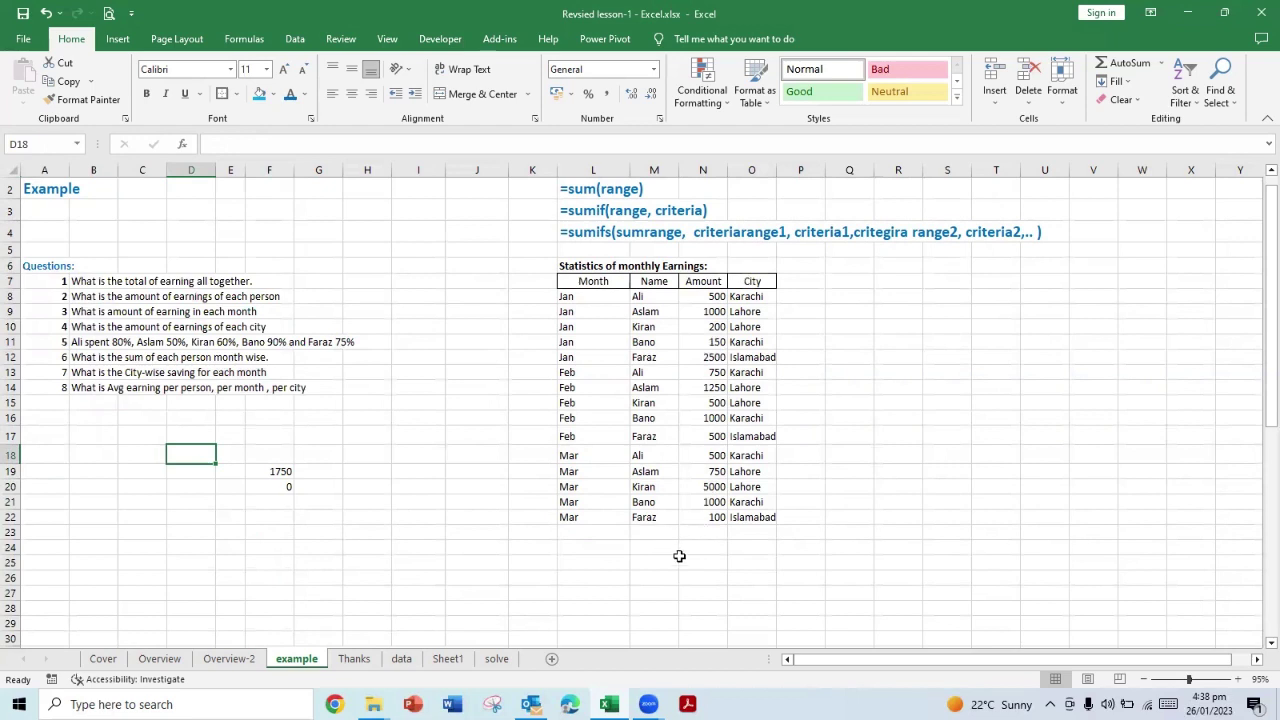
{"action": "left_click", "coordinate": [1270, 169]}
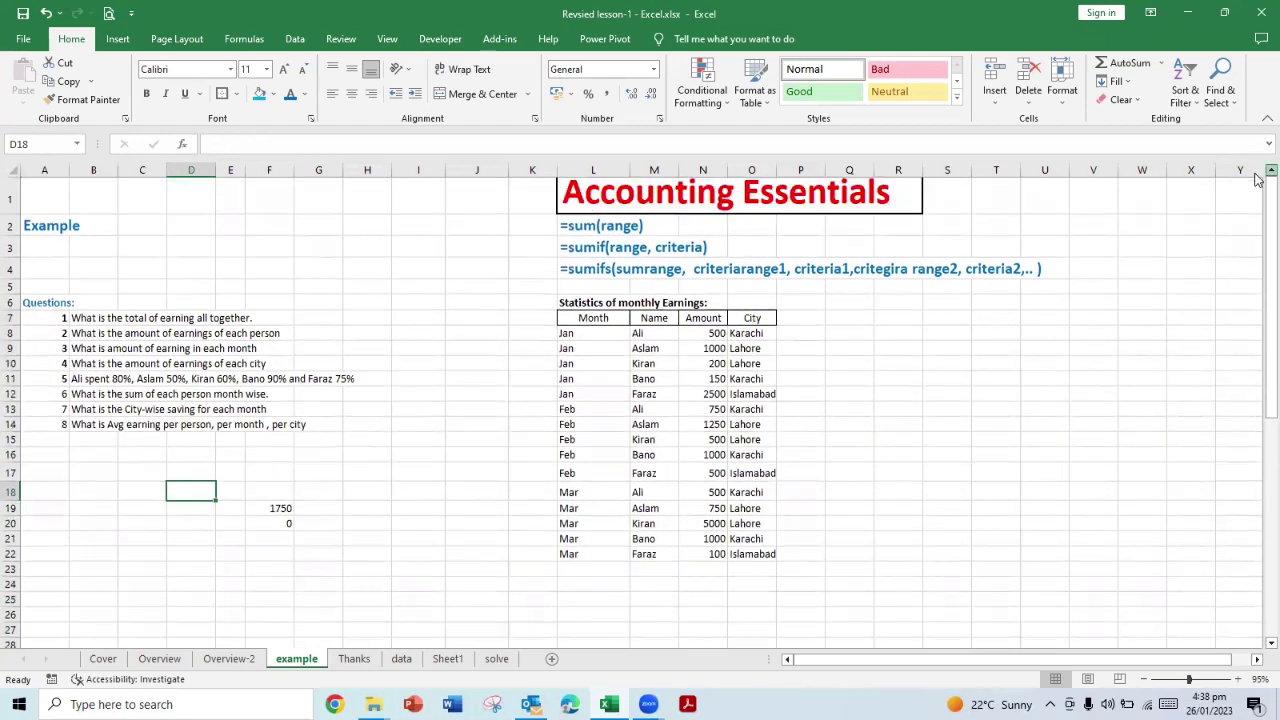
Step: Search the Insert Function list for "sum" from cell N23 and cancel without inserting a function
{"action": "left_click", "coordinate": [87, 322]}
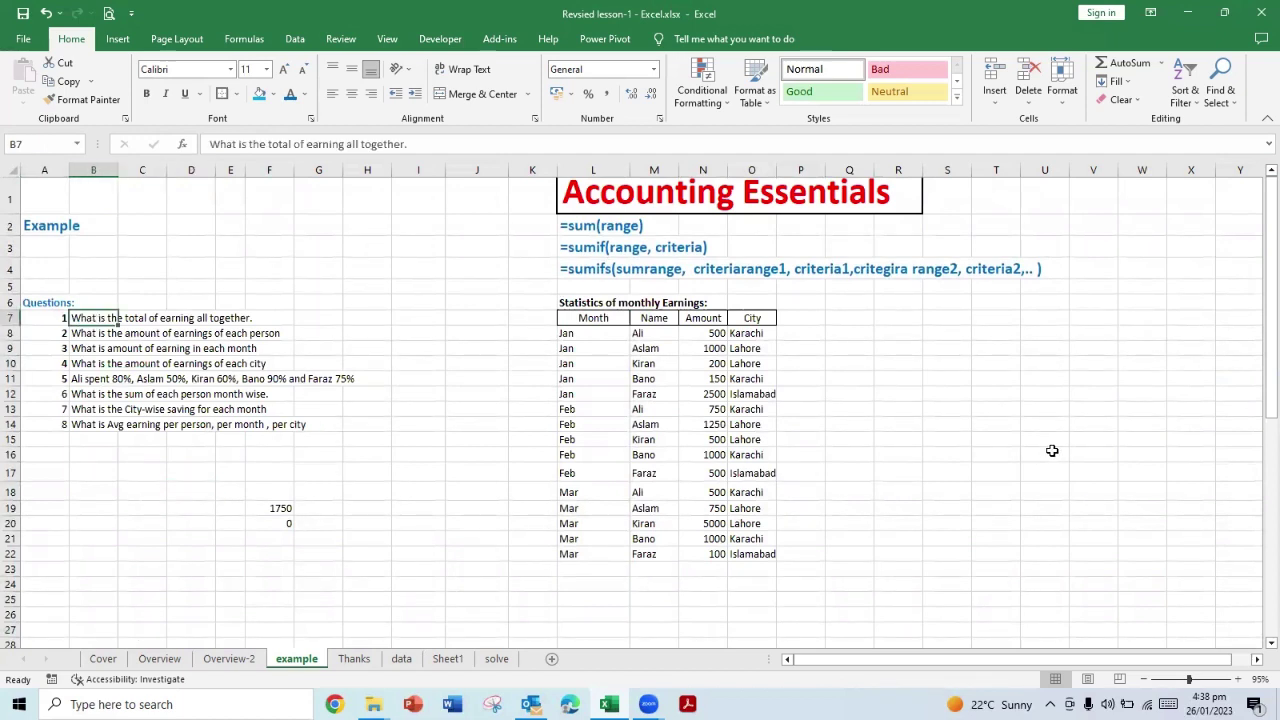
{"action": "left_click", "coordinate": [707, 568]}
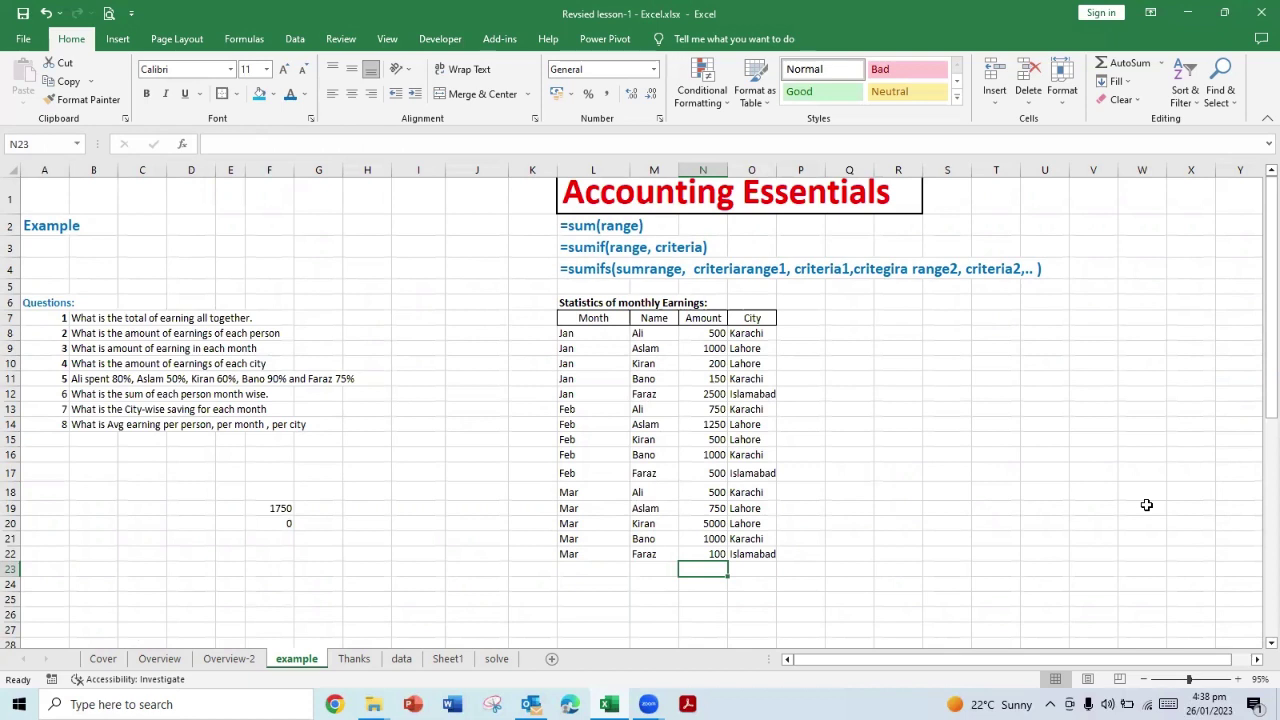
{"action": "left_click", "coordinate": [182, 147]}
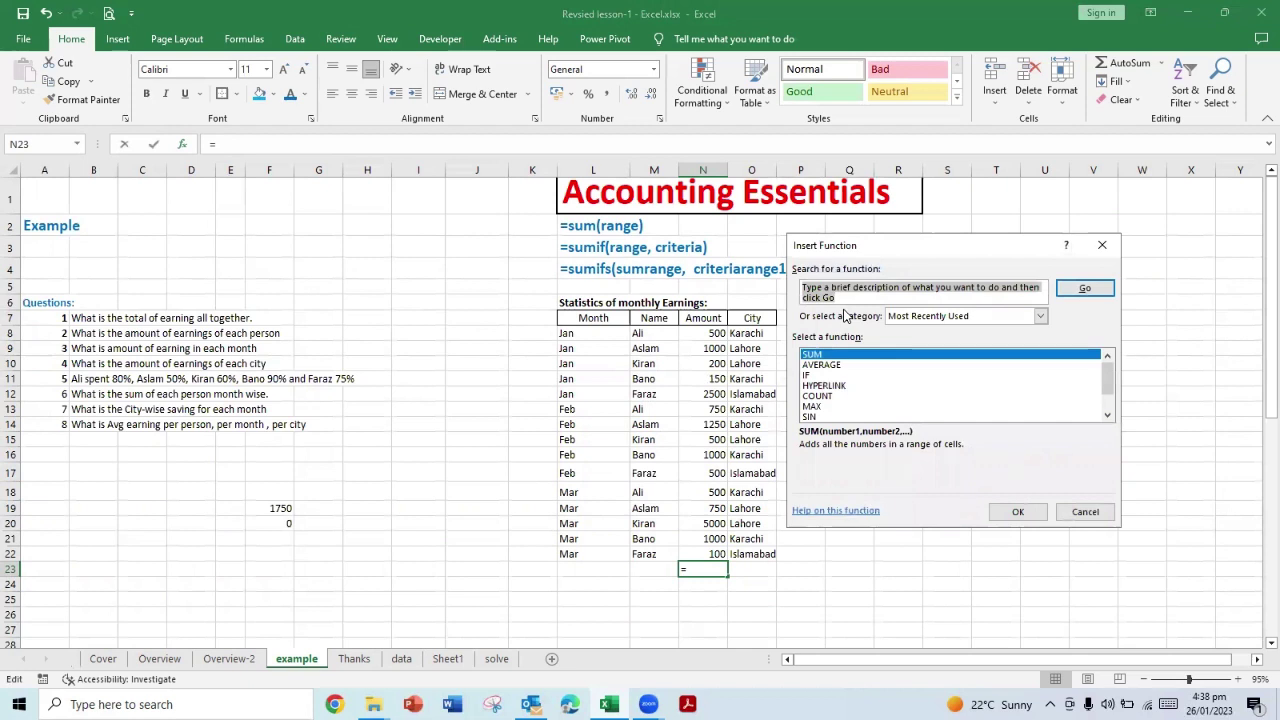
{"action": "type", "text": "sum"}
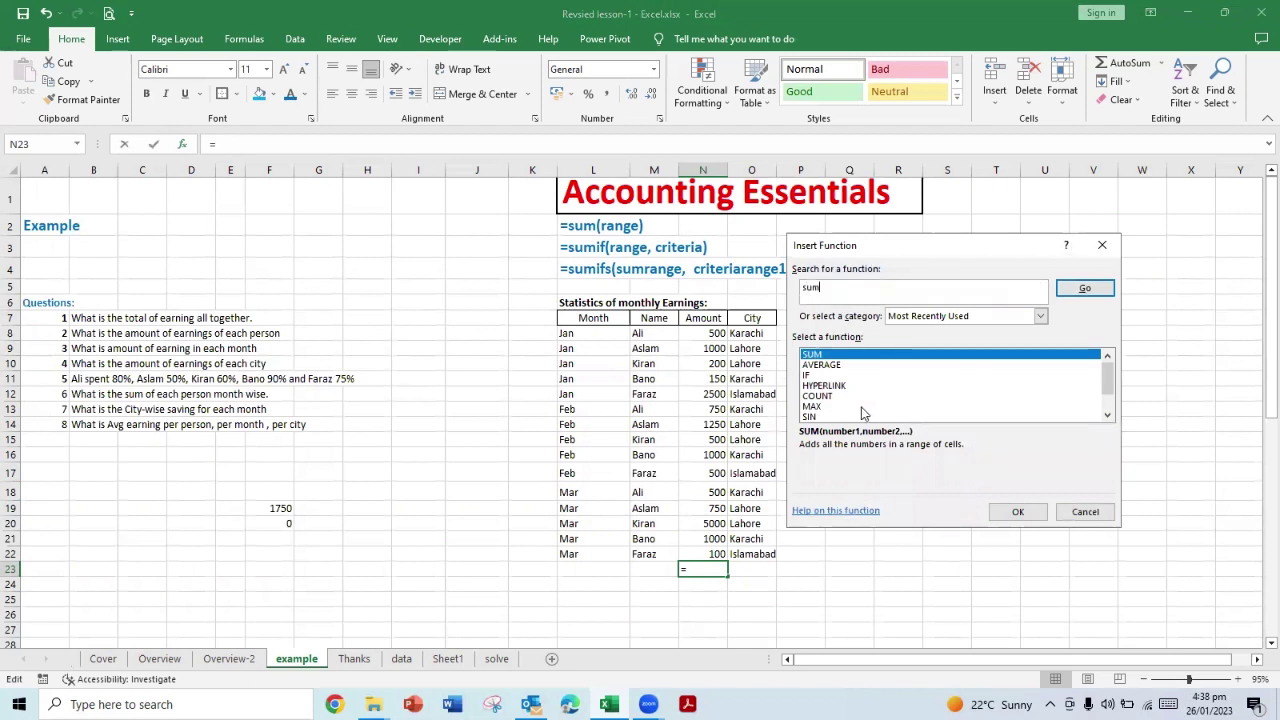
{"action": "left_click", "coordinate": [1084, 288]}
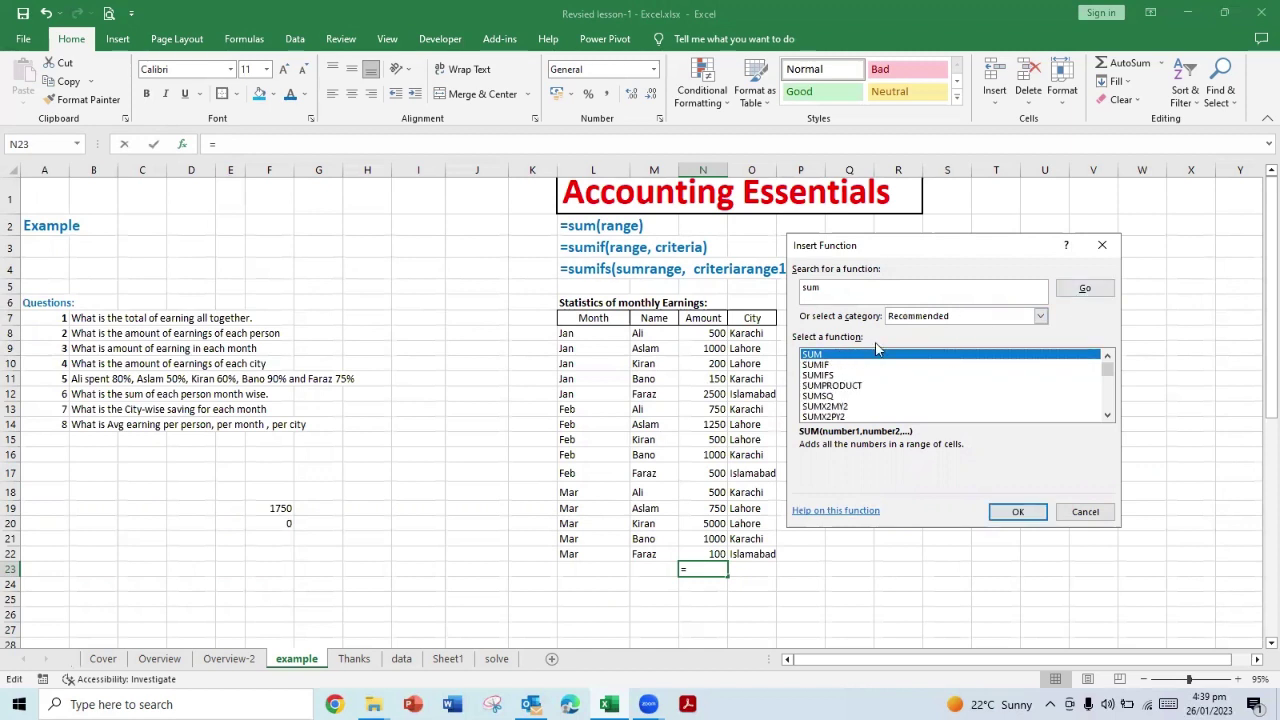
{"action": "left_click", "coordinate": [1086, 512]}
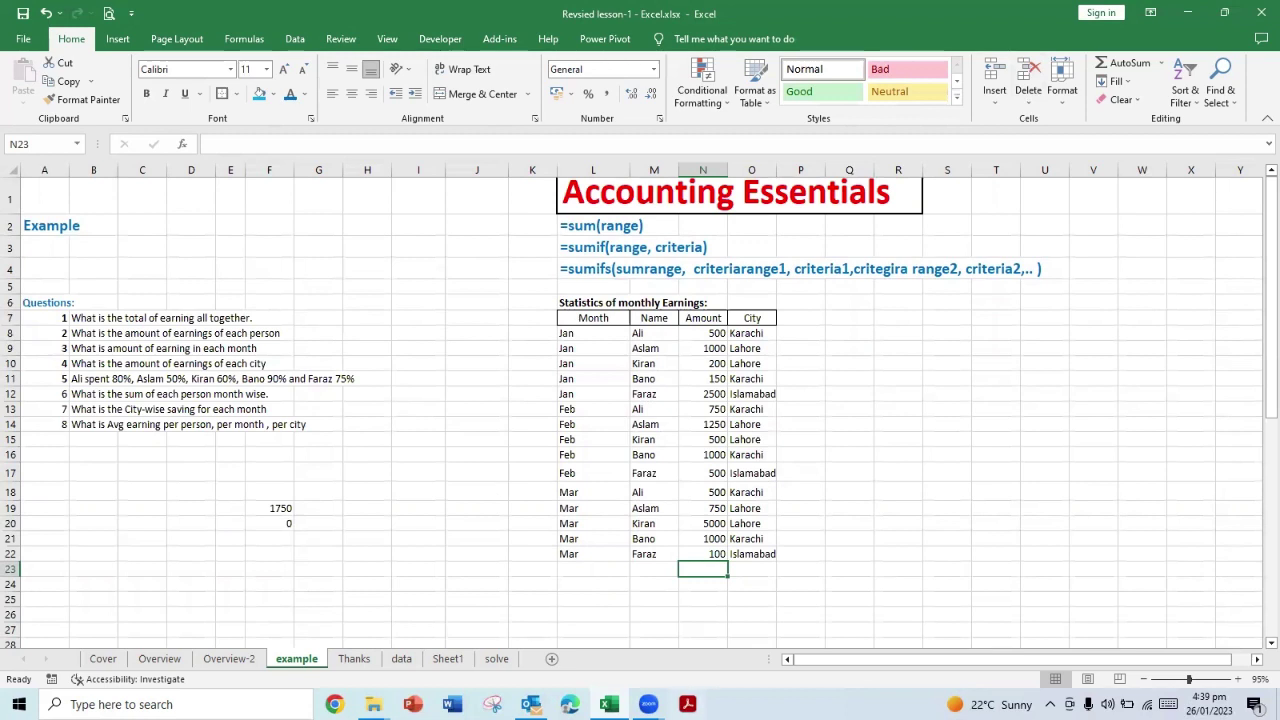
Step: Try to enter =sum without a range in cell N23
{"action": "type", "text": "=sum"}
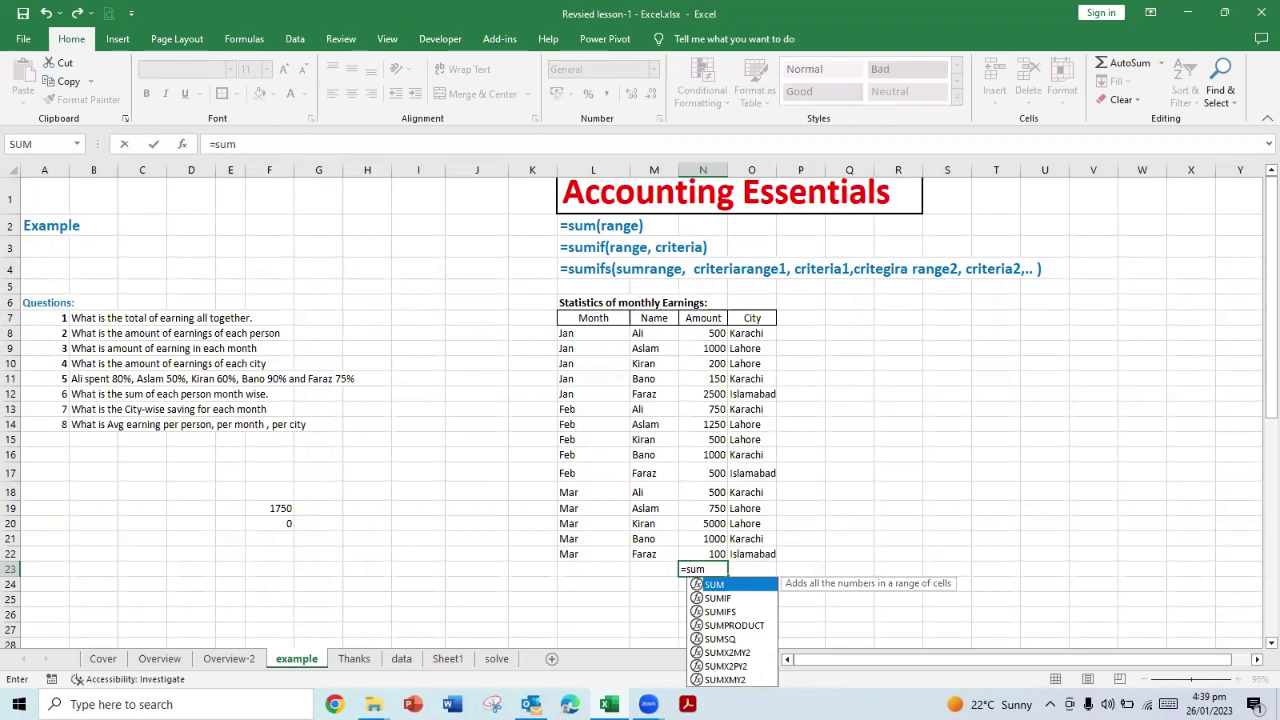
{"action": "key", "text": "Escape"}
{"action": "left_click", "coordinate": [895, 434]}
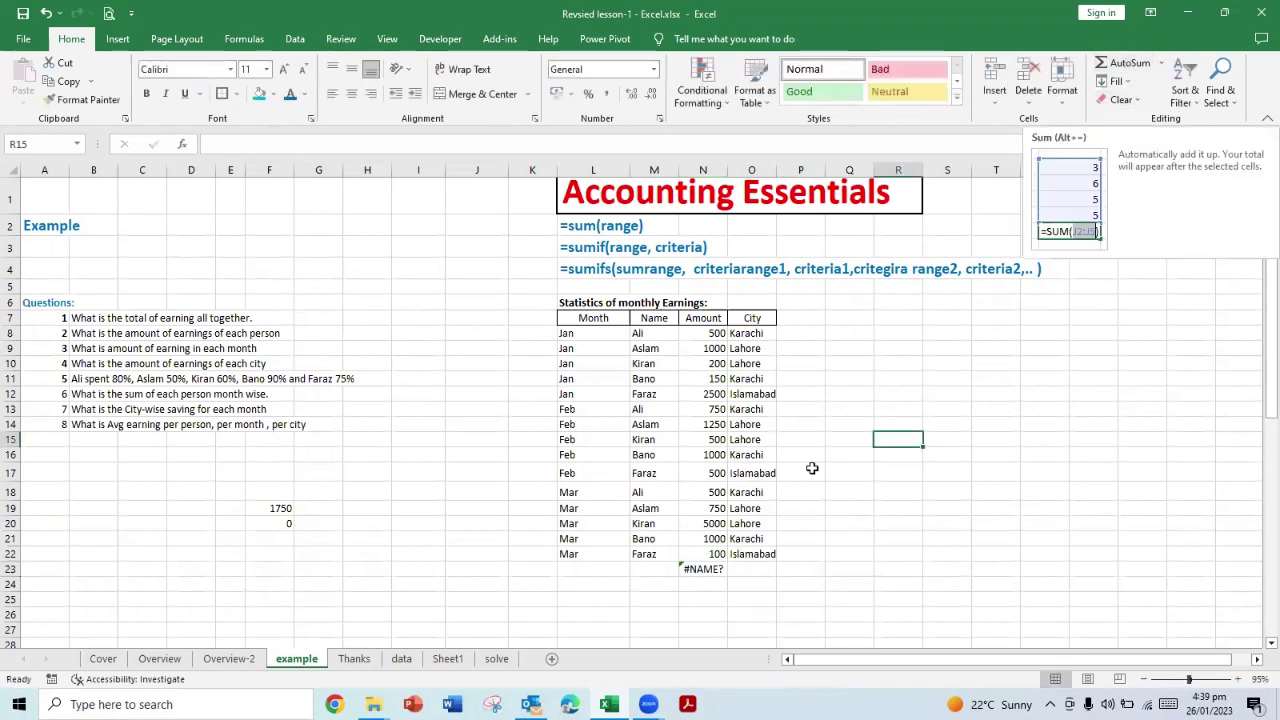
Step: Total the Amount column in N23 using AutoSum, giving the formula =SUM(N8:N22)
{"action": "left_click", "coordinate": [703, 569]}
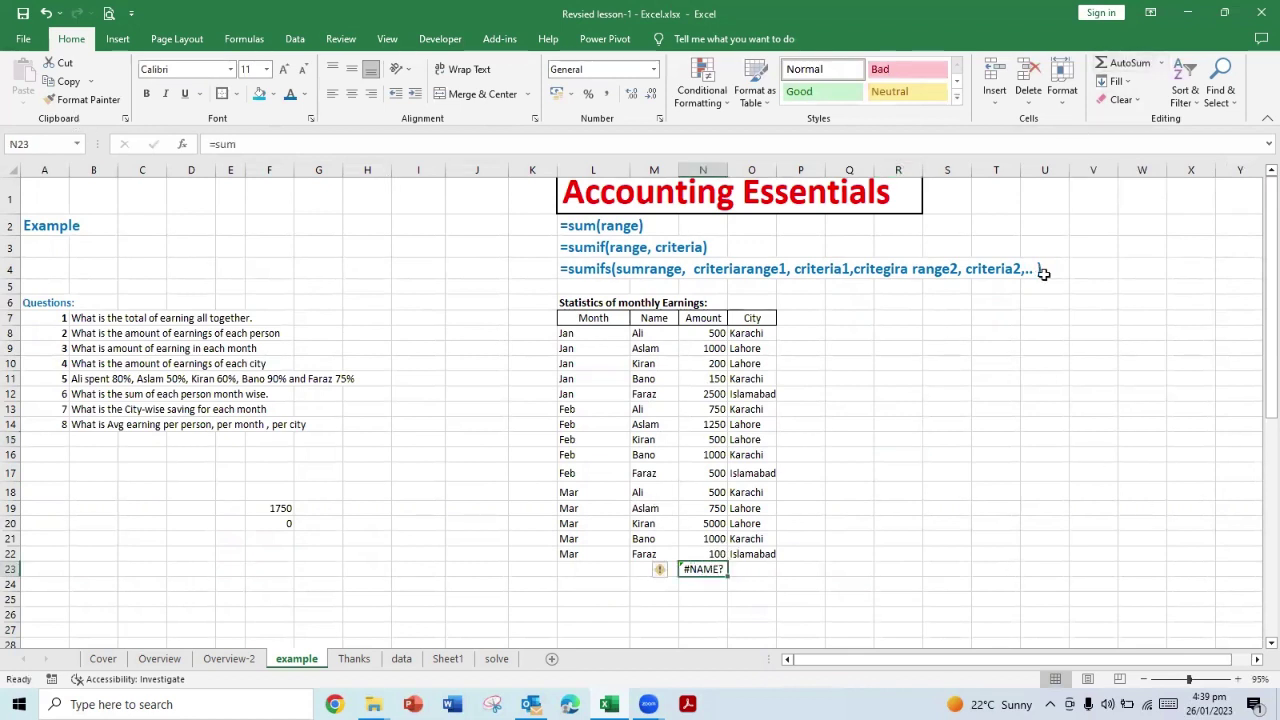
{"action": "left_click", "coordinate": [1118, 64]}
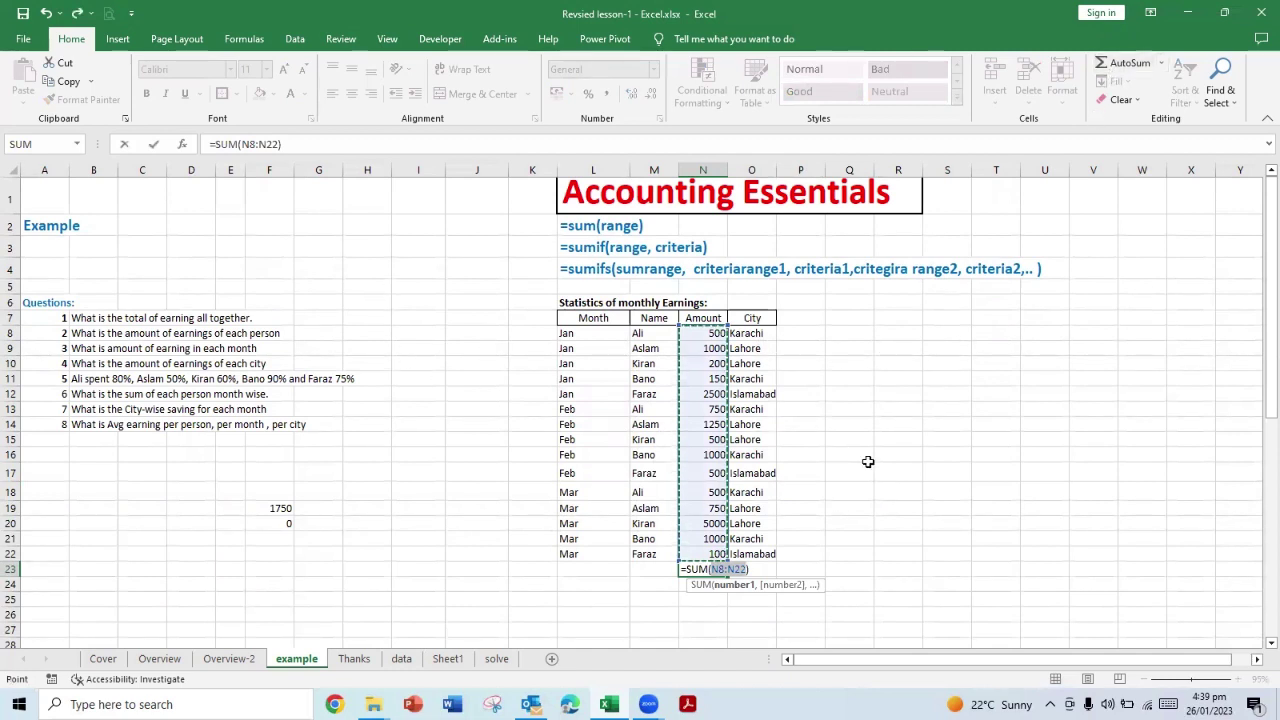
{"action": "left_click", "coordinate": [290, 143]}
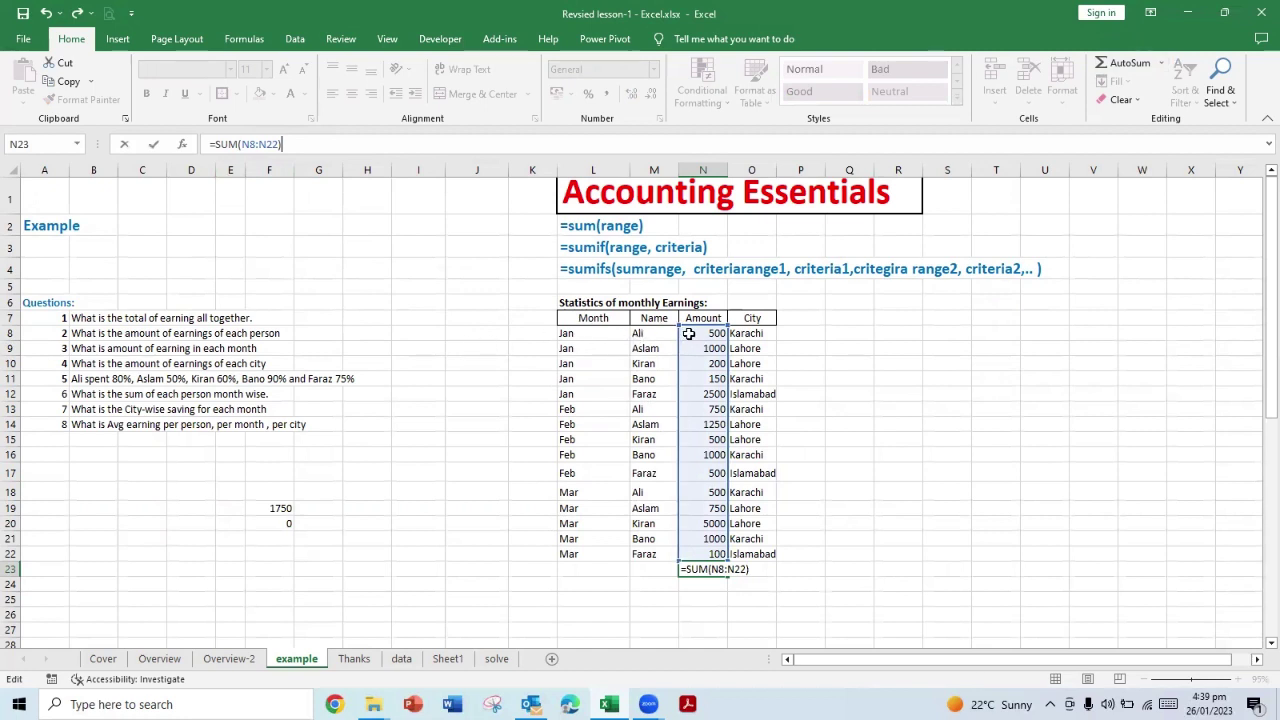
{"action": "left_click", "coordinate": [13, 346]}
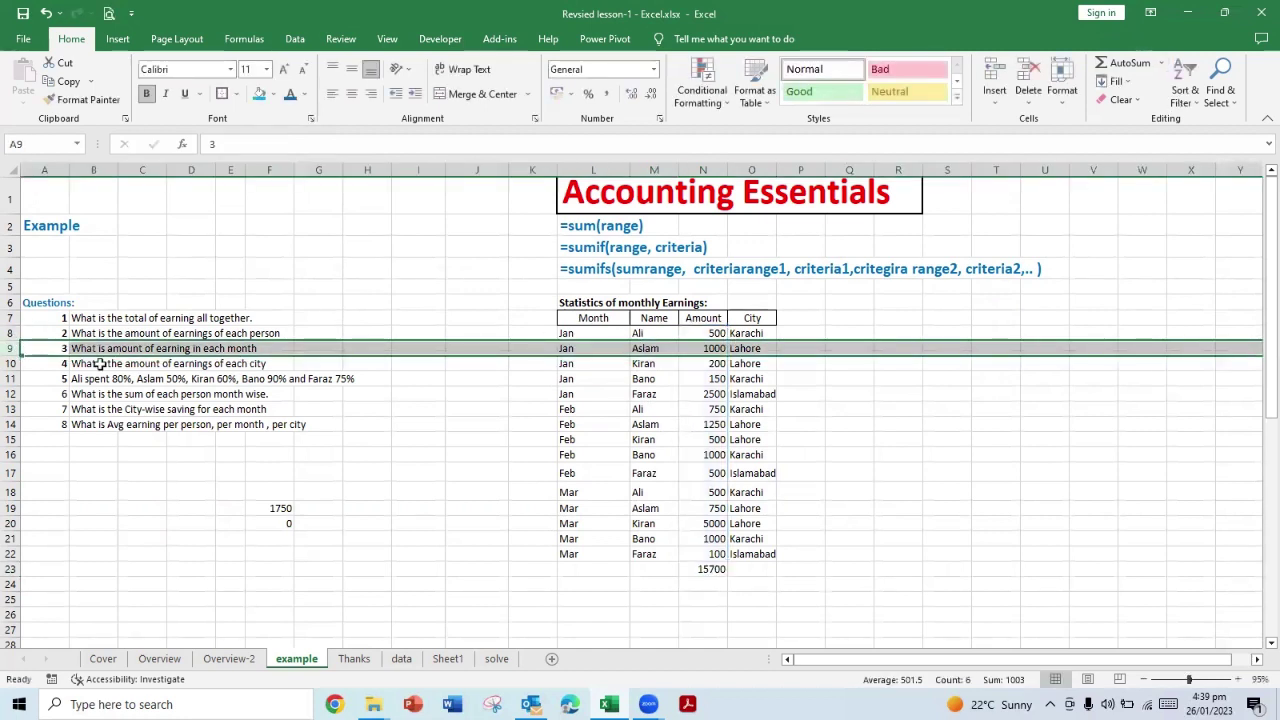
Step: Examine the amounts in N8:N22 and the SUM formula in N23 that refers to them
{"action": "left_click", "coordinate": [237, 427]}
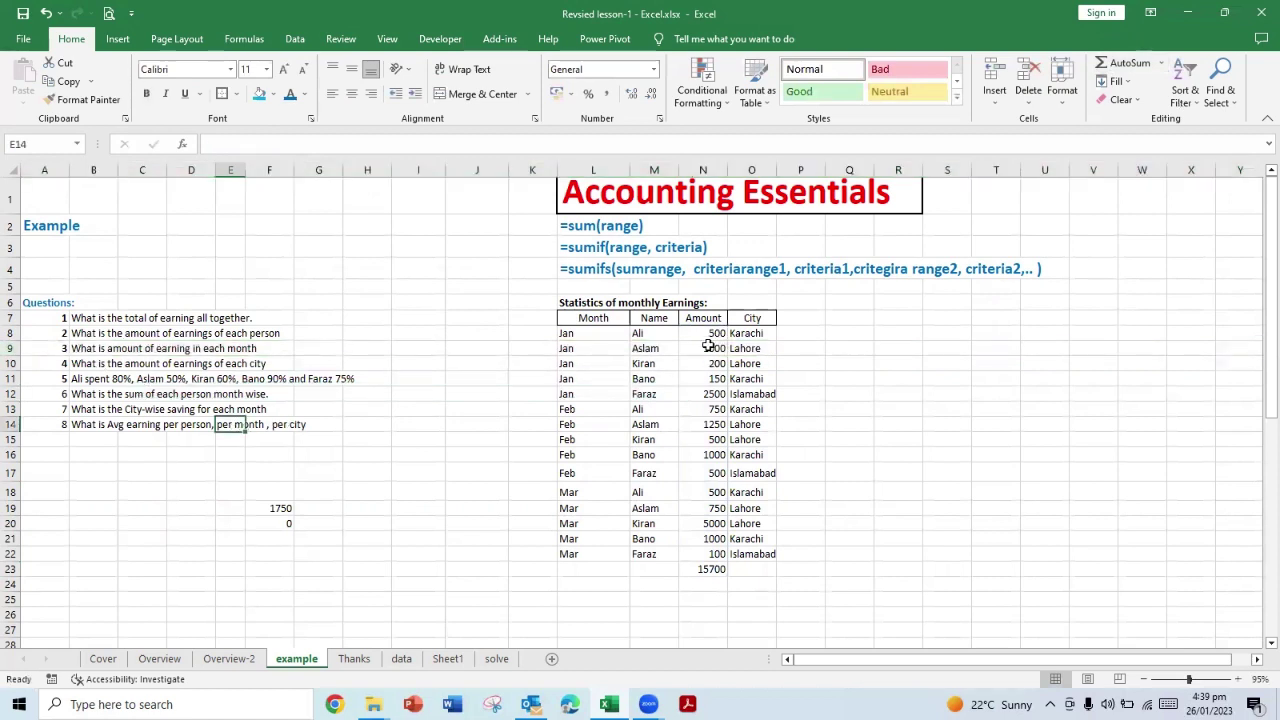
{"action": "left_click_drag", "start_coordinate": [715, 335], "coordinate": [718, 551]}
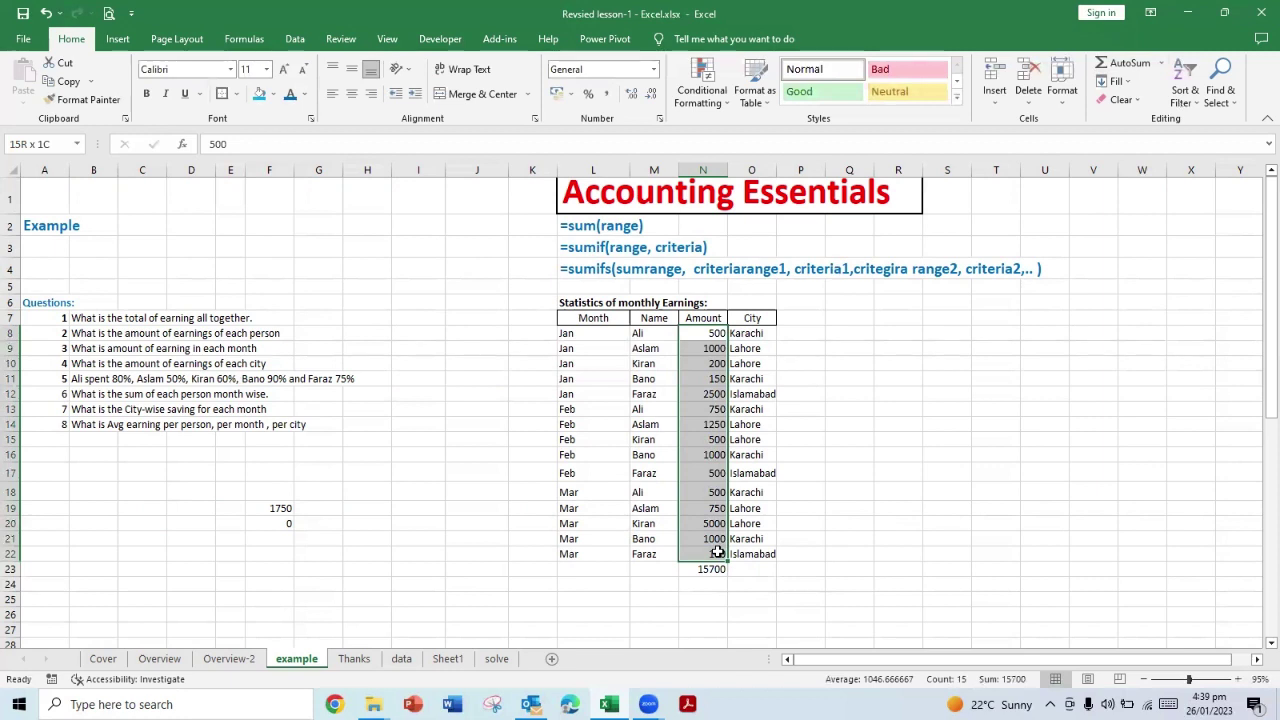
{"action": "left_click_drag", "start_coordinate": [718, 551], "coordinate": [718, 551]}
{"action": "left_click", "coordinate": [815, 510]}
{"action": "left_click", "coordinate": [700, 567]}
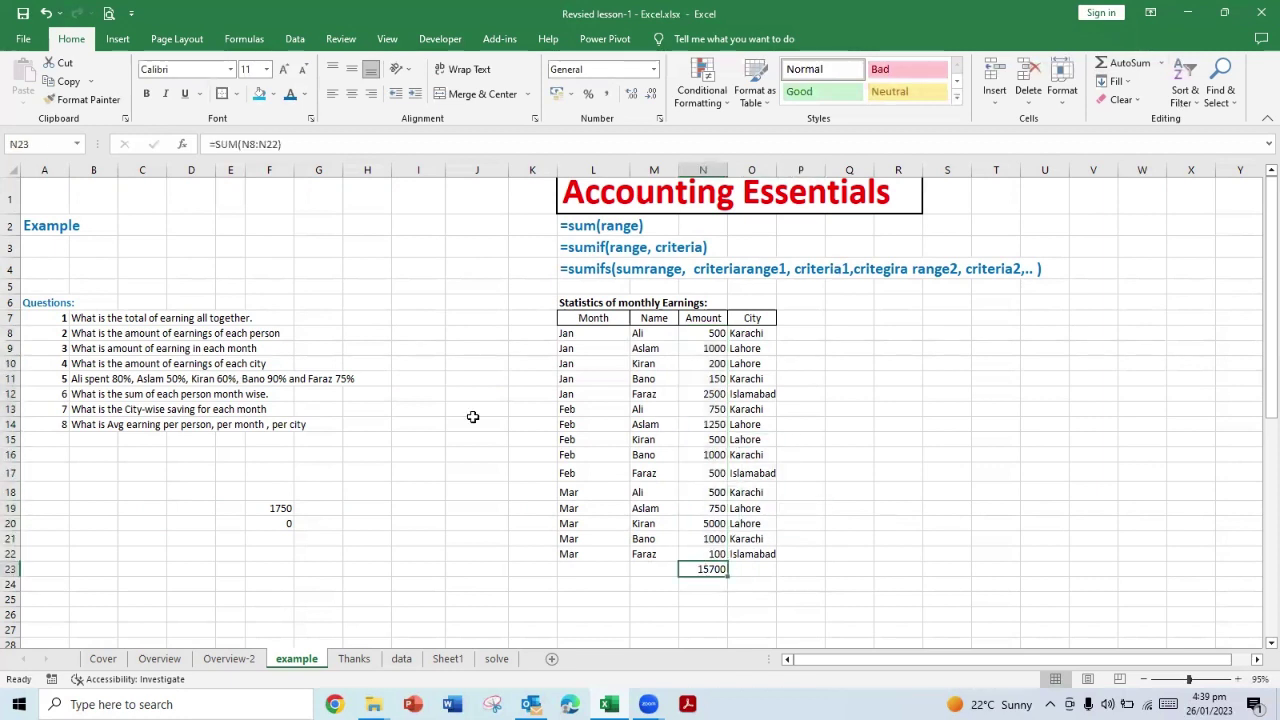
{"action": "left_click", "coordinate": [347, 143]}
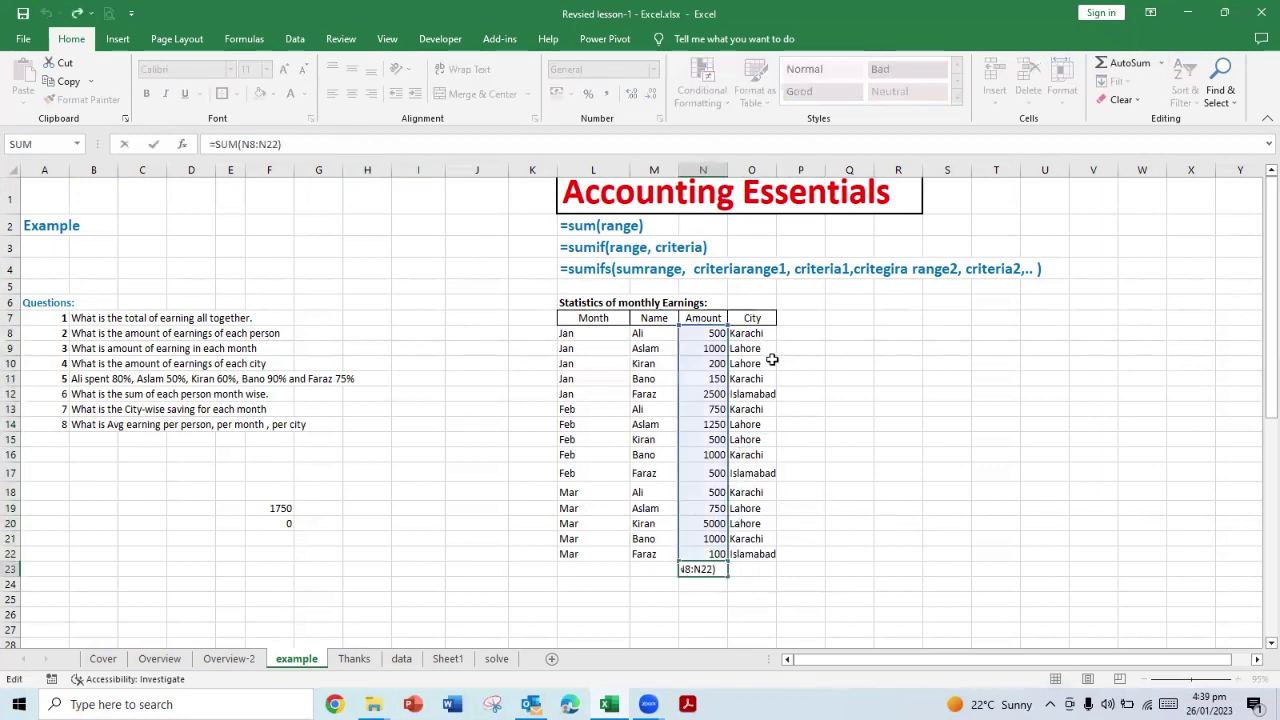
{"action": "left_click", "coordinate": [880, 474]}
Step: Replace the total in N23 with a manually entered =SUM(N22), browsing the suggested sum functions while entering it
{"action": "left_click", "coordinate": [714, 565]}
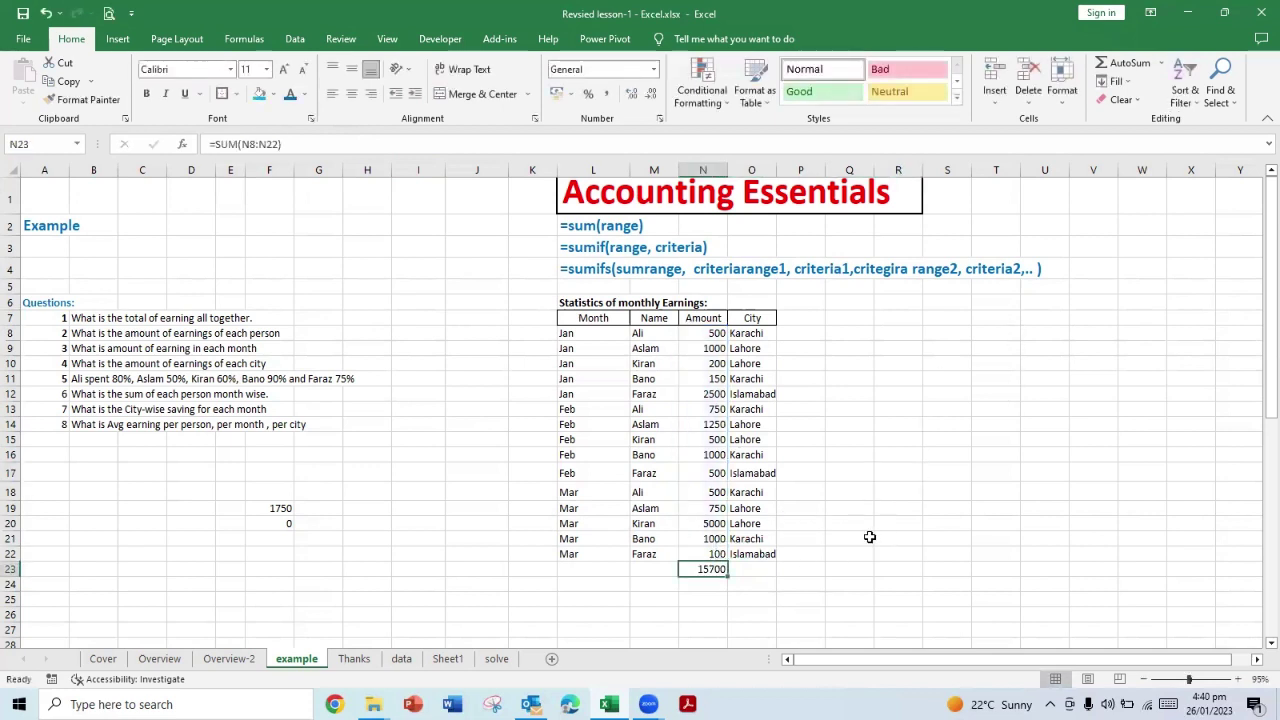
{"action": "key", "text": "Delete"}
{"action": "type", "text": "="}
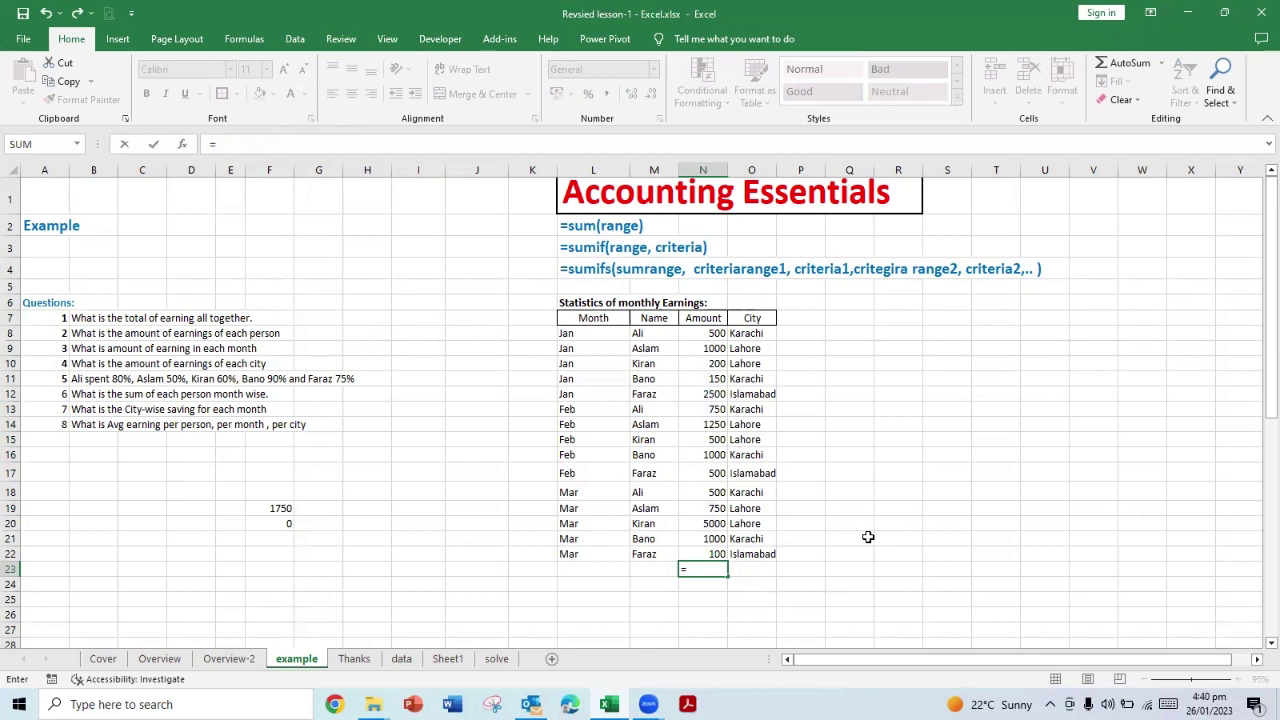
{"action": "type", "text": "sum"}
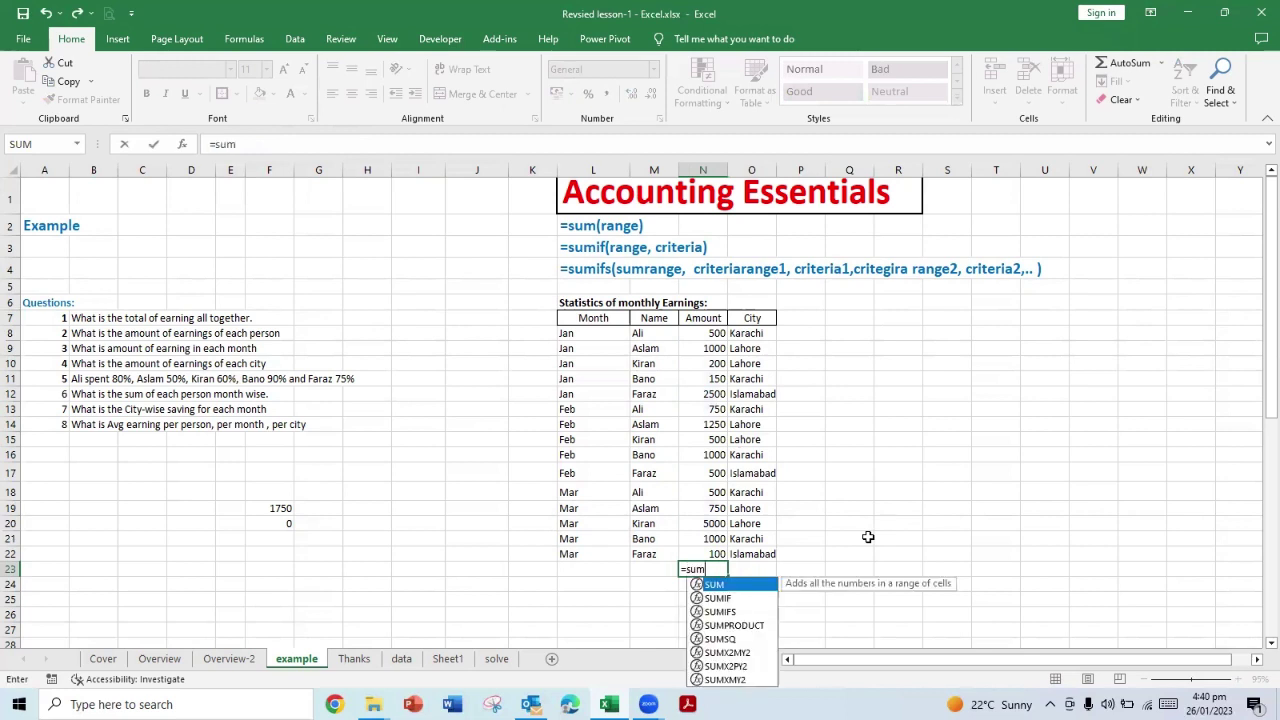
{"action": "key", "text": "Down"}
{"action": "key", "text": "Down"}
{"action": "key", "text": "Down"}
{"action": "key", "text": "Down"}
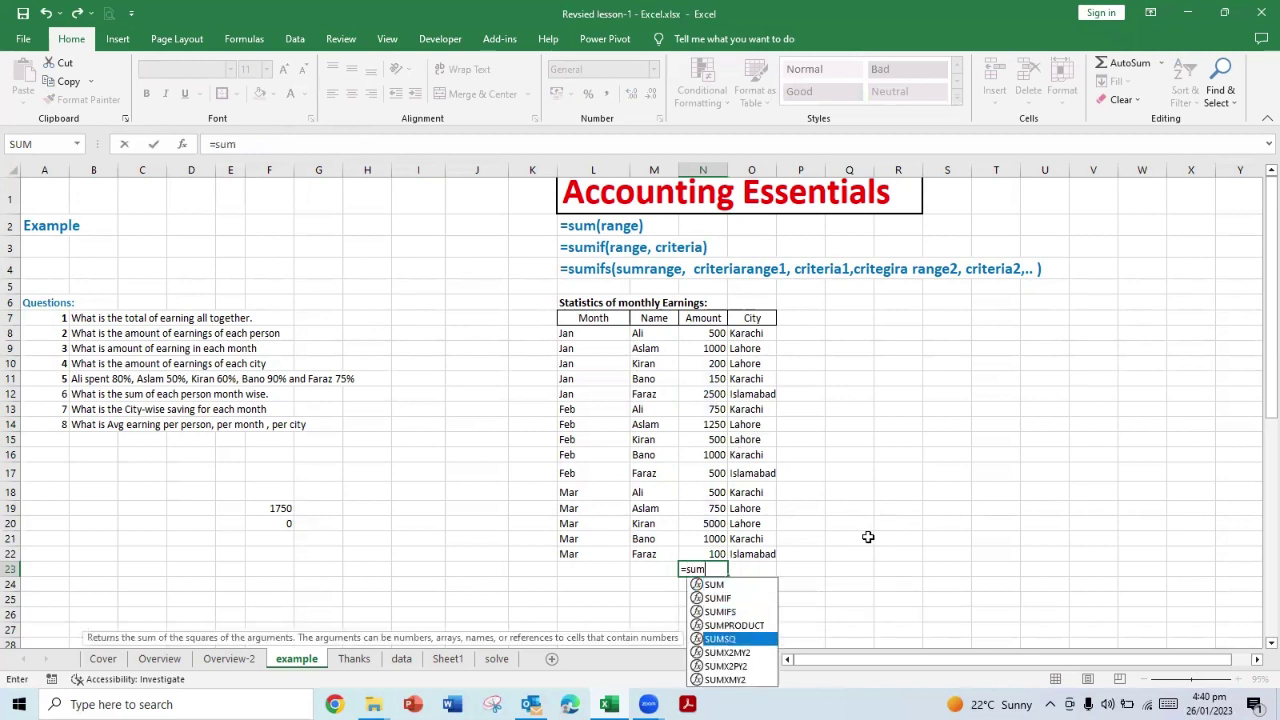
{"action": "key", "text": "Down"}
{"action": "key", "text": "Down"}
{"action": "key", "text": "Up"}
{"action": "key", "text": "Up"}
{"action": "key", "text": "Up"}
{"action": "key", "text": "Up"}
{"action": "key", "text": "Up"}
{"action": "key", "text": "Up"}
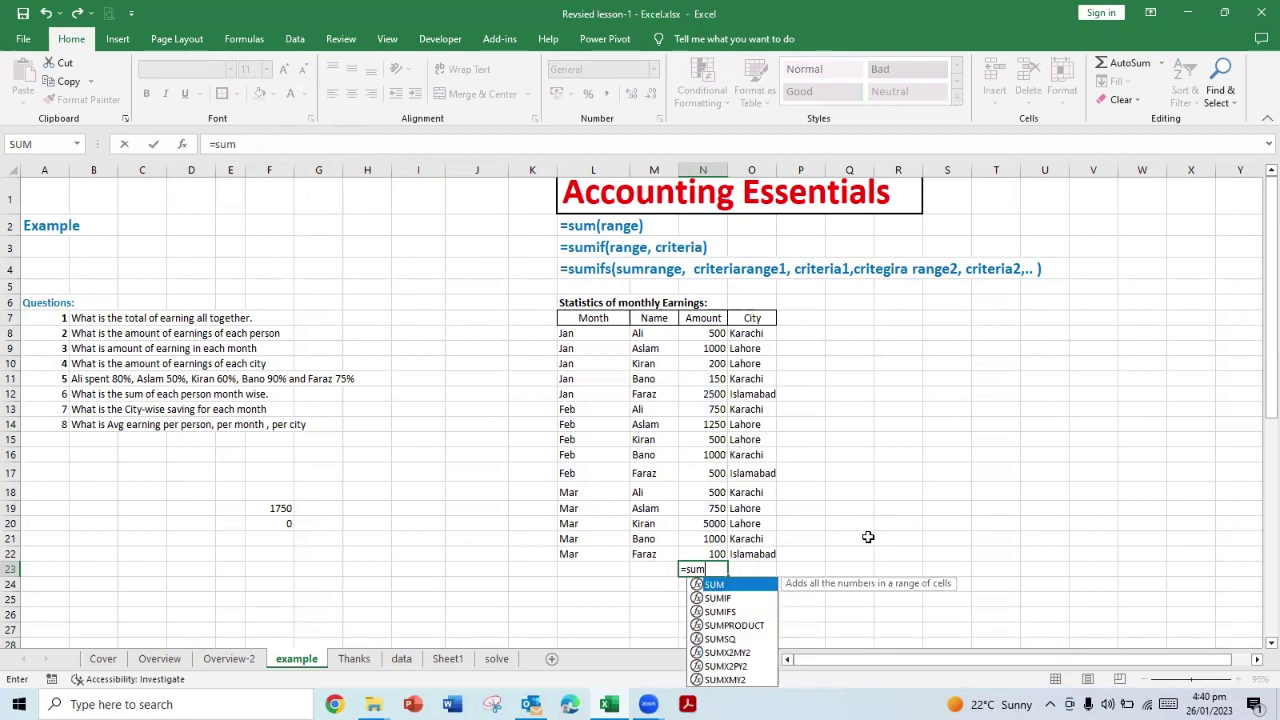
{"action": "type", "text": "("}
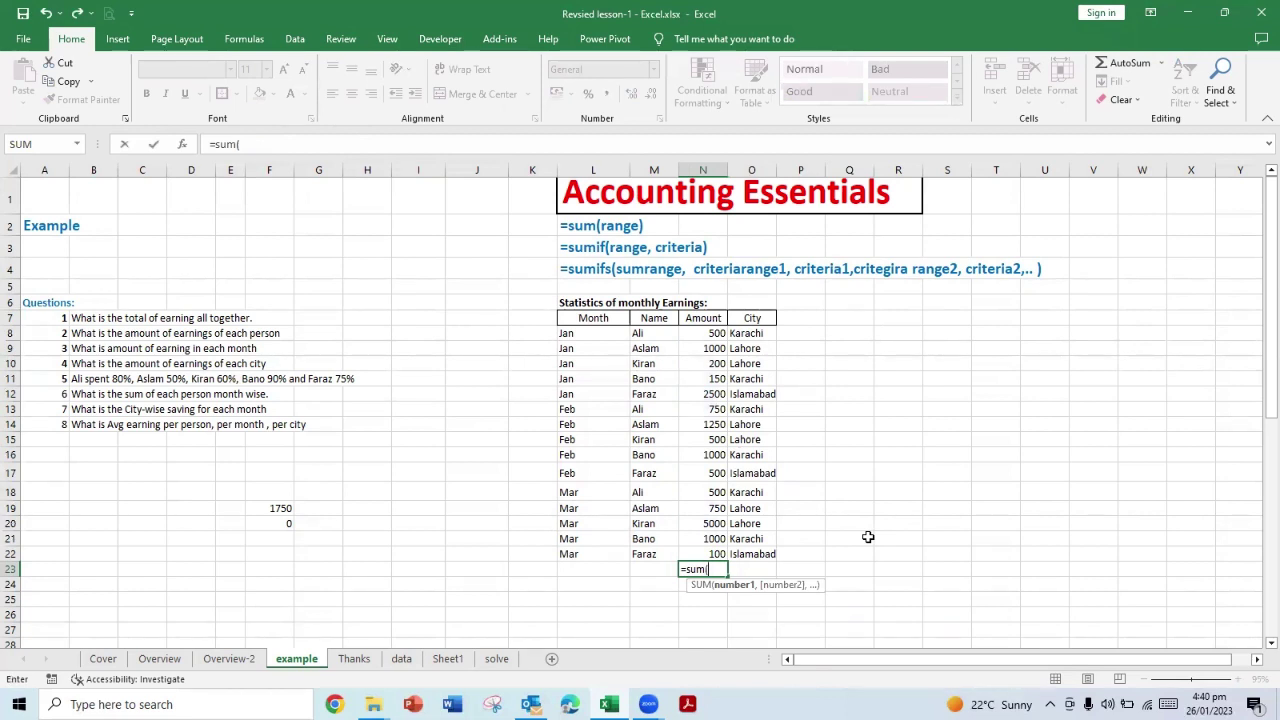
{"action": "key", "text": "Up"}
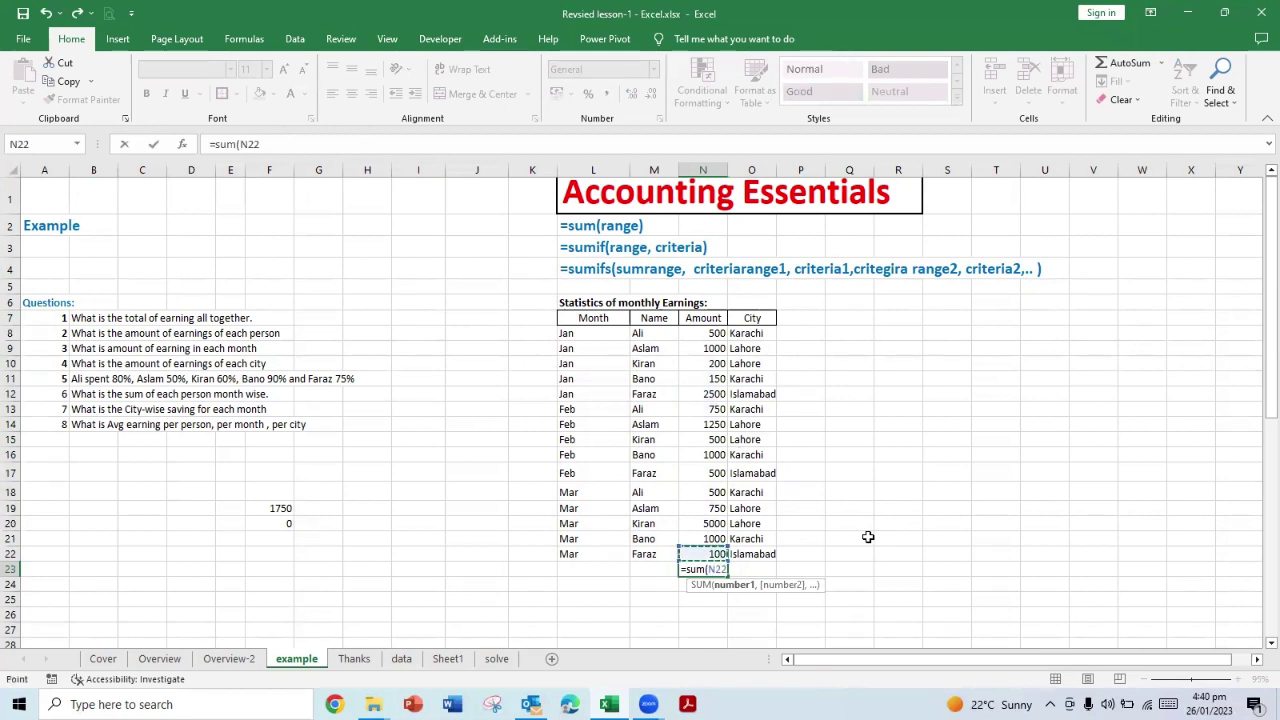
{"action": "type", "text": ","}
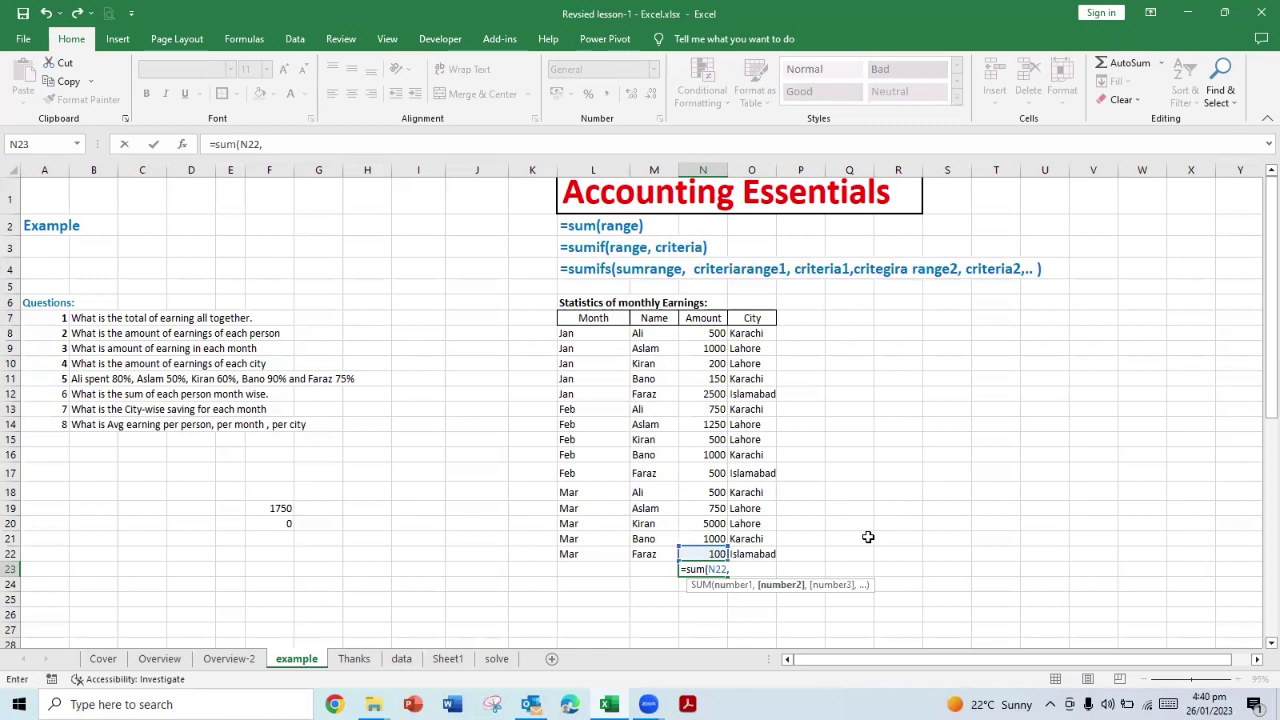
{"action": "key", "text": "BackSpace"}
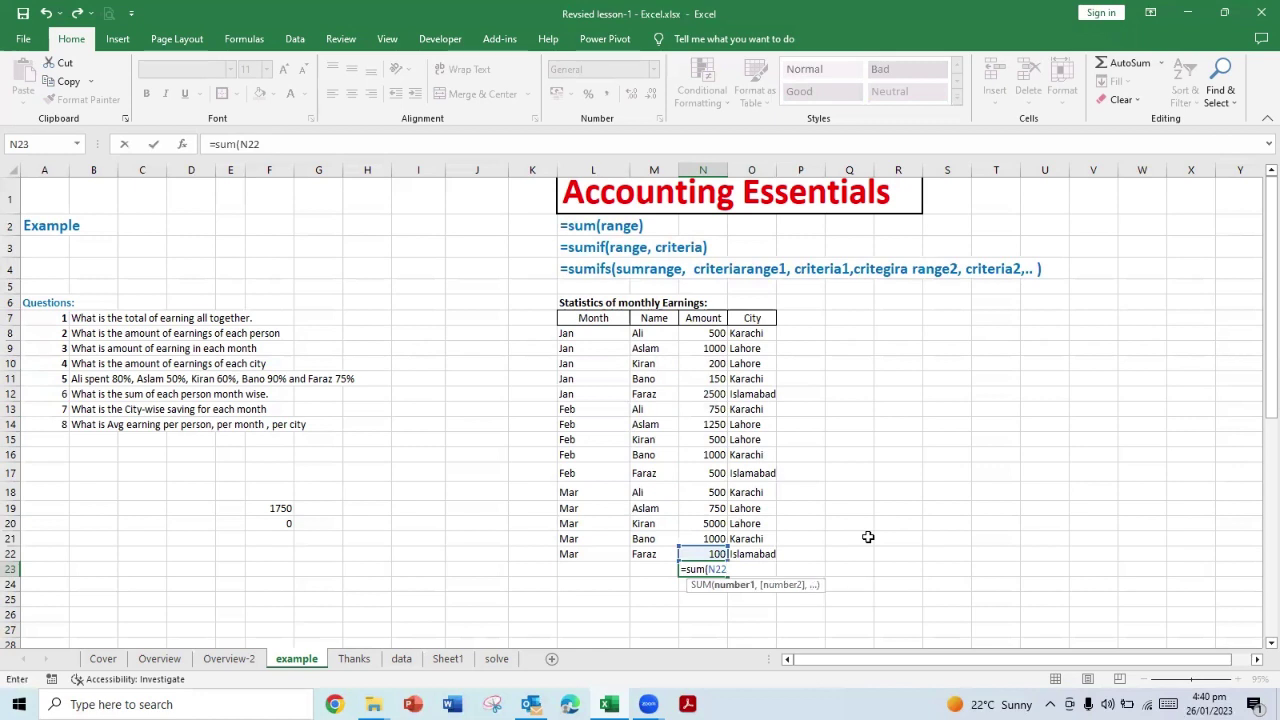
{"action": "key", "text": "ctrl+Return"}
Step: Extend the sum in N23 over the whole Amount column as =SUM(N8:N22)
{"action": "key", "text": "shift+Up"}
{"action": "key", "text": "shift+Up"}
{"action": "key", "text": "shift+Up"}
{"action": "key", "text": "shift+Up"}
{"action": "key", "text": "shift+Up"}
{"action": "key", "text": "shift+Up"}
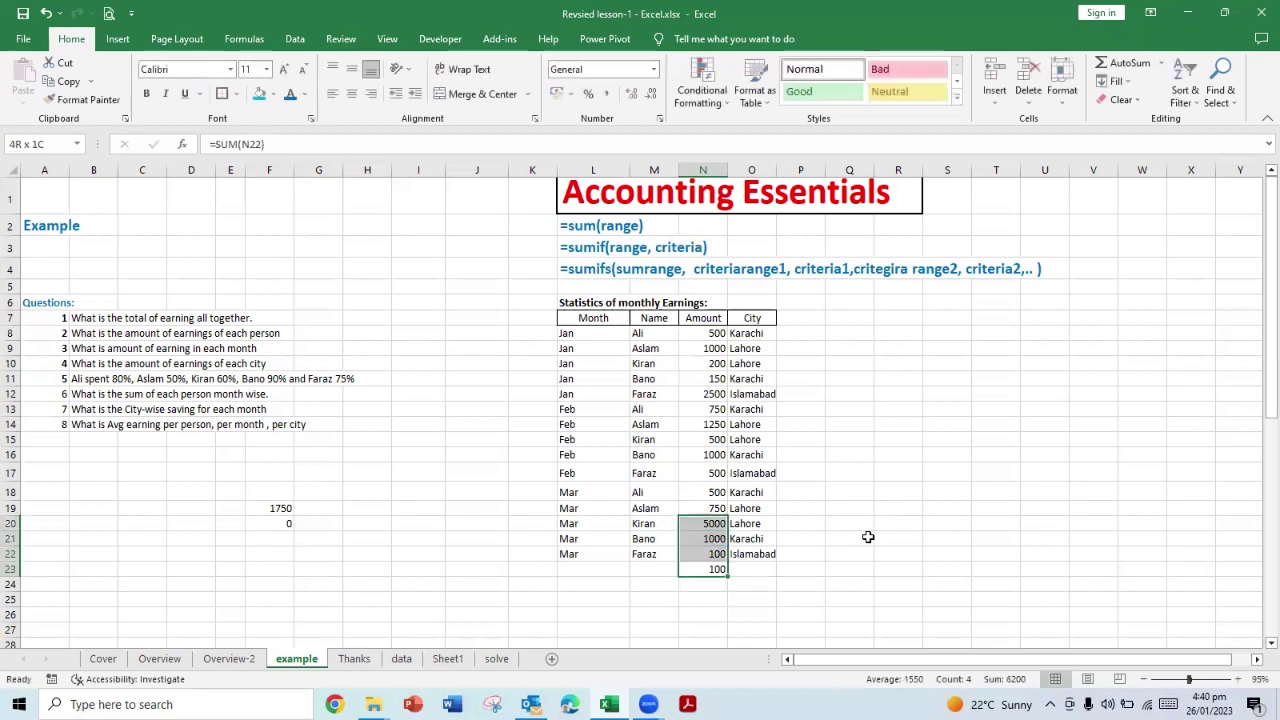
{"action": "key", "text": "shift+Up"}
{"action": "key", "text": "shift+Up"}
{"action": "key", "text": "shift+Up"}
{"action": "key", "text": "shift+Up"}
{"action": "key", "text": "shift+Up"}
{"action": "key", "text": "shift+Up"}
{"action": "key", "text": "shift+Up"}
{"action": "key", "text": "shift+Up"}
{"action": "key", "text": "shift+Up"}
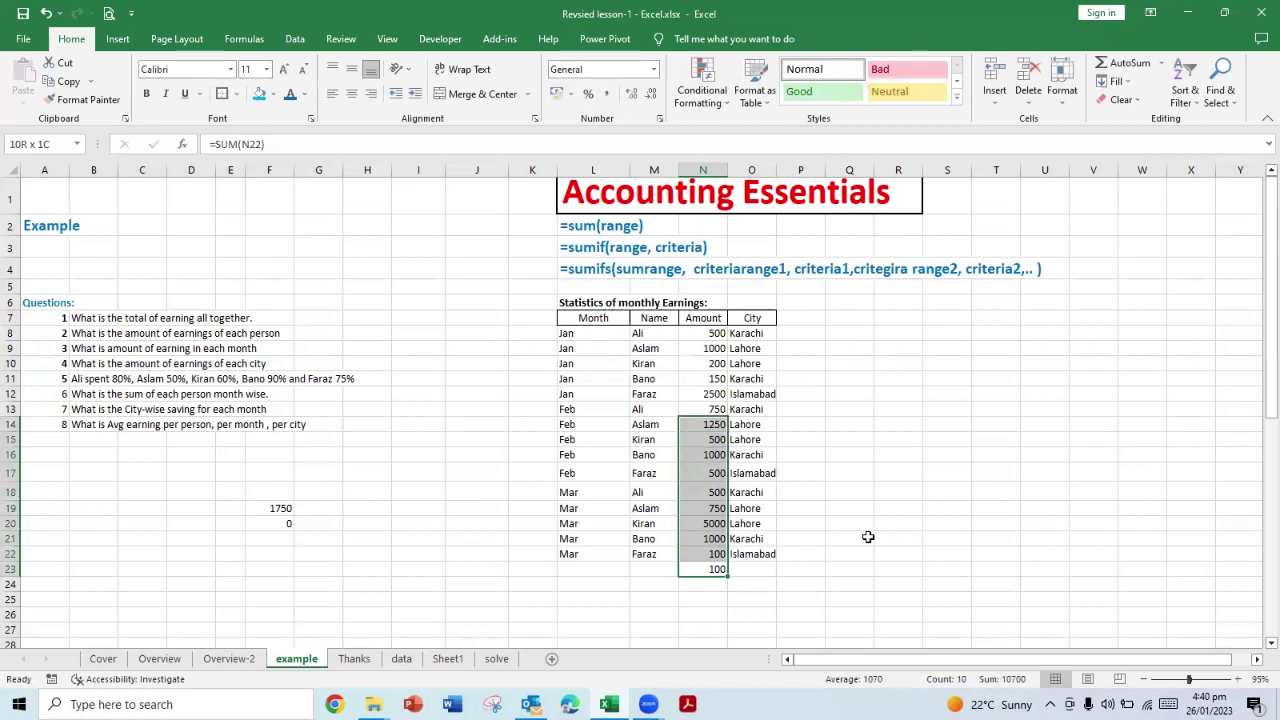
{"action": "key", "text": "alt+equal"}
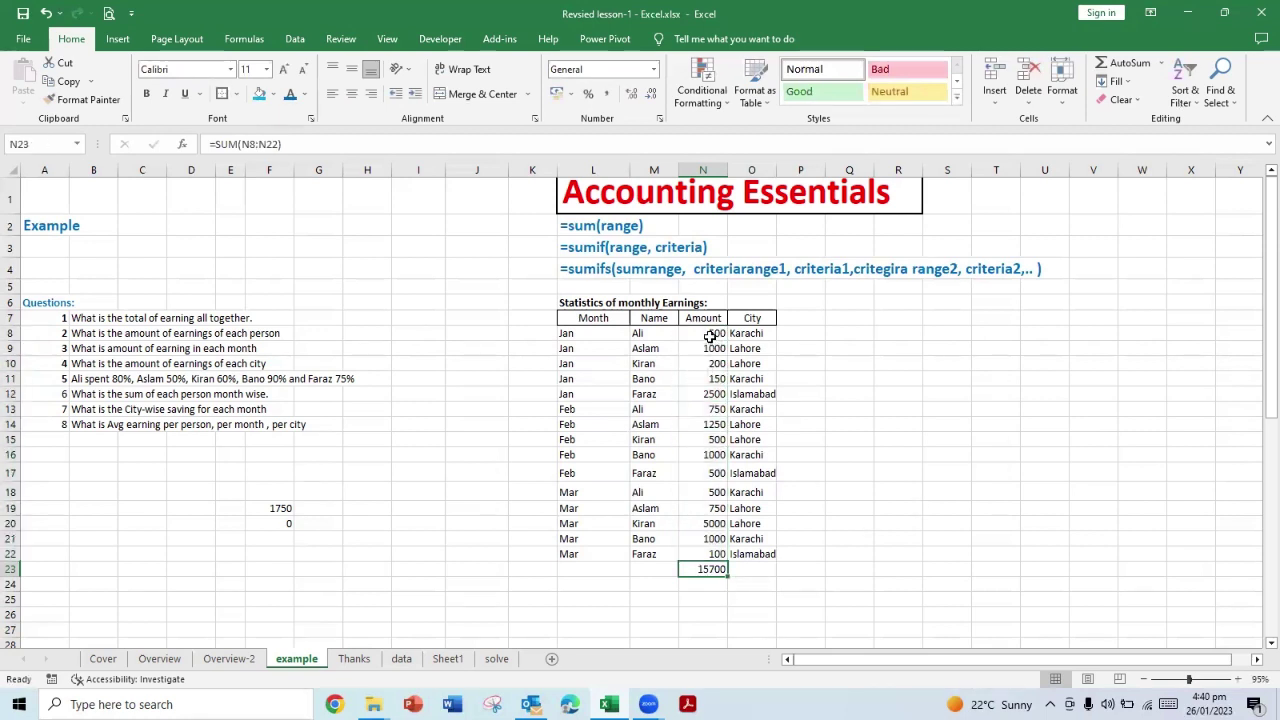
Step: Format the amounts and total in N8:N23 with the comma style and no decimal places
{"action": "left_click_drag", "start_coordinate": [711, 334], "coordinate": [703, 568]}
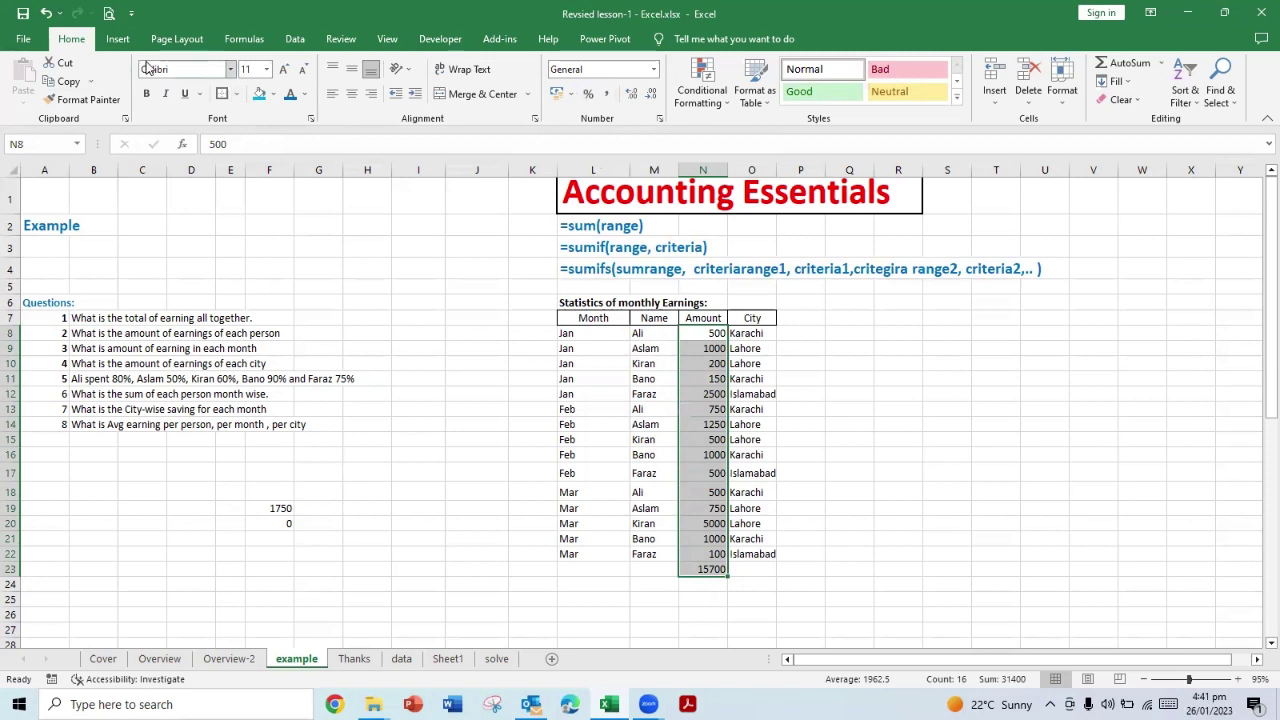
{"action": "left_click", "coordinate": [606, 94]}
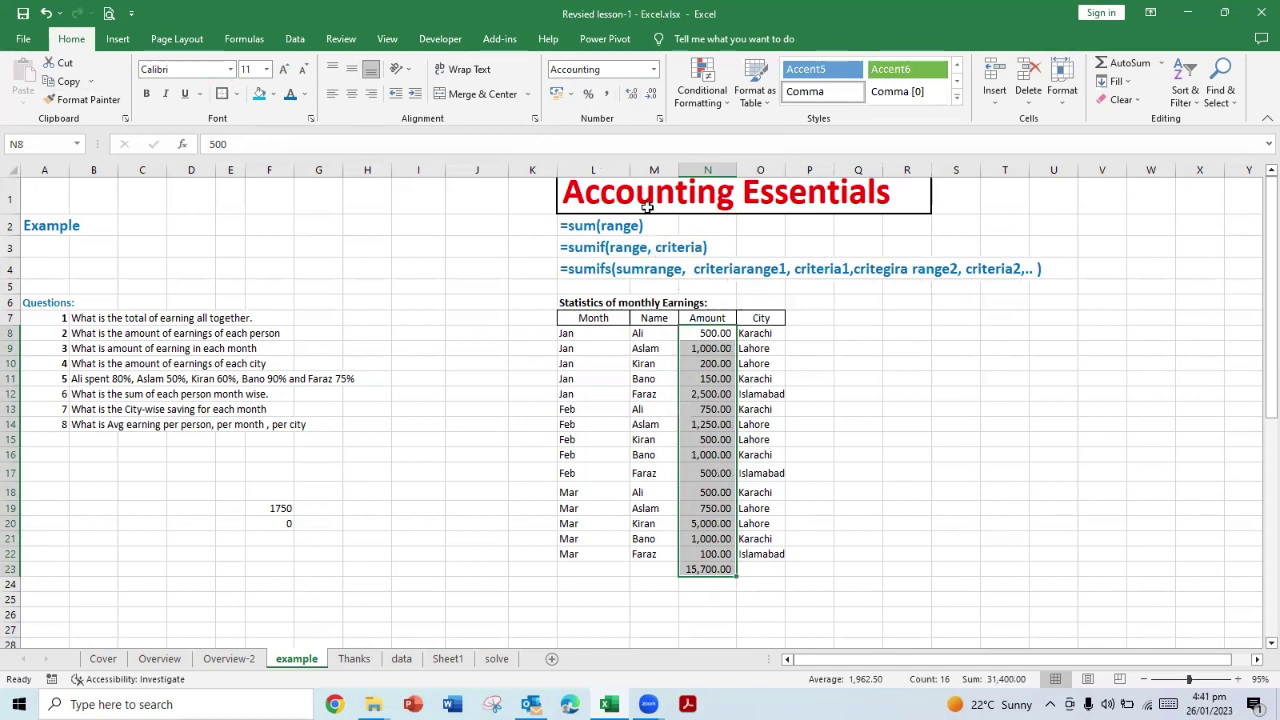
{"action": "left_click", "coordinate": [651, 95]}
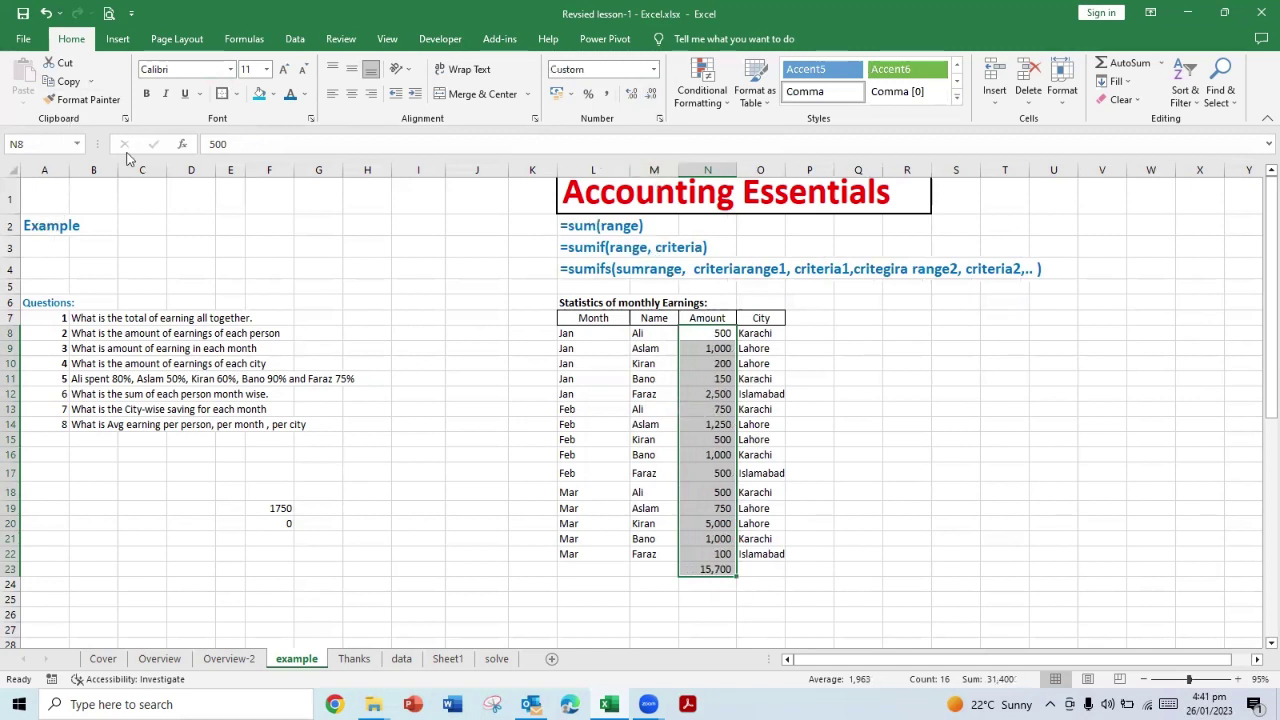
Step: Apply a top and double bottom border to the total of the amounts in N23
{"action": "left_click", "coordinate": [615, 567]}
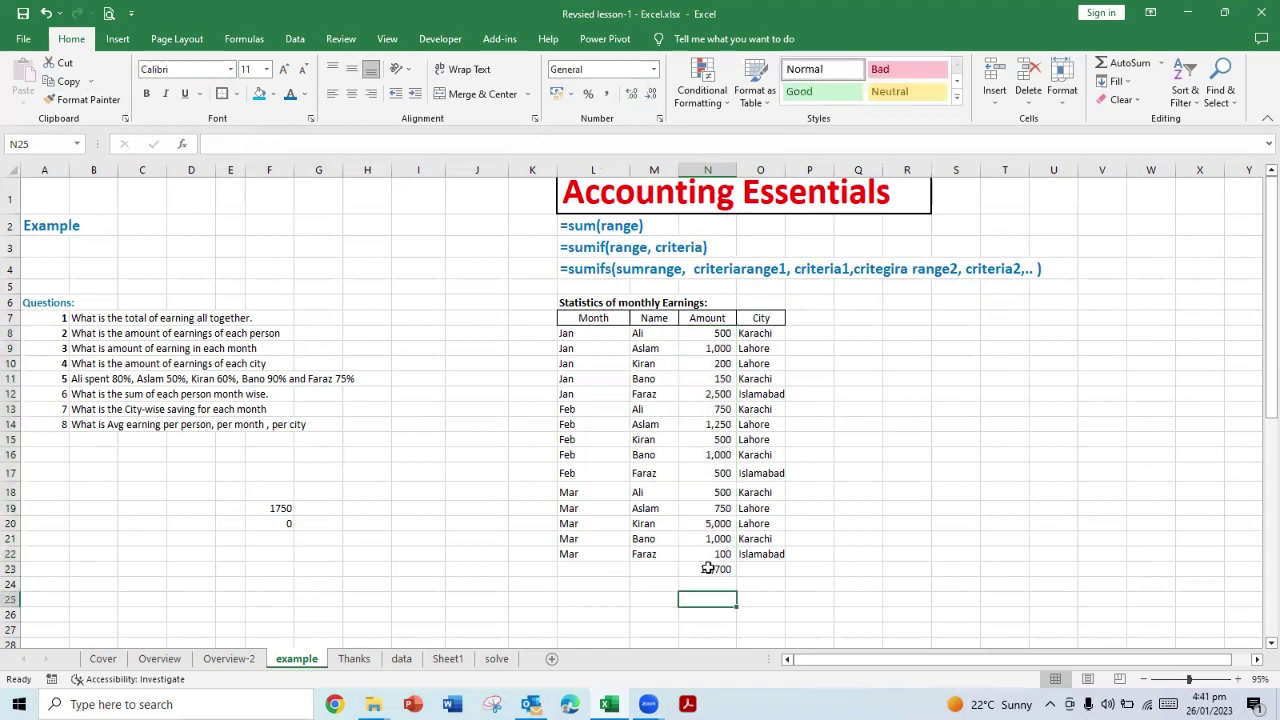
{"action": "left_click", "coordinate": [707, 569]}
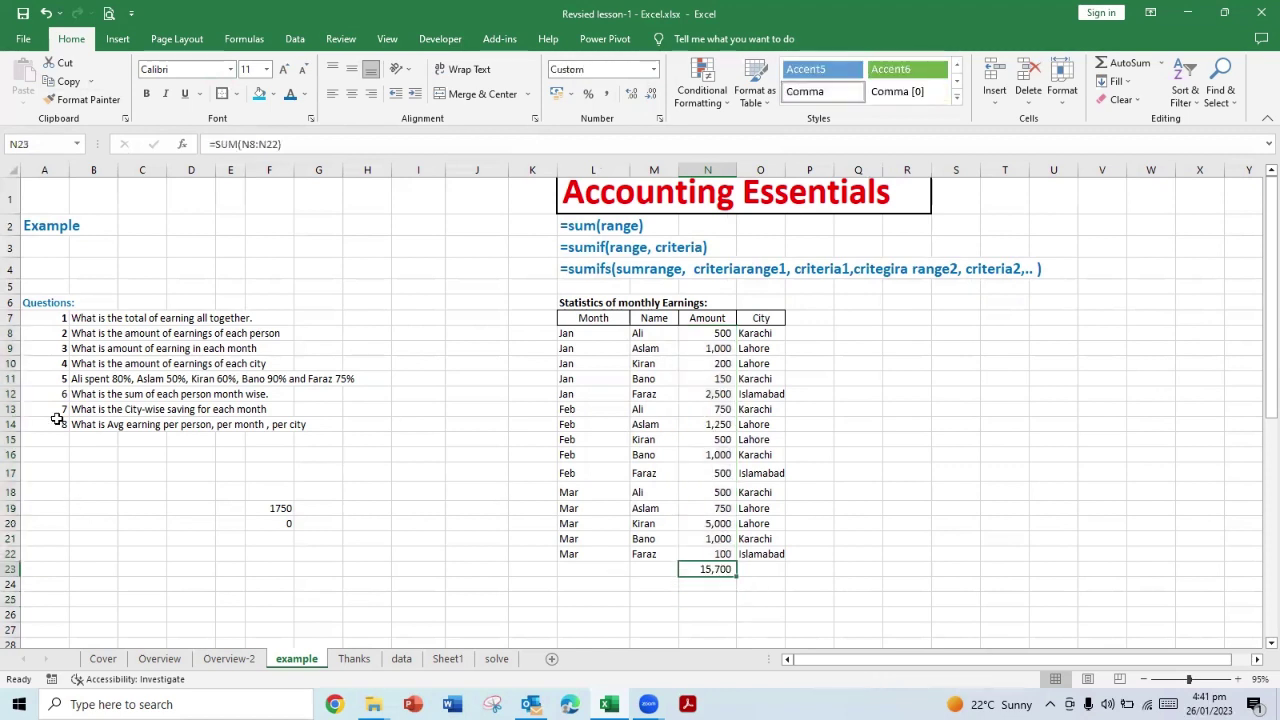
{"action": "left_click", "coordinate": [236, 96]}
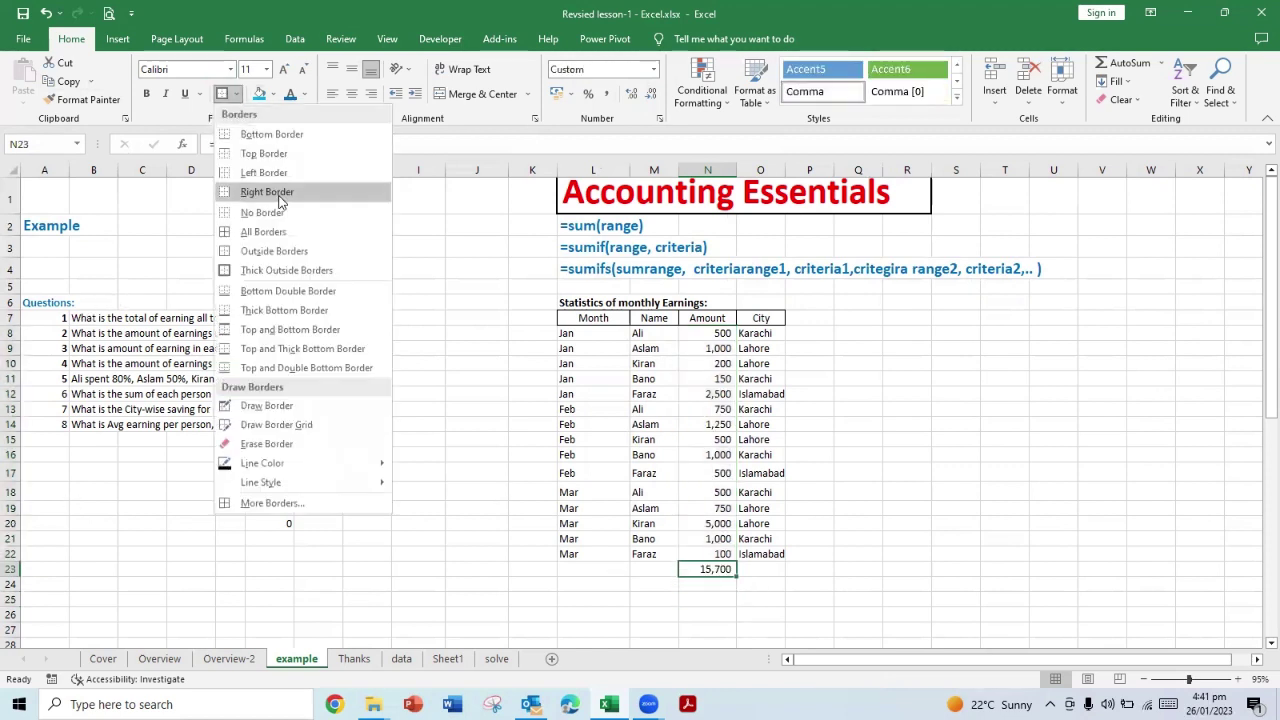
{"action": "left_click", "coordinate": [284, 367]}
{"action": "left_click", "coordinate": [528, 407]}
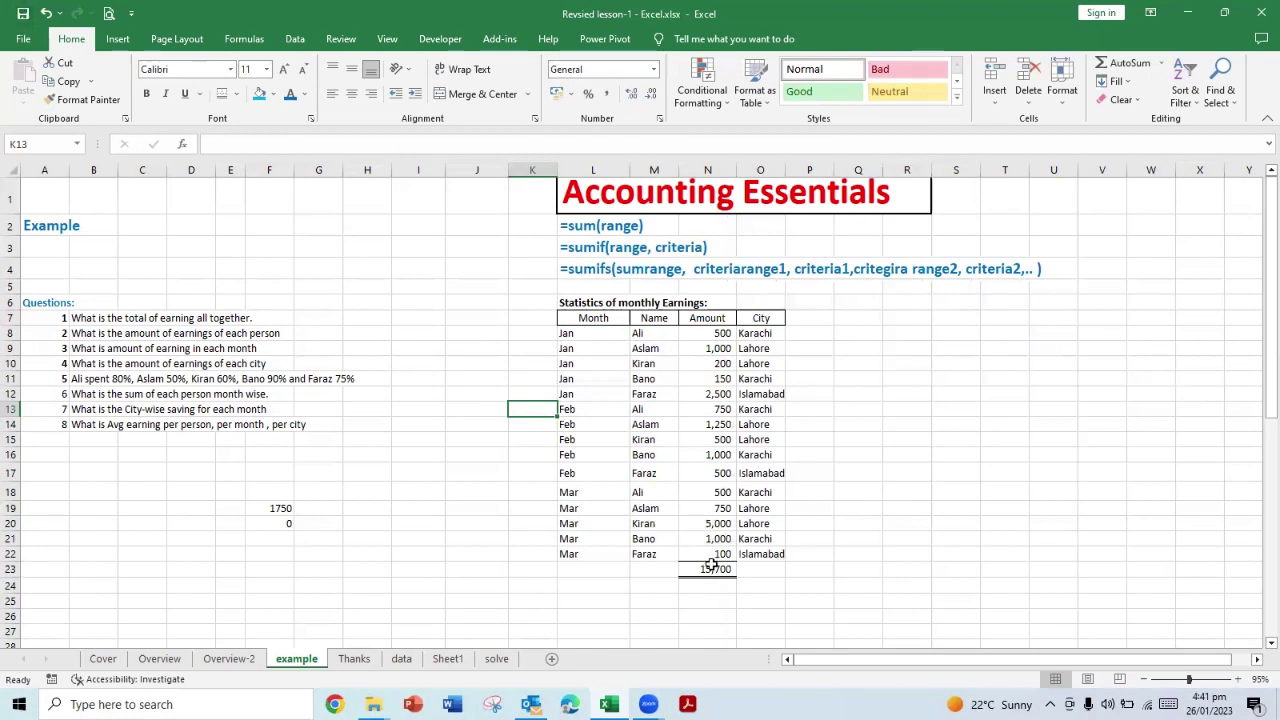
Step: Read the first two questions in B7 and B8 and the empty cells beside them
{"action": "left_click", "coordinate": [90, 317]}
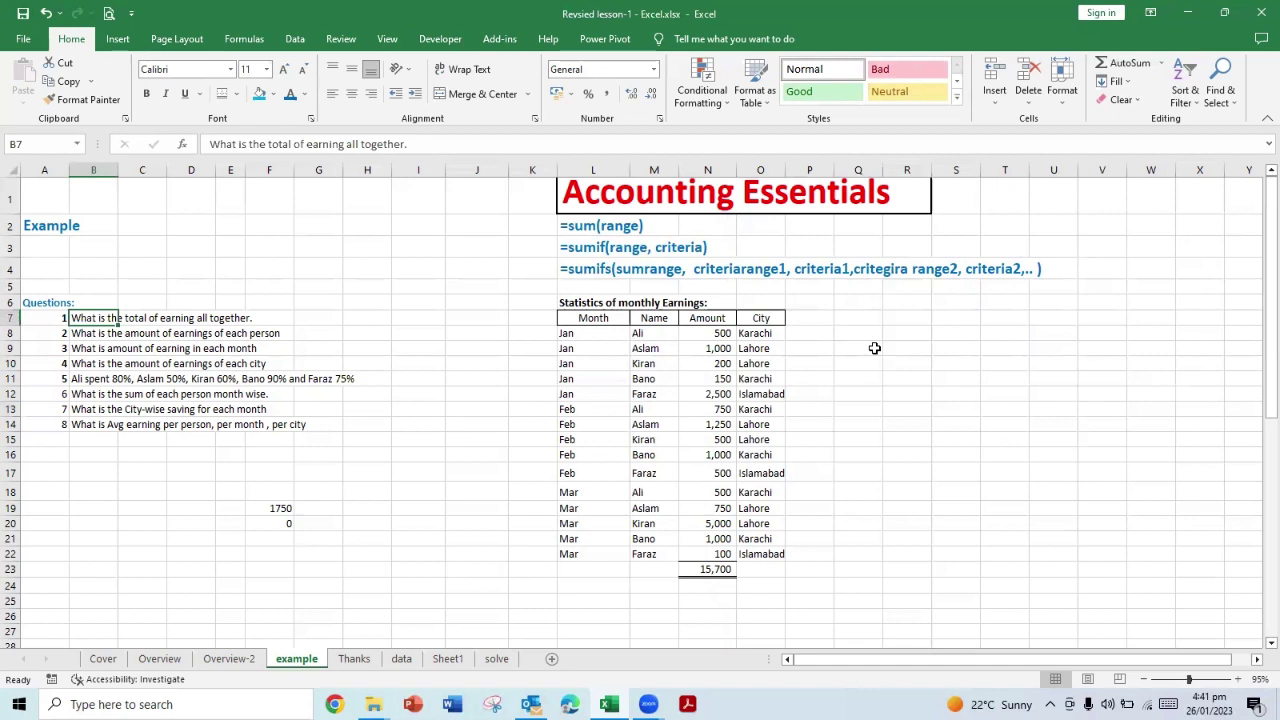
{"action": "key", "text": "Down"}
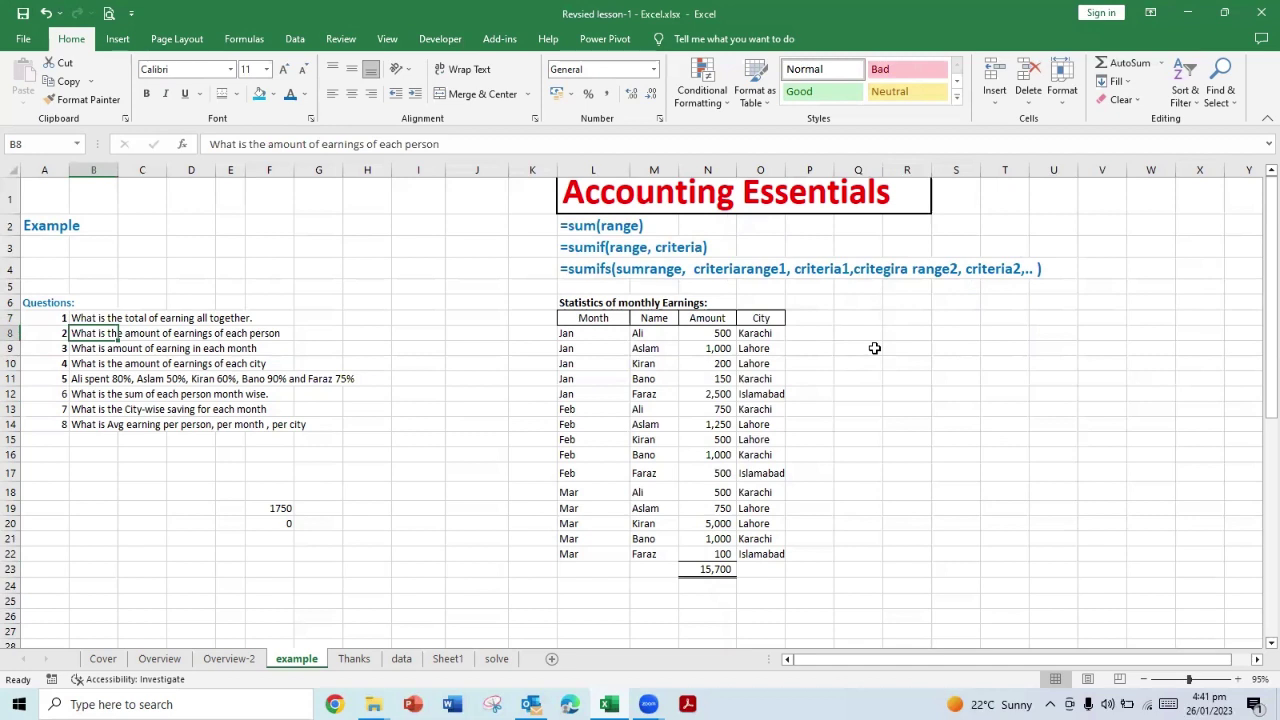
{"action": "key", "text": "Right"}
{"action": "key", "text": "Right"}
{"action": "key", "text": "Right"}
{"action": "key", "text": "Right"}
{"action": "key", "text": "Right"}
{"action": "key", "text": "Right"}
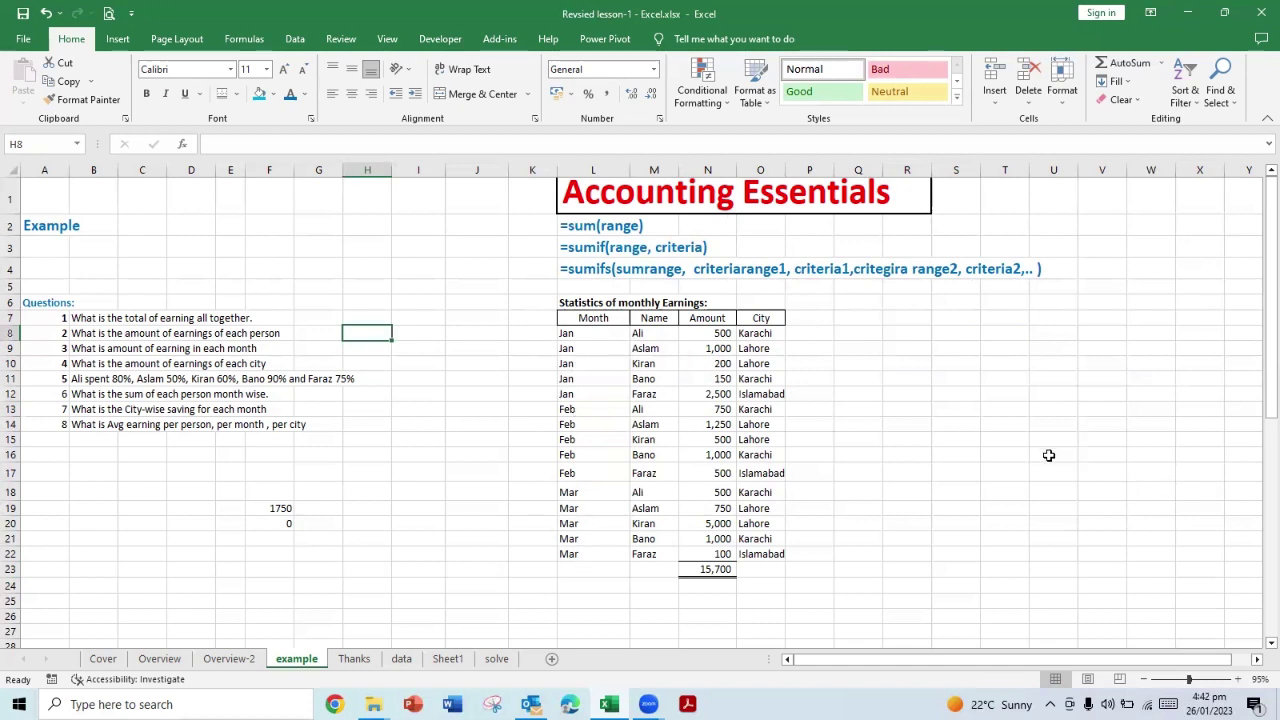
Step: Examine the recurring people in the Name column from M8 down to M22
{"action": "left_click", "coordinate": [660, 333]}
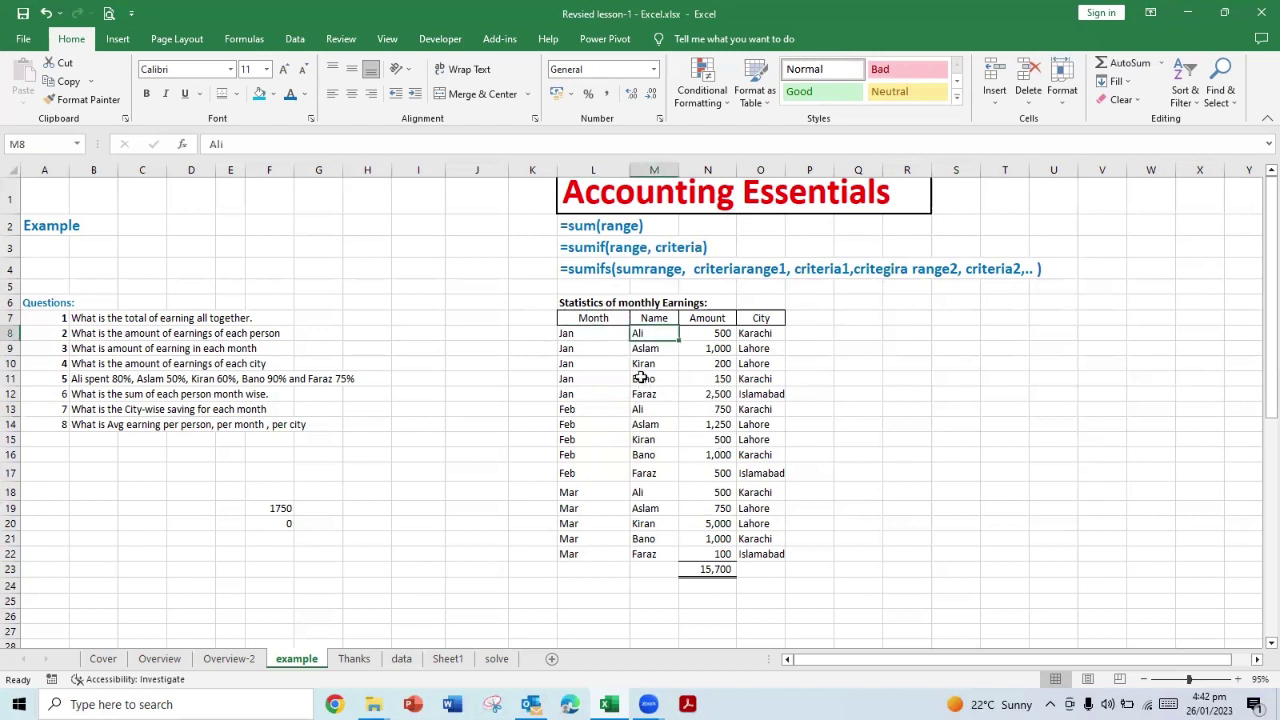
{"action": "key", "text": "Down"}
{"action": "key", "text": "Down"}
{"action": "key", "text": "Down"}
{"action": "key", "text": "Down"}
{"action": "key", "text": "Down"}
{"action": "key", "text": "Down"}
{"action": "left_click_drag", "start_coordinate": [663, 481], "coordinate": [664, 492]}
{"action": "left_click", "coordinate": [667, 541]}
{"action": "left_click", "coordinate": [668, 551]}
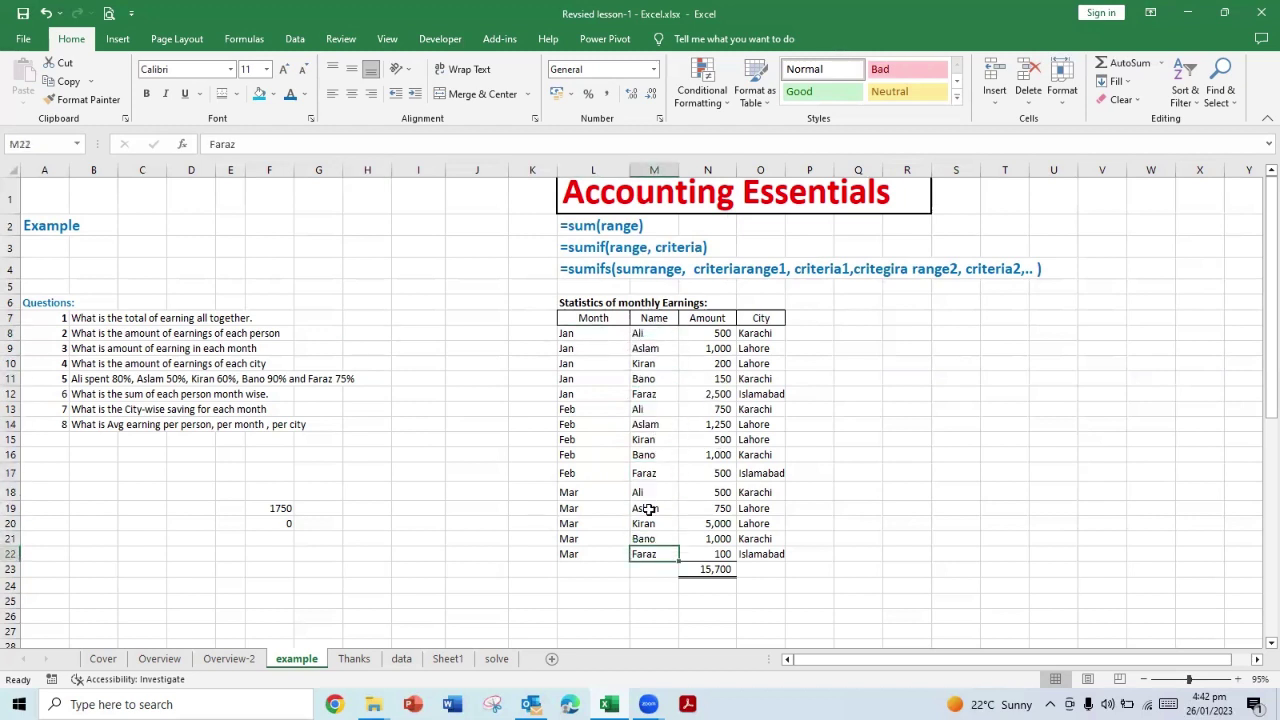
{"action": "left_click", "coordinate": [650, 509]}
{"action": "left_click", "coordinate": [664, 430]}
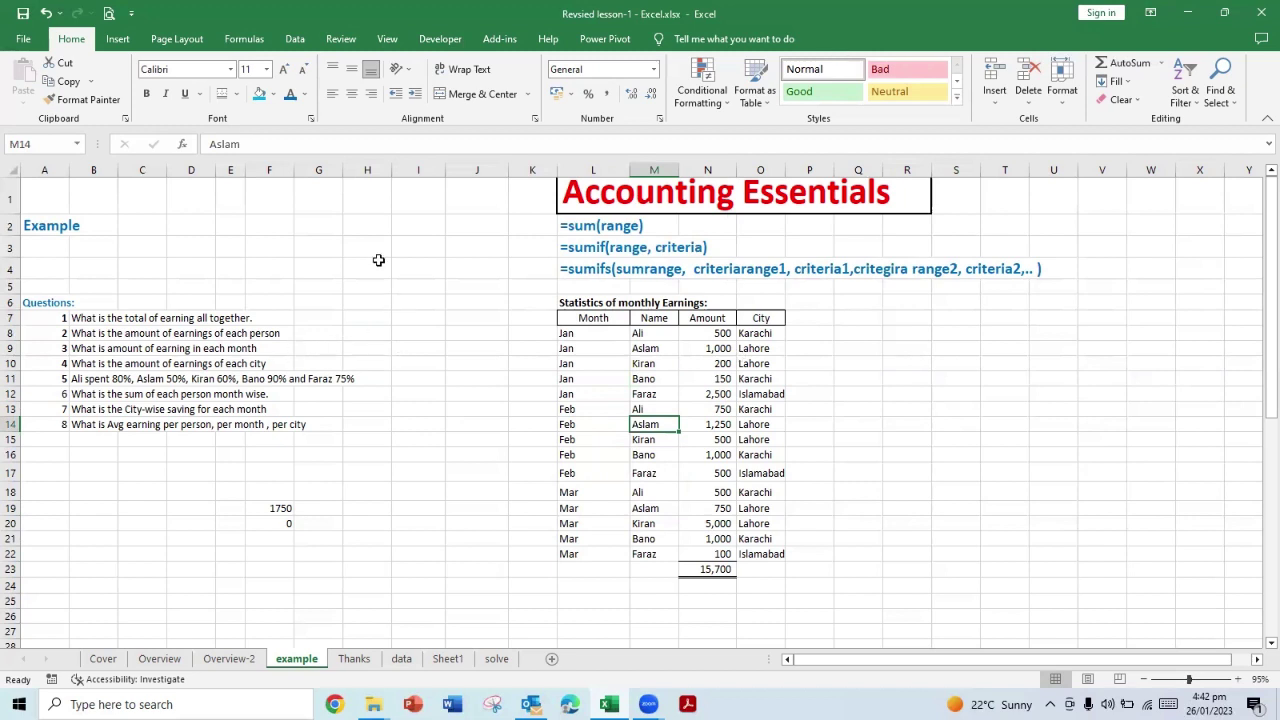
Step: Widen columns F through J to make room for answers beside the questions
{"action": "left_click_drag", "start_coordinate": [394, 170], "coordinate": [593, 170]}
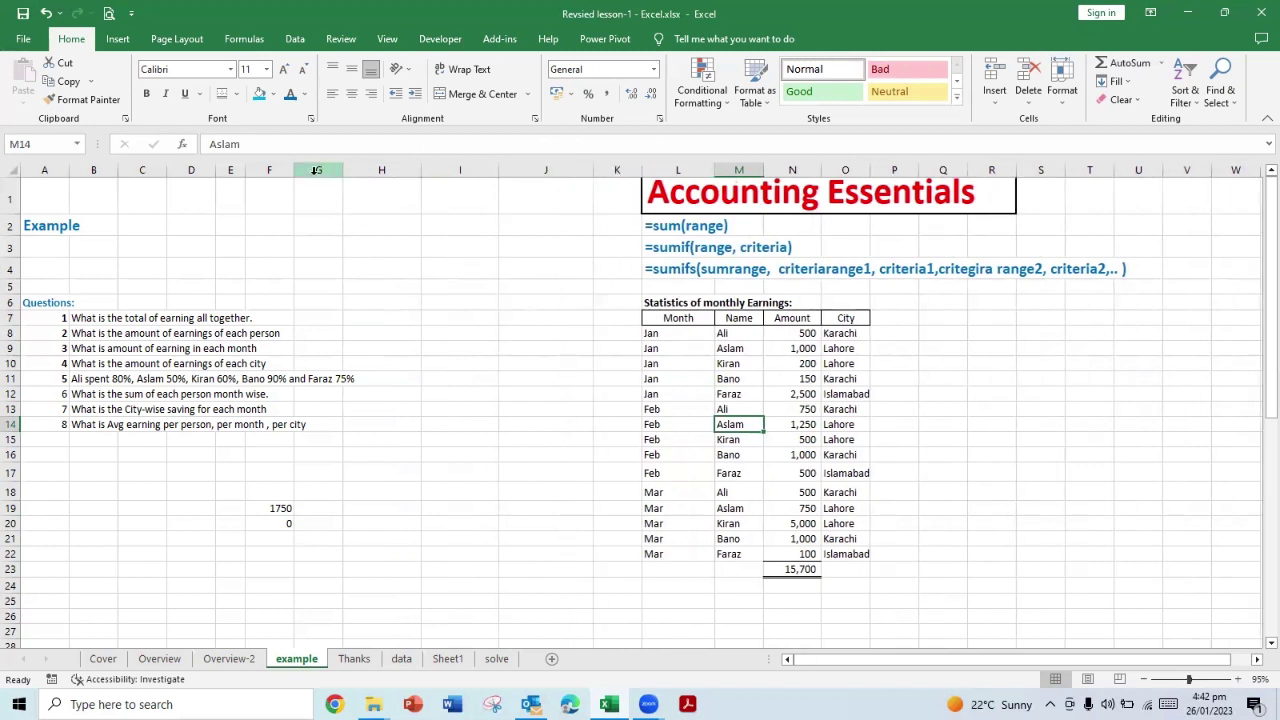
{"action": "left_click_drag", "start_coordinate": [294, 170], "coordinate": [375, 170]}
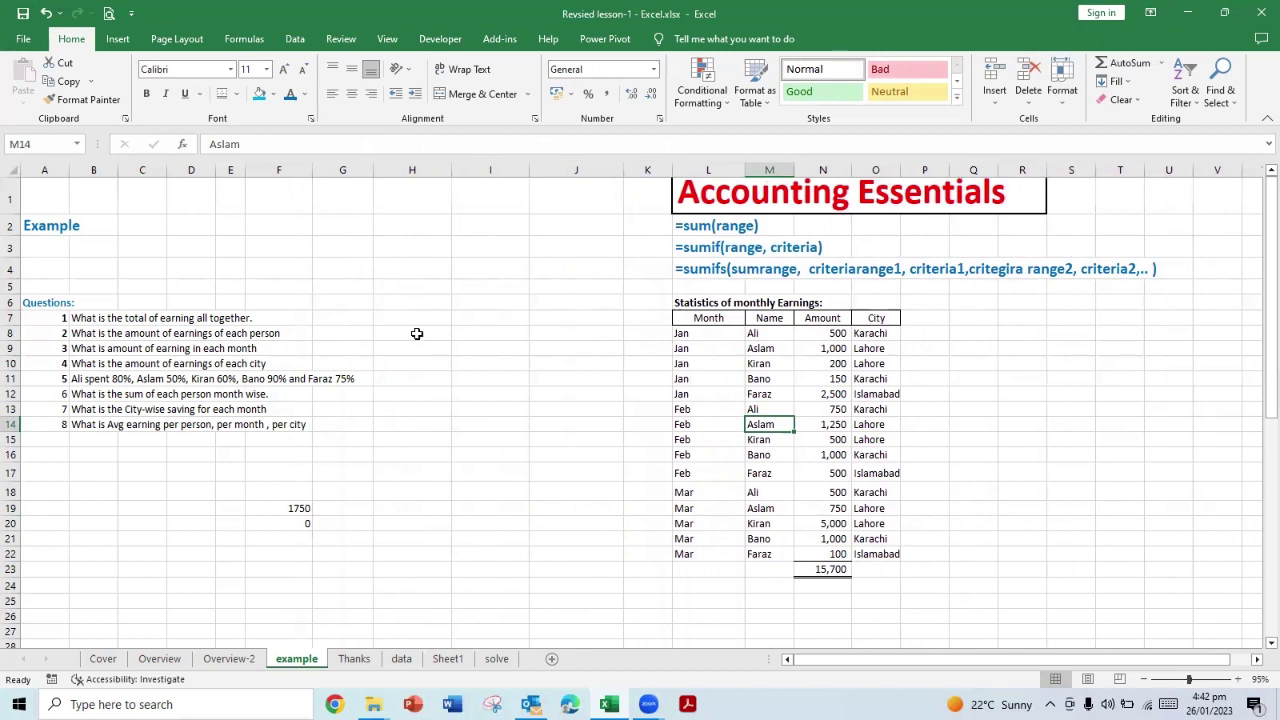
Step: Answer the first question in H7 by linking it to the total of all earnings with =N23
{"action": "left_click", "coordinate": [817, 568]}
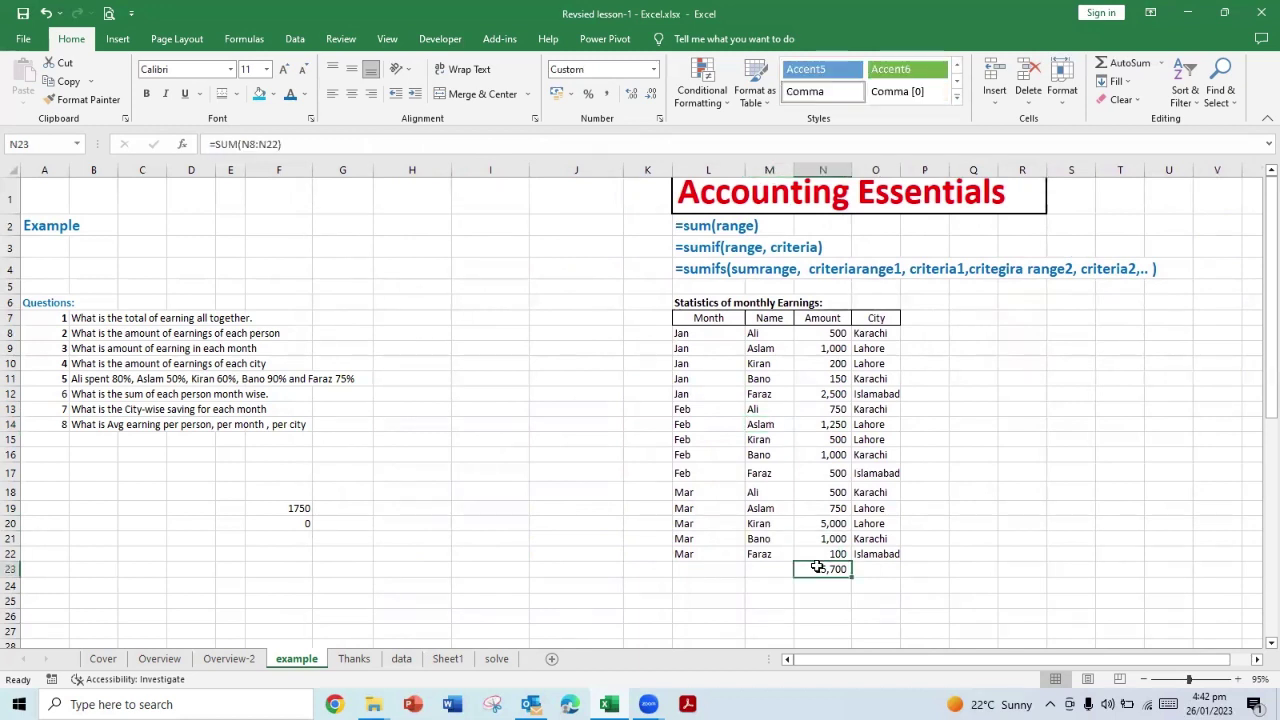
{"action": "left_click", "coordinate": [415, 318]}
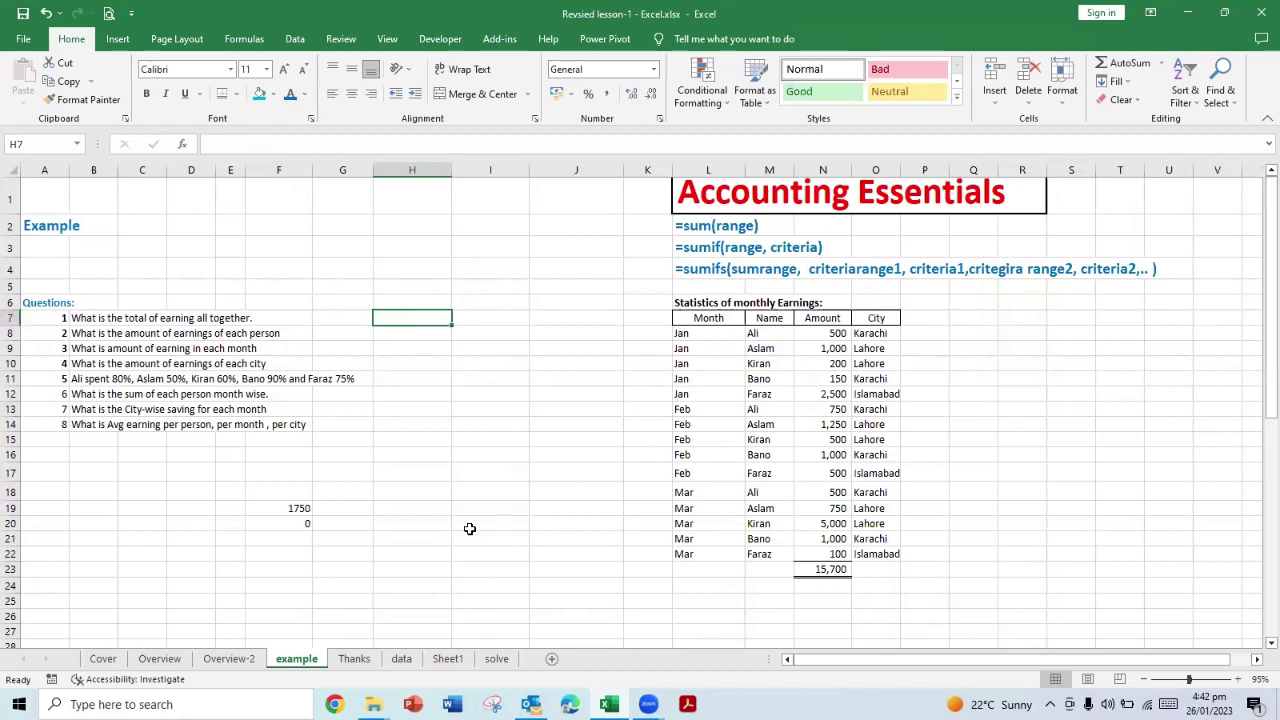
{"action": "type", "text": "="}
{"action": "key", "text": "Down"}
{"action": "key", "text": "Down"}
{"action": "key", "text": "Down"}
{"action": "key", "text": "Down"}
{"action": "key", "text": "Down"}
{"action": "key", "text": "Down"}
{"action": "key", "text": "Down"}
{"action": "key", "text": "Down"}
{"action": "key", "text": "Down"}
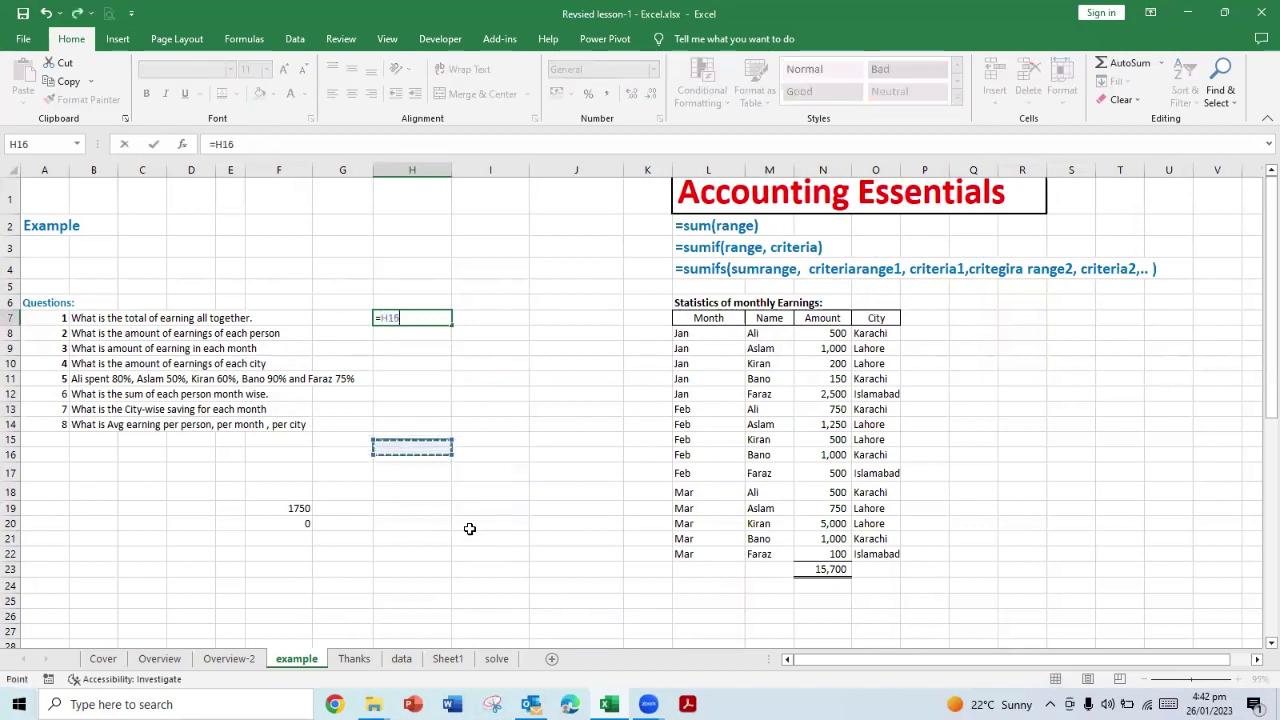
{"action": "key", "text": "Down"}
{"action": "key", "text": "Down"}
{"action": "key", "text": "Down"}
{"action": "key", "text": "Down"}
{"action": "key", "text": "Down"}
{"action": "key", "text": "Right"}
{"action": "key", "text": "Right"}
{"action": "key", "text": "Right"}
{"action": "key", "text": "Right"}
{"action": "key", "text": "Right"}
{"action": "key", "text": "Right"}
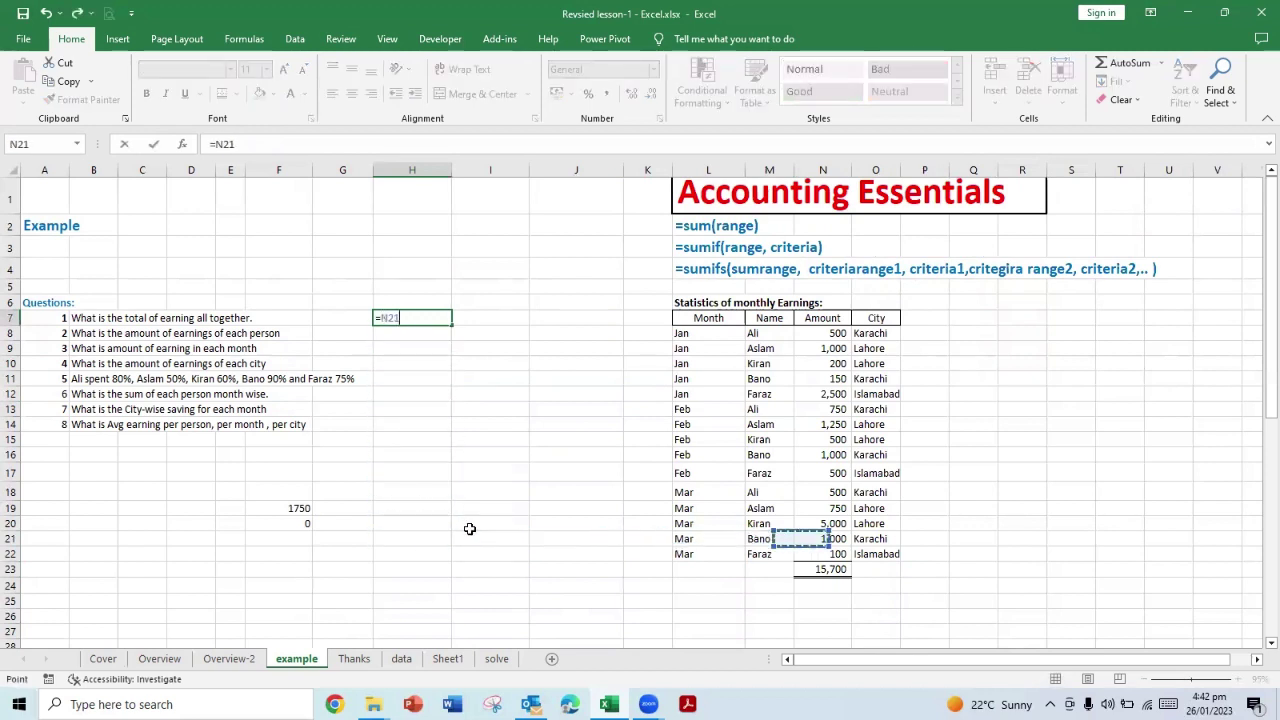
{"action": "key", "text": "Down"}
{"action": "key", "text": "Down"}
{"action": "key", "text": "Return"}
{"action": "key", "text": "Up"}
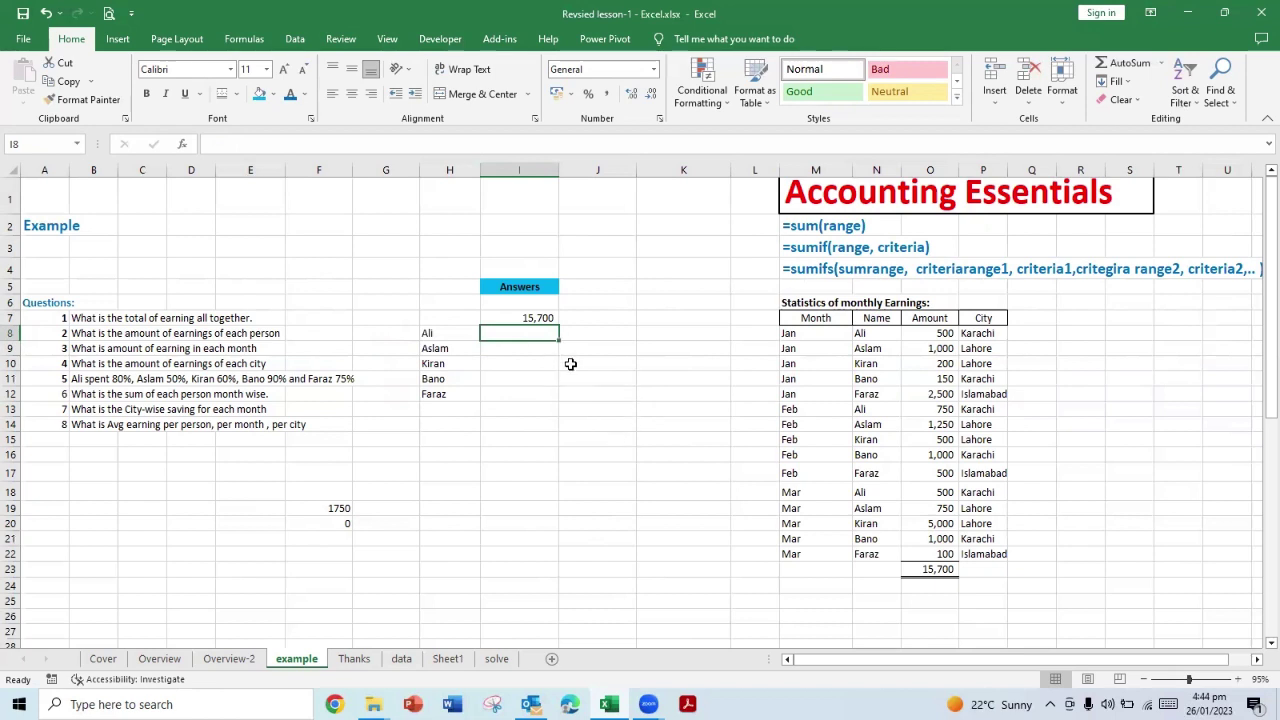
Step: Enter a SUMIF formula in I8 with N8:N22 as the range and the first person's name in quotes as the criterion
{"action": "type", "text": "=su"}
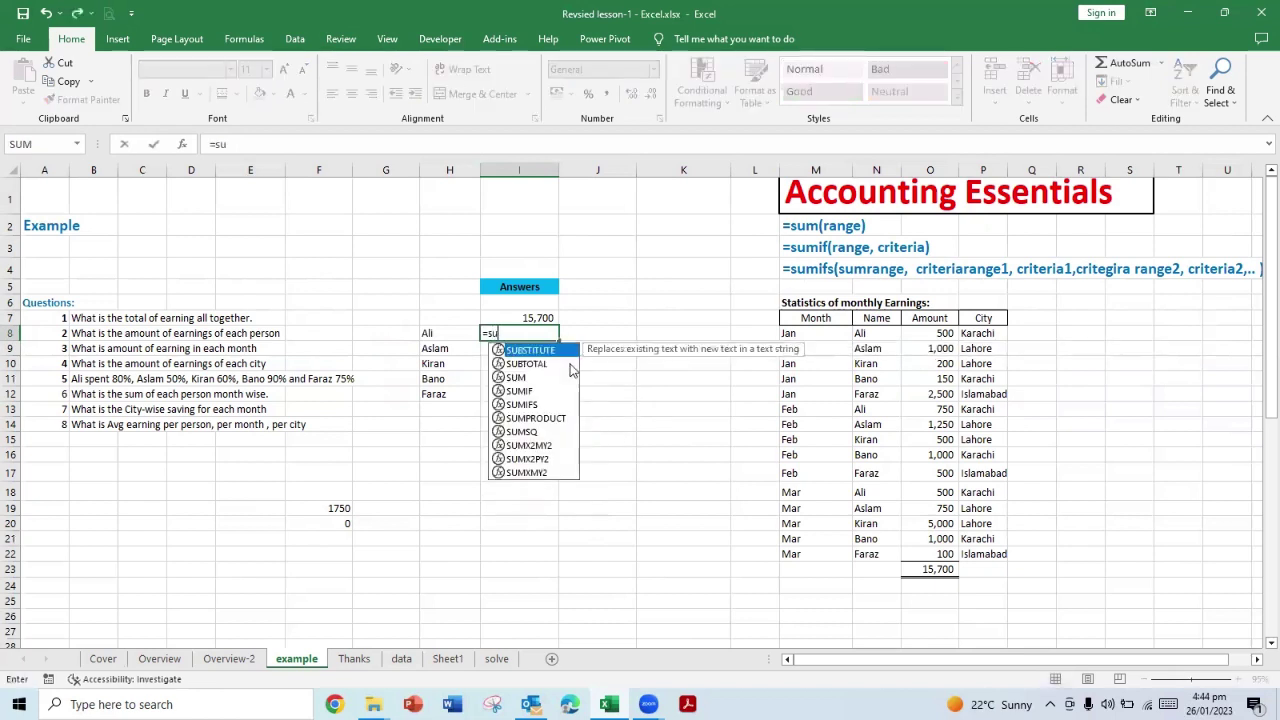
{"action": "type", "text": "mif"}
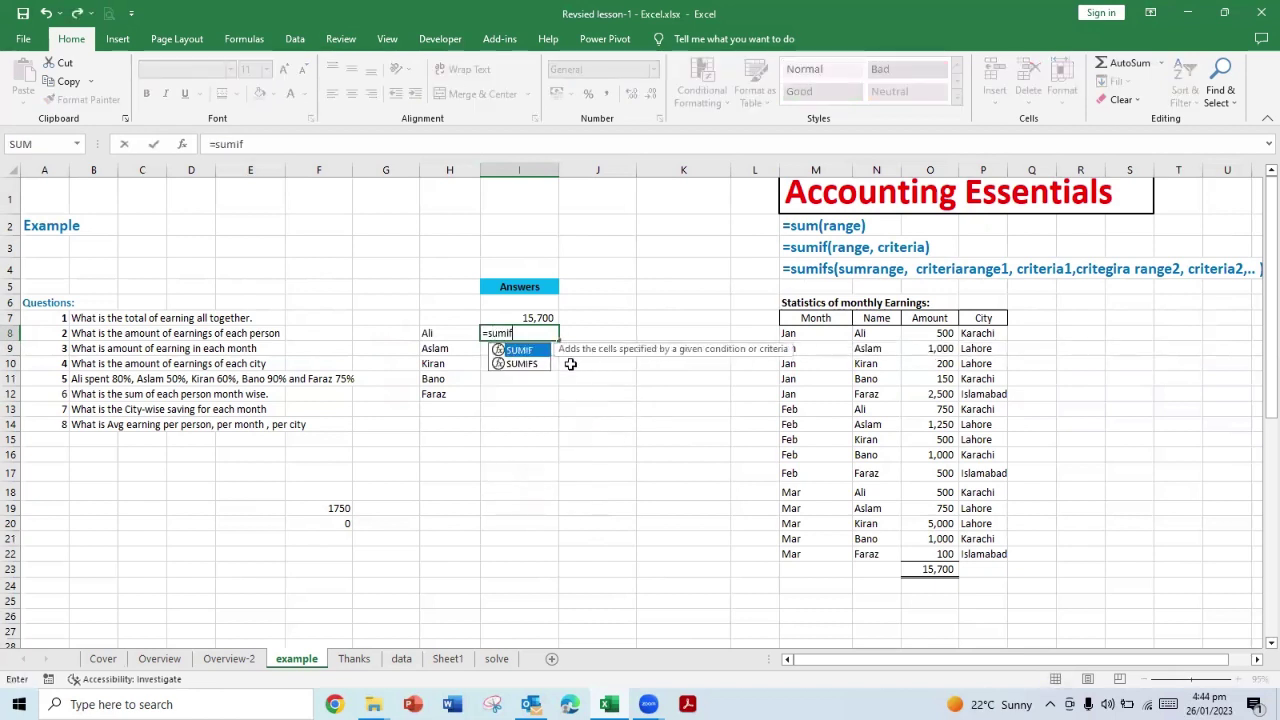
{"action": "key", "text": "Tab"}
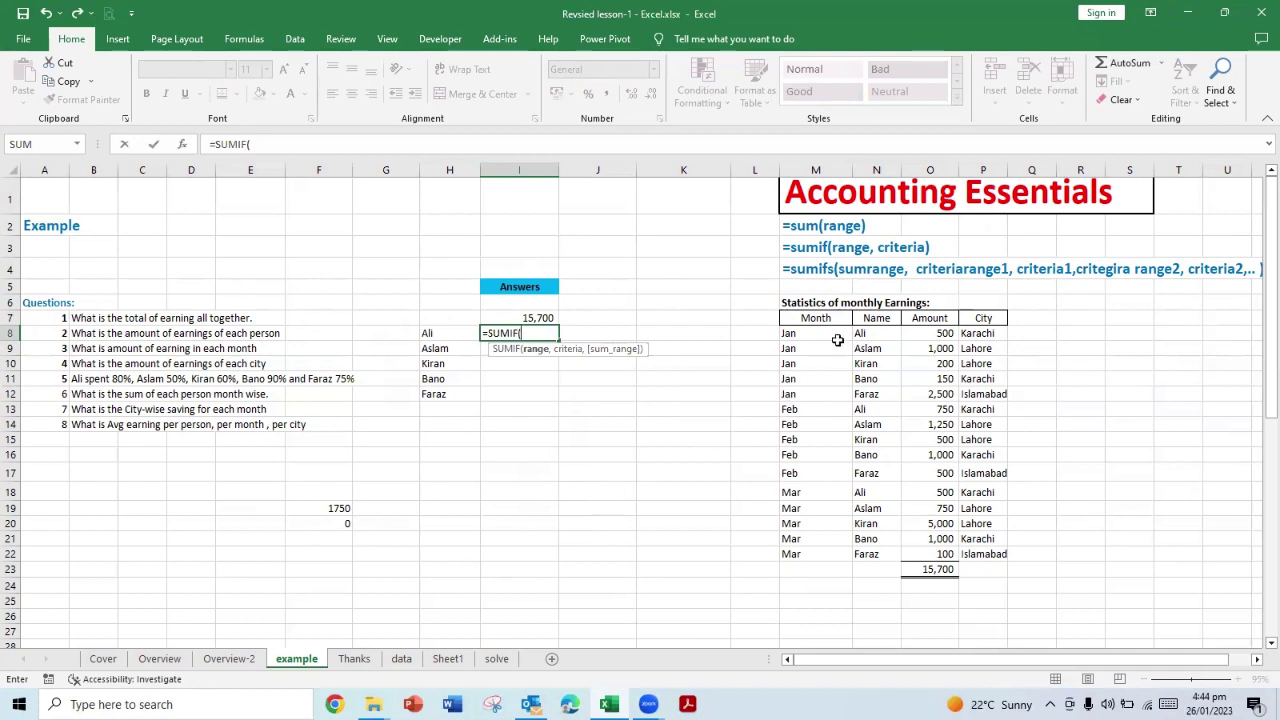
{"action": "left_click_drag", "start_coordinate": [862, 332], "coordinate": [857, 553]}
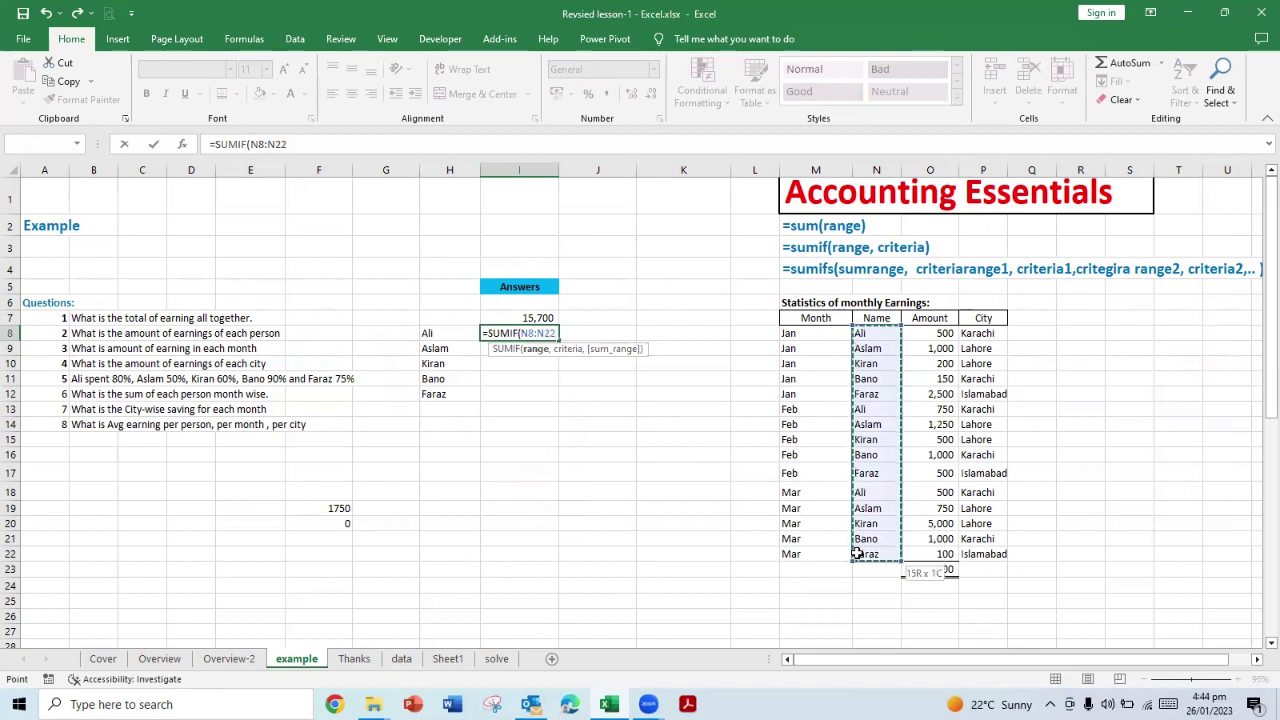
{"action": "mouse_move", "coordinate": [857, 553]}
{"action": "left_mouse_down"}
{"action": "mouse_move", "coordinate": [811, 540]}
{"action": "mouse_move", "coordinate": [864, 540]}
{"action": "left_mouse_up"}
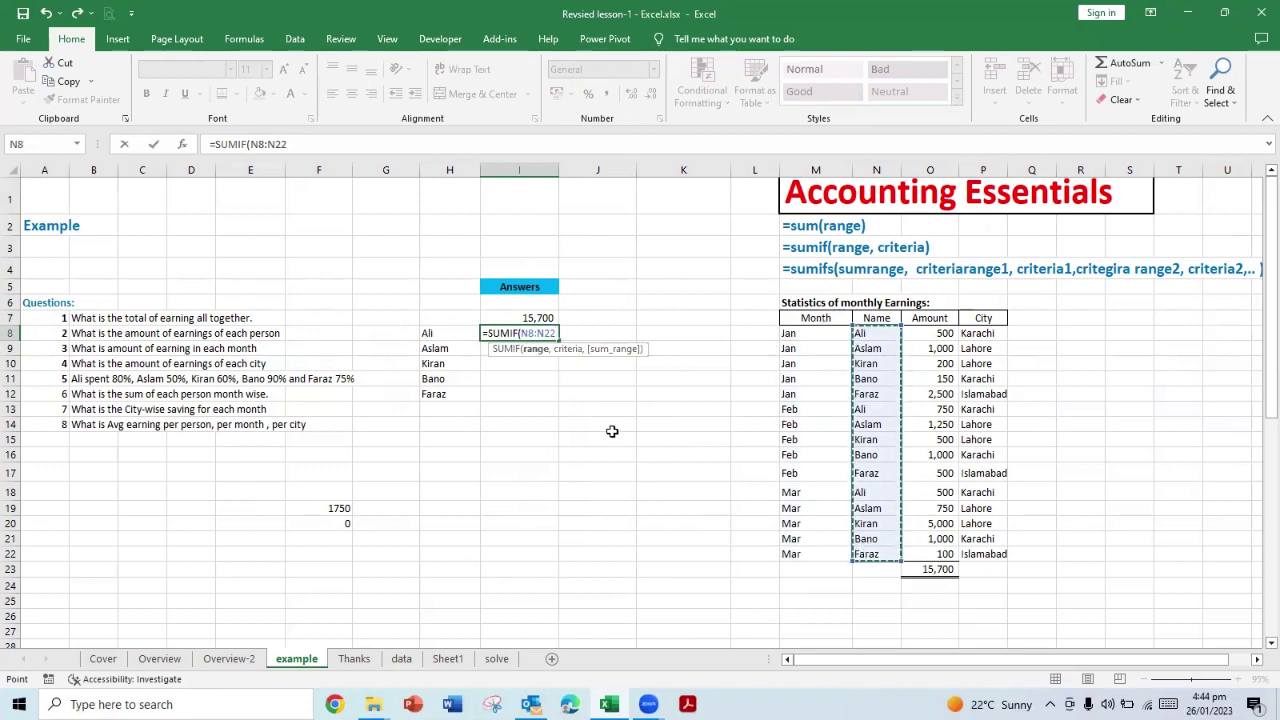
{"action": "type", "text": ","}
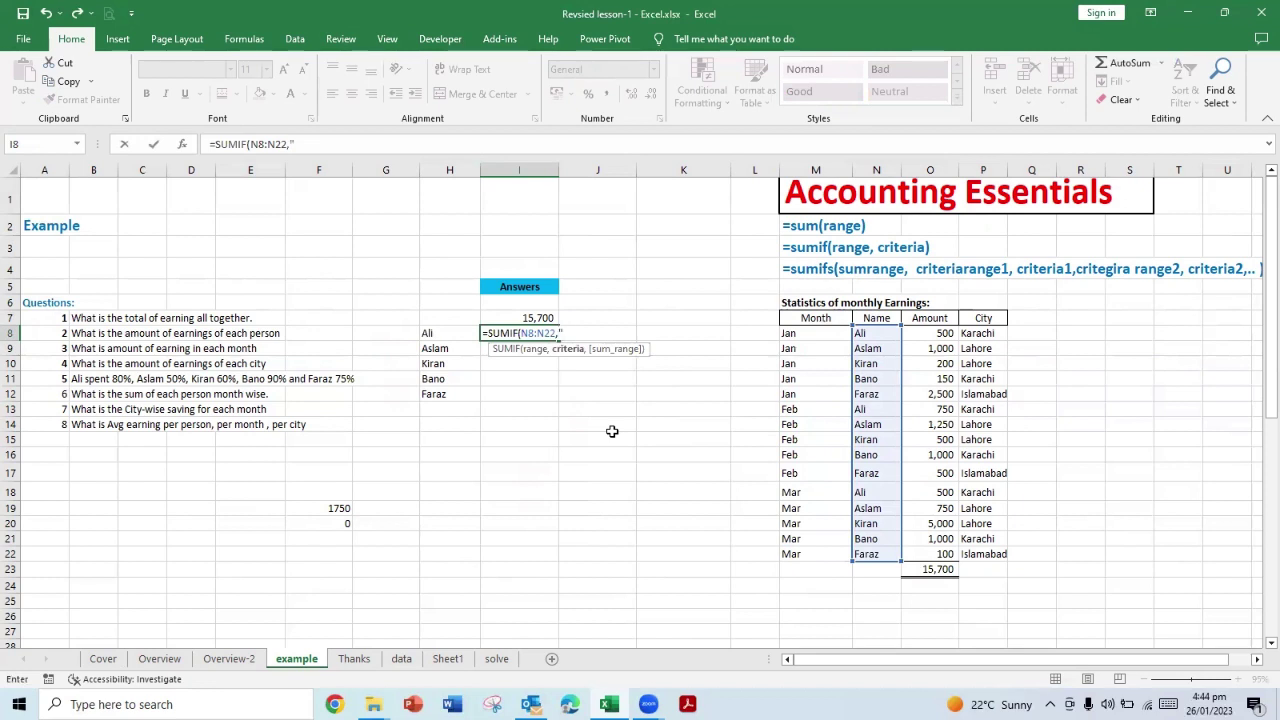
{"action": "type", "text": "\"Ali"}
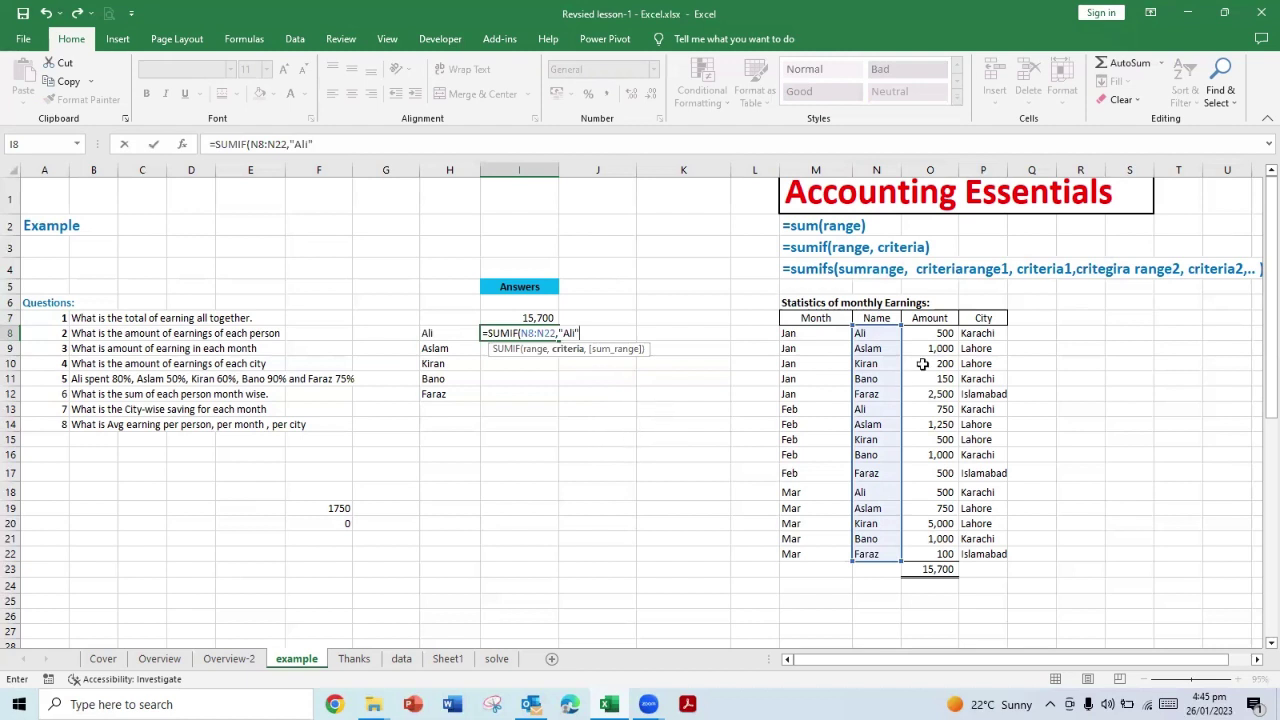
Step: Complete the SUMIF formula in I8 by adding the amounts O8:O22 as its sum range
{"action": "left_click_drag", "start_coordinate": [930, 330], "coordinate": [919, 566]}
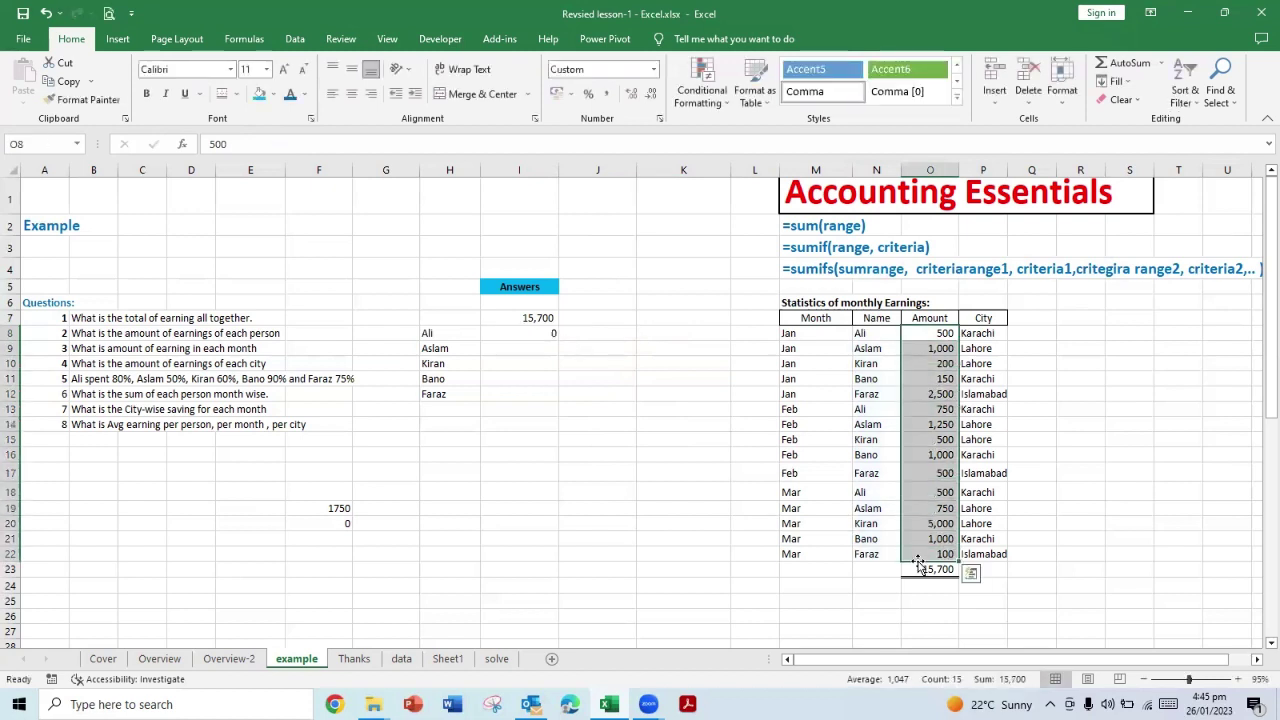
{"action": "left_click", "coordinate": [528, 333]}
{"action": "left_click", "coordinate": [313, 143]}
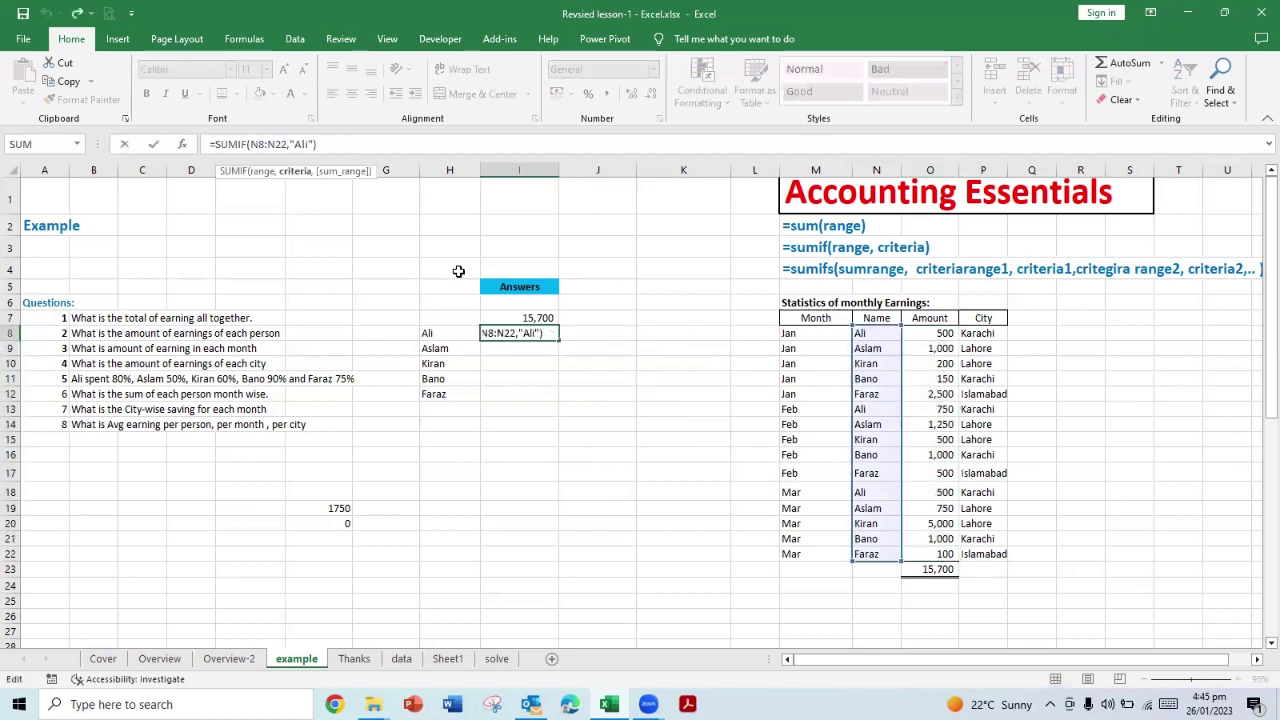
{"action": "type", "text": ","}
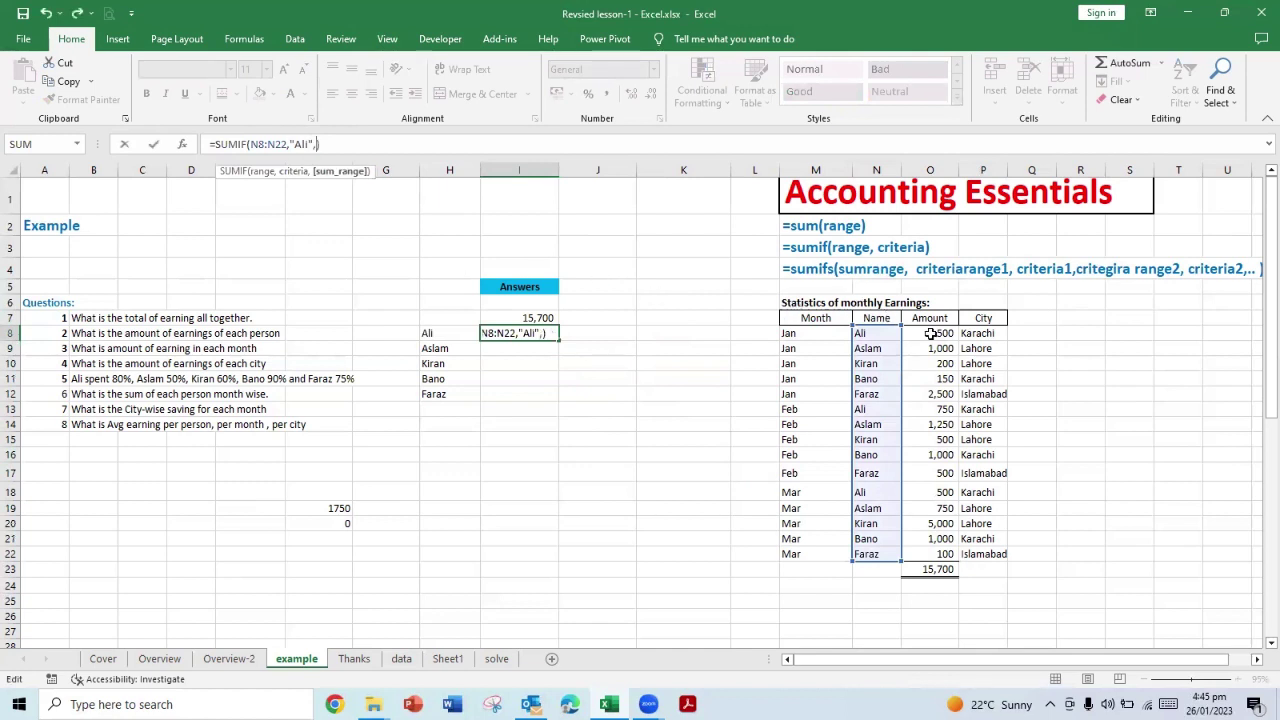
{"action": "left_click_drag", "start_coordinate": [930, 333], "coordinate": [922, 553]}
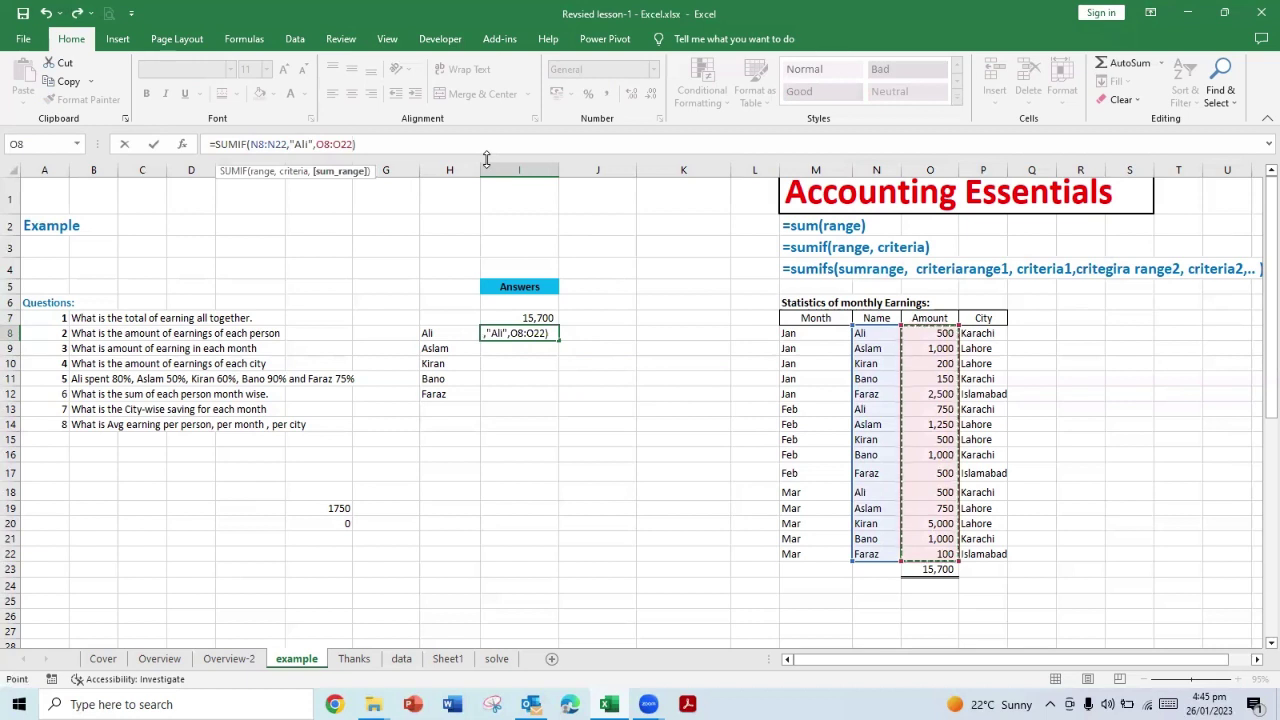
{"action": "key", "text": "Return"}
{"action": "key", "text": "Up"}
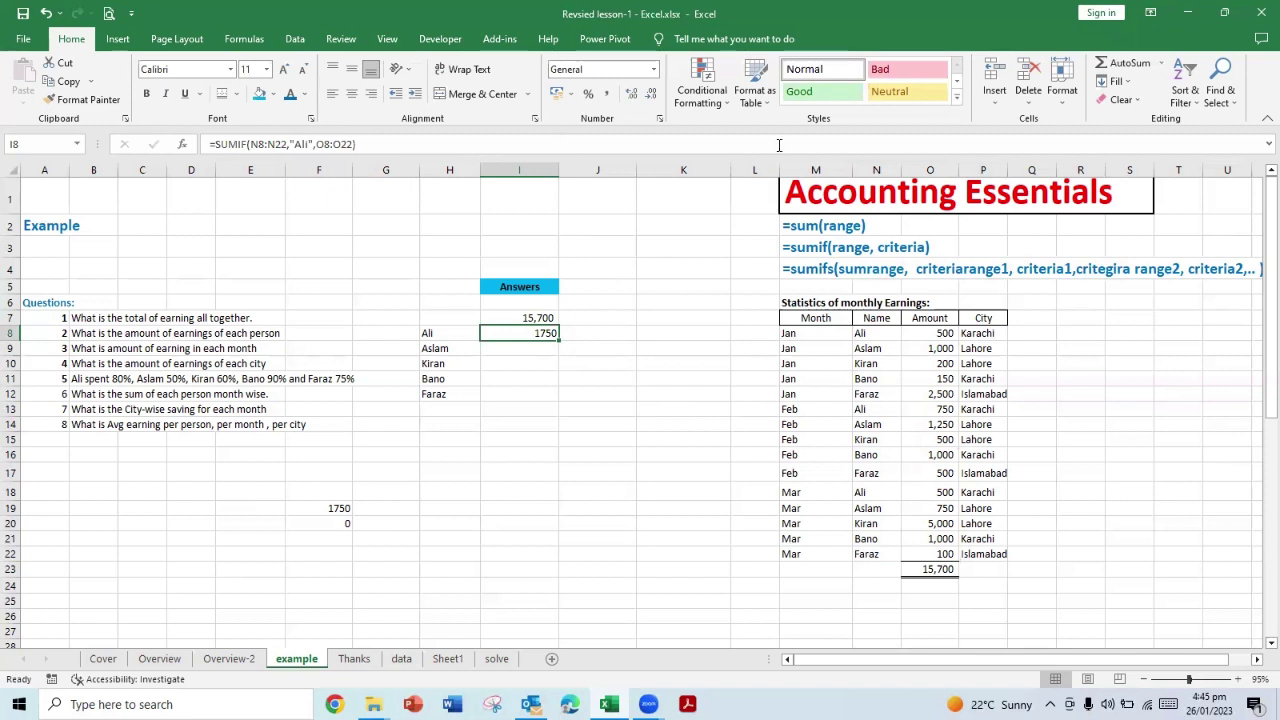
Step: Check the SUMIF result by selecting the first person's amounts in O8, O13 and O18 together and reading their sum
{"action": "left_click", "coordinate": [927, 333]}
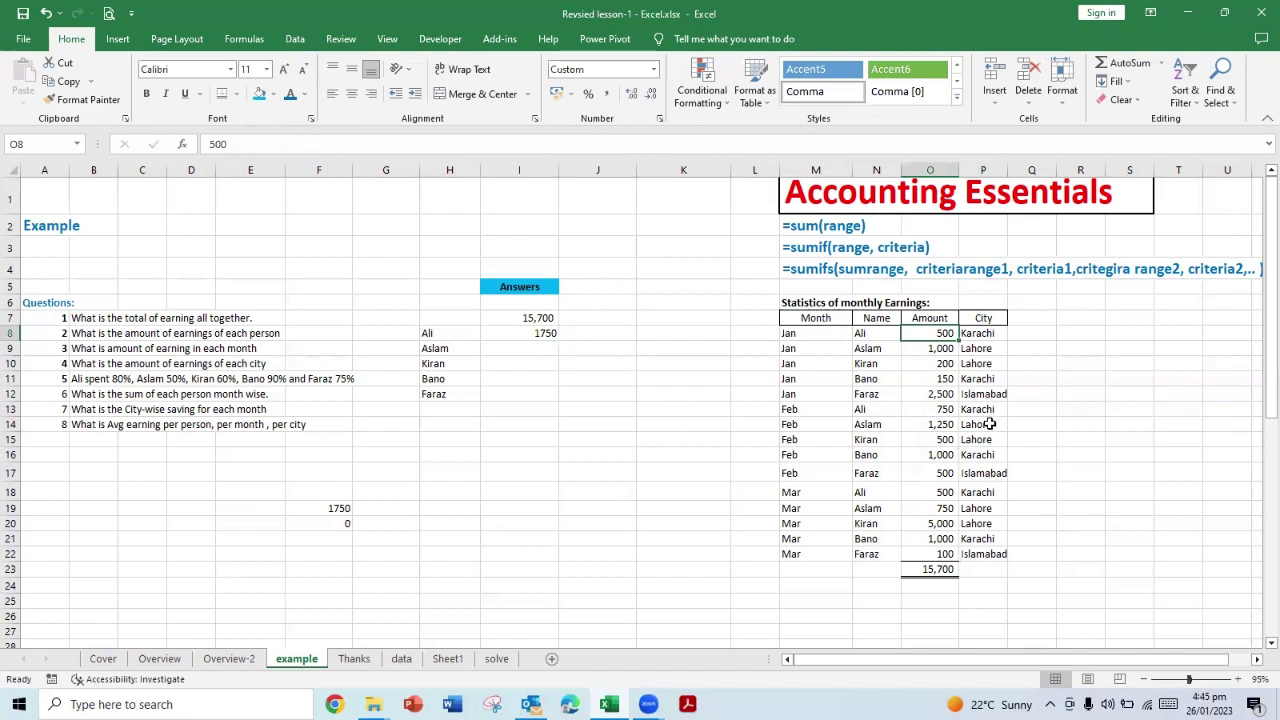
{"action": "left_click", "coordinate": [933, 409], "text": "ctrl"}
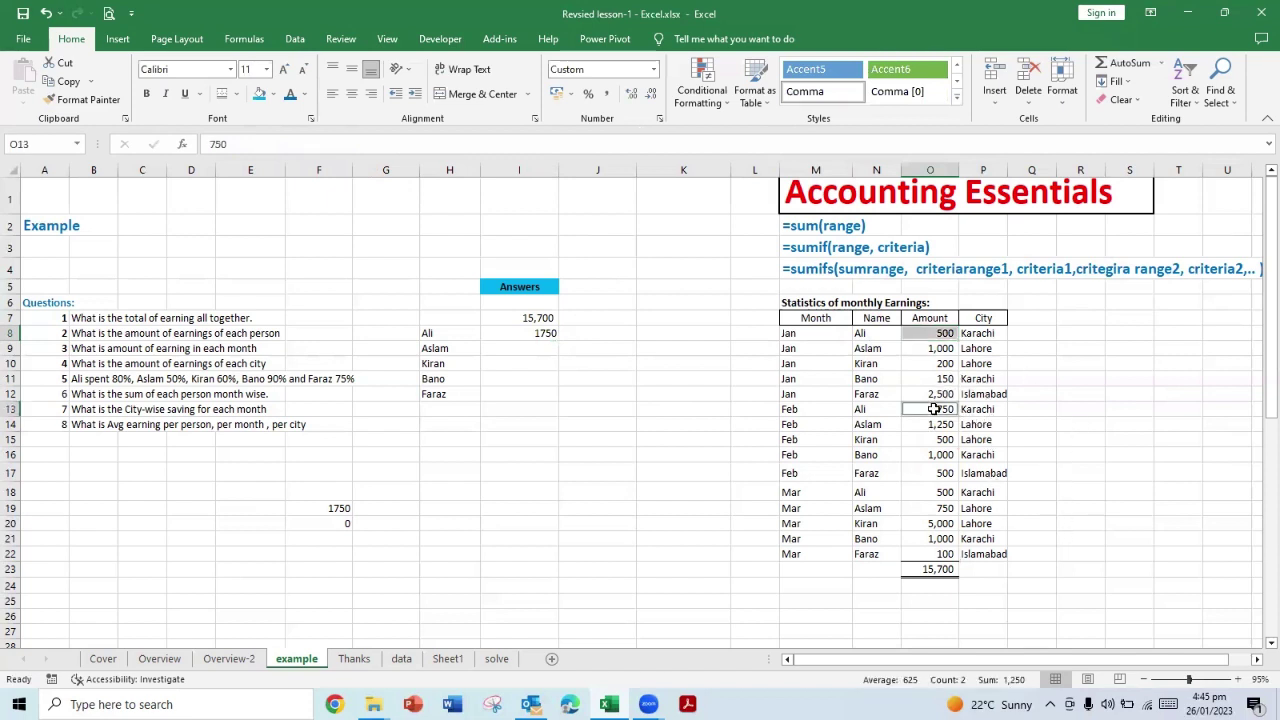
{"action": "left_click", "coordinate": [933, 492], "text": "ctrl"}
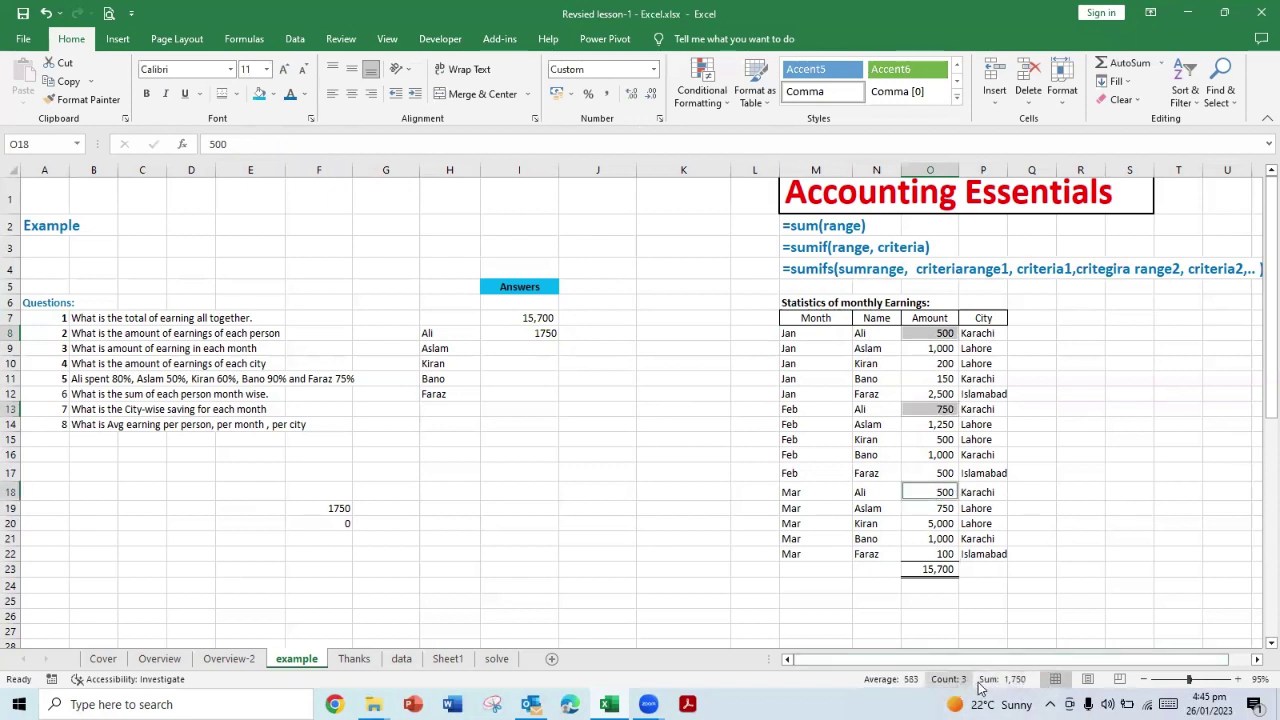
{"action": "left_click", "coordinate": [605, 369]}
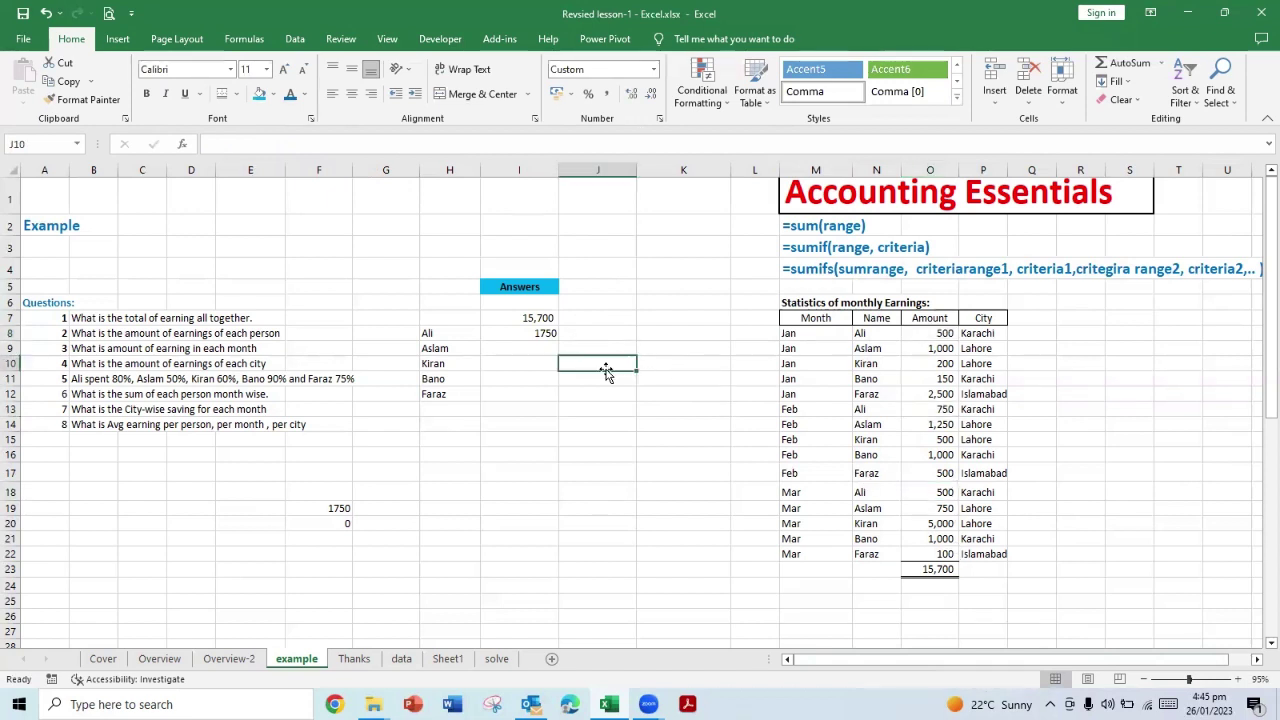
Step: Test the SUMIF result by replacing the name in N9 with the first person's name, and undo that change
{"action": "left_click", "coordinate": [860, 349]}
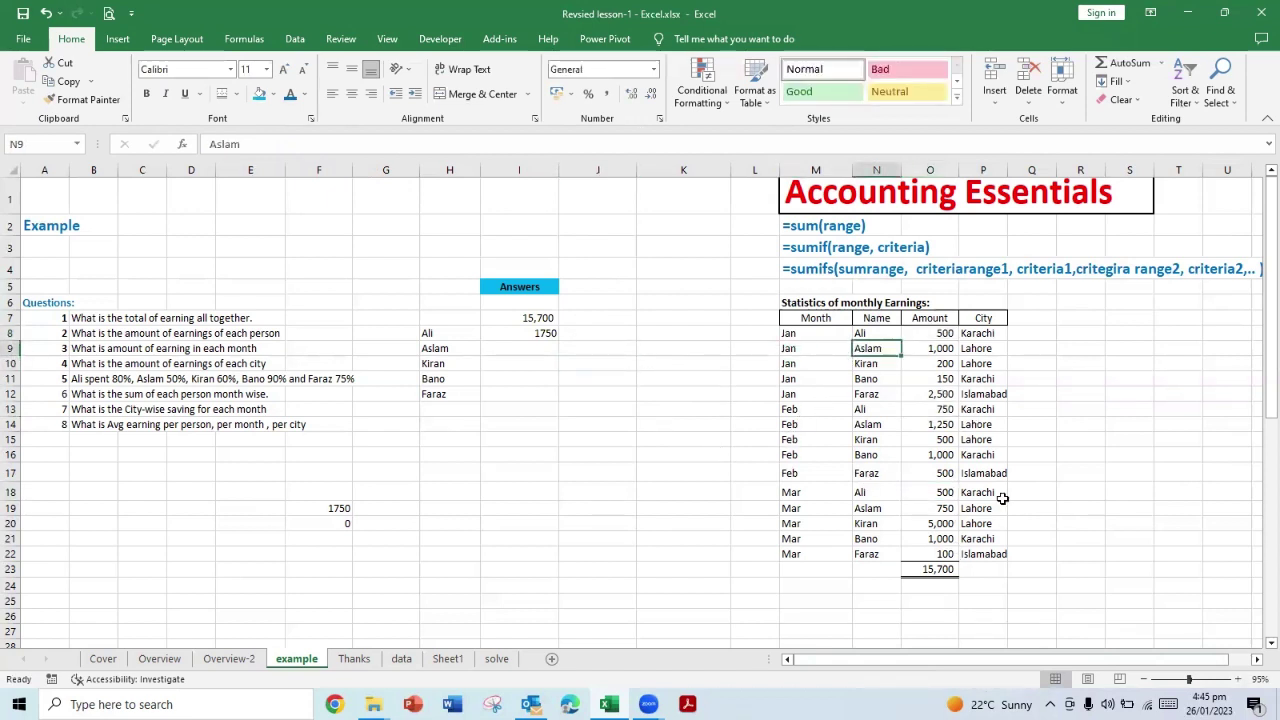
{"action": "type", "text": "li"}
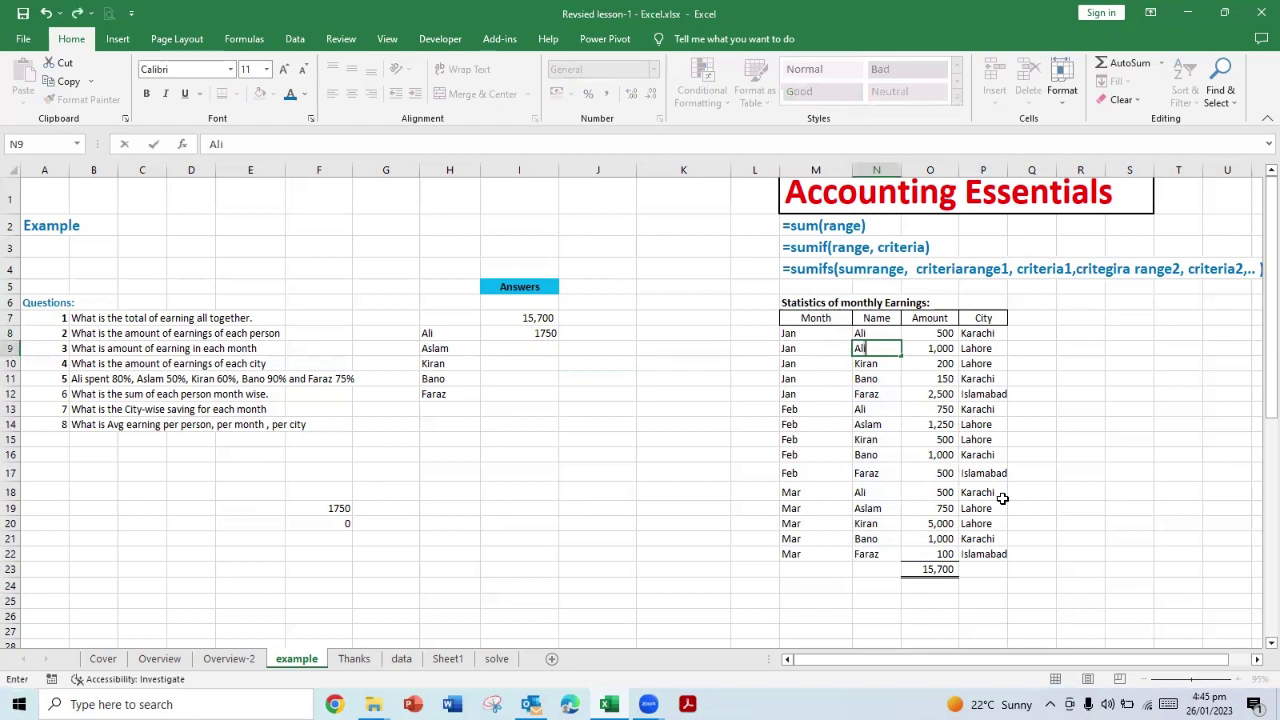
{"action": "key", "text": "Return"}
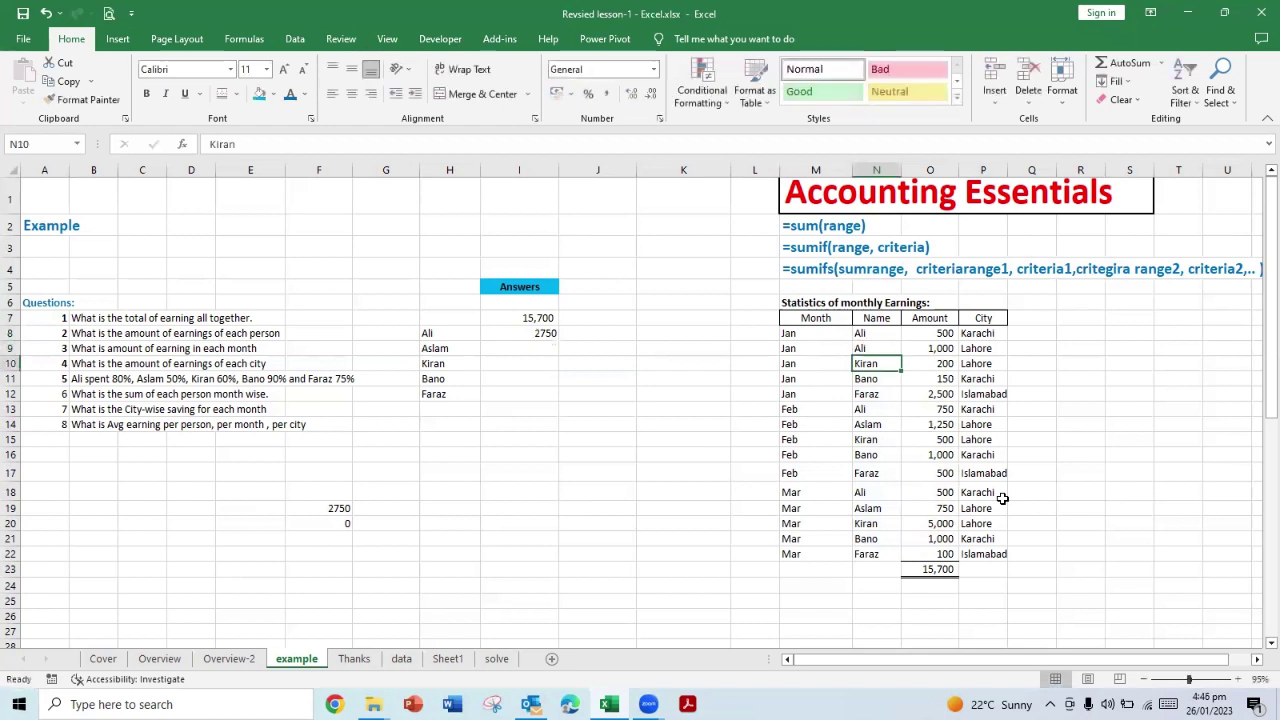
{"action": "key", "text": "Up"}
{"action": "key", "text": "Right"}
{"action": "key", "text": "Left"}
{"action": "key", "text": "Left"}
{"action": "key", "text": "Left"}
{"action": "key", "text": "Left"}
{"action": "key", "text": "Left"}
{"action": "key", "text": "Left"}
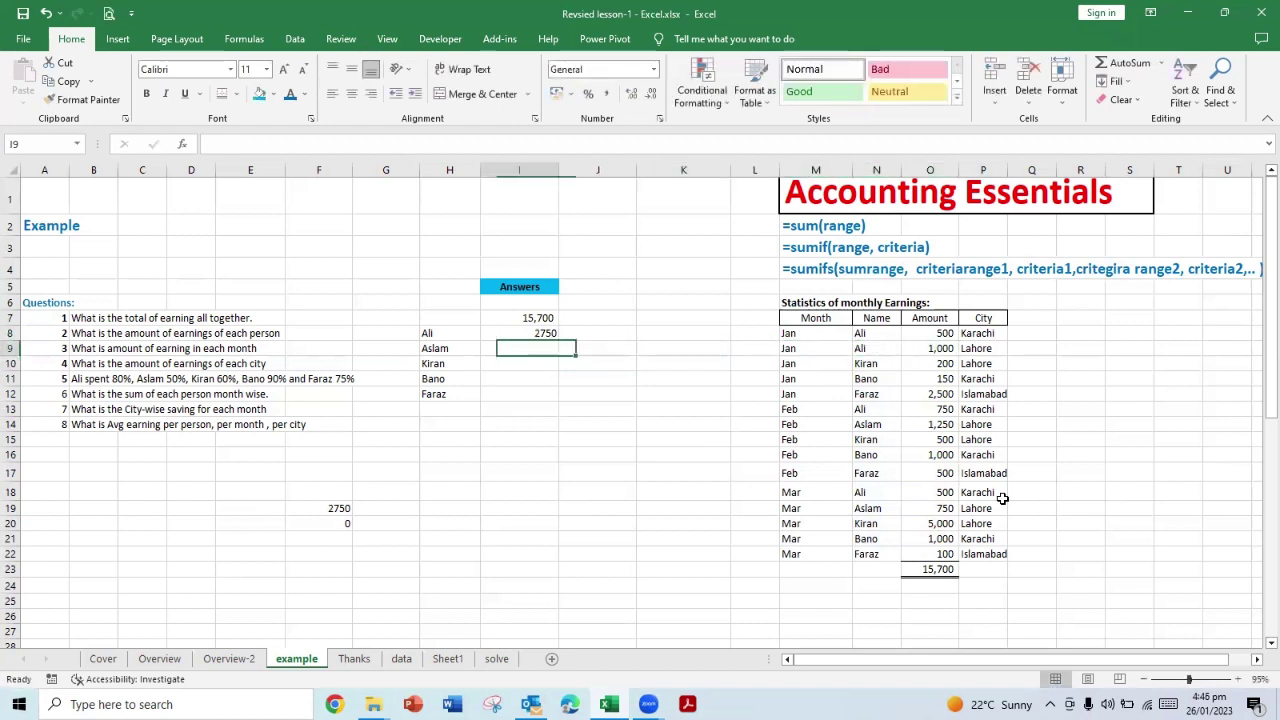
{"action": "key", "text": "Up"}
{"action": "key", "text": "ctrl+z"}
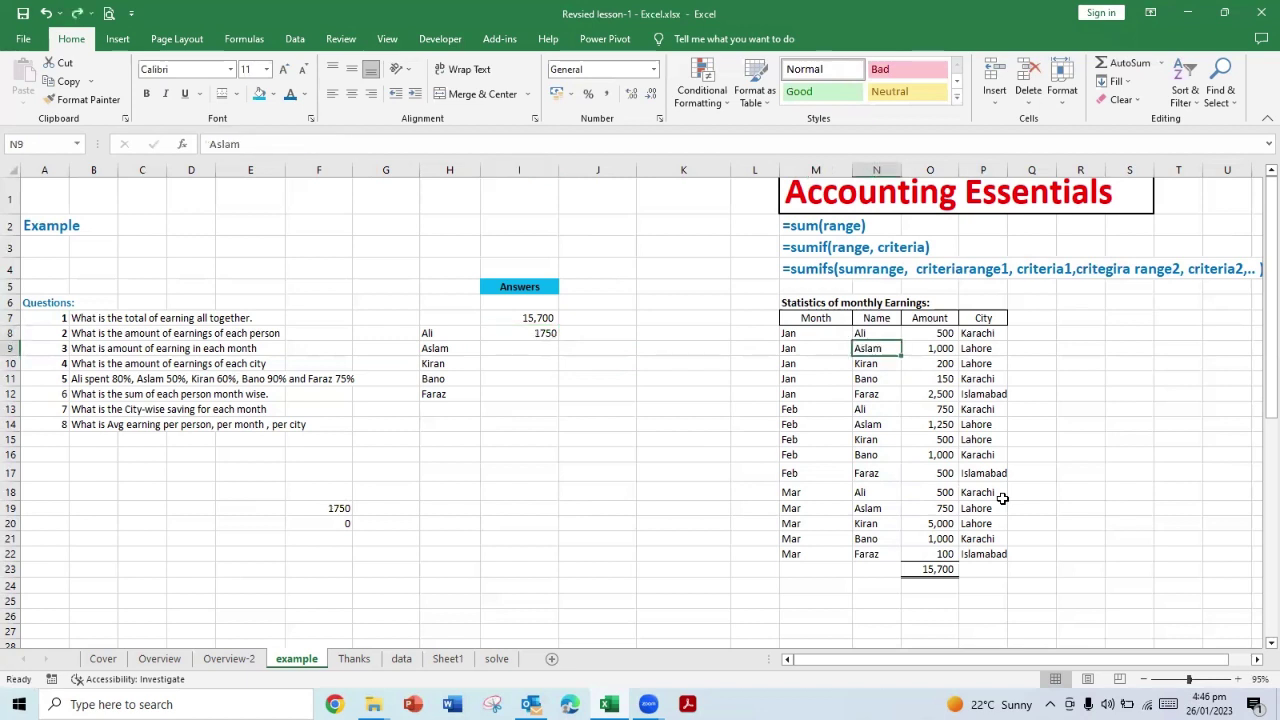
Step: Replace the quoted name in I8's SUMIF formula with a reference to H8 as the criterion
{"action": "left_click", "coordinate": [540, 334]}
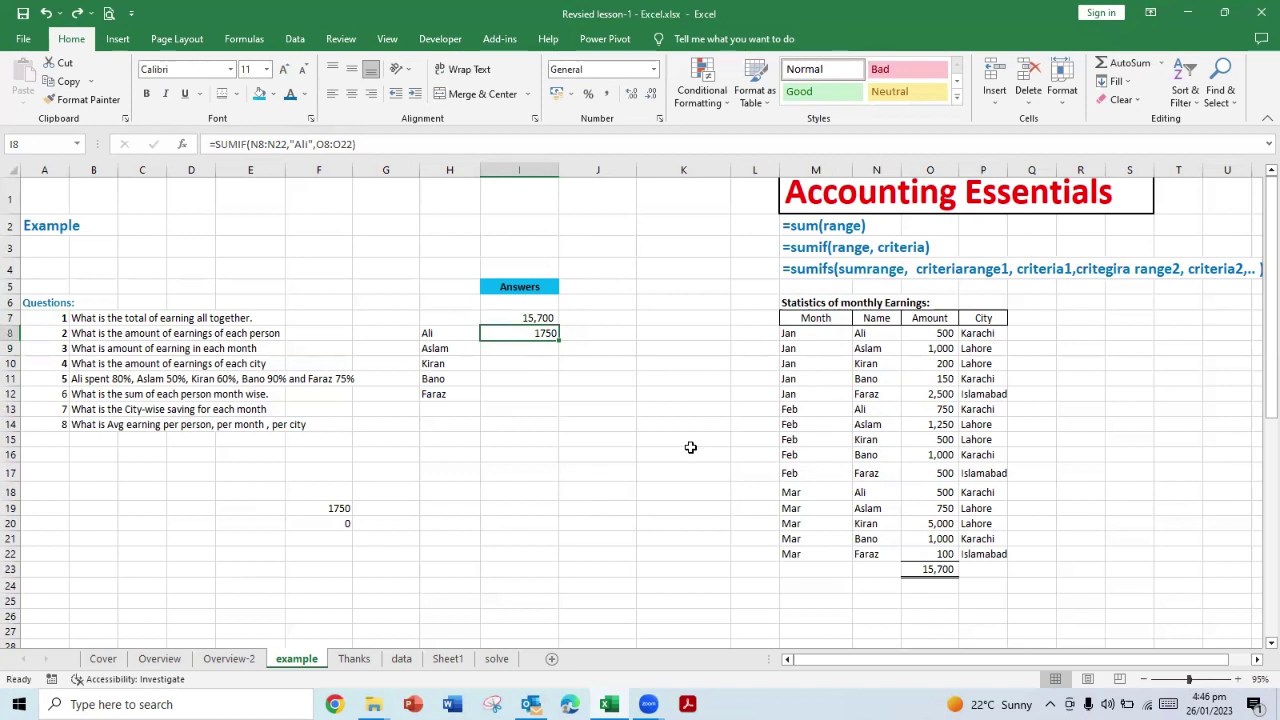
{"action": "key", "text": "Down"}
{"action": "key", "text": "Up"}
{"action": "key", "text": "Down"}
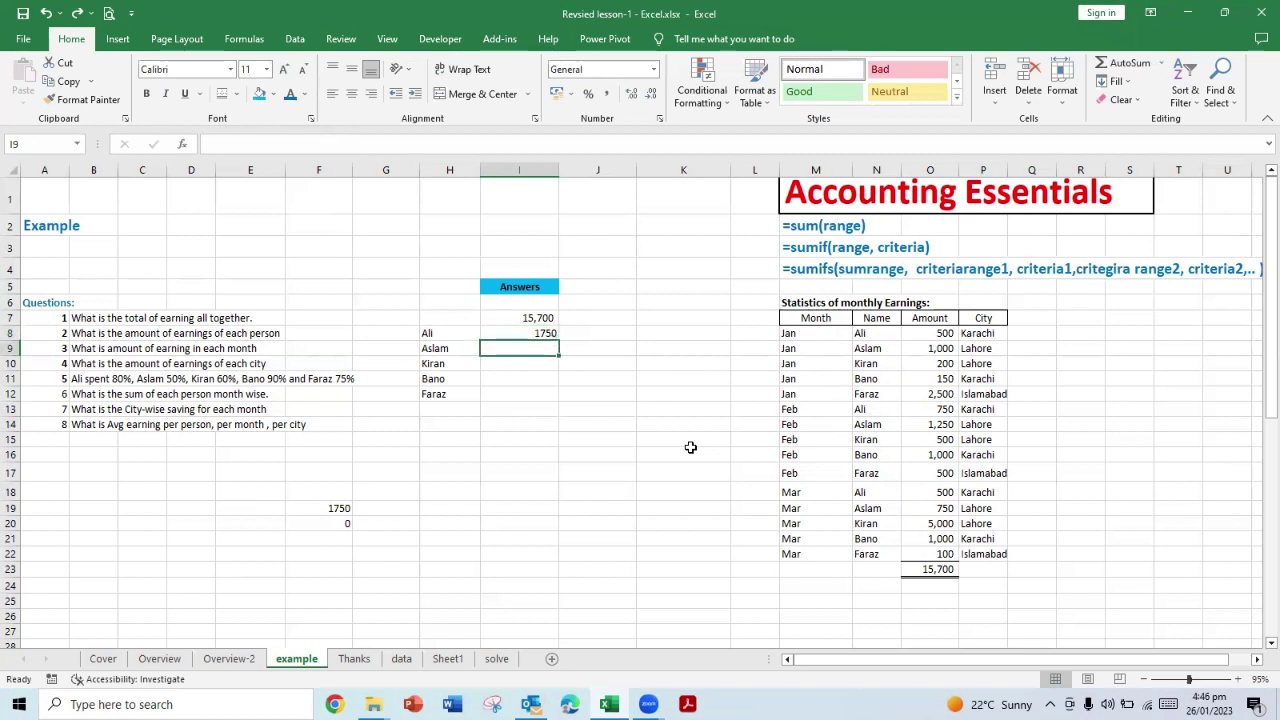
{"action": "key", "text": "Up"}
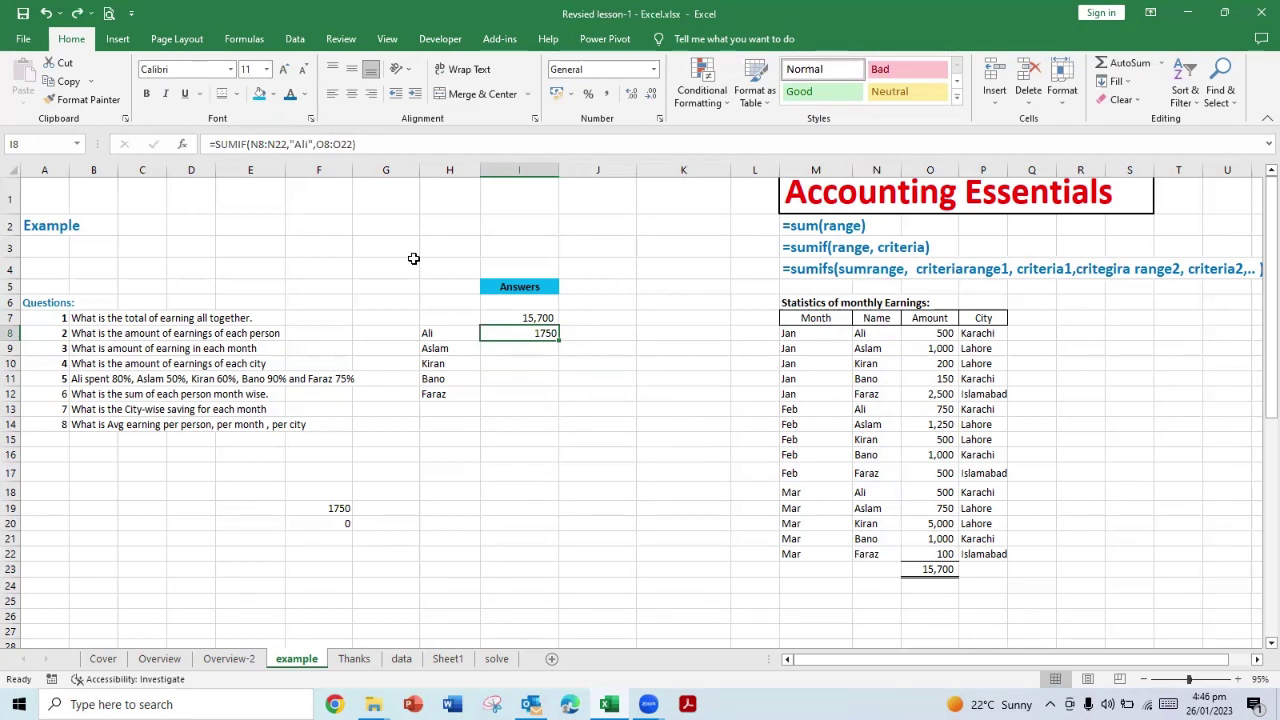
{"action": "left_click", "coordinate": [311, 144]}
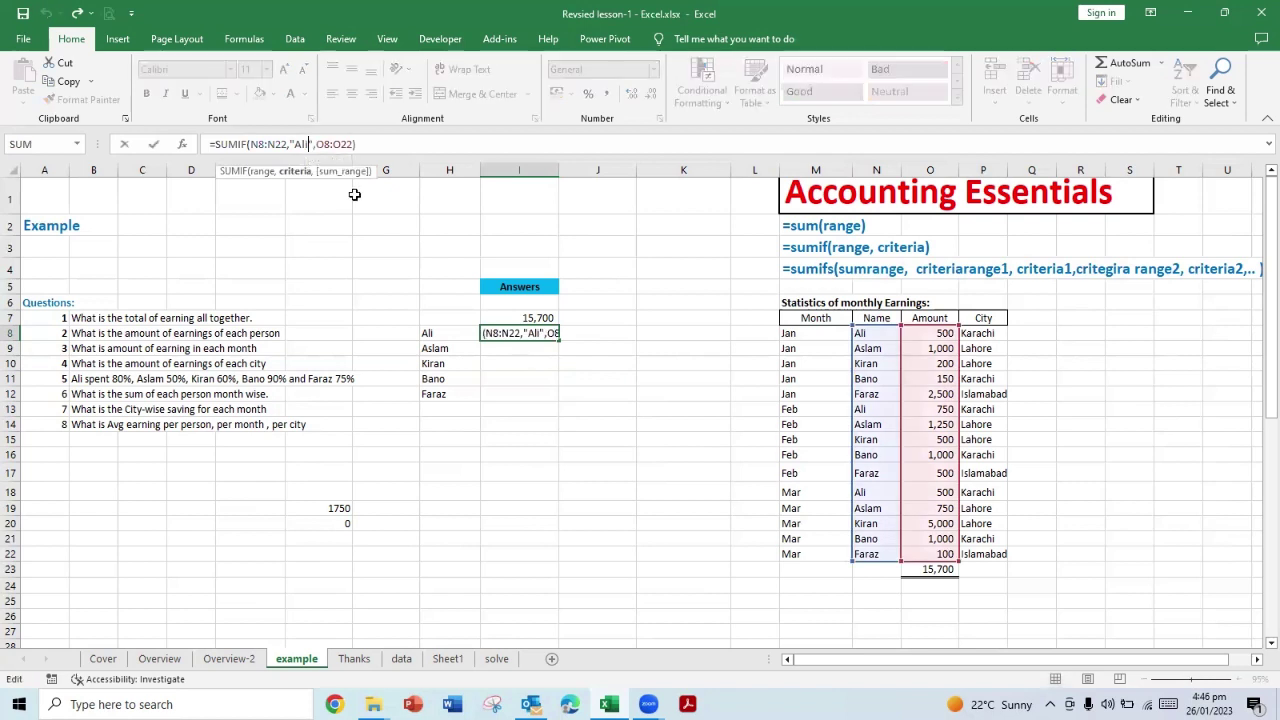
{"action": "key", "text": "BackSpace"}
{"action": "key", "text": "BackSpace"}
{"action": "key", "text": "BackSpace"}
{"action": "key", "text": "BackSpace"}
{"action": "key", "text": "BackSpace"}
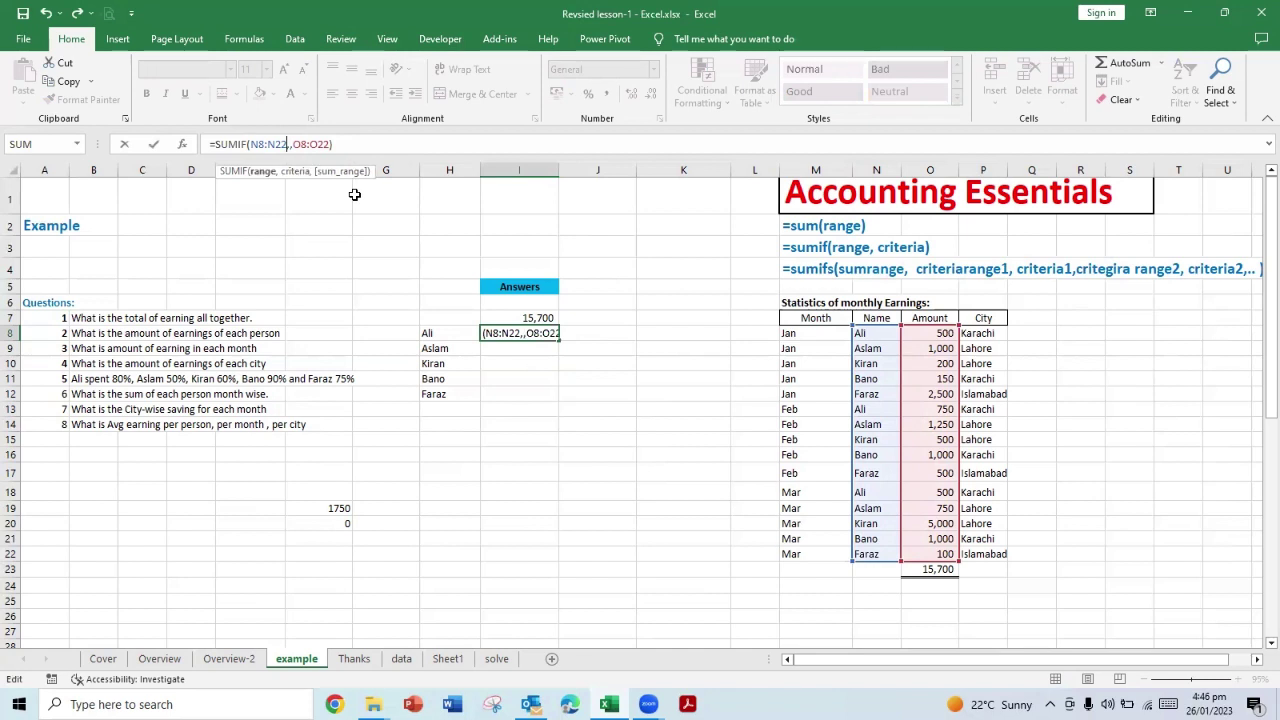
{"action": "key", "text": "Left"}
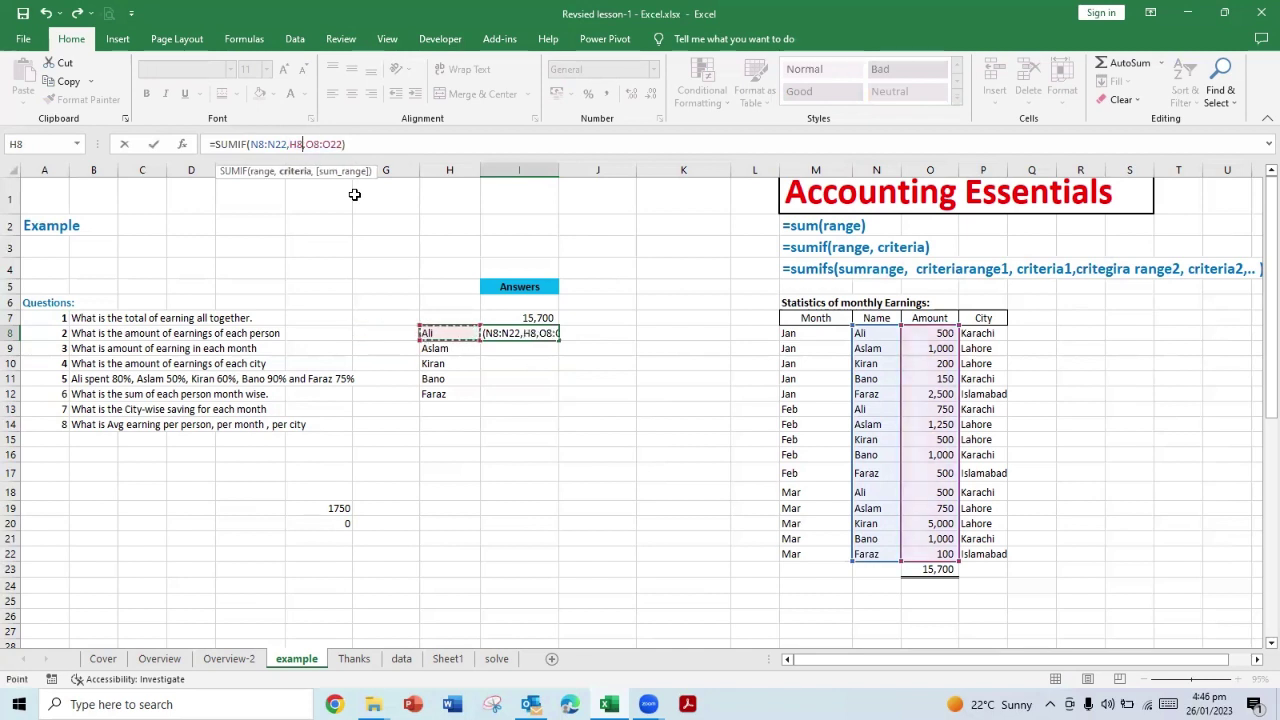
{"action": "key", "text": "ctrl+Return"}
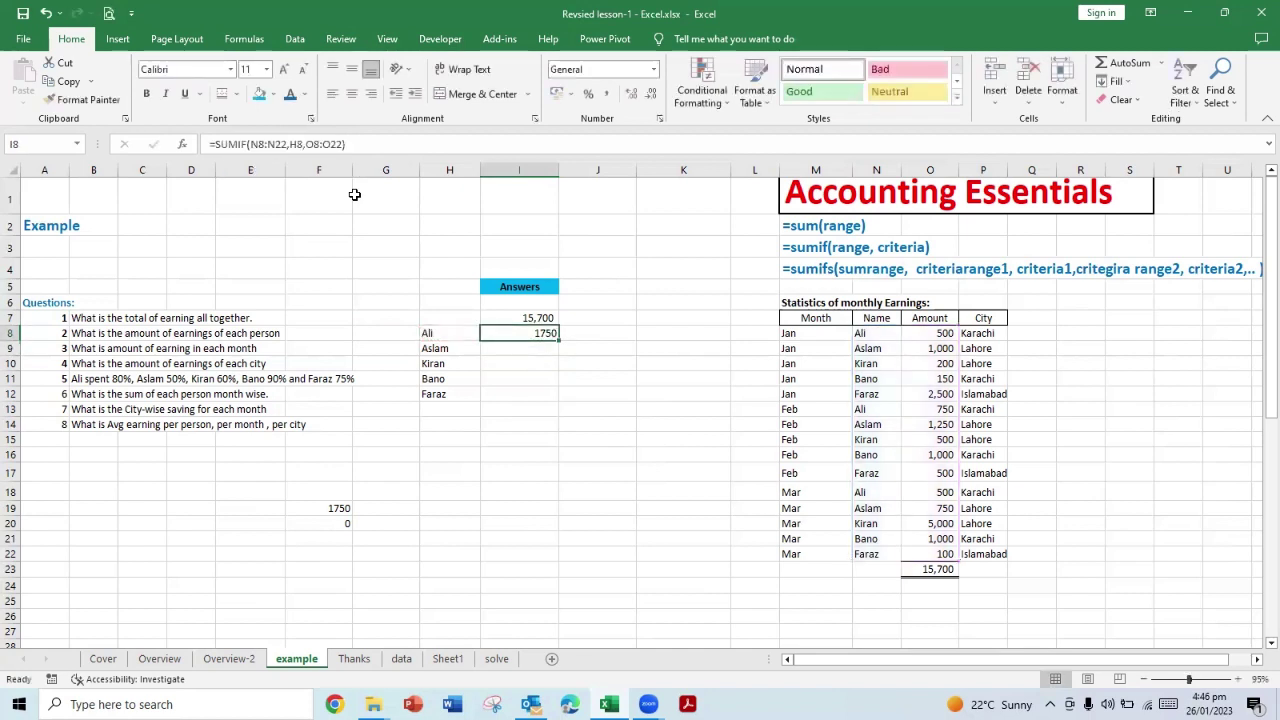
Step: Test the cell-based criterion by copying the name in H9 over H8, and undo the paste
{"action": "key", "text": "Left"}
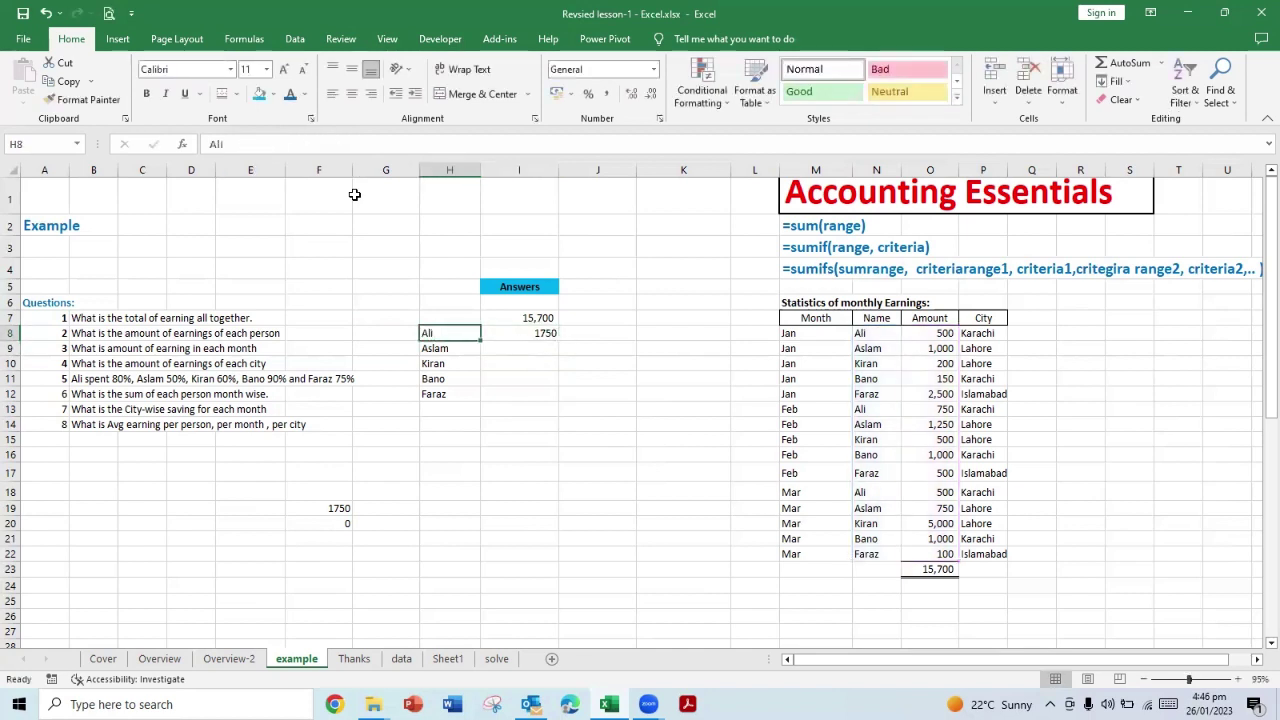
{"action": "key", "text": "Down"}
{"action": "key", "text": "ctrl+c"}
{"action": "key", "text": "Up"}
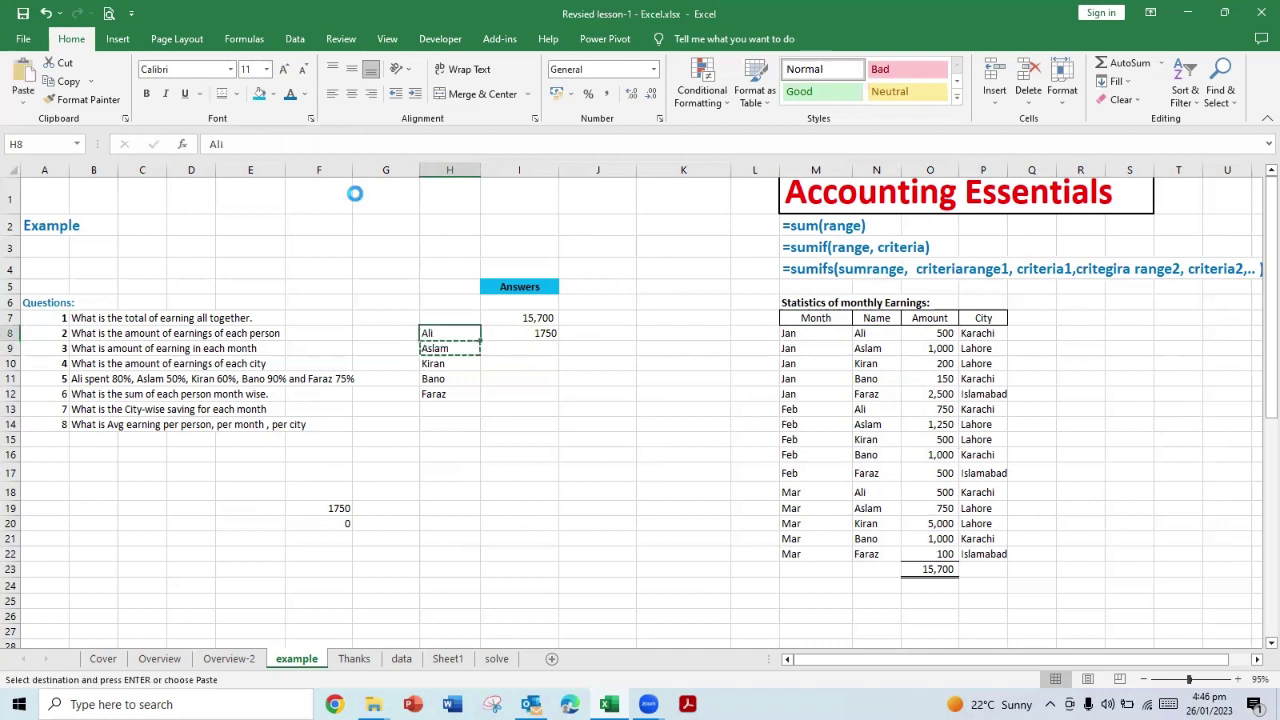
{"action": "key", "text": "Return"}
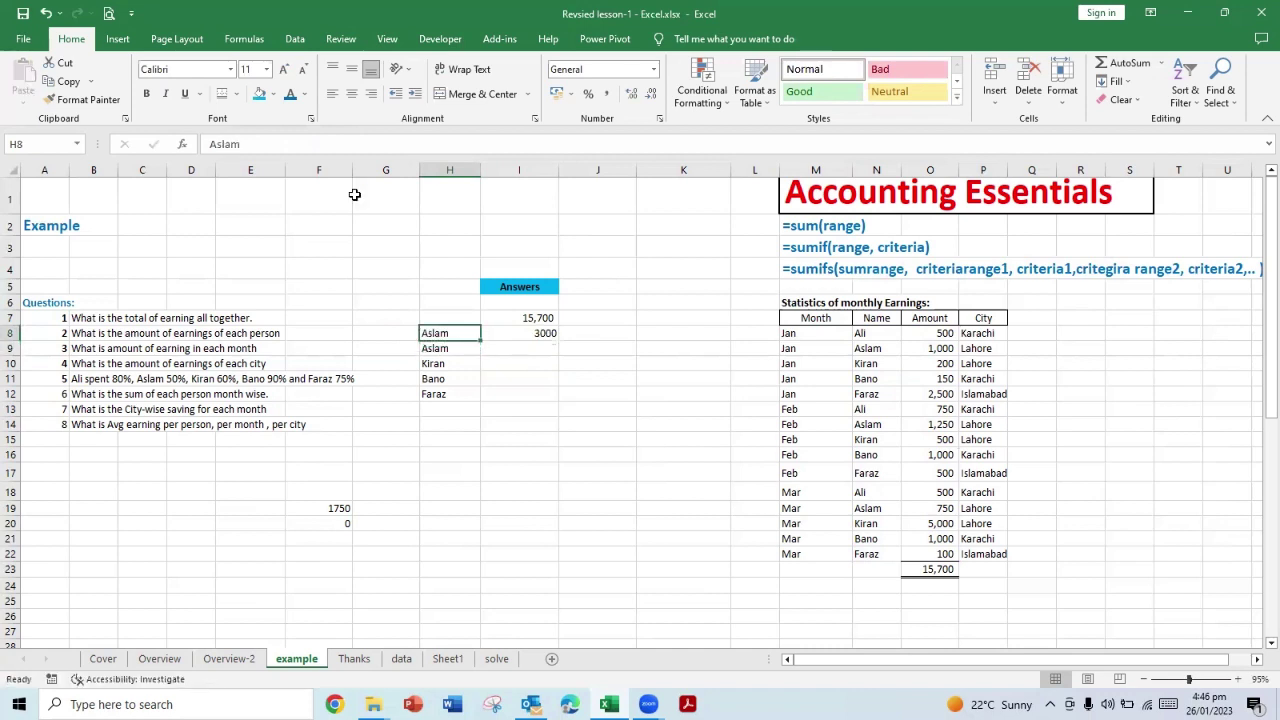
{"action": "key", "text": "ctrl+z"}
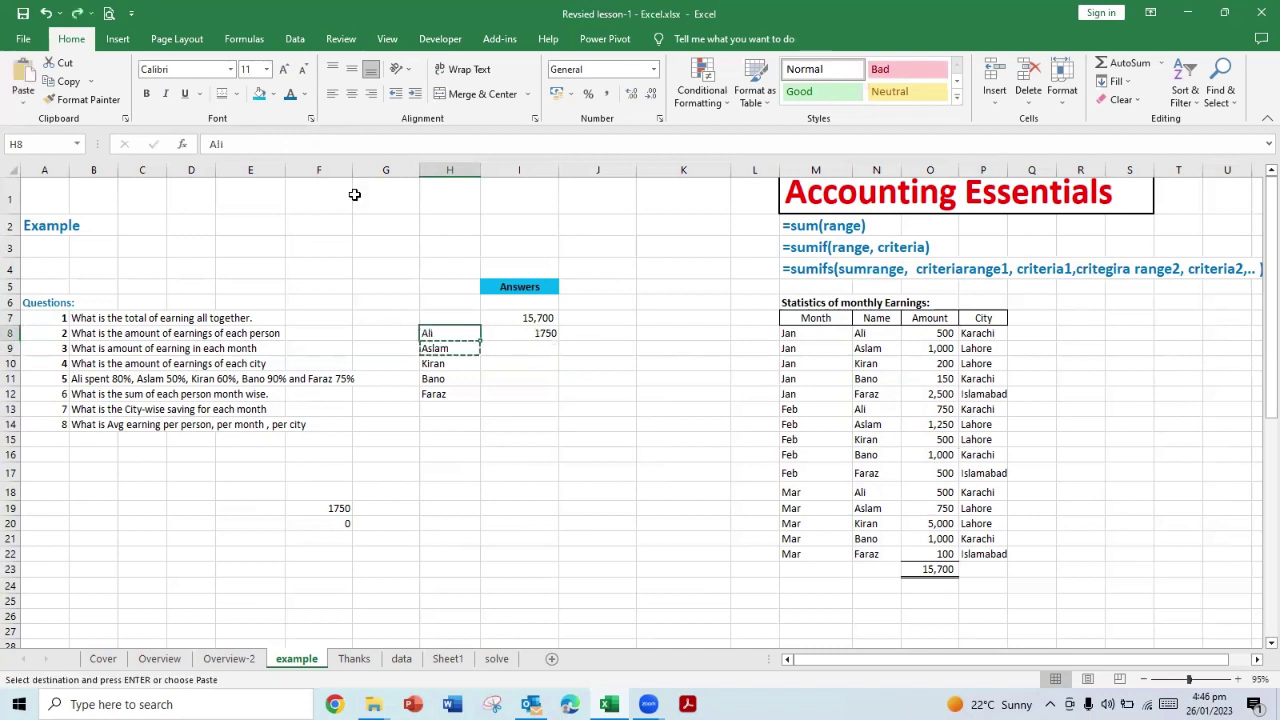
Step: Copy the SUMIF formula from I8 into I9 for the second person
{"action": "key", "text": "Right"}
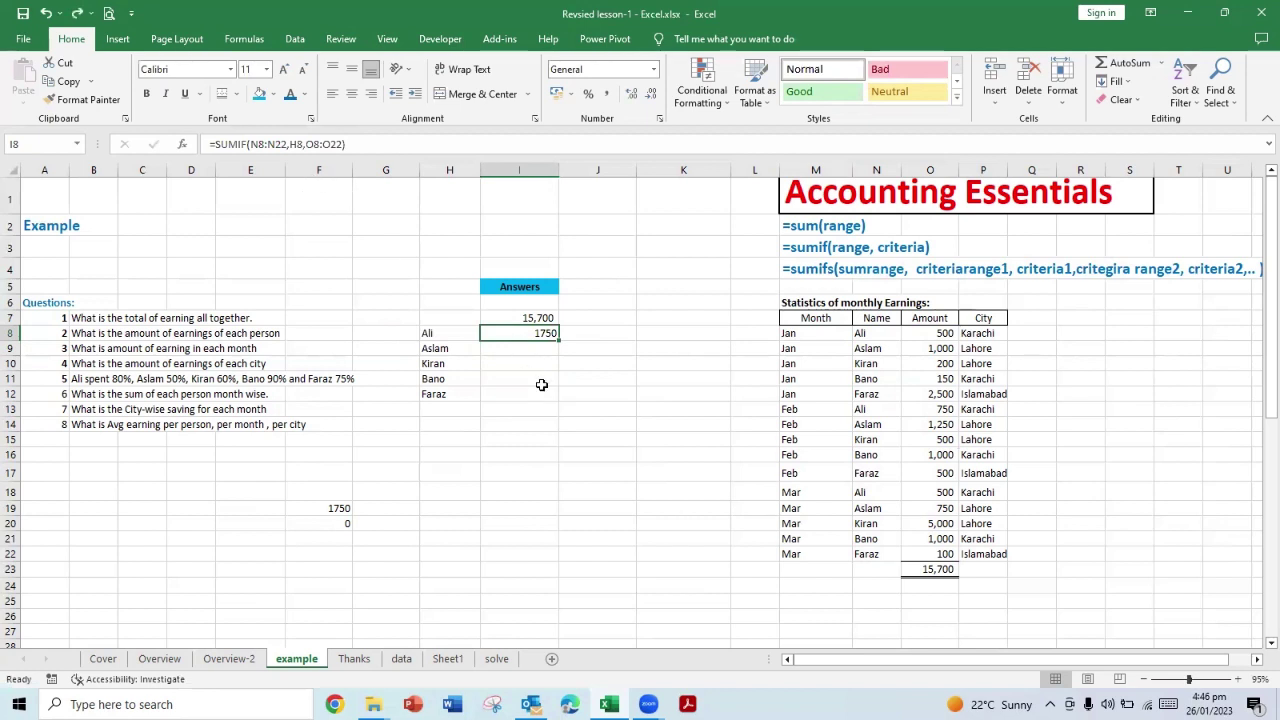
{"action": "key", "text": "ctrl+c"}
{"action": "key", "text": "Down"}
{"action": "key", "text": "Return"}
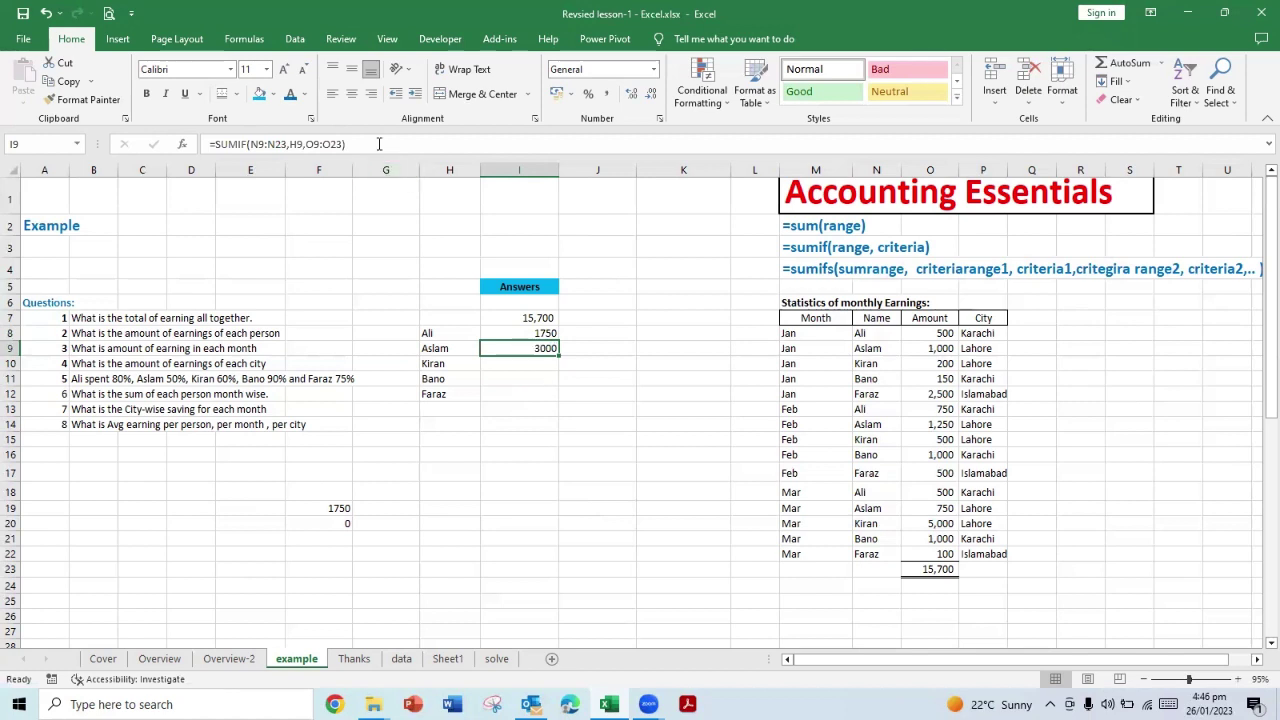
Step: Compare the ranges referenced by the SUMIF formulas in I8 and I9
{"action": "double_click", "coordinate": [539, 347]}
{"action": "key", "text": "Escape"}
{"action": "left_click", "coordinate": [597, 401]}
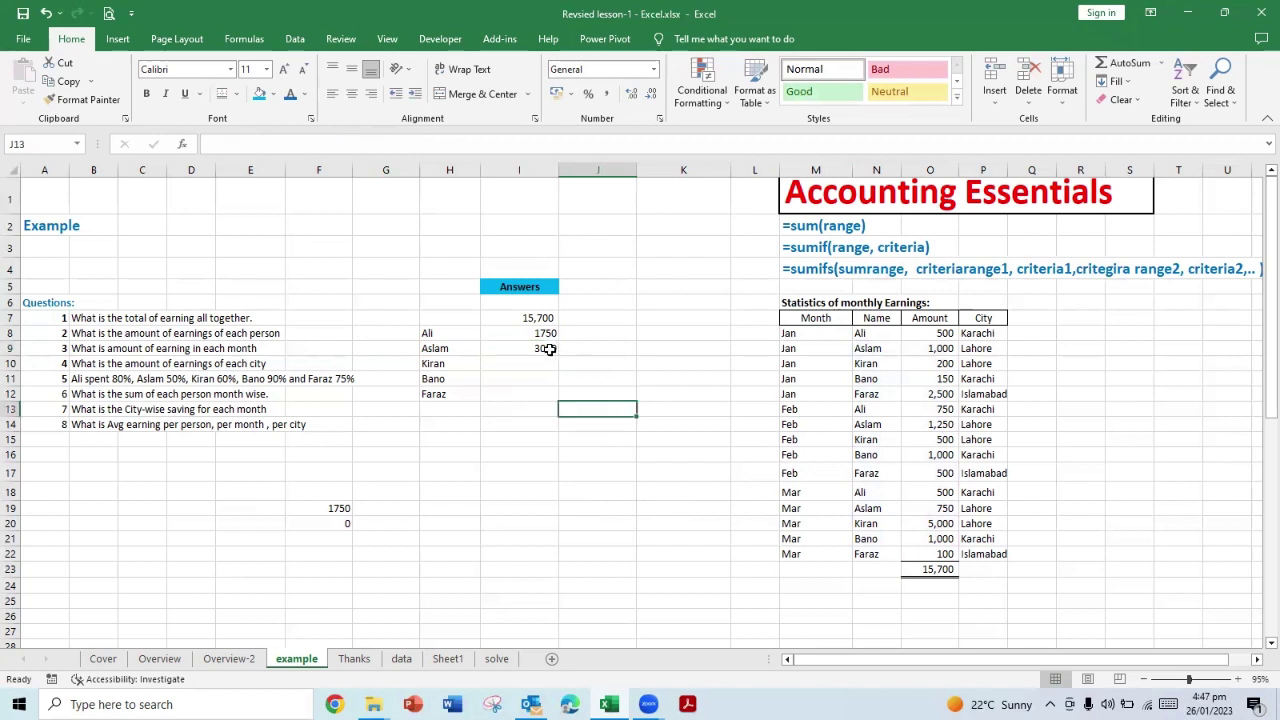
{"action": "left_click", "coordinate": [527, 332]}
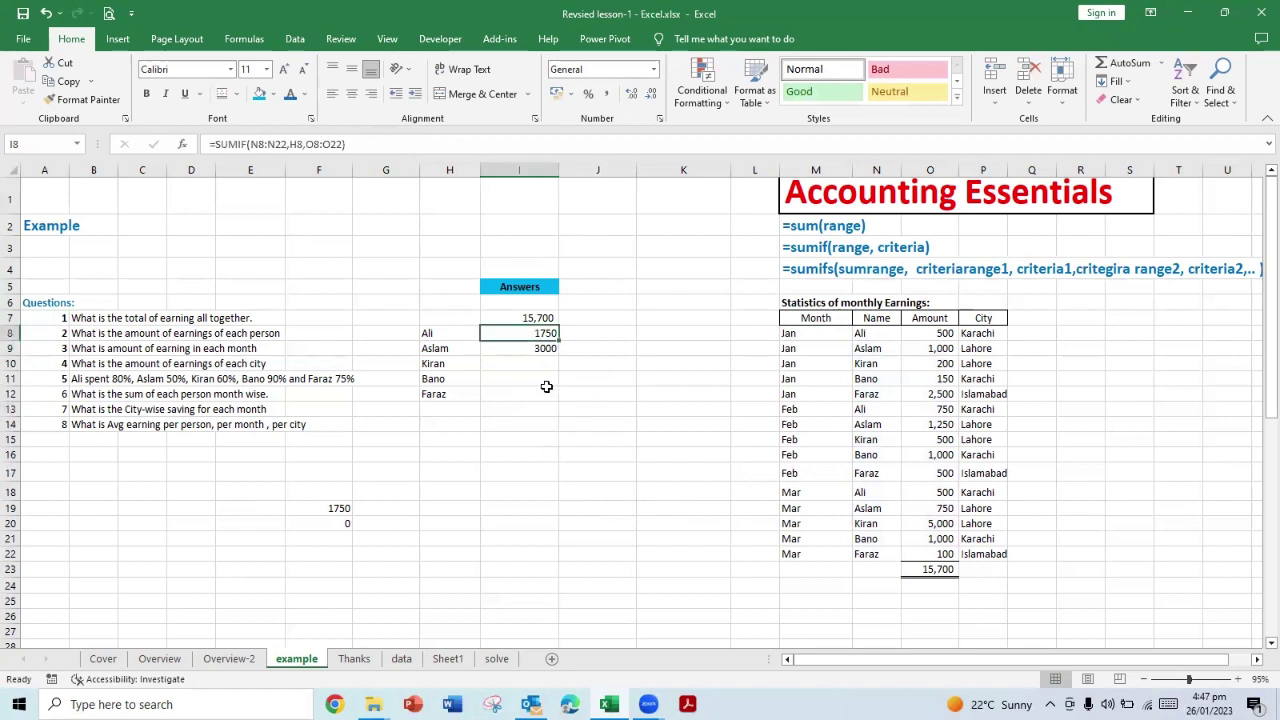
{"action": "left_click", "coordinate": [372, 144]}
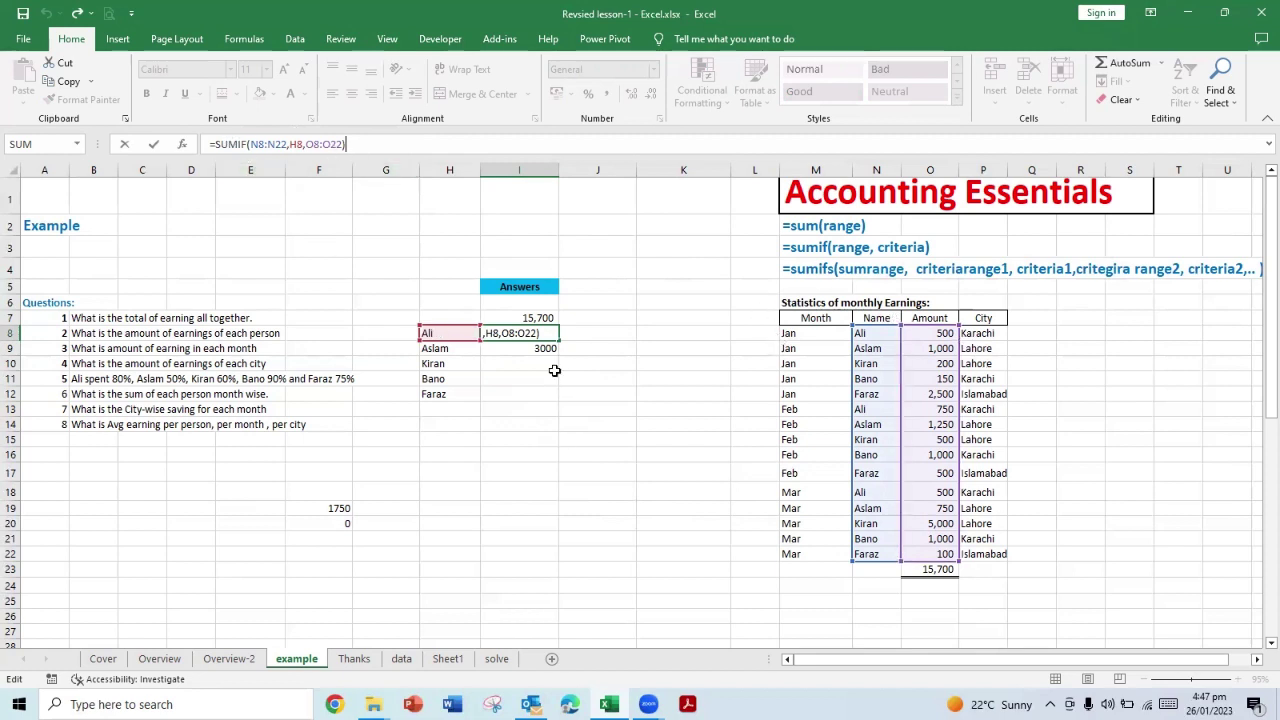
{"action": "key", "text": "ctrl+Return"}
{"action": "left_click", "coordinate": [524, 350]}
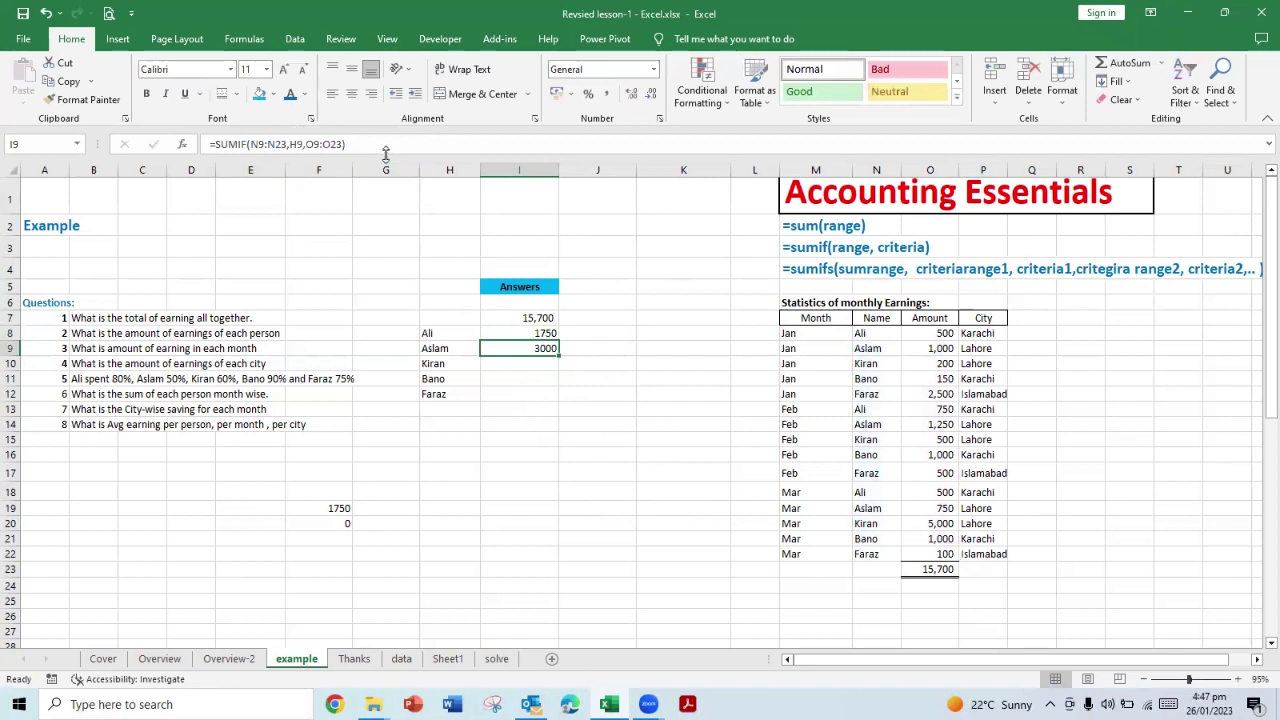
{"action": "key", "text": "F2"}
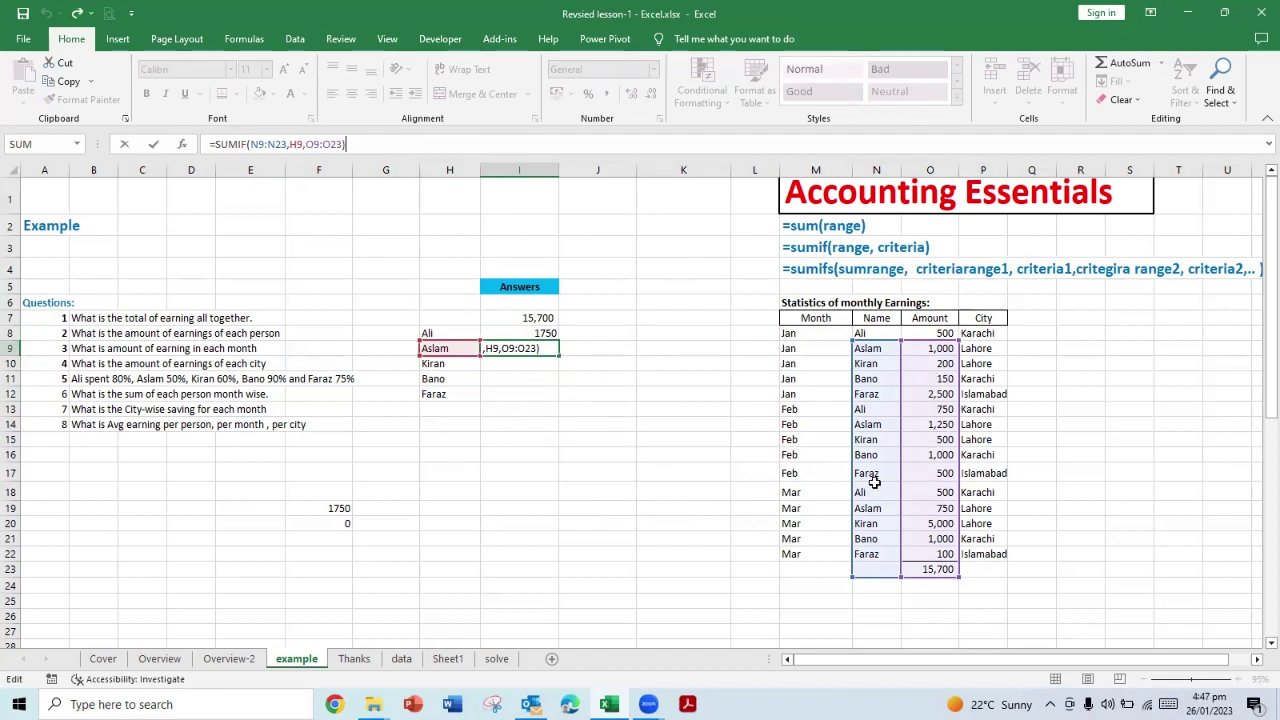
{"action": "key", "text": "ctrl+Return"}
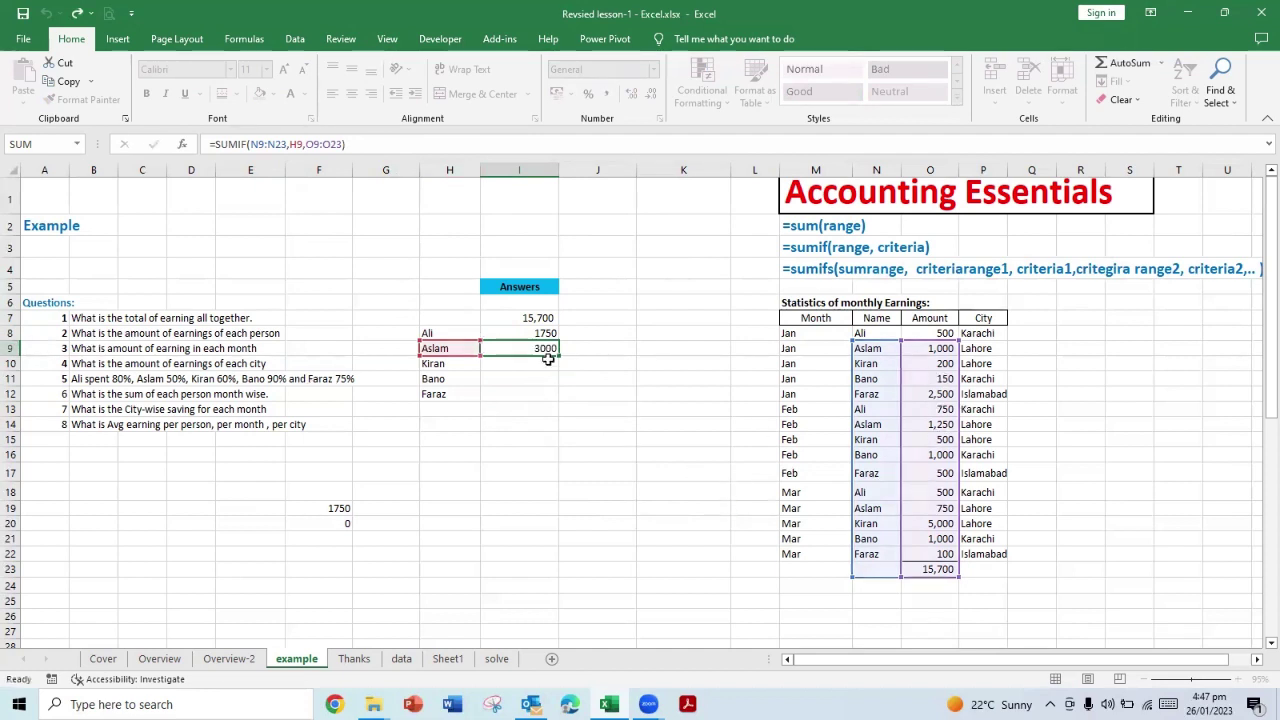
Step: Lock the end cells of both ranges in I8's SUMIF formula as $N$22 and $O$22
{"action": "left_click", "coordinate": [540, 330]}
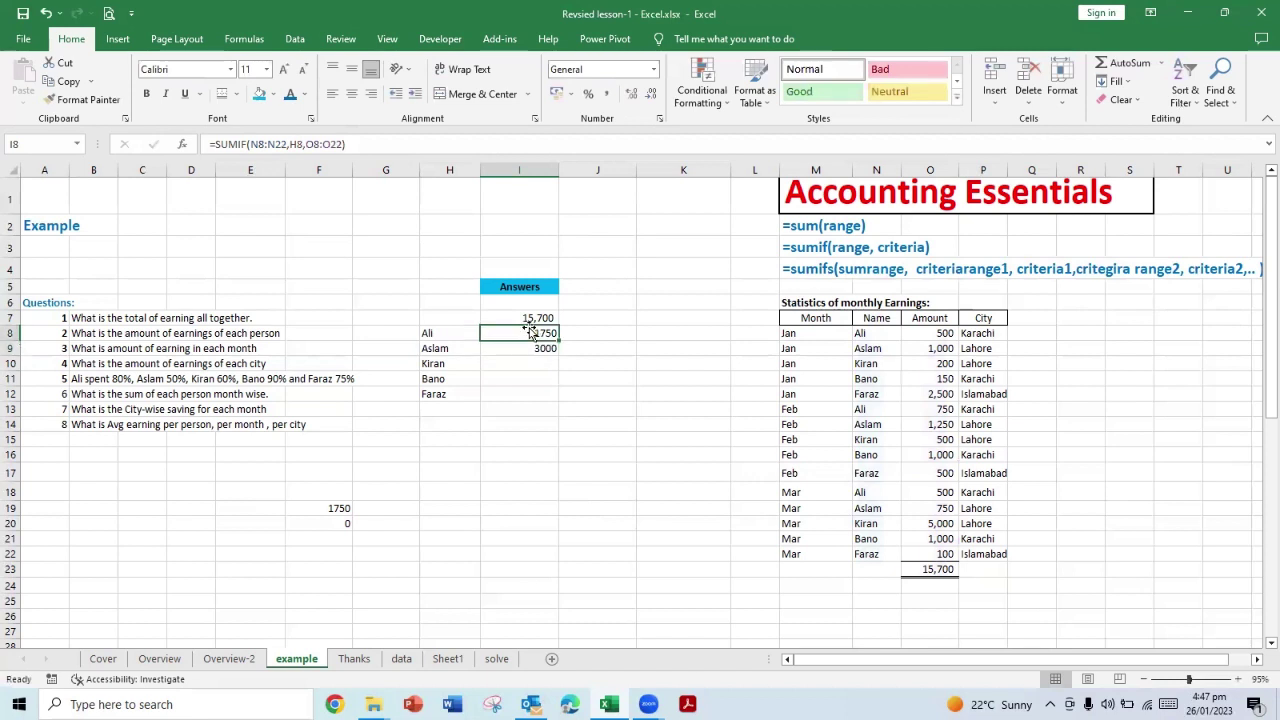
{"action": "left_click", "coordinate": [267, 144]}
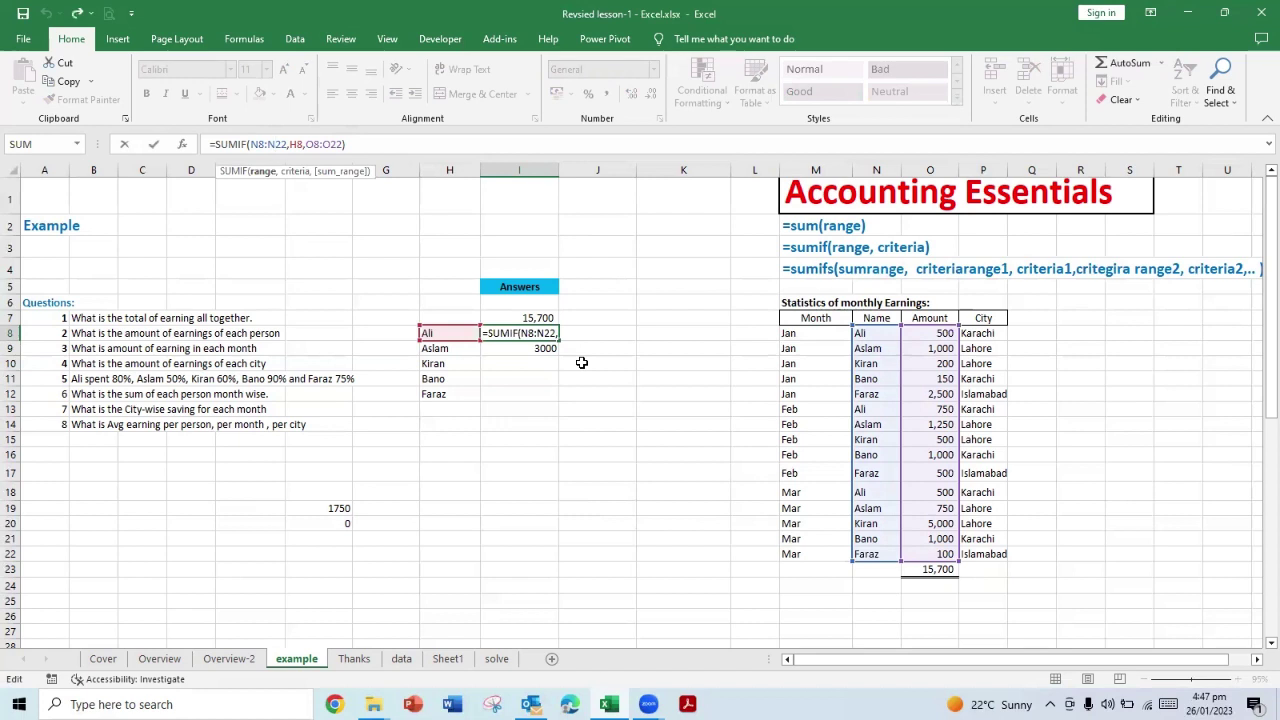
{"action": "key", "text": "F4"}
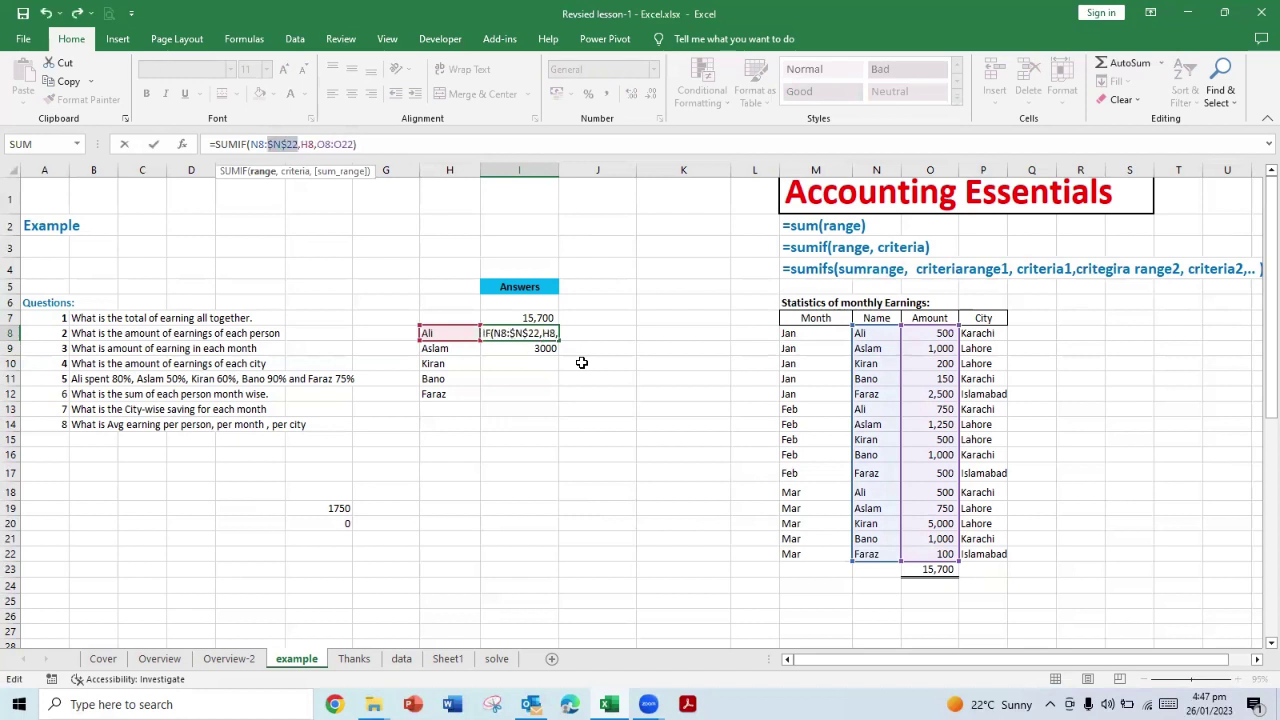
{"action": "key", "text": "Right"}
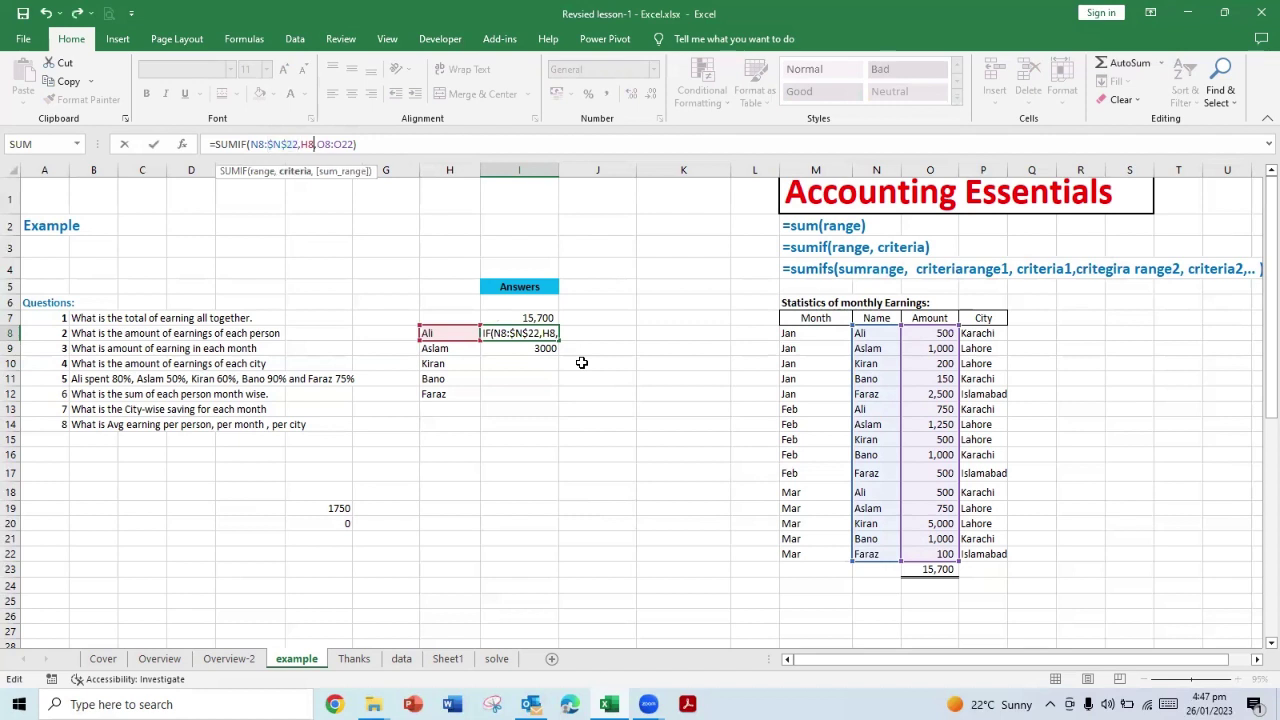
{"action": "key", "text": "Right"}
{"action": "key", "text": "Right"}
{"action": "key", "text": "Right"}
{"action": "key", "text": "Right"}
{"action": "key", "text": "Right"}
{"action": "key", "text": "Right"}
{"action": "key", "text": "Right"}
{"action": "key", "text": "F4"}
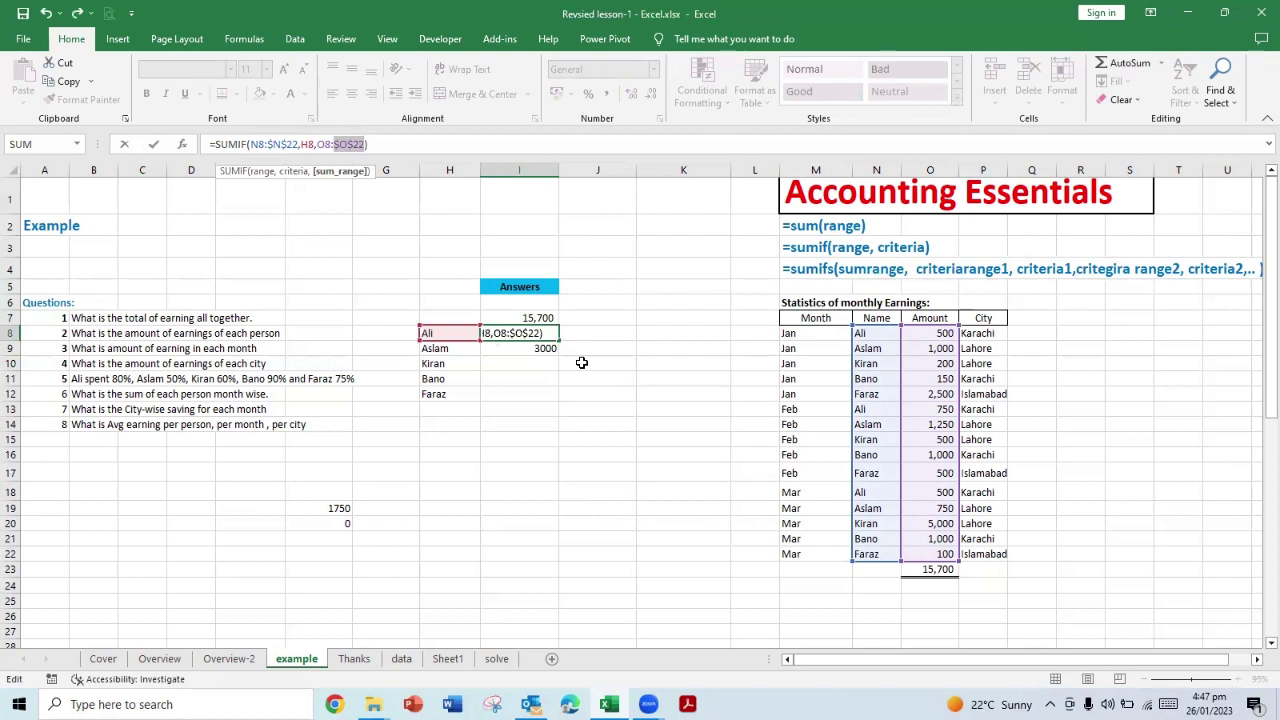
{"action": "key", "text": "Return"}
{"action": "key", "text": "Up"}
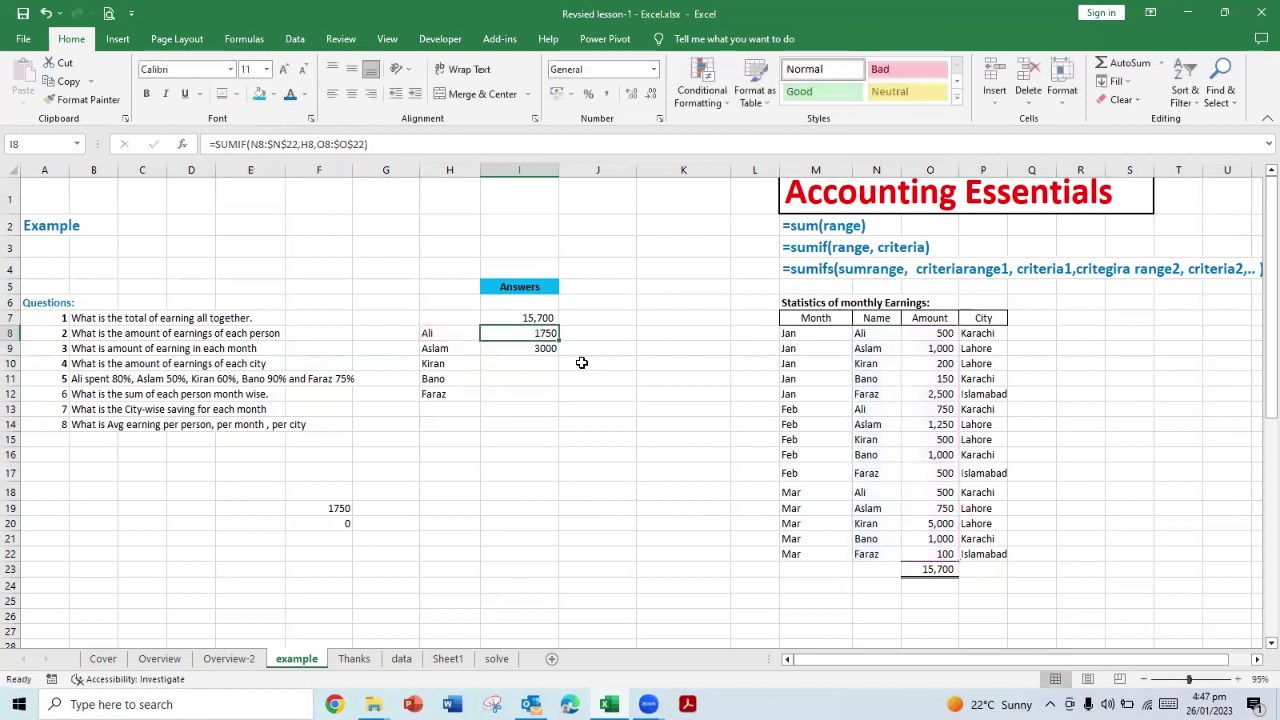
Step: Copy the SUMIF formula from I8 into I9:I12 for the remaining people and look through the pasted formulas
{"action": "key", "text": "ctrl+c"}
{"action": "key", "text": "Down"}
{"action": "key", "text": "shift+Down"}
{"action": "key", "text": "shift+Down"}
{"action": "key", "text": "shift+Down"}
{"action": "key", "text": "Return"}
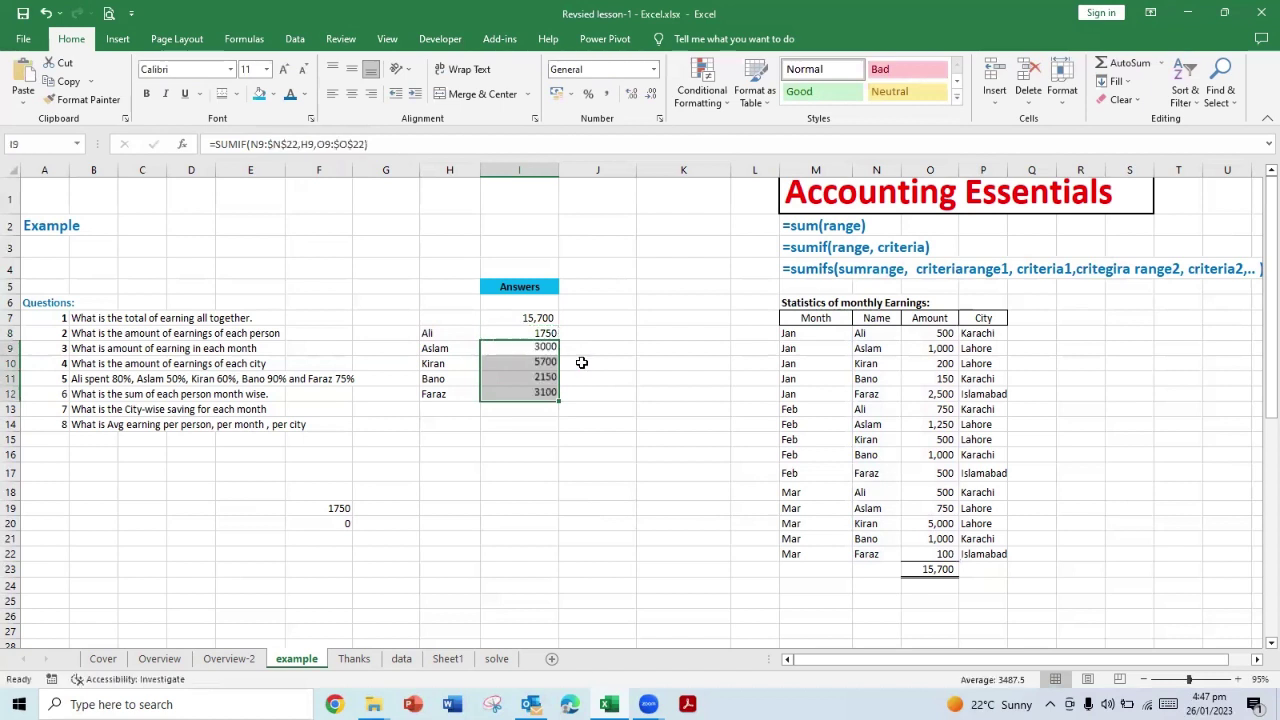
{"action": "key", "text": "Down"}
{"action": "key", "text": "Down"}
{"action": "key", "text": "Down"}
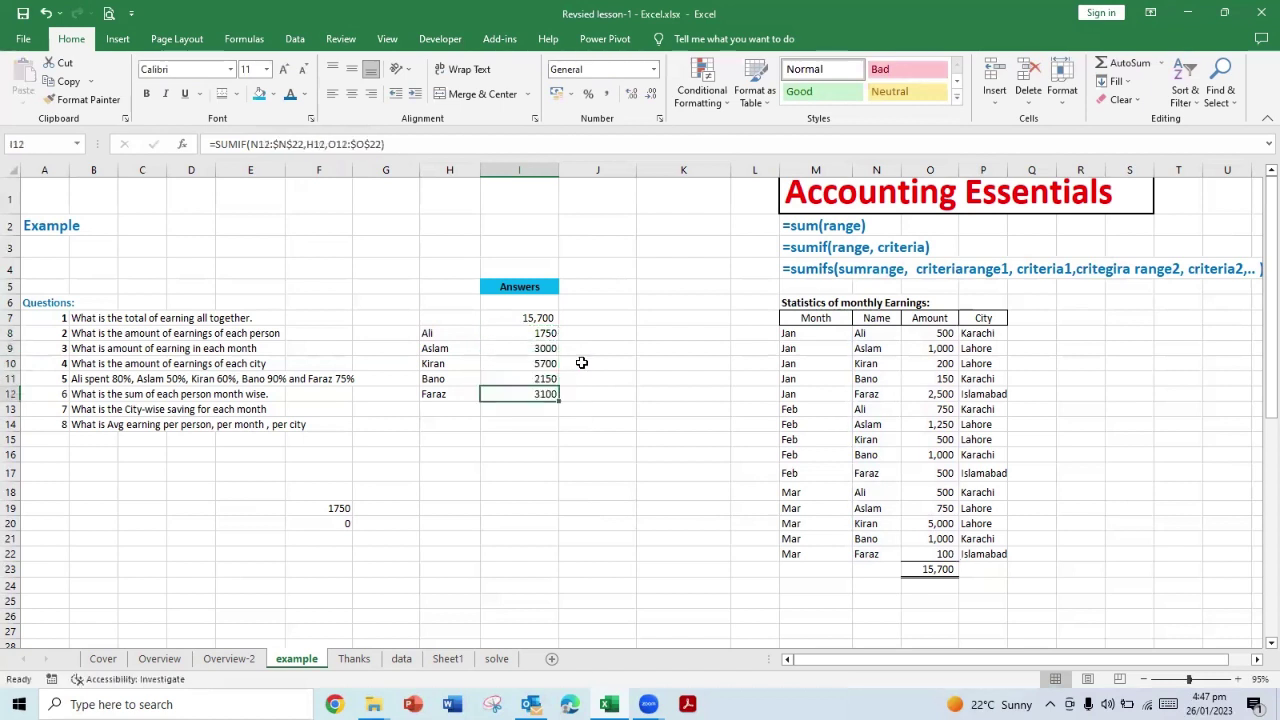
Step: Add a check total in J12 that sums the per-person earnings with =SUM(I8:I12)
{"action": "key", "text": "Right"}
{"action": "key", "text": "Down"}
{"action": "key", "text": "Up"}
{"action": "type", "text": "=sum("}
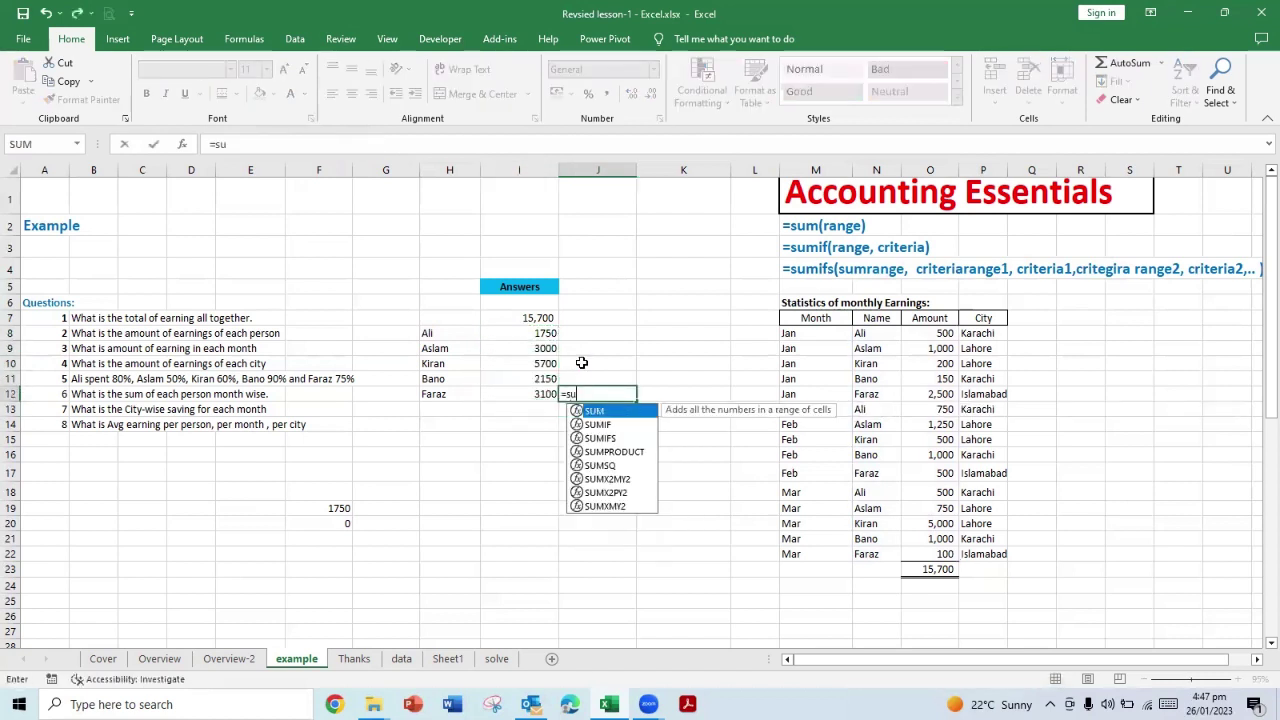
{"action": "key", "text": "Left"}
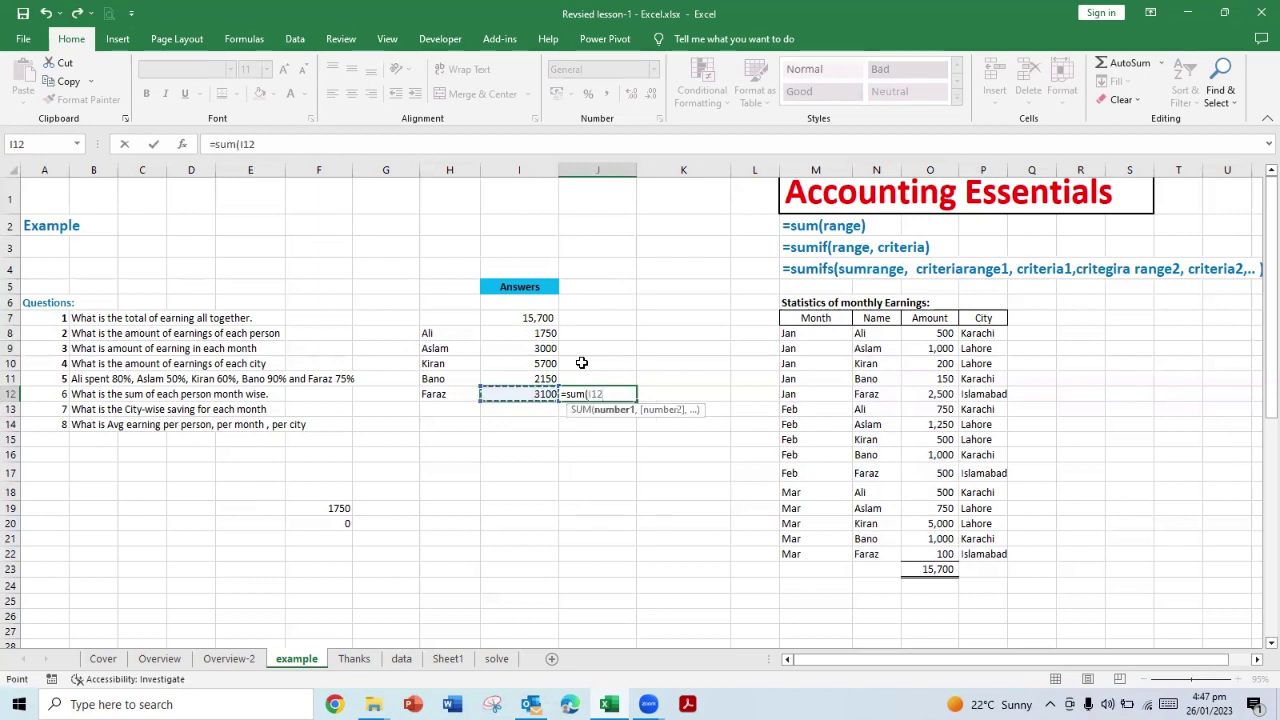
{"action": "key", "text": "shift+Up"}
{"action": "key", "text": "shift+Up"}
{"action": "key", "text": "shift+Up"}
{"action": "key", "text": "shift+Up"}
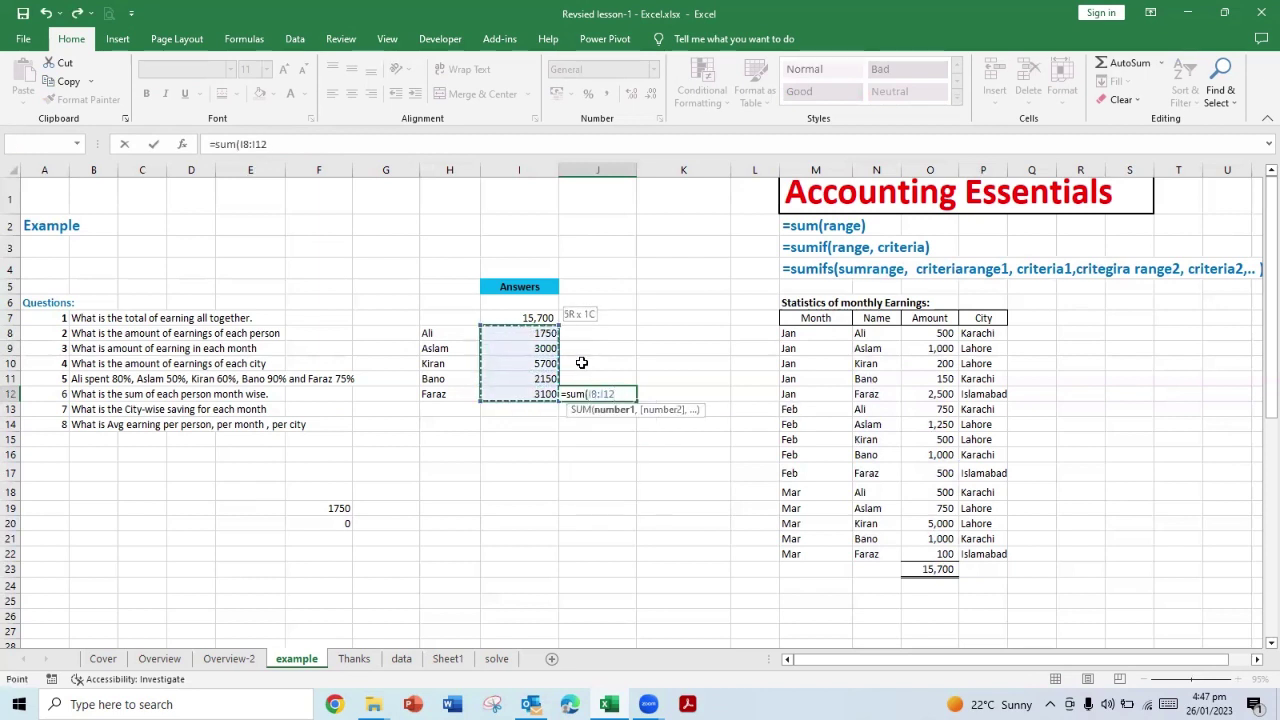
{"action": "key", "text": "Return"}
{"action": "key", "text": "Up"}
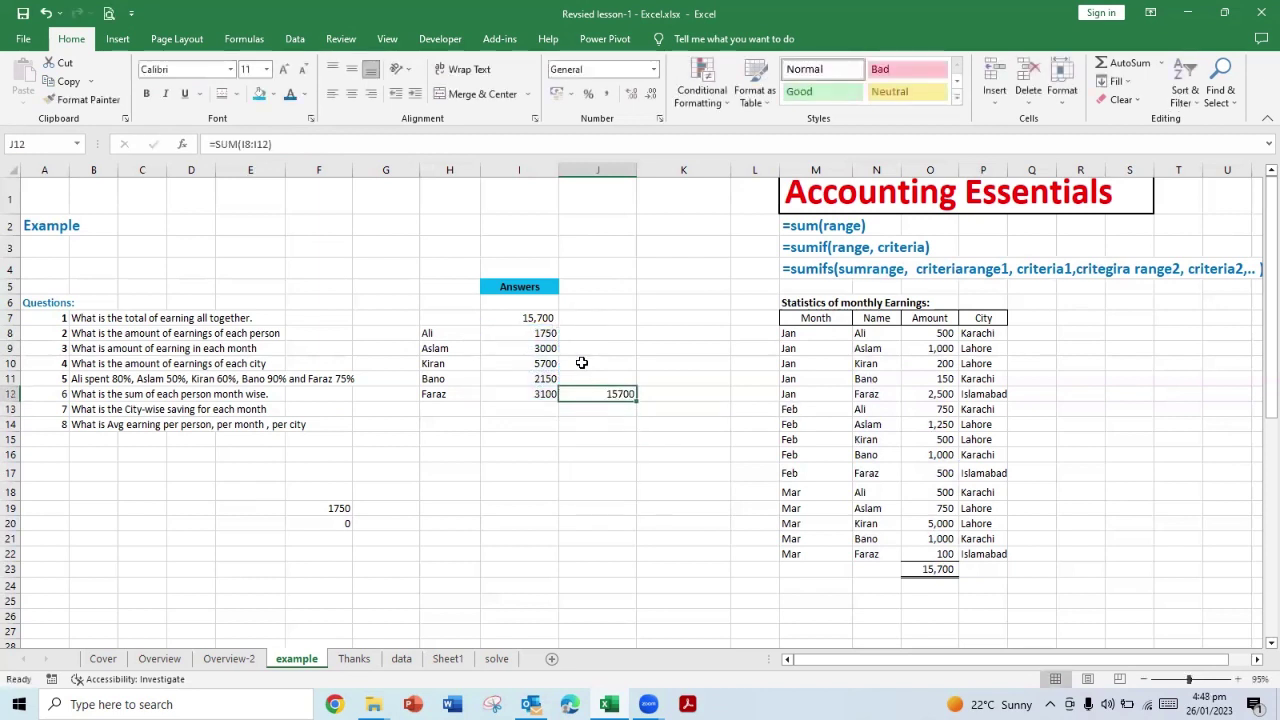
Step: Format the check total in J12 with a thousands separator and no decimal places
{"action": "left_click", "coordinate": [606, 93]}
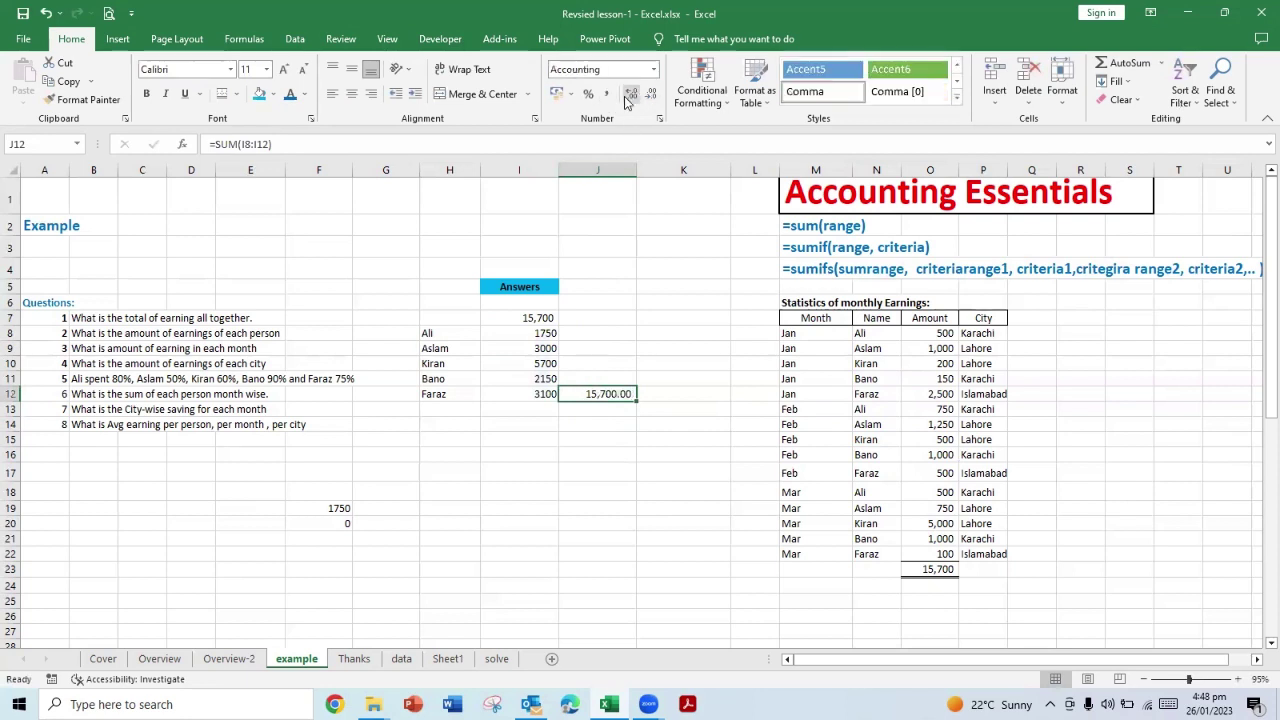
{"action": "left_click", "coordinate": [651, 93]}
{"action": "left_click", "coordinate": [651, 93]}
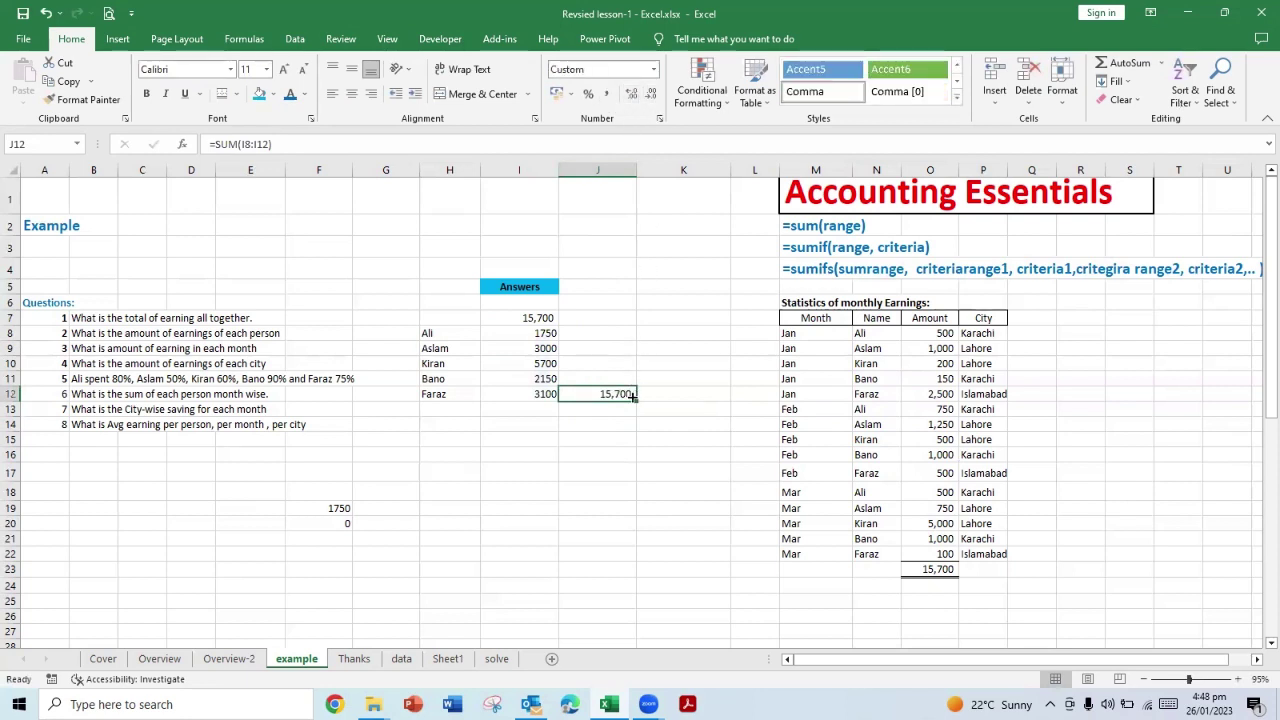
Step: Apply the blue font color to the overall total in I7 and the check total in J12
{"action": "left_click", "coordinate": [519, 317]}
{"action": "left_click", "coordinate": [291, 95]}
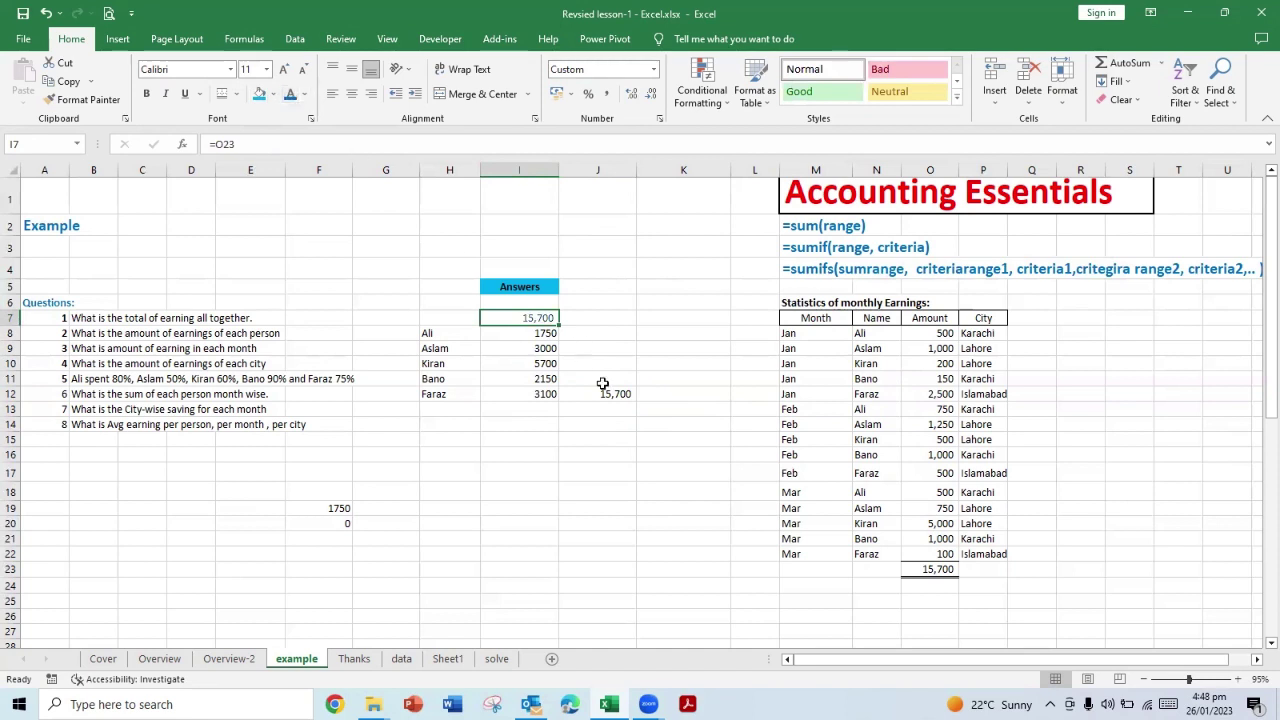
{"action": "left_click", "coordinate": [612, 395]}
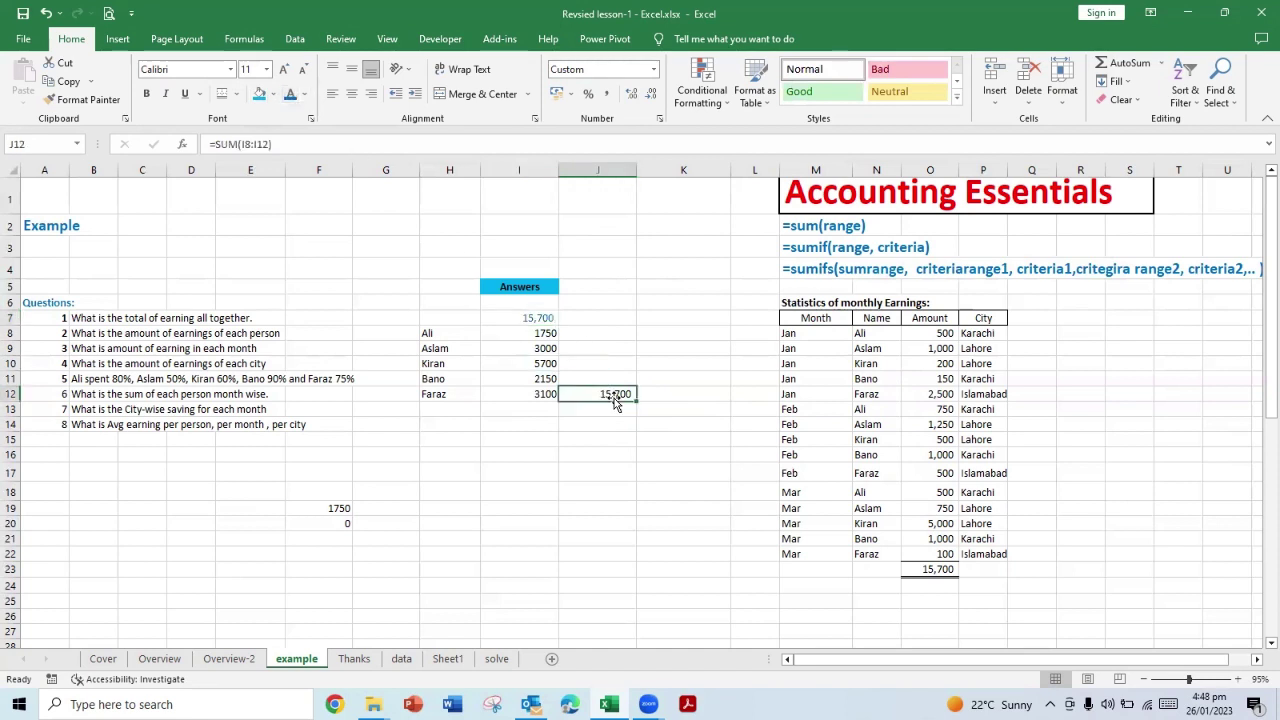
{"action": "left_click", "coordinate": [290, 95]}
{"action": "left_click", "coordinate": [429, 494]}
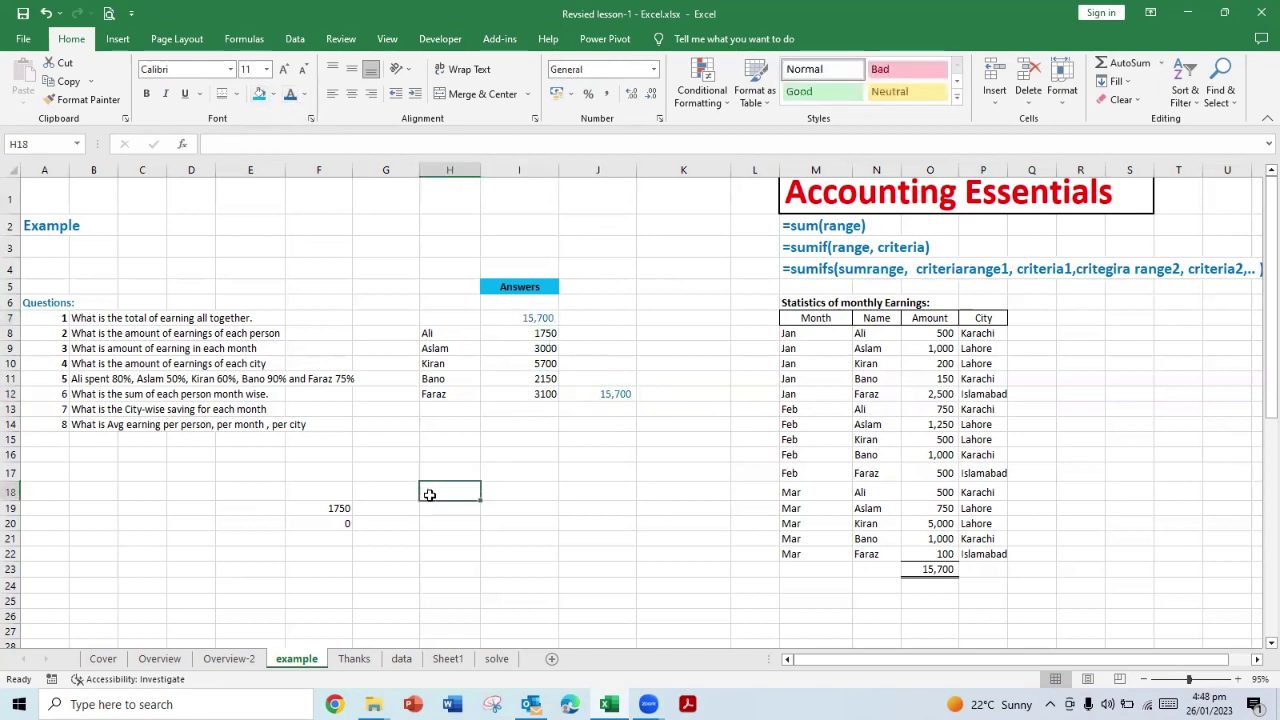
Step: Review the overall total in I7 and the per-person SUMIF results in I8:I12
{"action": "key", "text": "Up"}
{"action": "key", "text": "Up"}
{"action": "key", "text": "Up"}
{"action": "key", "text": "Up"}
{"action": "key", "text": "Up"}
{"action": "key", "text": "Up"}
{"action": "key", "text": "Up"}
{"action": "key", "text": "Up"}
{"action": "key", "text": "Up"}
{"action": "key", "text": "Right"}
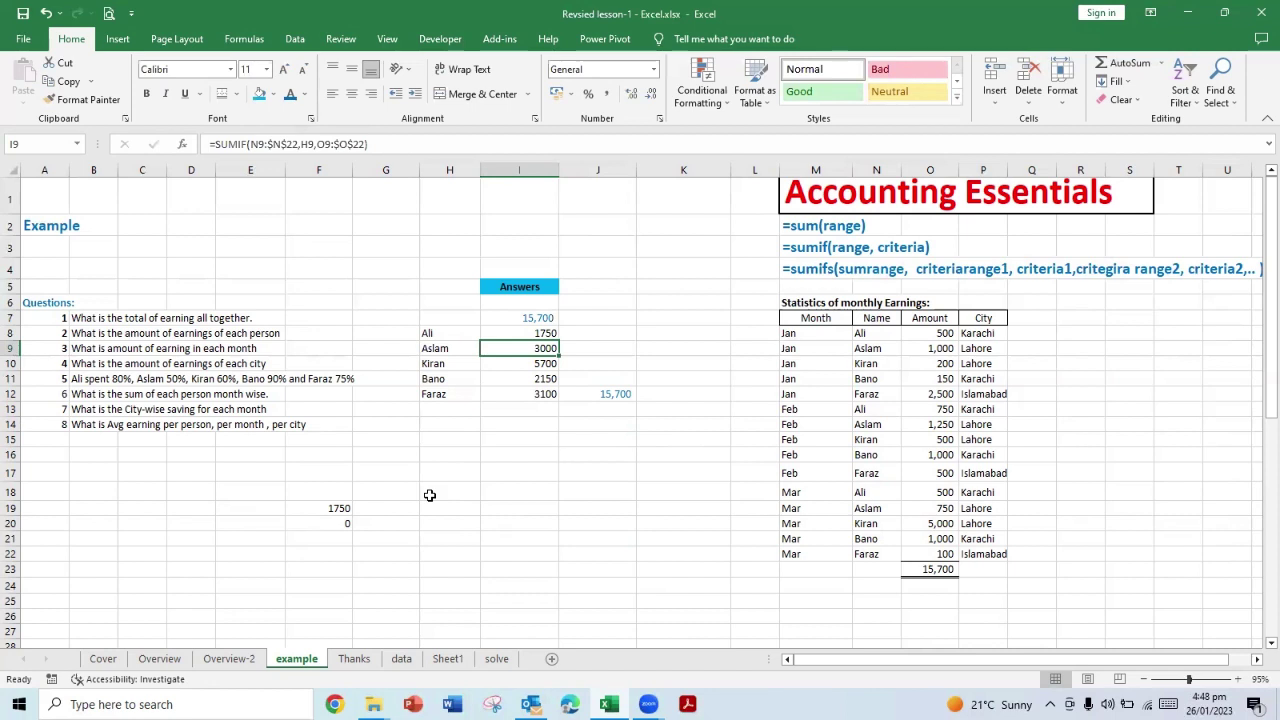
{"action": "key", "text": "Up"}
{"action": "key", "text": "Up"}
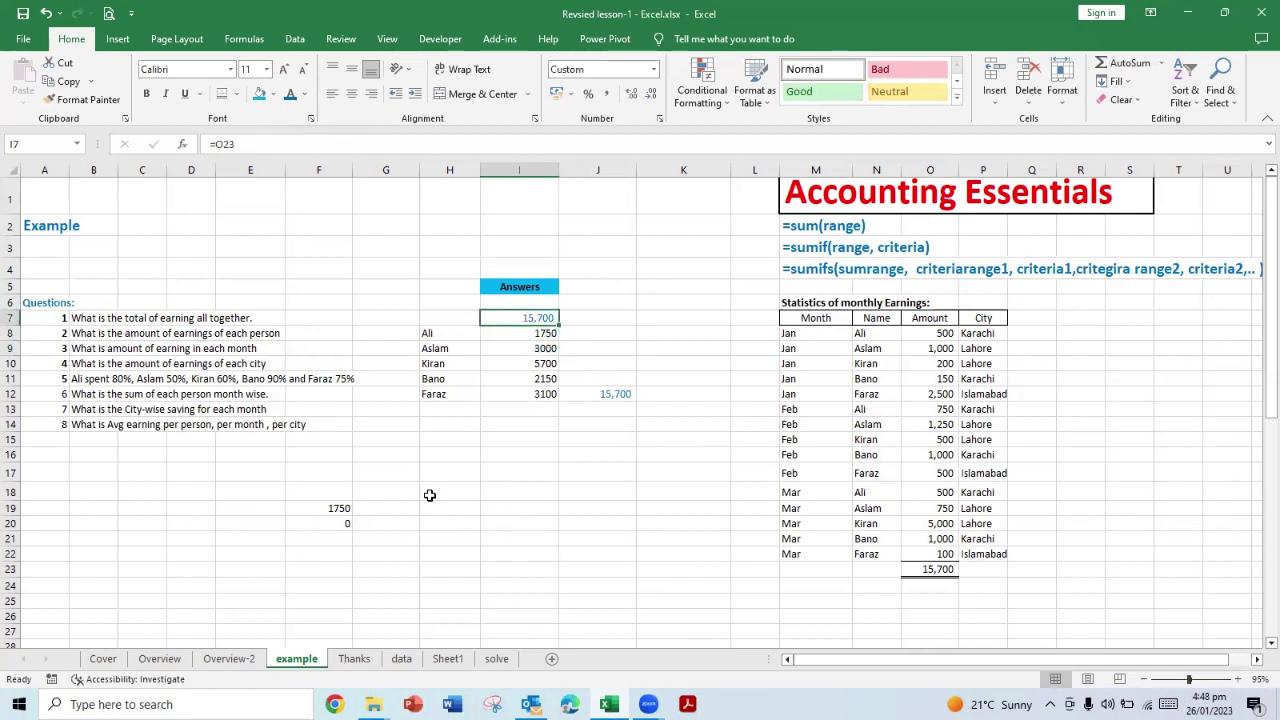
{"action": "key", "text": "Down"}
{"action": "key", "text": "Down"}
{"action": "key", "text": "Down"}
{"action": "key", "text": "Down"}
{"action": "key", "text": "Down"}
{"action": "key", "text": "Up"}
{"action": "key", "text": "Up"}
{"action": "key", "text": "Up"}
{"action": "key", "text": "Up"}
{"action": "key", "text": "Up"}
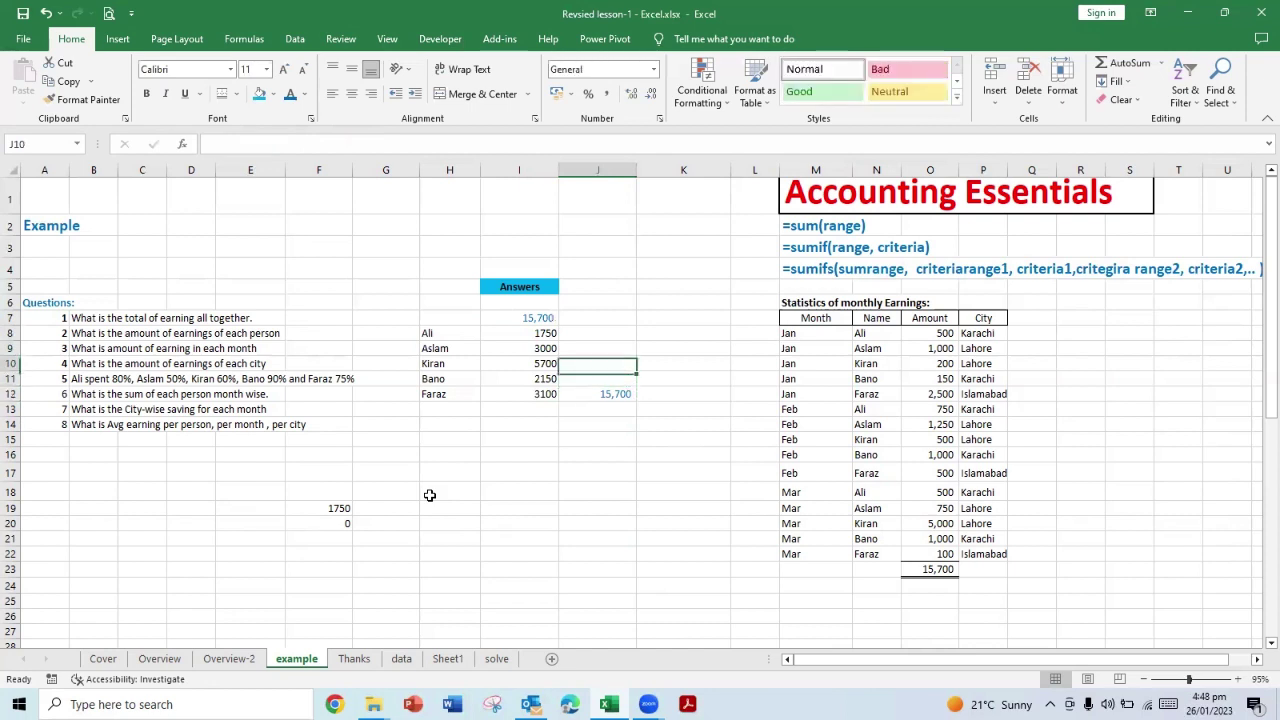
{"action": "key", "text": "Down"}
{"action": "key", "text": "Down"}
{"action": "key", "text": "Down"}
{"action": "key", "text": "Down"}
{"action": "key", "text": "Down"}
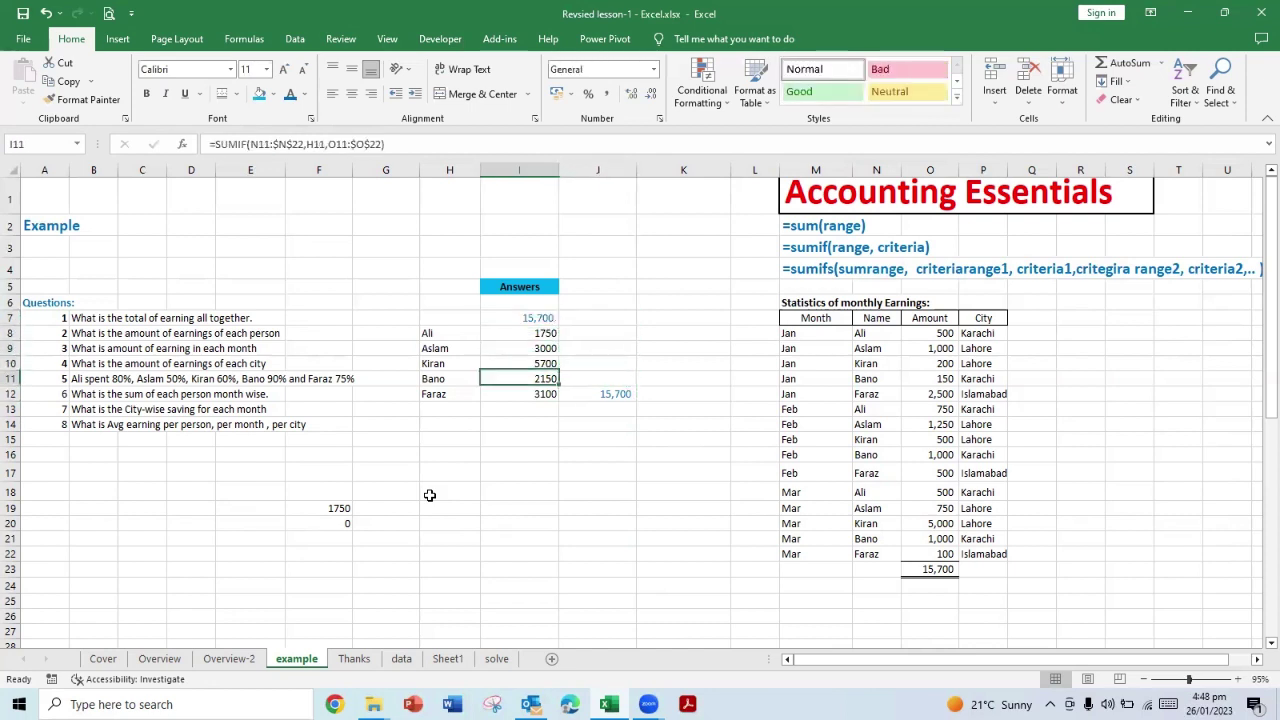
{"action": "key", "text": "Right"}
{"action": "key", "text": "Left"}
{"action": "key", "text": "Up"}
{"action": "key", "text": "Up"}
{"action": "key", "text": "Up"}
{"action": "key", "text": "Up"}
{"action": "key", "text": "Down"}
{"action": "key", "text": "Down"}
{"action": "key", "text": "Down"}
{"action": "key", "text": "Down"}
{"action": "key", "text": "Down"}
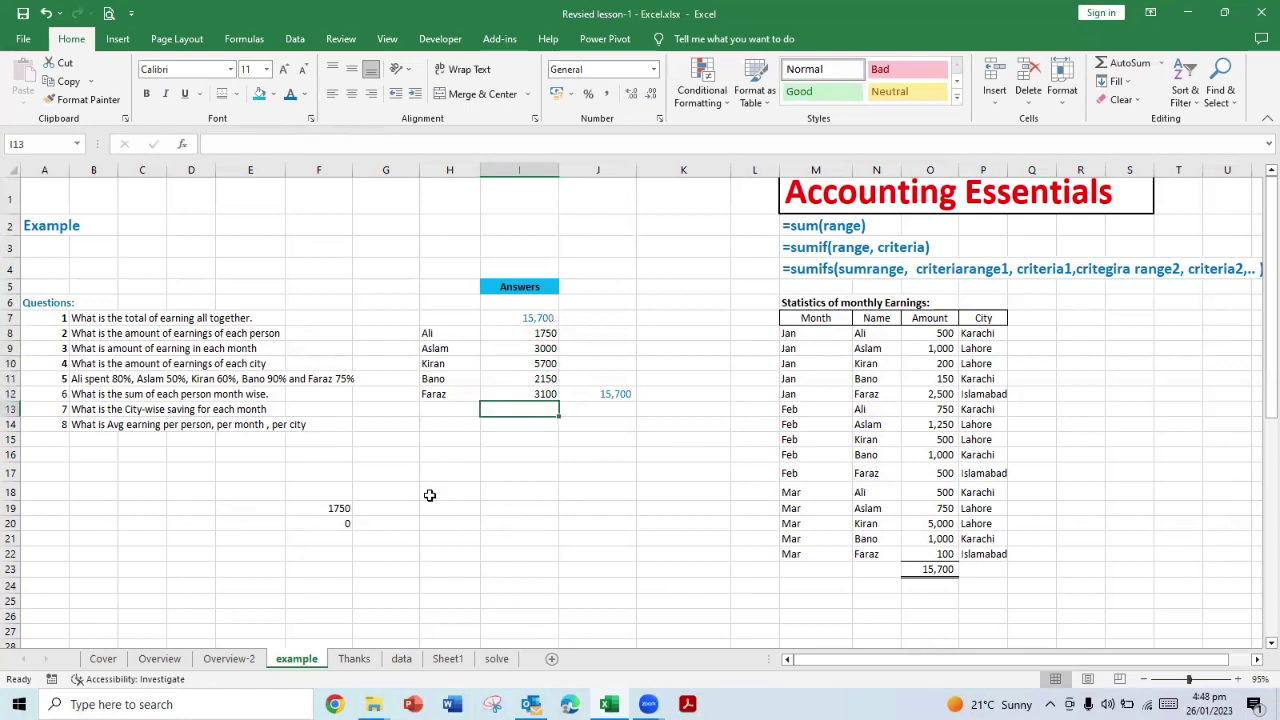
Step: Read question 3 in B9 about the earnings in each month
{"action": "key", "text": "Left"}
{"action": "key", "text": "Left"}
{"action": "key", "text": "Left"}
{"action": "key", "text": "Left"}
{"action": "key", "text": "Left"}
{"action": "key", "text": "Left"}
{"action": "key", "text": "Up"}
{"action": "key", "text": "Up"}
{"action": "key", "text": "Up"}
{"action": "key", "text": "Up"}
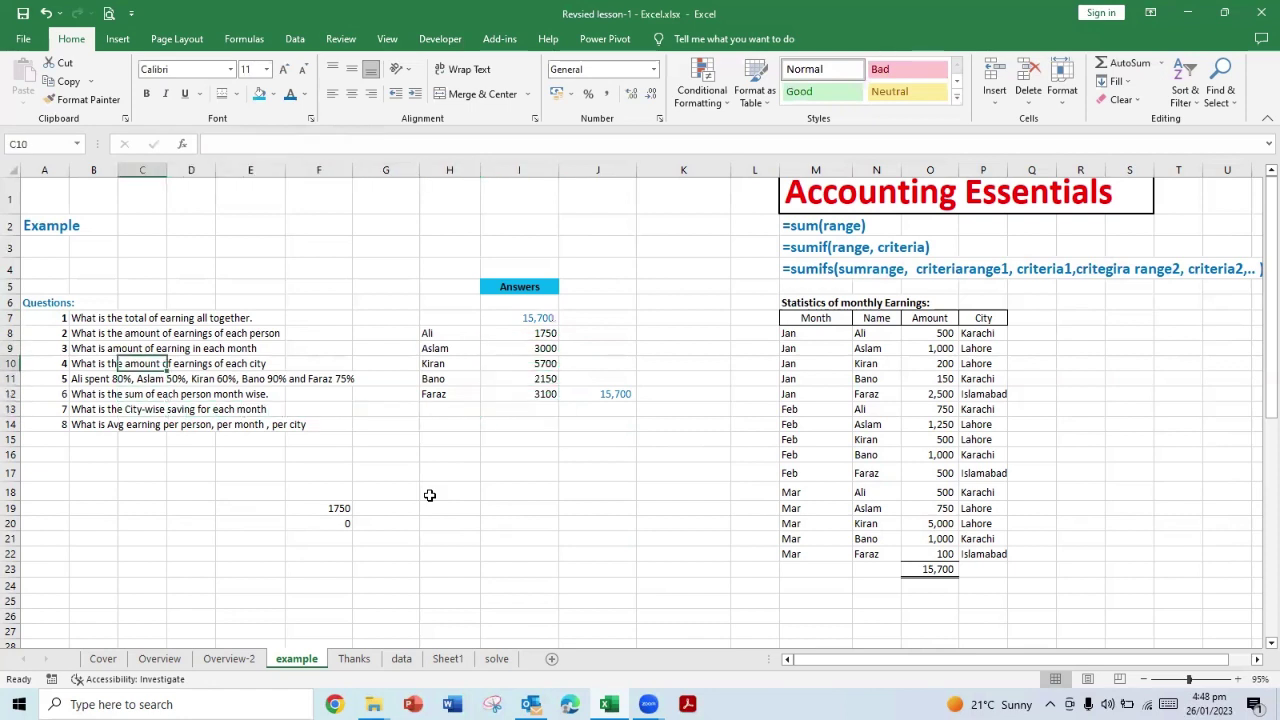
{"action": "key", "text": "Left"}
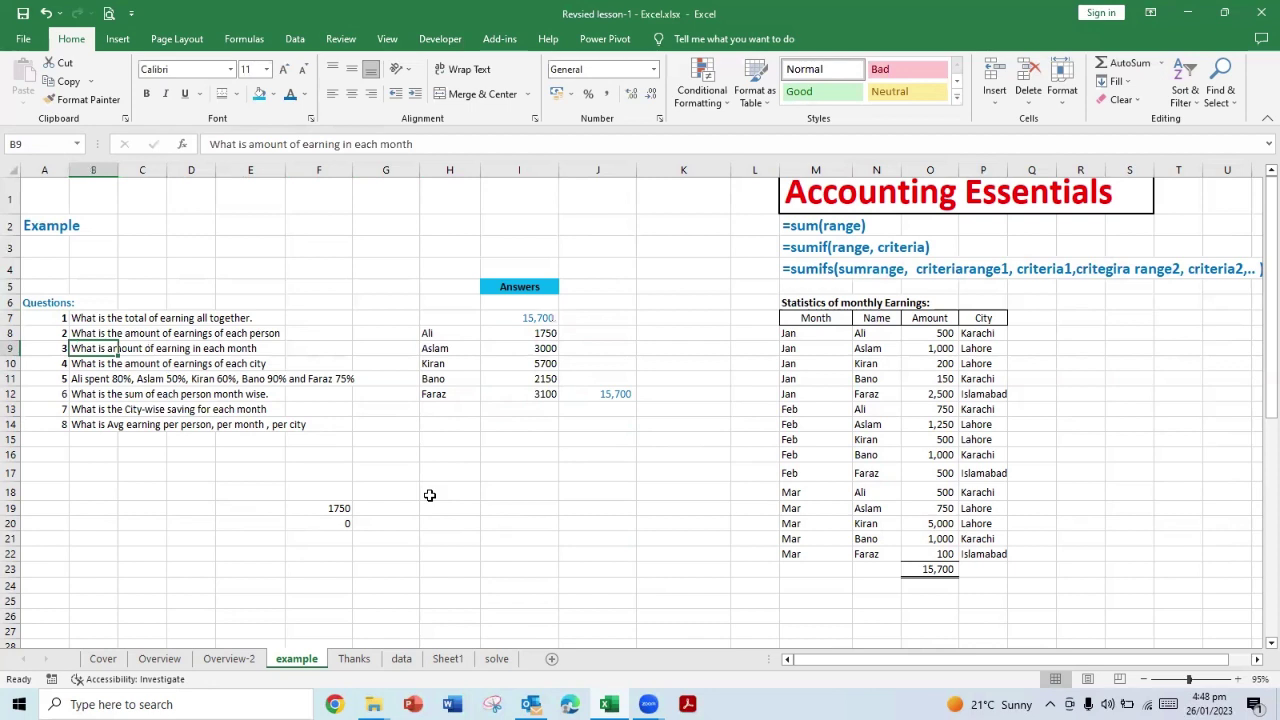
{"action": "key", "text": "Right"}
{"action": "key", "text": "Right"}
{"action": "key", "text": "Right"}
{"action": "key", "text": "Right"}
{"action": "key", "text": "Right"}
{"action": "key", "text": "Right"}
{"action": "key", "text": "Right"}
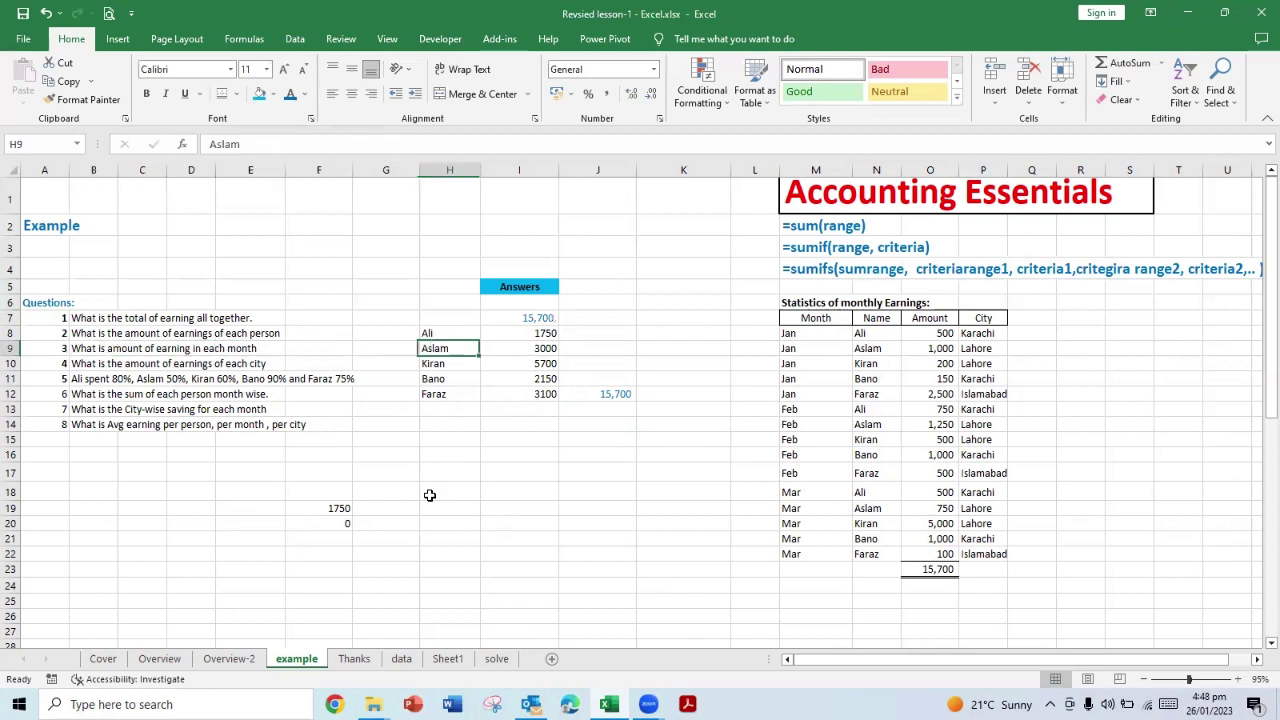
Step: Enter the month labels Jan, Feb and Mar in H14:H16 below the list of people
{"action": "key", "text": "Down"}
{"action": "key", "text": "Down"}
{"action": "key", "text": "Down"}
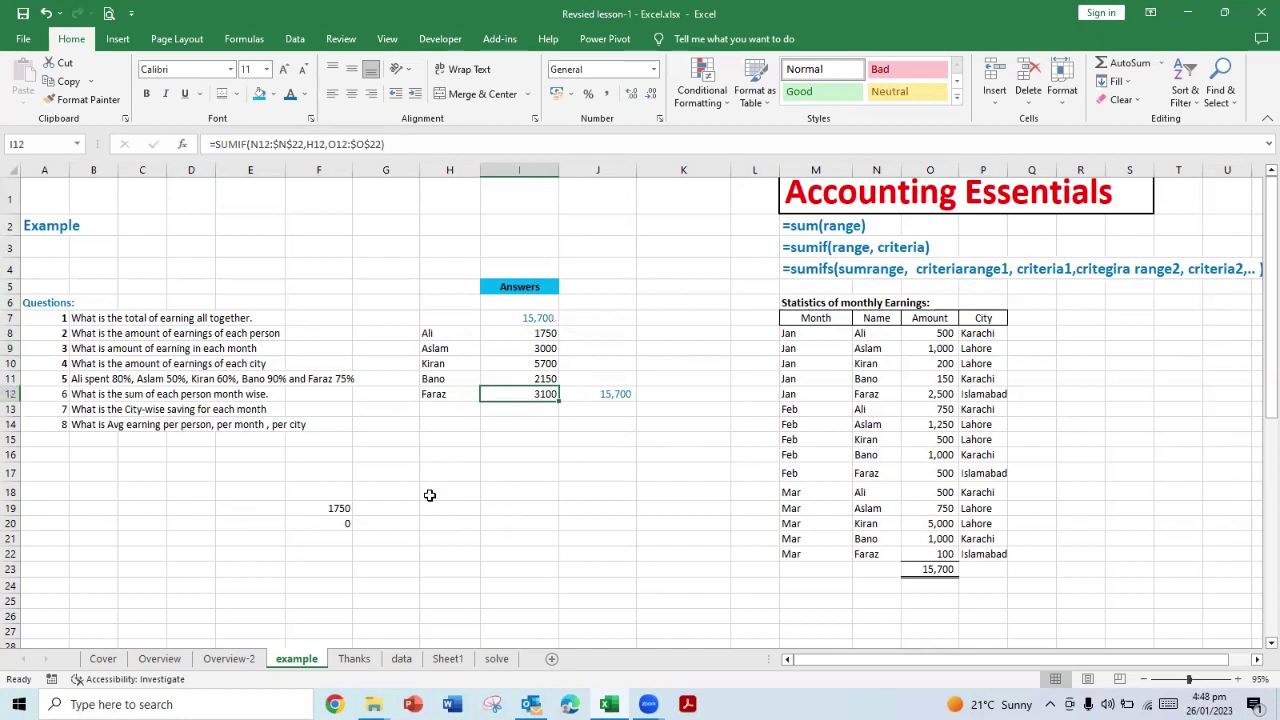
{"action": "key", "text": "Down"}
{"action": "key", "text": "Left"}
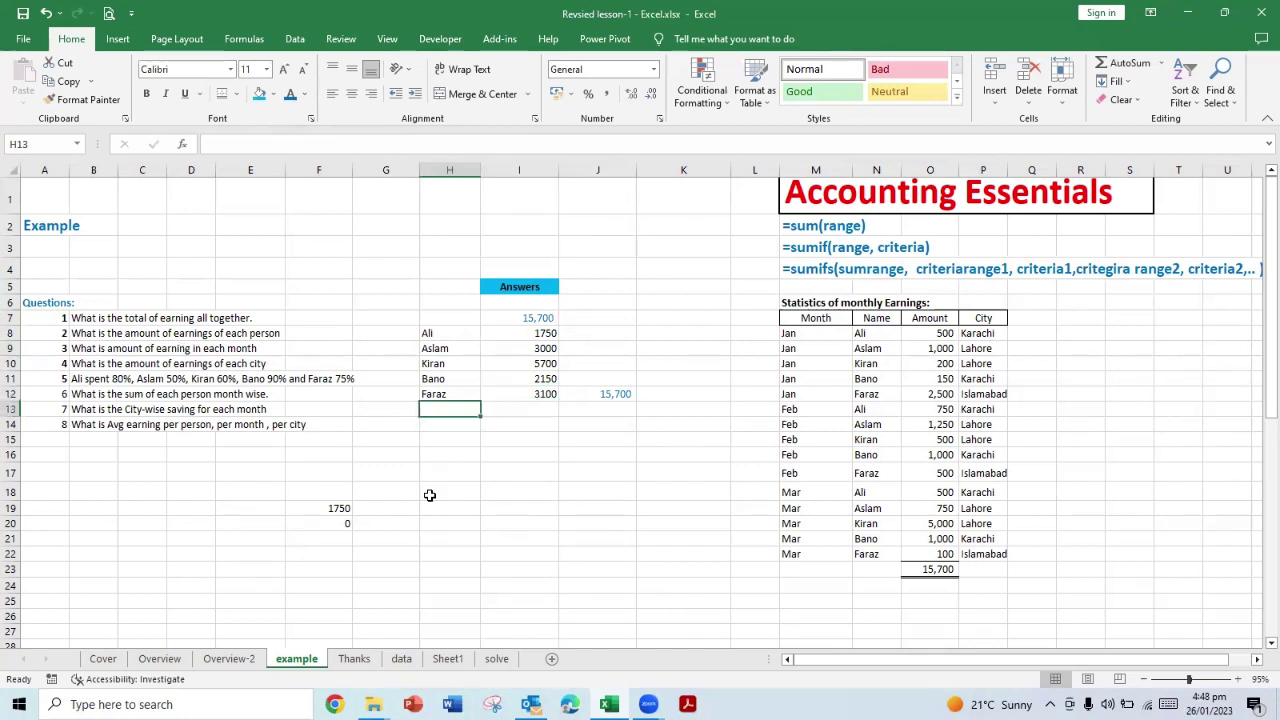
{"action": "key", "text": "Down"}
{"action": "type", "text": "Jan"}
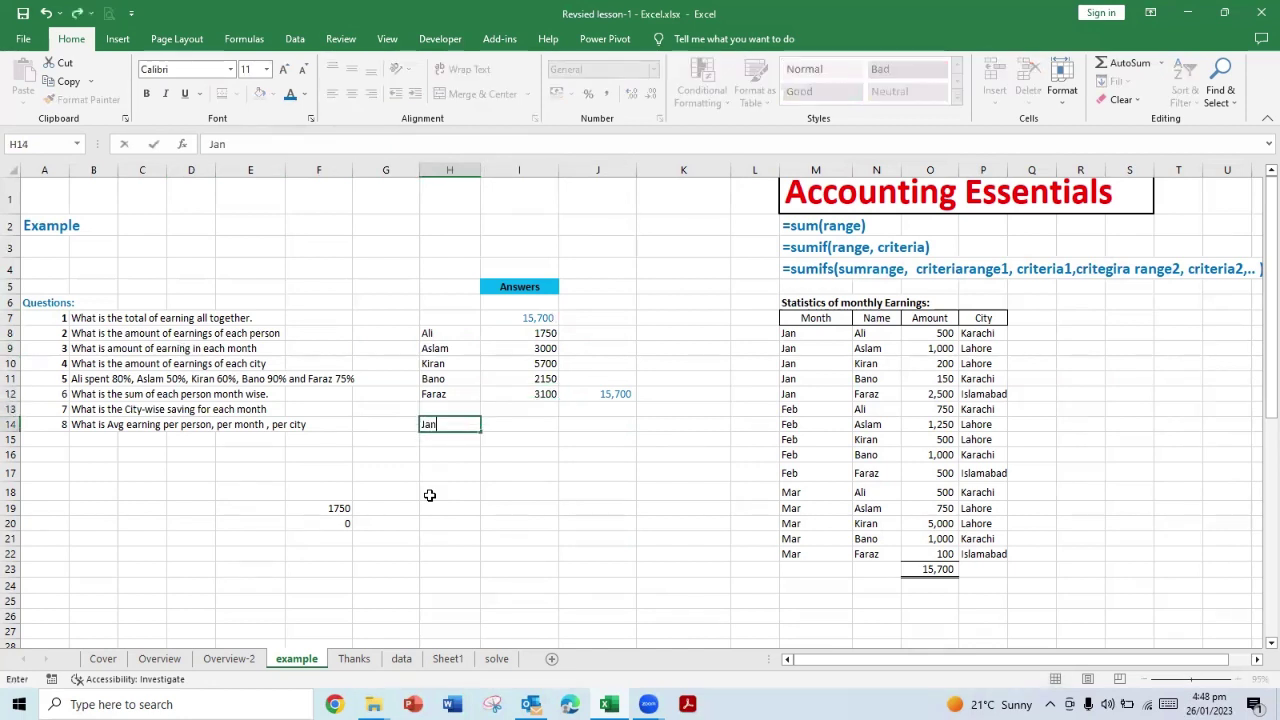
{"action": "key", "text": "Return"}
{"action": "type", "text": "Feb"}
{"action": "key", "text": "Return"}
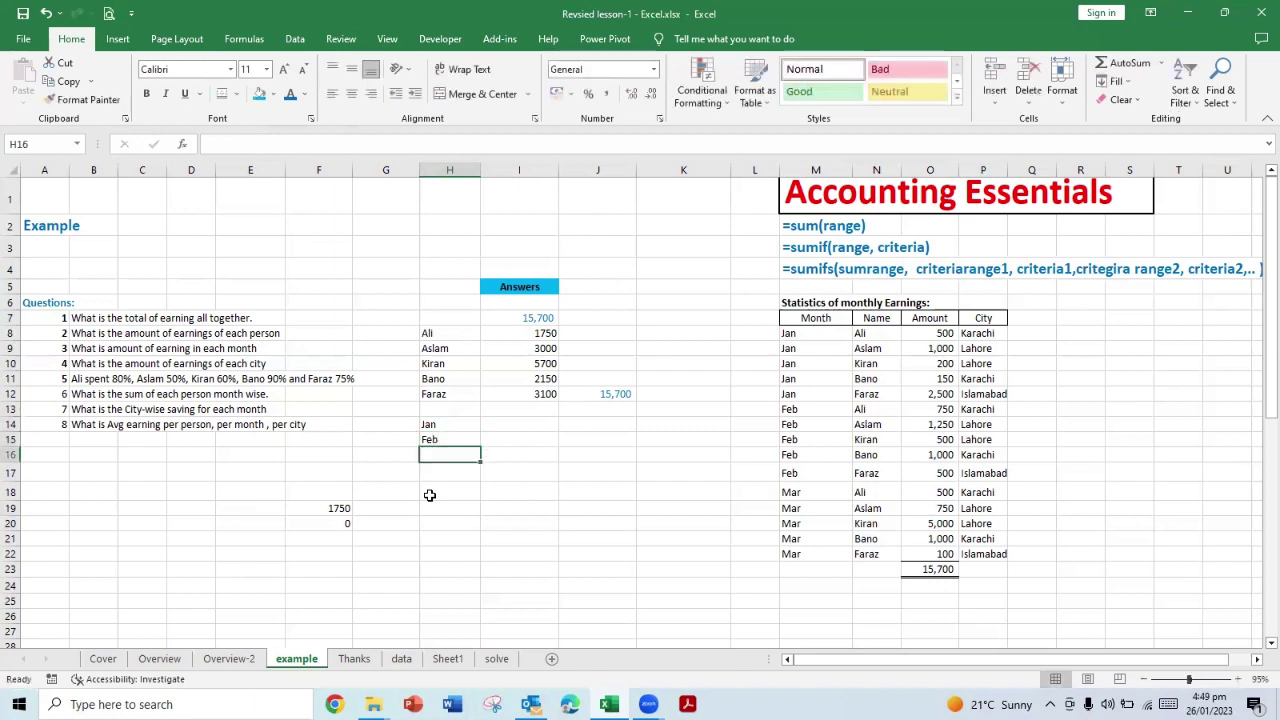
{"action": "type", "text": "Mar"}
{"action": "key", "text": "Return"}
Step: Copy the SUMIF formula from I12 into I14 beside the Jan label
{"action": "key", "text": "Up"}
{"action": "key", "text": "Up"}
{"action": "key", "text": "Up"}
{"action": "key", "text": "Right"}
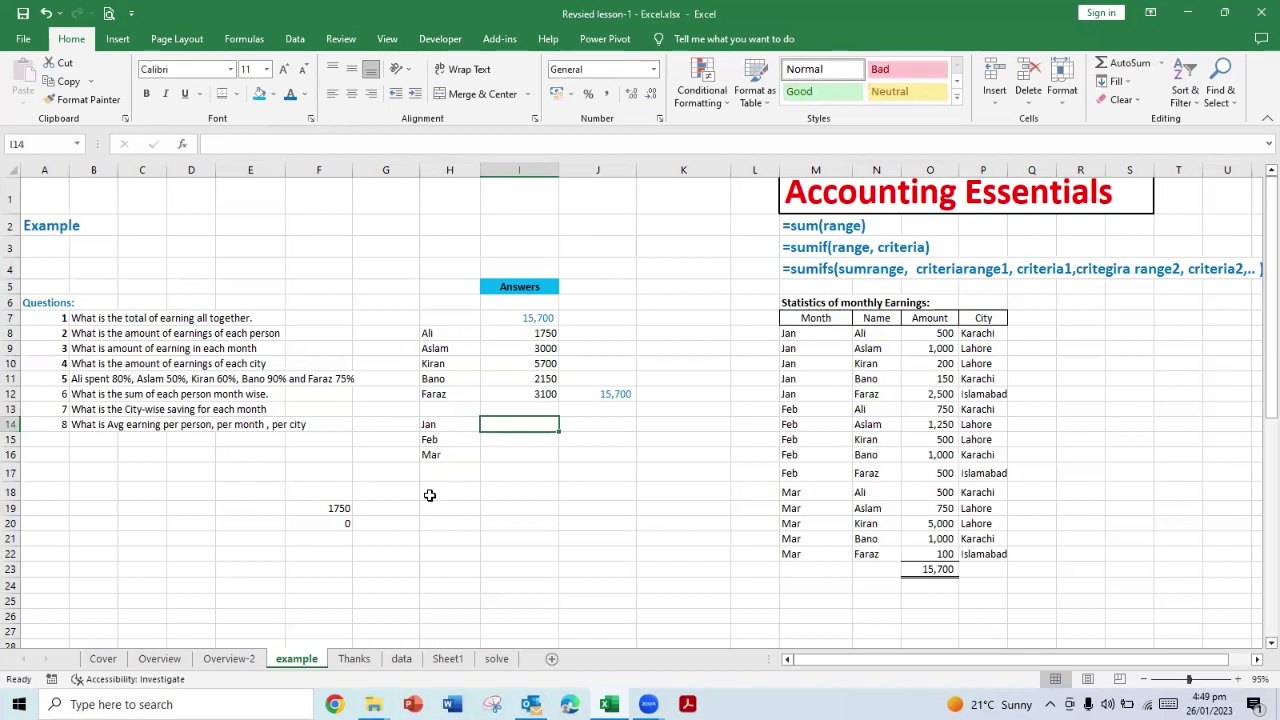
{"action": "key", "text": "Up"}
{"action": "key", "text": "Up"}
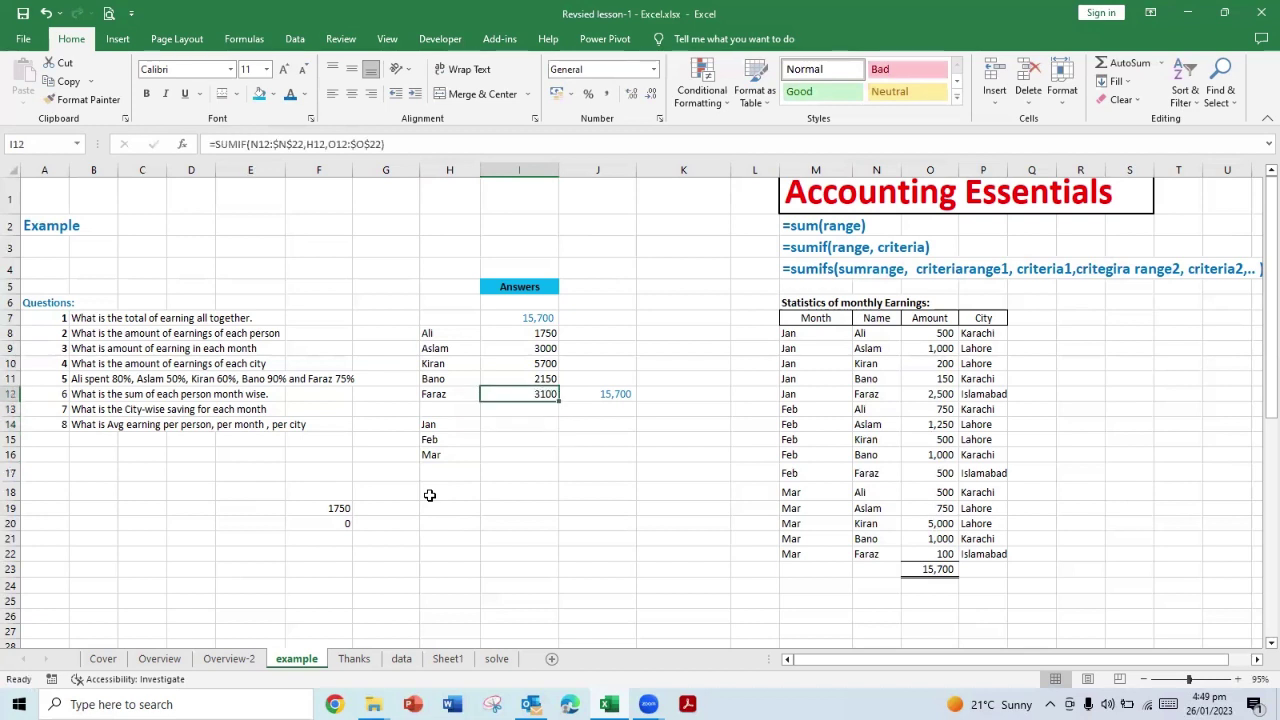
{"action": "key", "text": "ctrl+c"}
{"action": "key", "text": "Down"}
{"action": "key", "text": "Down"}
{"action": "key", "text": "Return"}
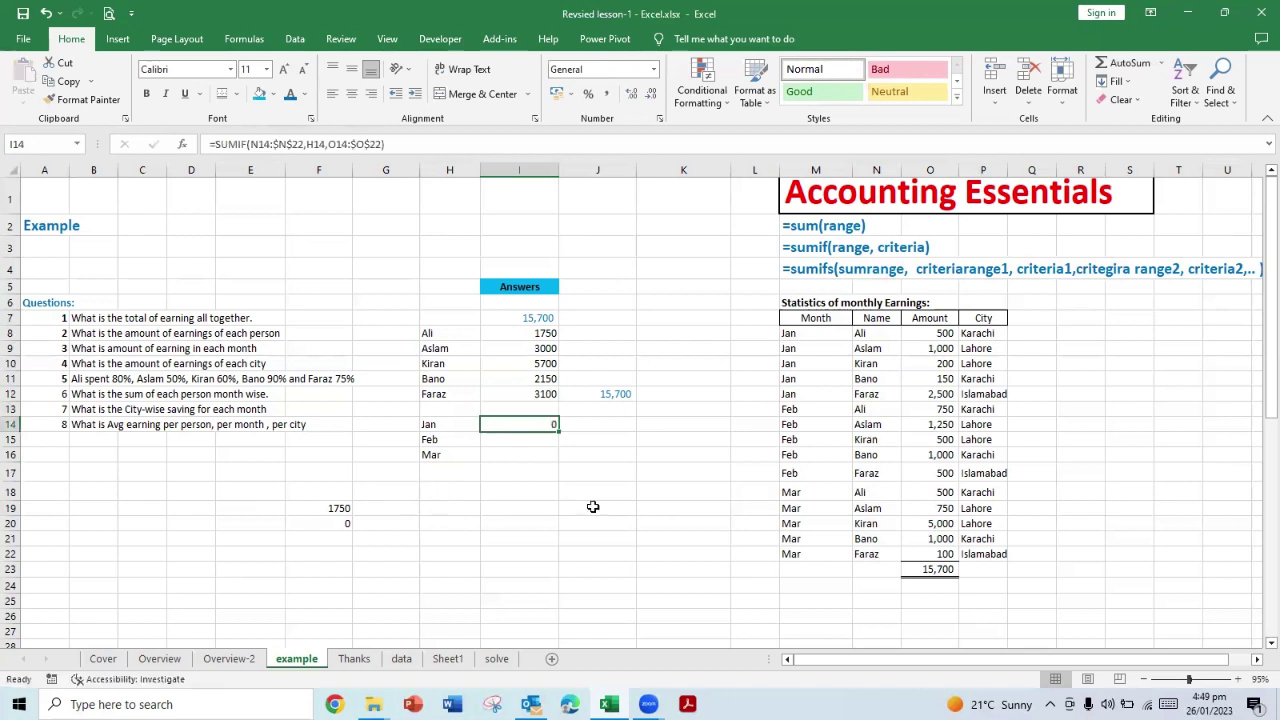
Step: Examine which ranges the SUMIF formulas in I14, I9 and I10 reference in the earnings table
{"action": "left_click", "coordinate": [338, 144]}
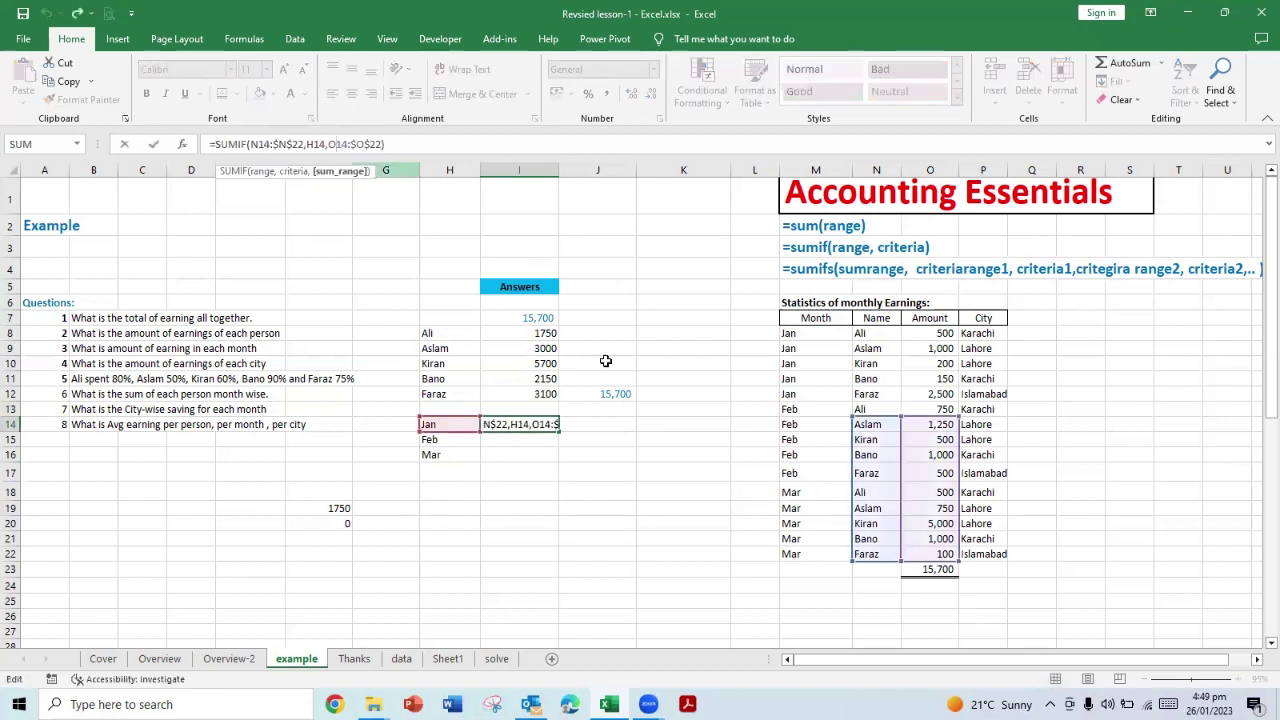
{"action": "key", "text": "Return"}
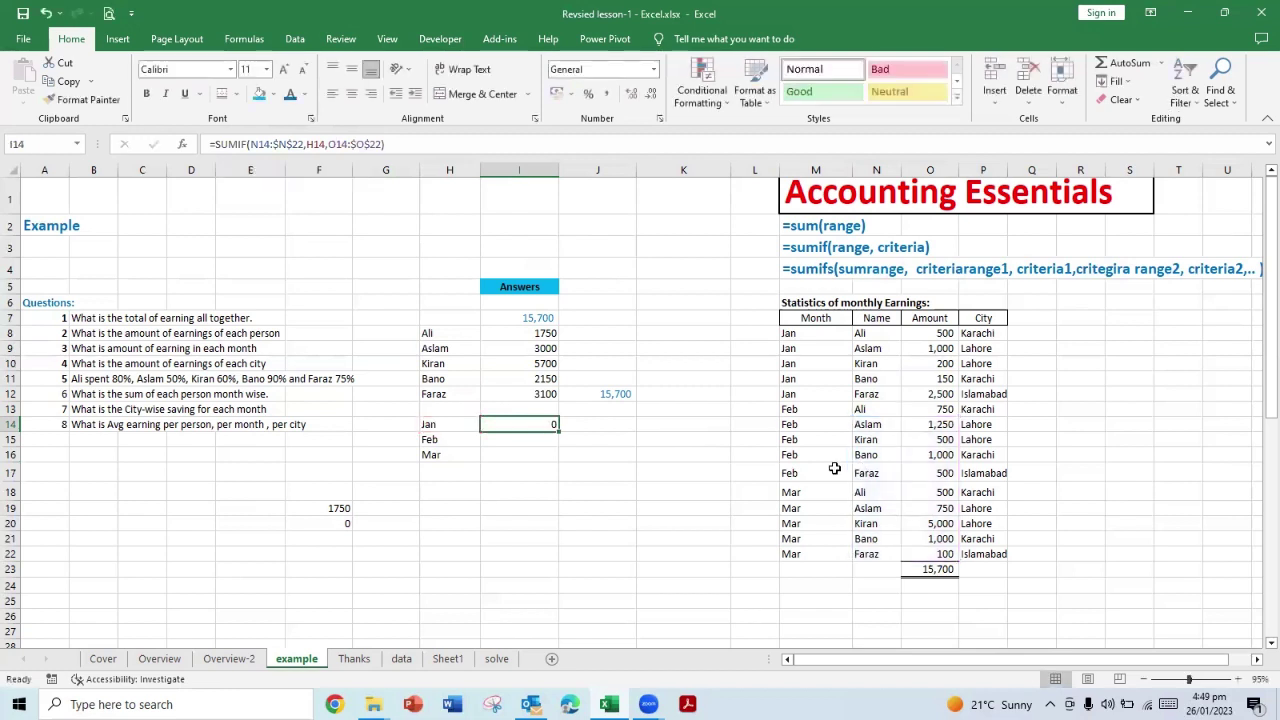
{"action": "key", "text": "Up"}
{"action": "key", "text": "Up"}
{"action": "key", "text": "Up"}
{"action": "key", "text": "Up"}
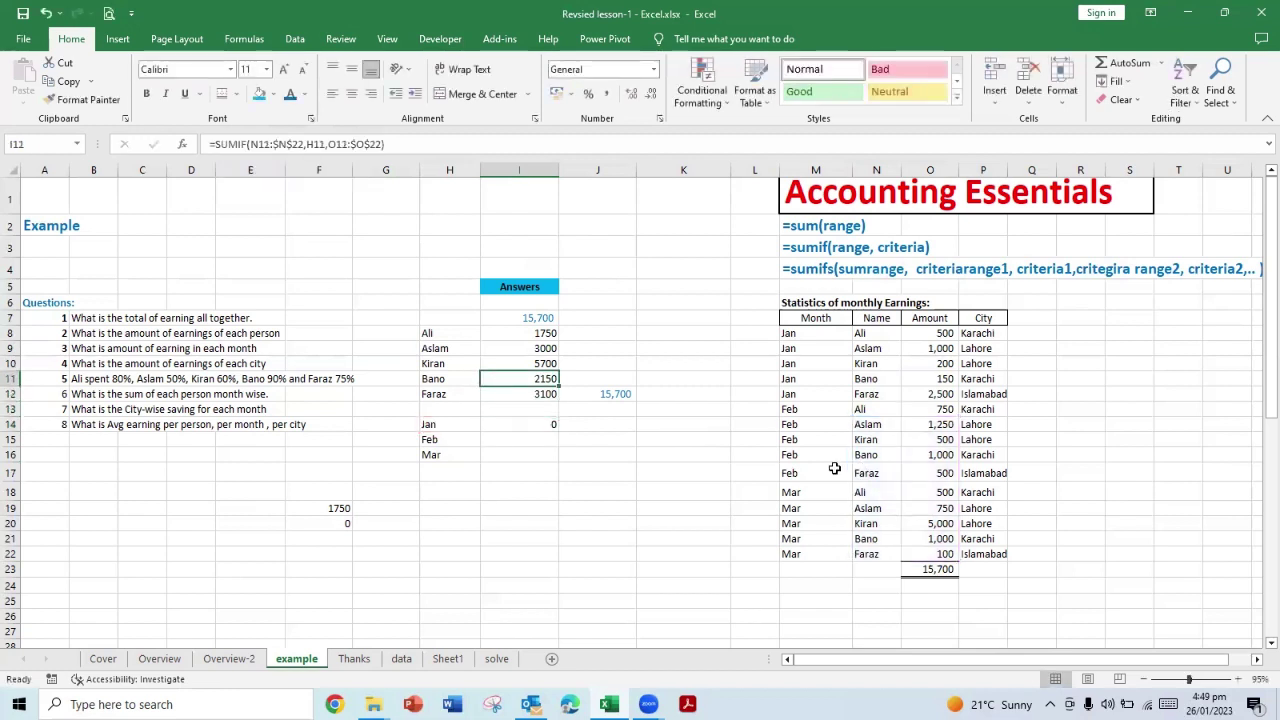
{"action": "key", "text": "Up"}
{"action": "key", "text": "Up"}
{"action": "key", "text": "Up"}
{"action": "key", "text": "Down"}
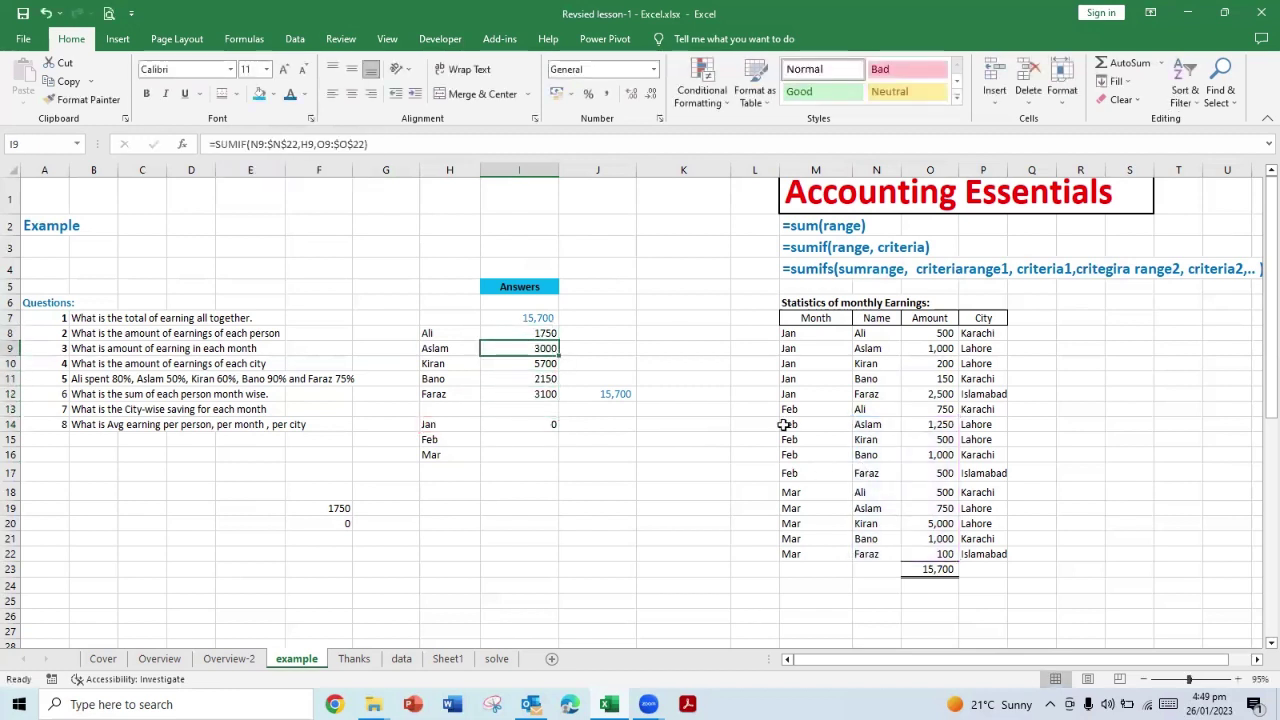
{"action": "key", "text": "F2"}
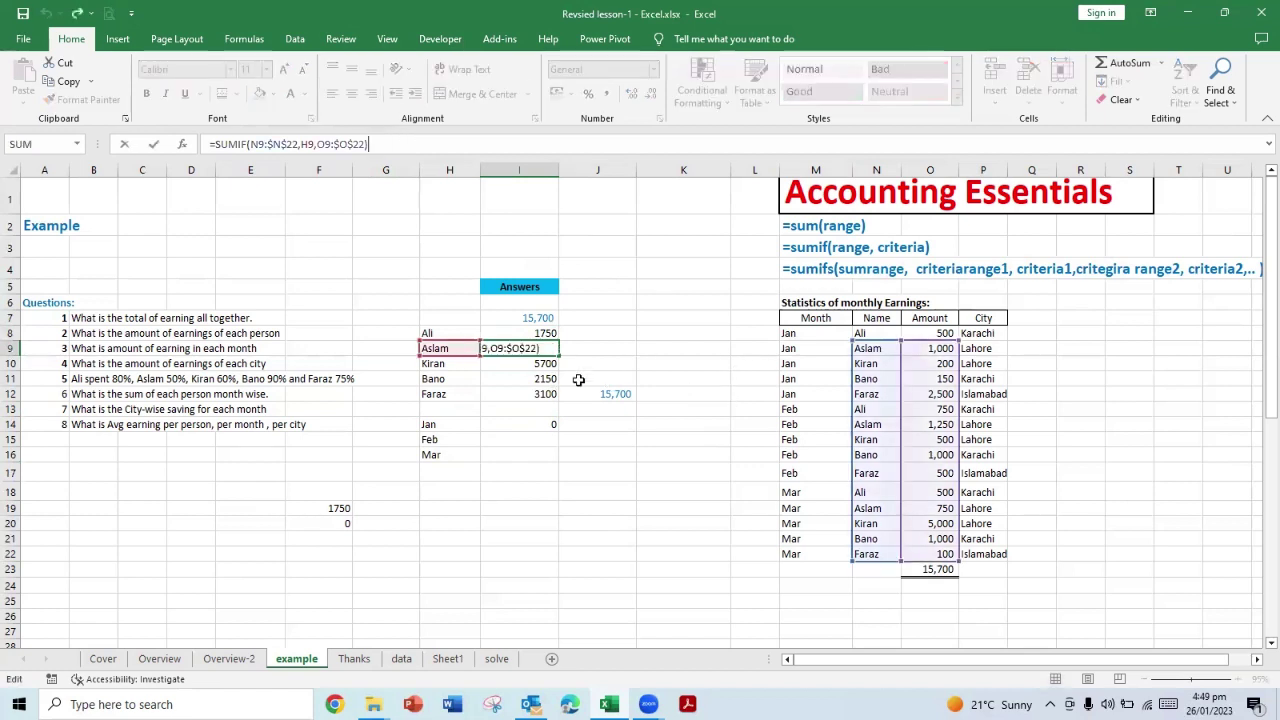
{"action": "left_click", "coordinate": [540, 364]}
{"action": "left_click", "coordinate": [398, 143]}
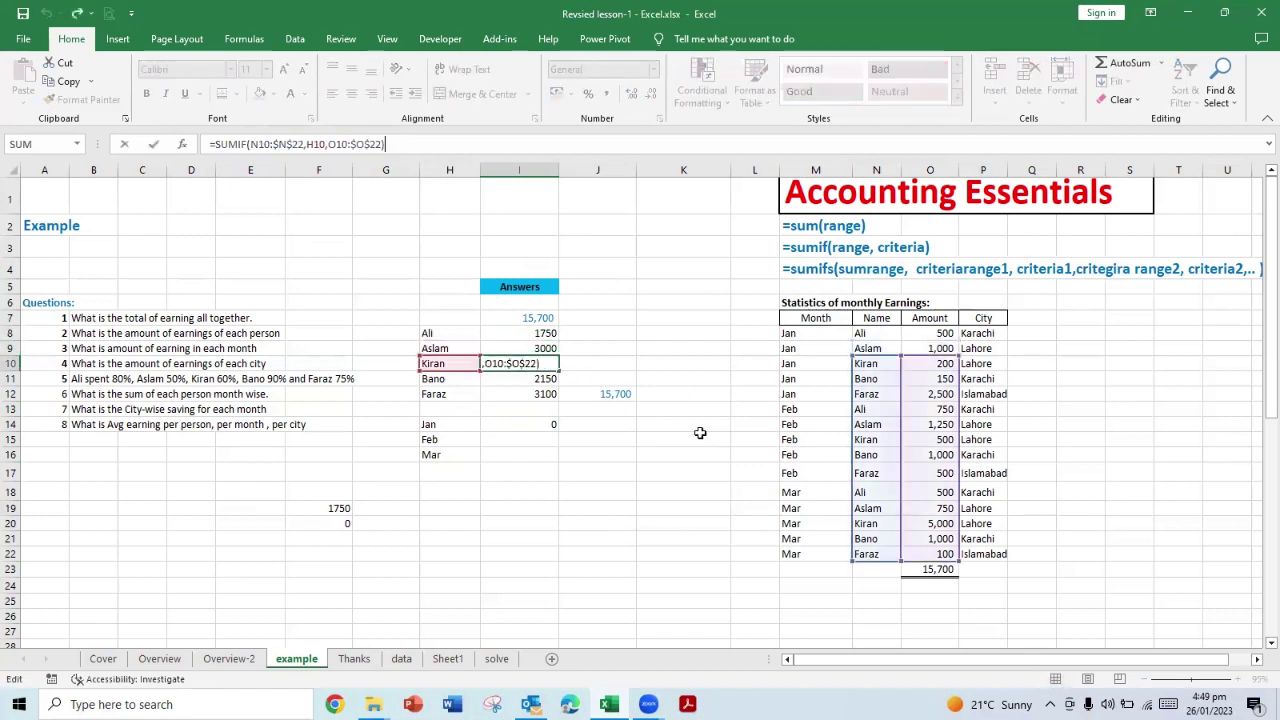
{"action": "key", "text": "ctrl+Return"}
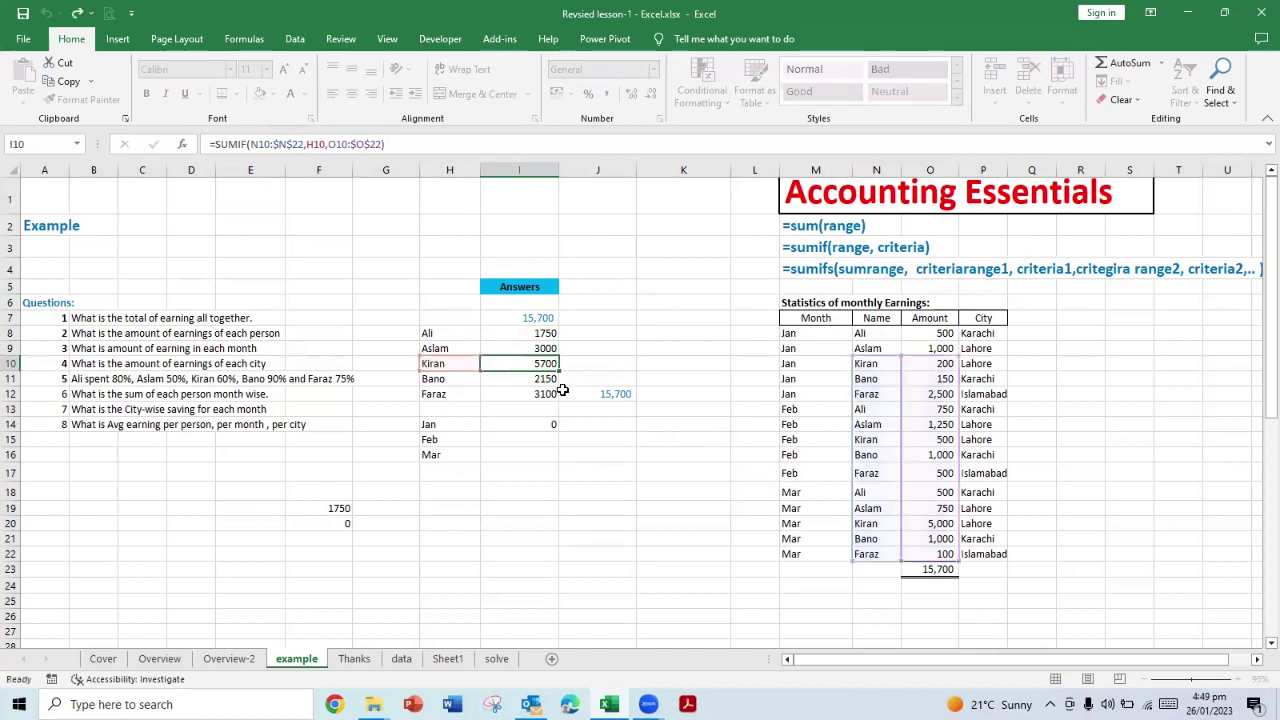
Step: Lock the start cells of both ranges in I8's SUMIF formula, giving =SUMIF($N$8:$N$22,H8,$O$8:$O$22)
{"action": "left_click", "coordinate": [535, 336]}
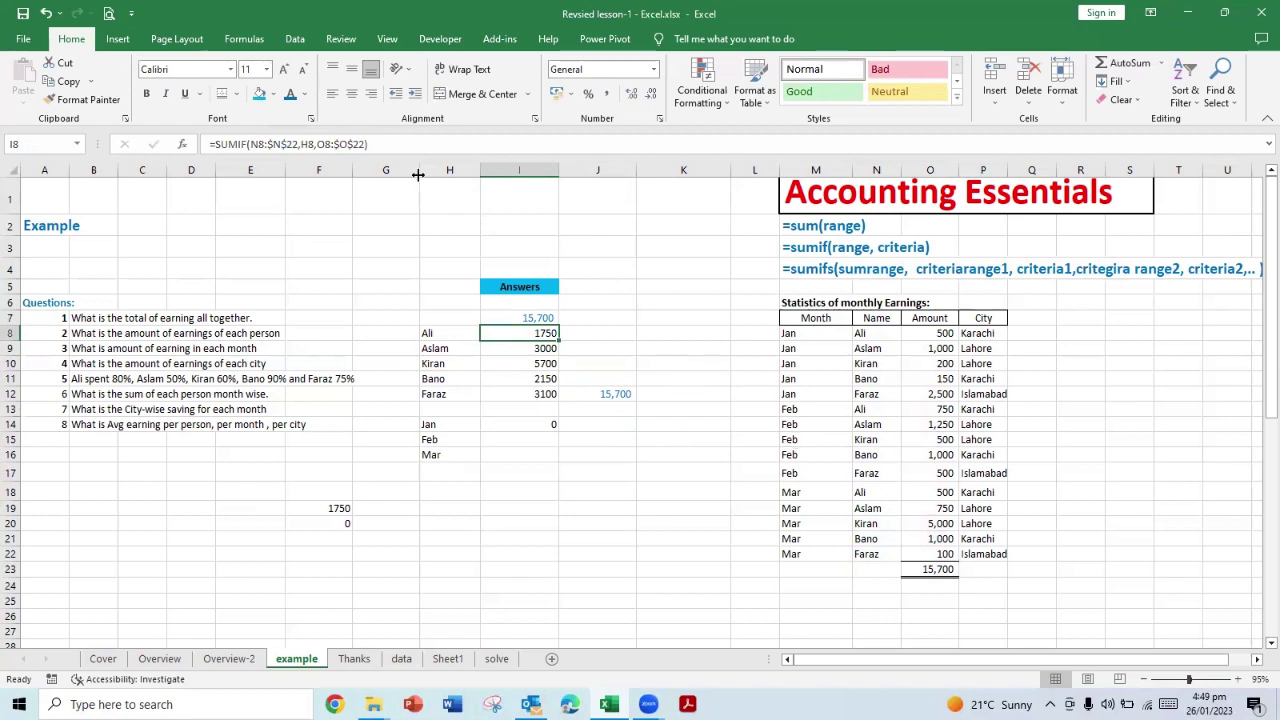
{"action": "left_click", "coordinate": [254, 143]}
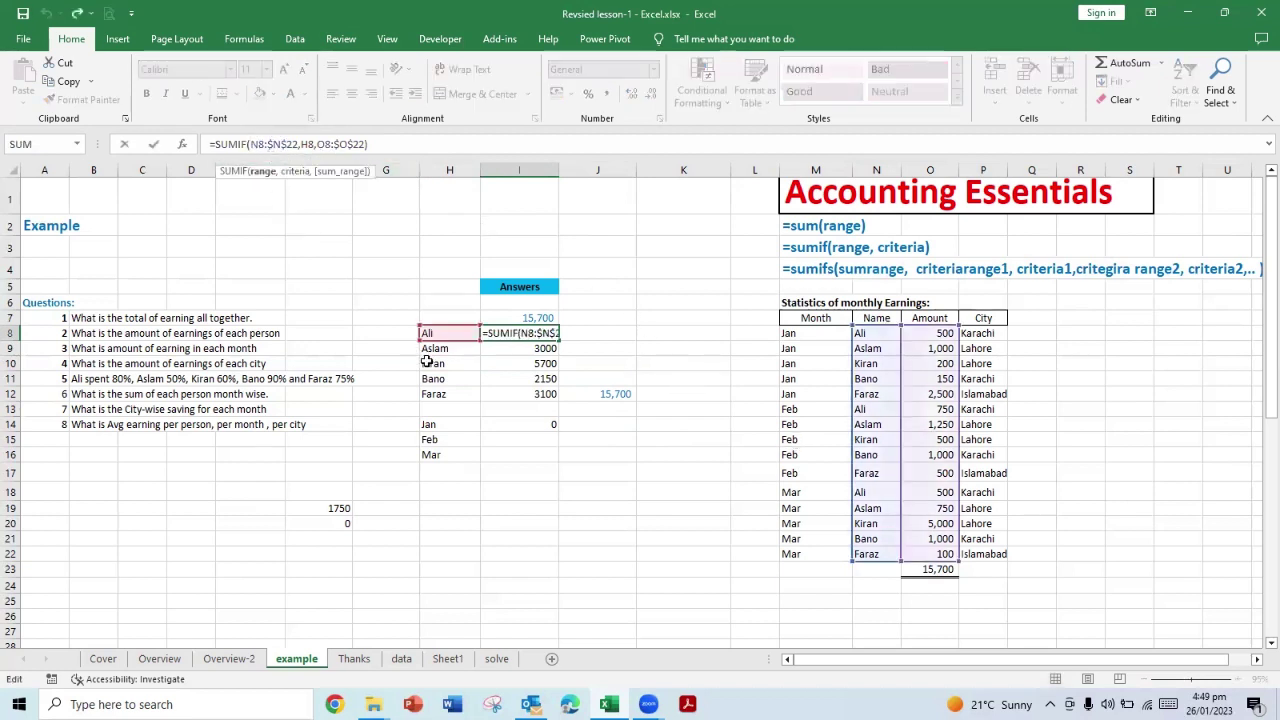
{"action": "key", "text": "F4"}
{"action": "key", "text": "Right"}
{"action": "key", "text": "Right"}
{"action": "key", "text": "Right"}
{"action": "key", "text": "Right"}
{"action": "key", "text": "Right"}
{"action": "key", "text": "Right"}
{"action": "key", "text": "Right"}
{"action": "key", "text": "Right"}
{"action": "key", "text": "Right"}
{"action": "key", "text": "Right"}
{"action": "key", "text": "Right"}
{"action": "key", "text": "Right"}
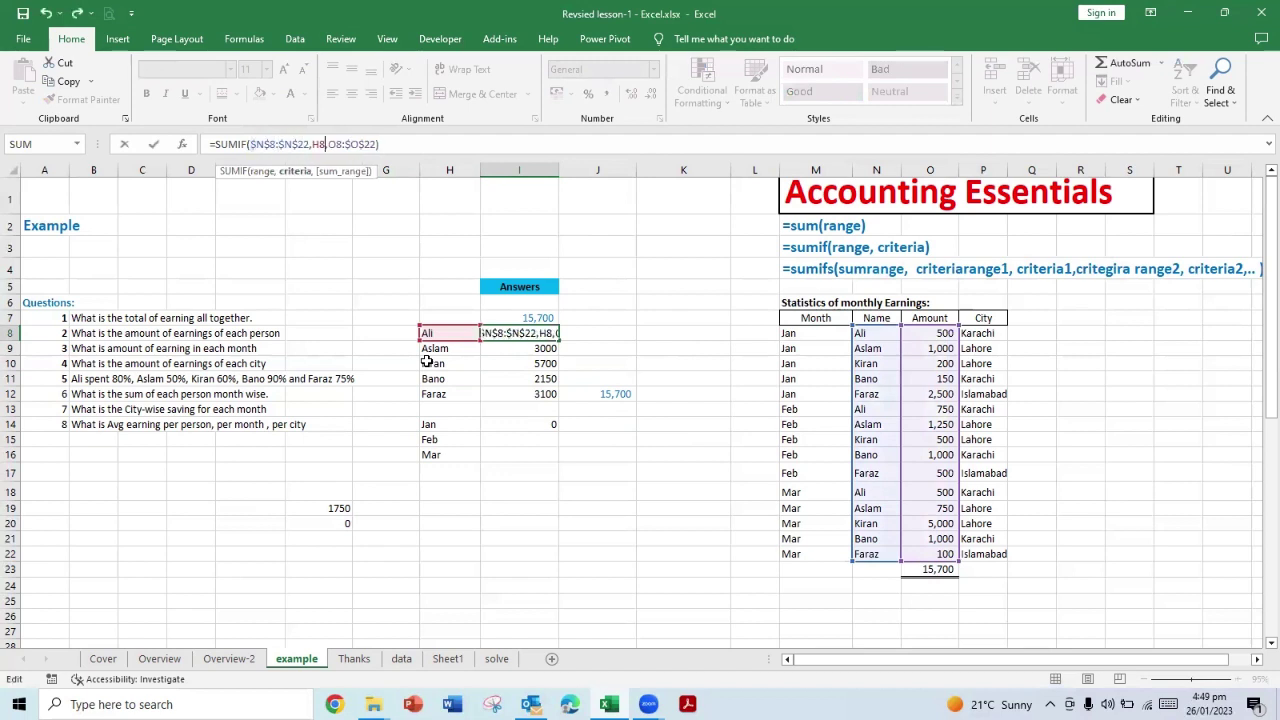
{"action": "key", "text": "F4"}
{"action": "key", "text": "Return"}
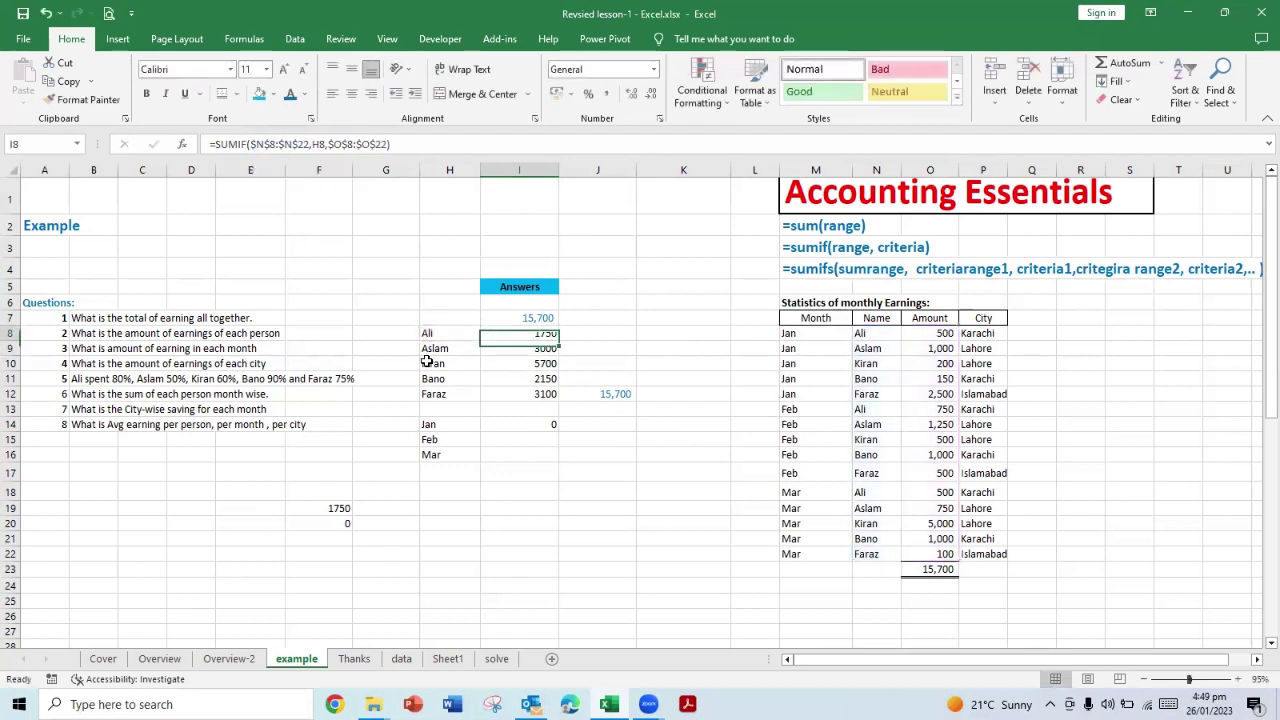
Step: Copy the fully locked SUMIF formula from I8 into I9:I12 for the remaining people
{"action": "key", "text": "shift+Up"}
{"action": "key", "text": "ctrl+c"}
{"action": "key", "text": "shift+Down"}
{"action": "key", "text": "shift+Down"}
{"action": "key", "text": "shift+Down"}
{"action": "key", "text": "Return"}
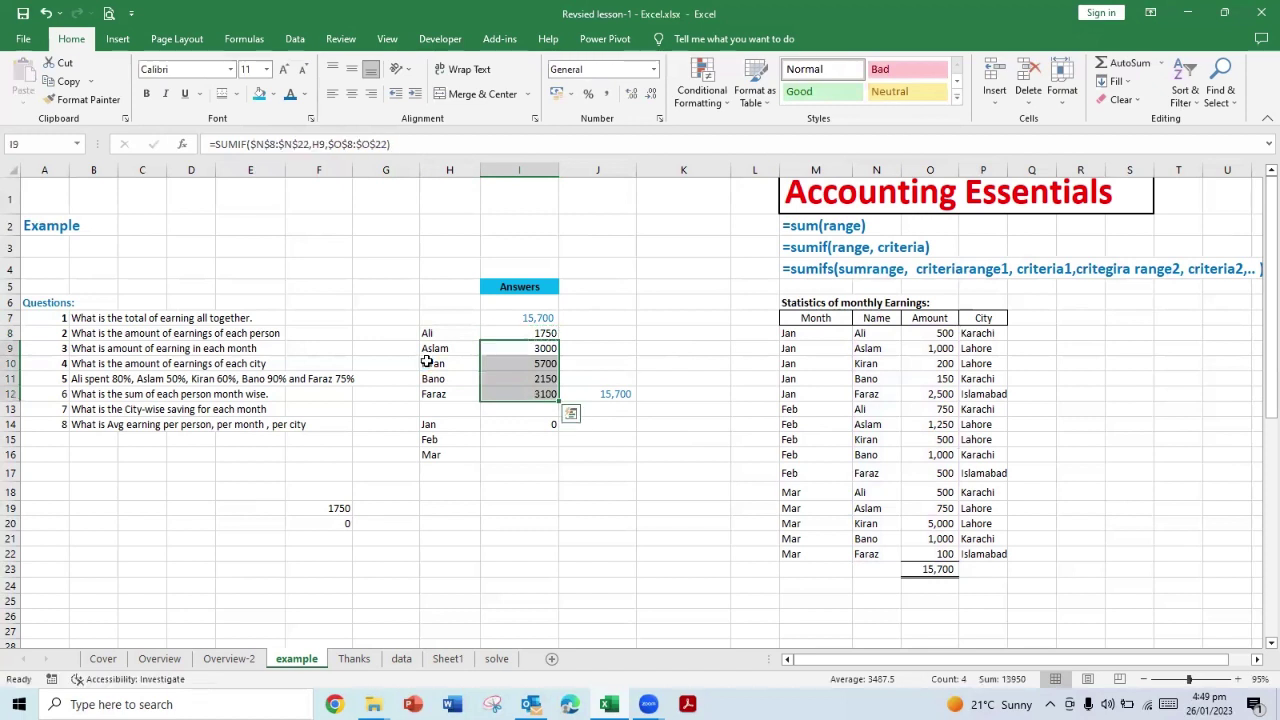
Step: Replace the formula in I14 beside the Jan label with a copy of the fully locked SUMIF from I12
{"action": "key", "text": "Down"}
{"action": "key", "text": "Down"}
{"action": "key", "text": "Down"}
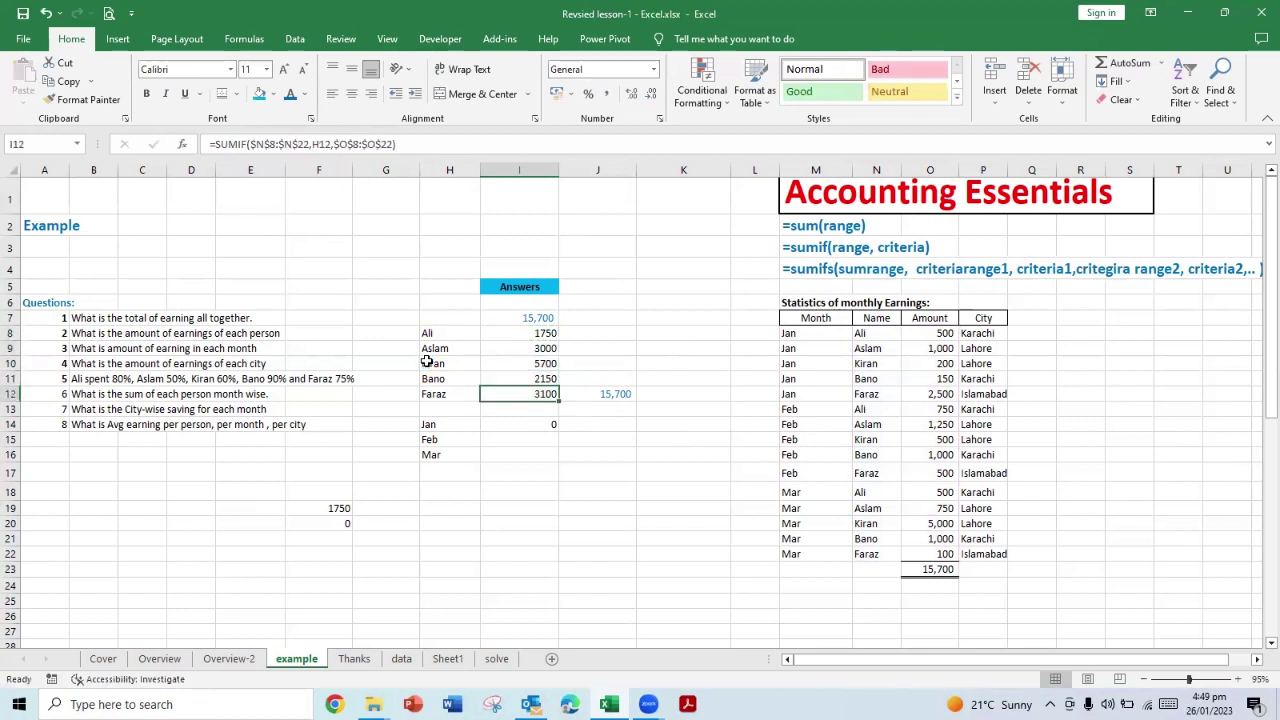
{"action": "key", "text": "ctrl+c"}
{"action": "key", "text": "Down"}
{"action": "key", "text": "Down"}
{"action": "key", "text": "ctrl+v"}
{"action": "key", "text": "Escape"}
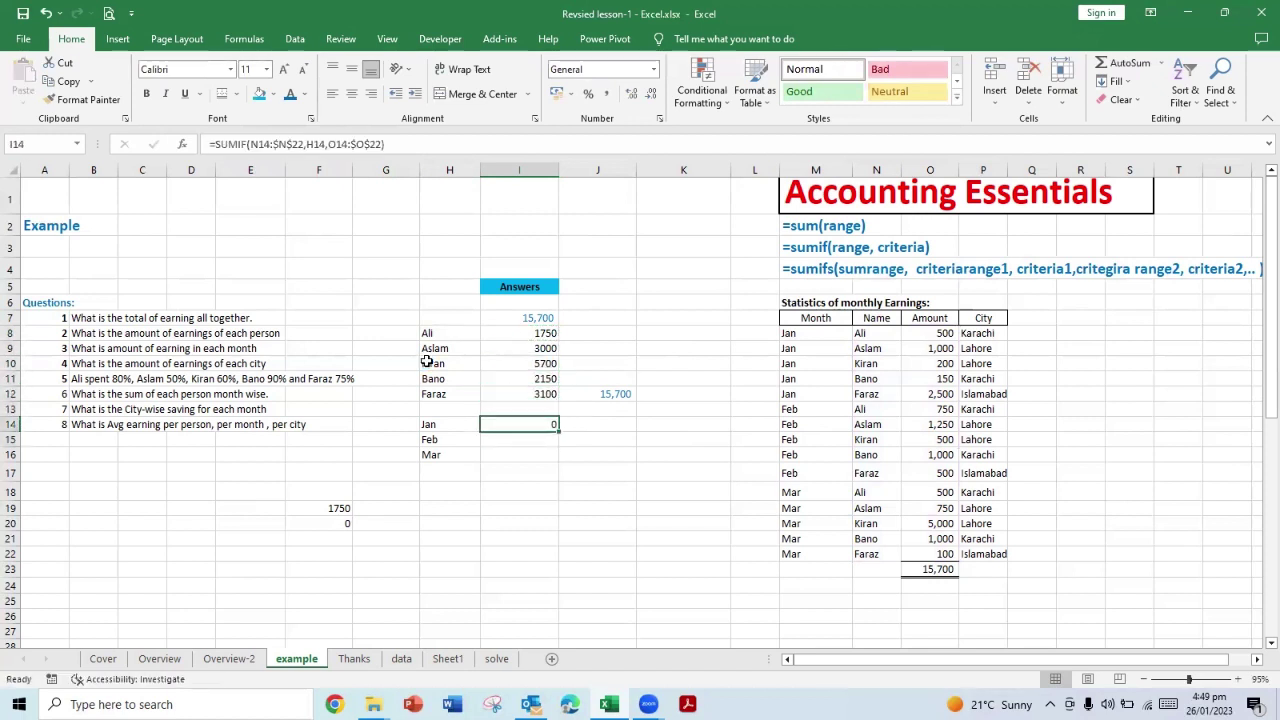
{"action": "left_click", "coordinate": [552, 390]}
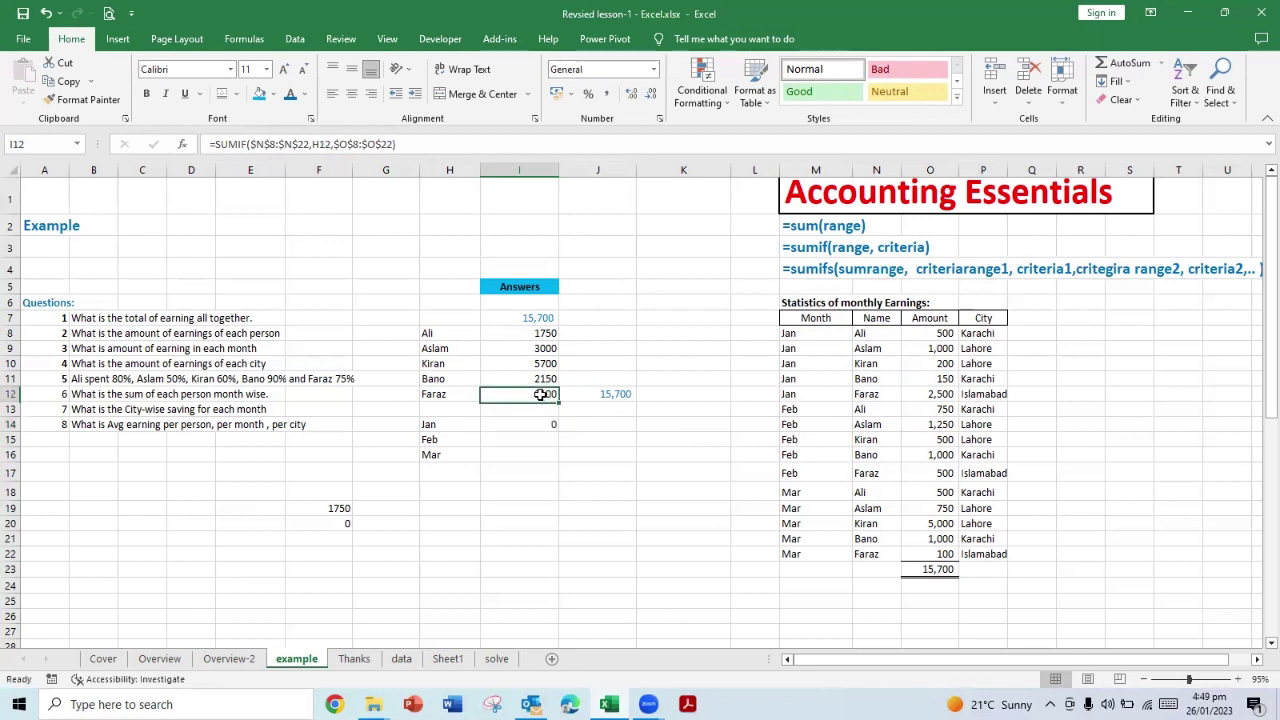
{"action": "left_click", "coordinate": [70, 84]}
{"action": "left_click", "coordinate": [532, 425]}
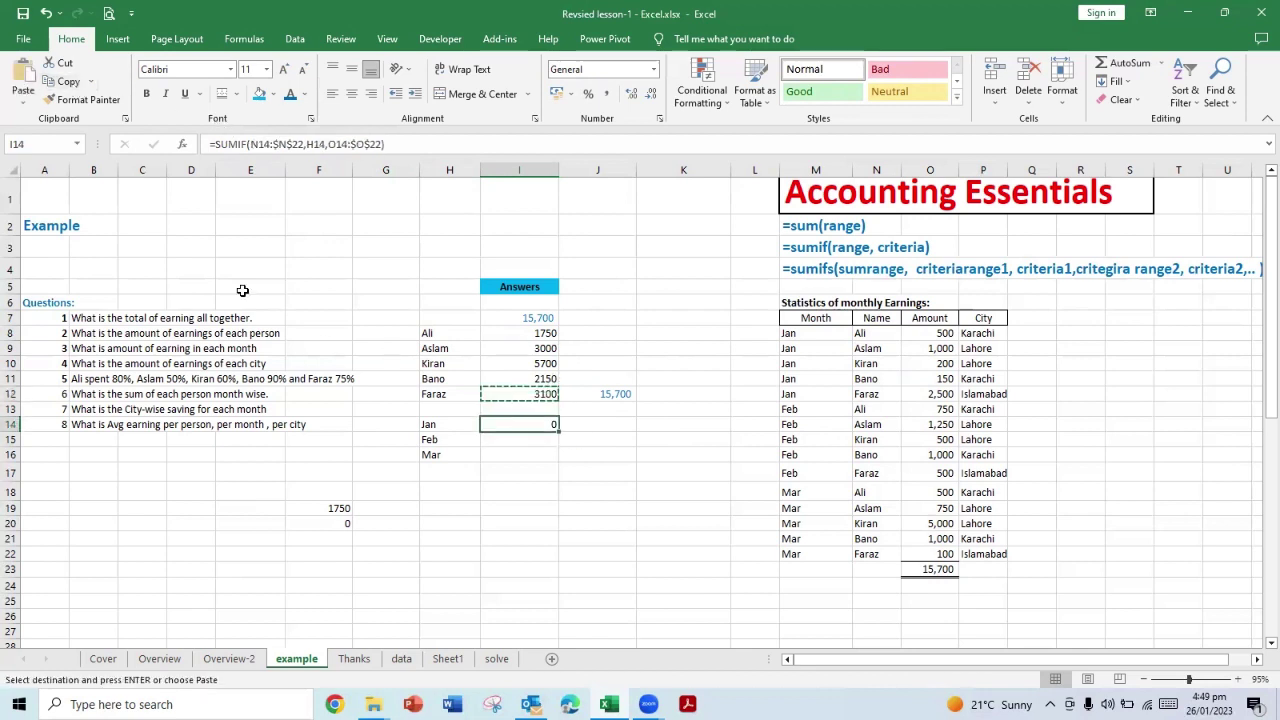
{"action": "left_click", "coordinate": [23, 75]}
{"action": "key", "text": "Escape"}
Step: Move the criteria range in I14's formula to the Month column, giving =SUMIF($M$8:$M$22,H14,$O$8:$O$22)
{"action": "left_click", "coordinate": [407, 143]}
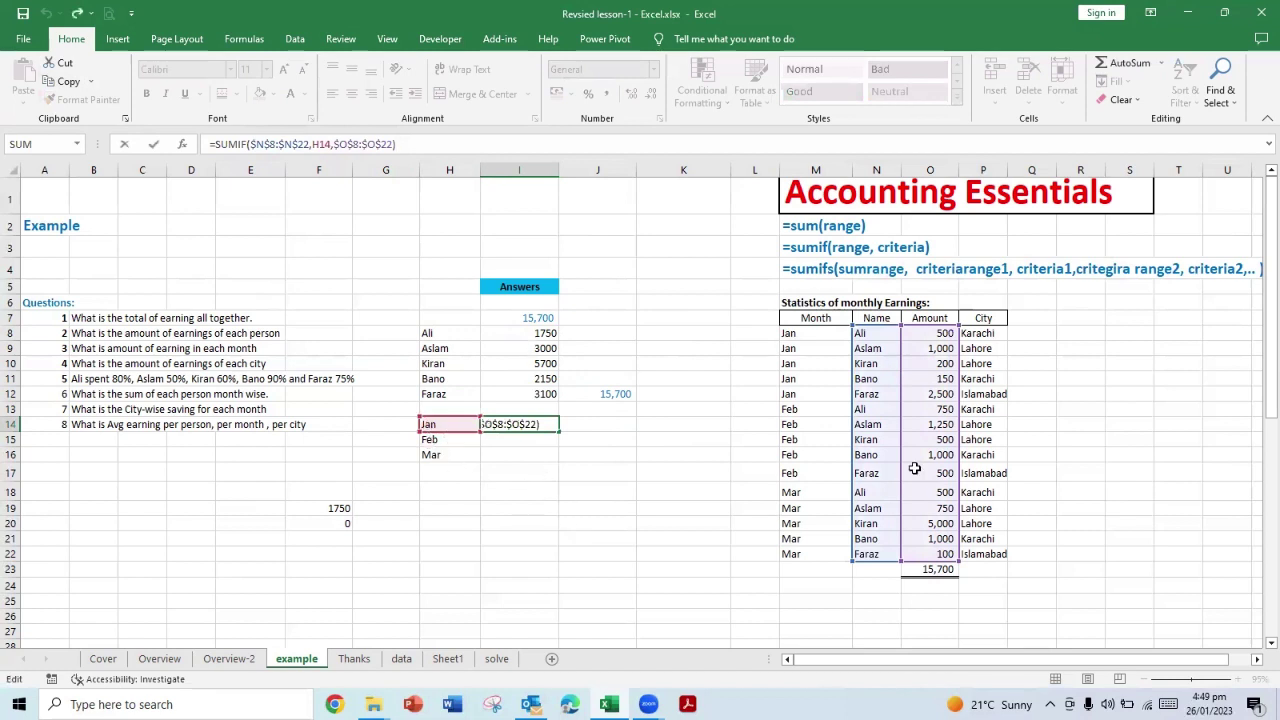
{"action": "left_click_drag", "start_coordinate": [852, 452], "coordinate": [811, 443]}
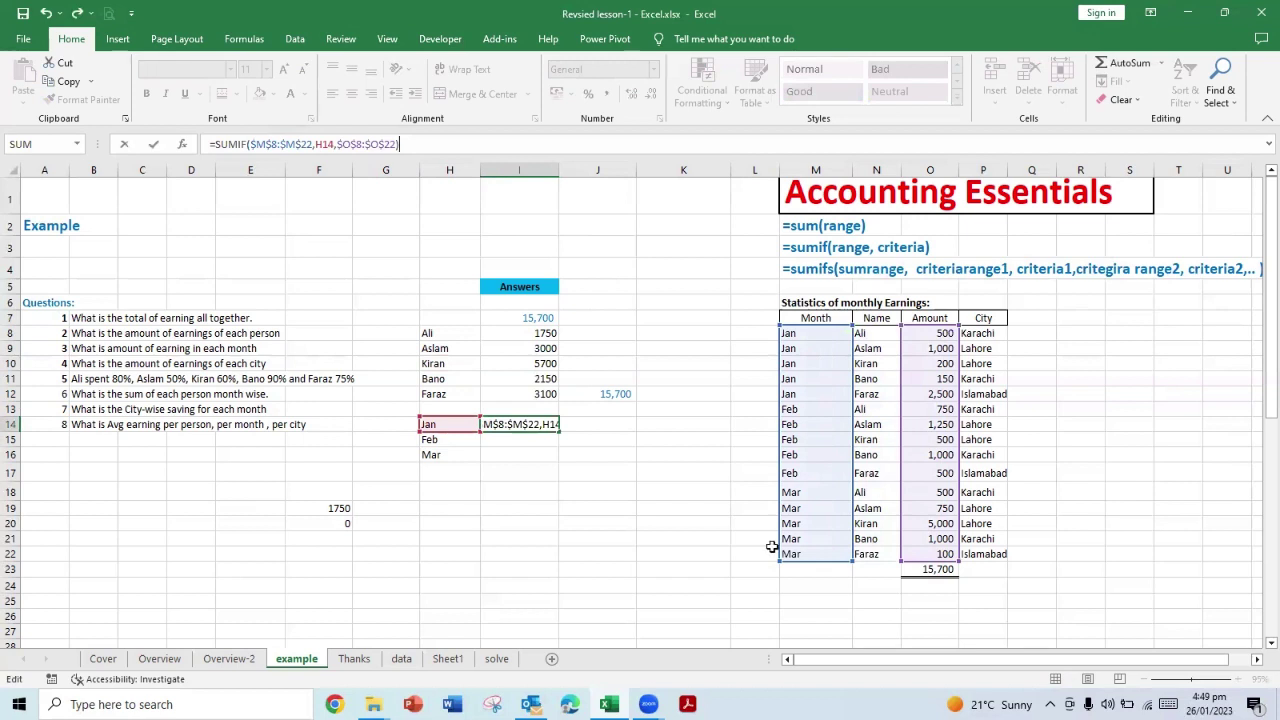
{"action": "key", "text": "Return"}
{"action": "key", "text": "Up"}
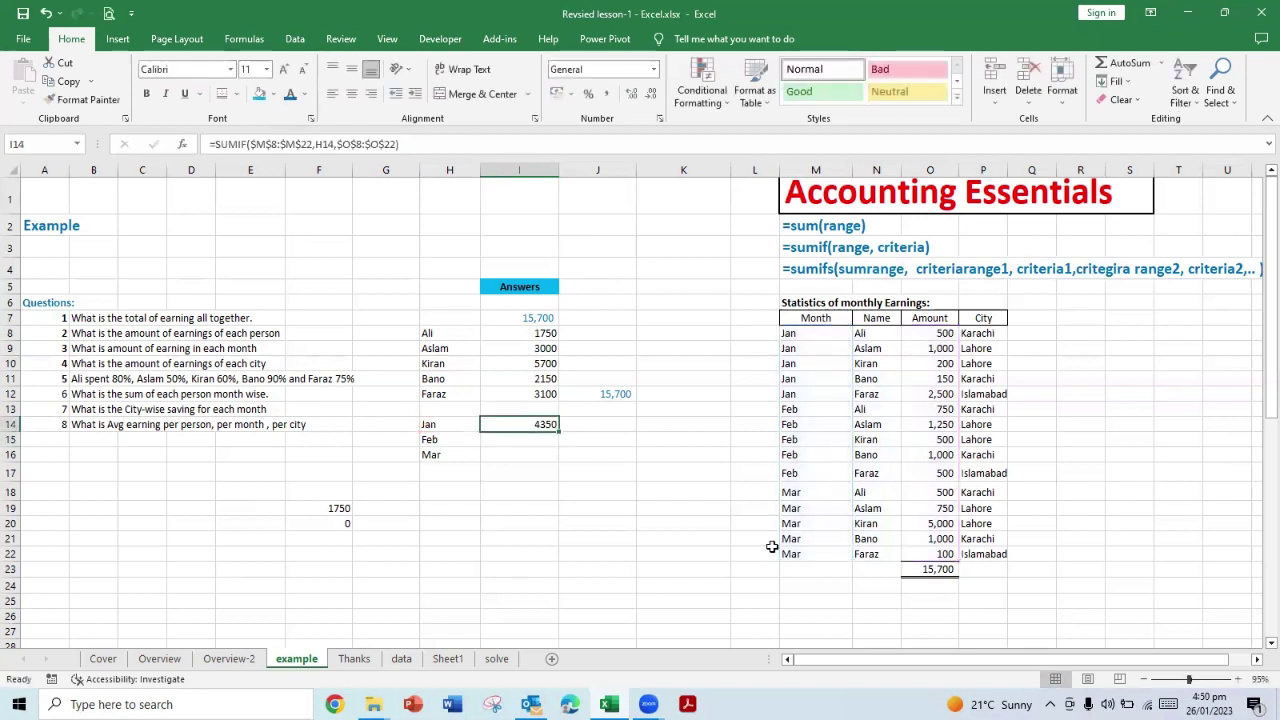
Step: Copy the monthly SUMIF formula from I14 into I15:I16 for Feb and Mar
{"action": "key", "text": "ctrl+c"}
{"action": "key", "text": "Down"}
{"action": "key", "text": "shift+Down"}
{"action": "key", "text": "Return"}
{"action": "key", "text": "Down"}
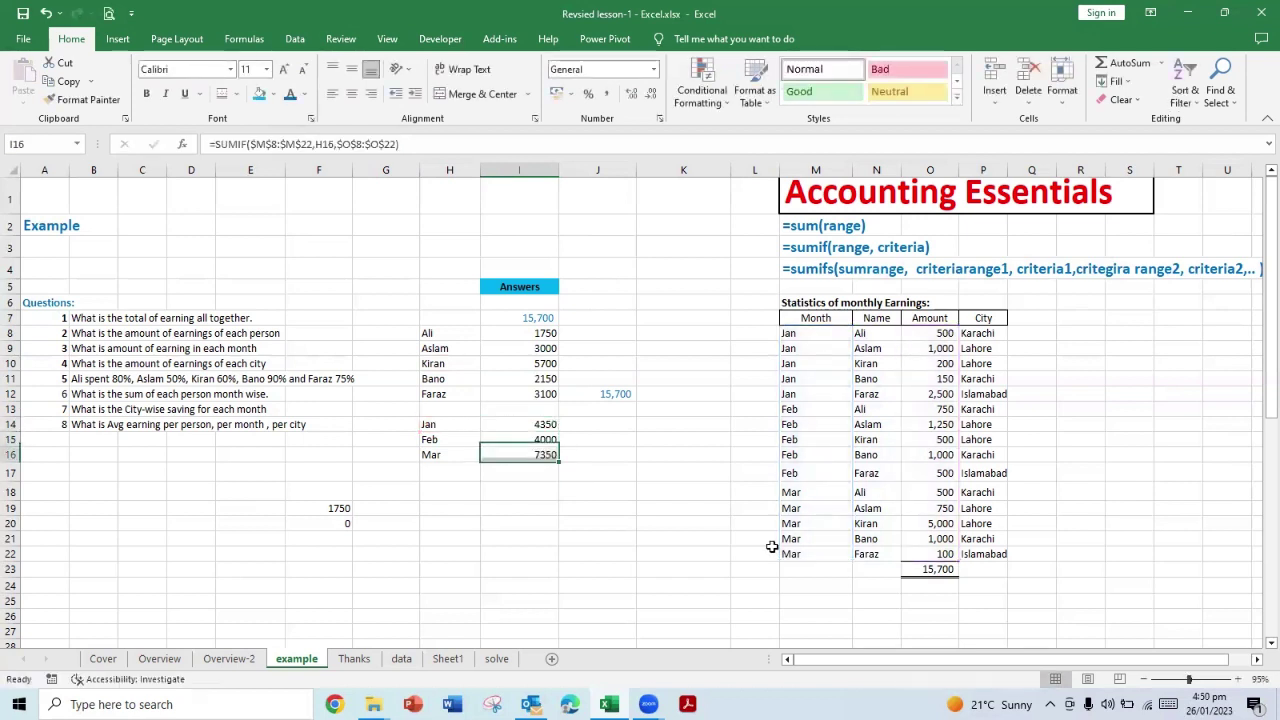
Step: Total the three monthly amounts in J16 with =SUM(I14:I16) and set its font colour to blue
{"action": "key", "text": "Right"}
{"action": "key", "text": "Down"}
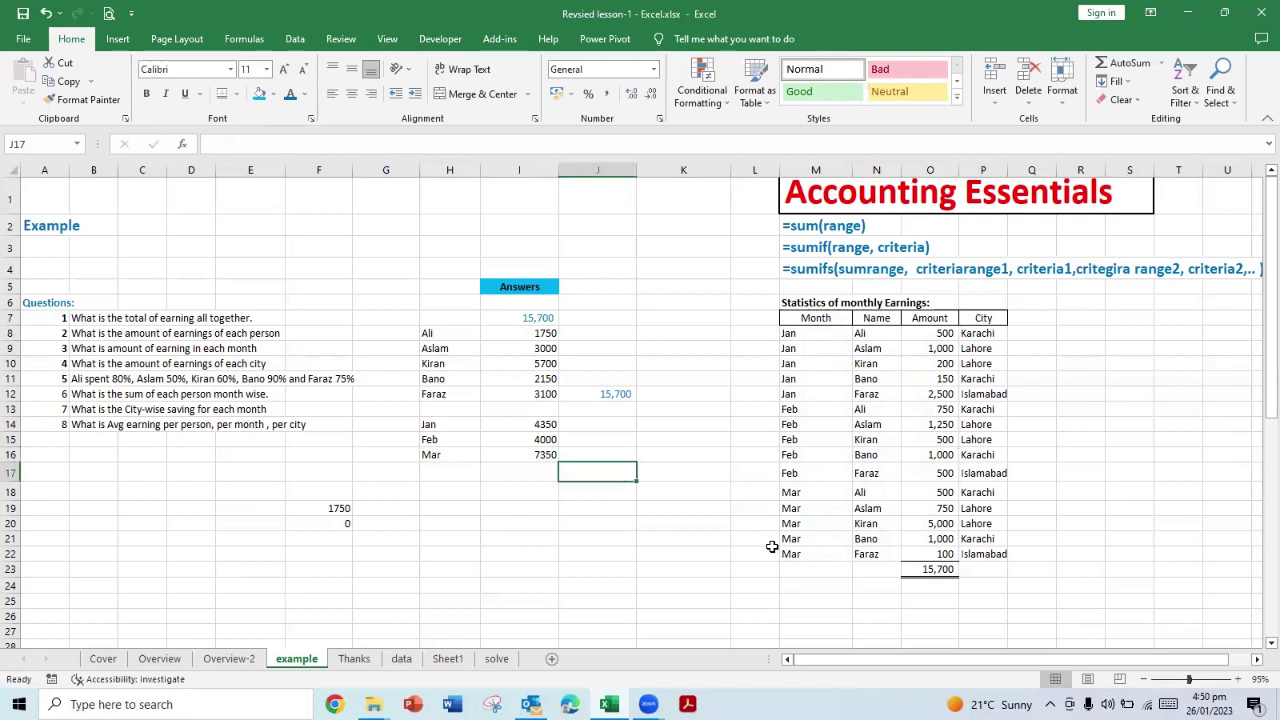
{"action": "key", "text": "Up"}
{"action": "type", "text": "=su"}
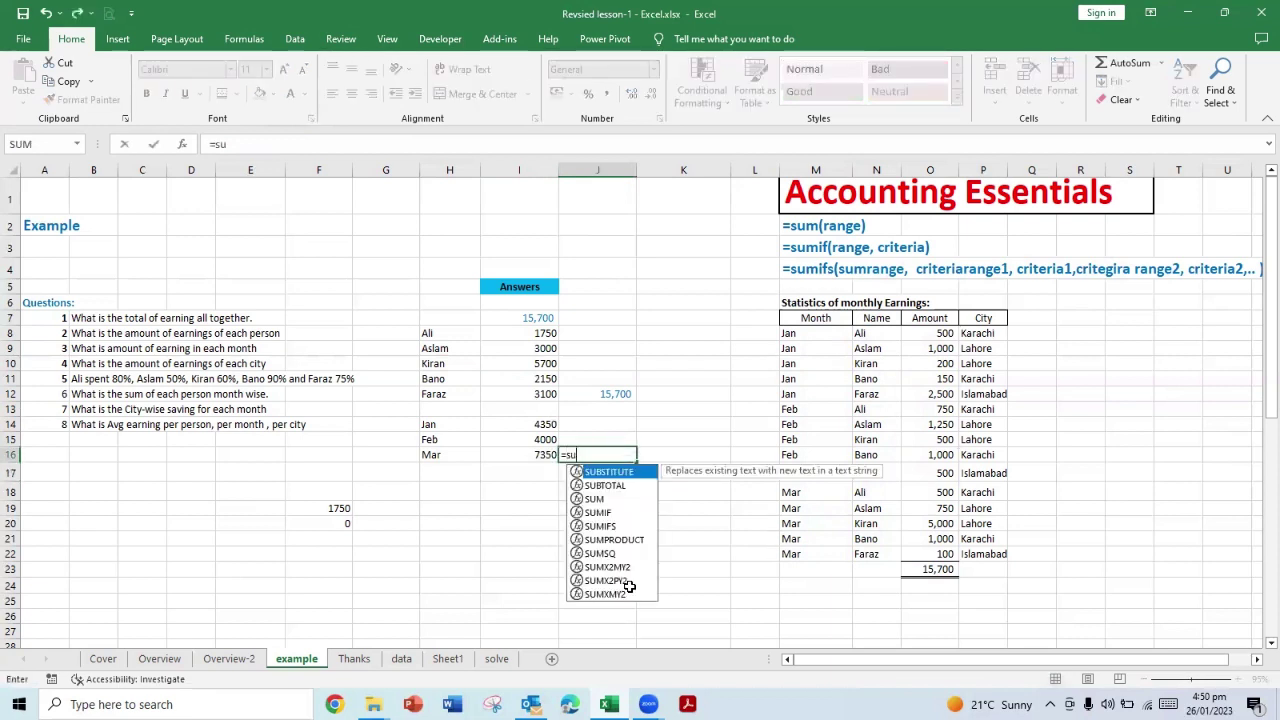
{"action": "type", "text": "m("}
{"action": "key", "text": "Left"}
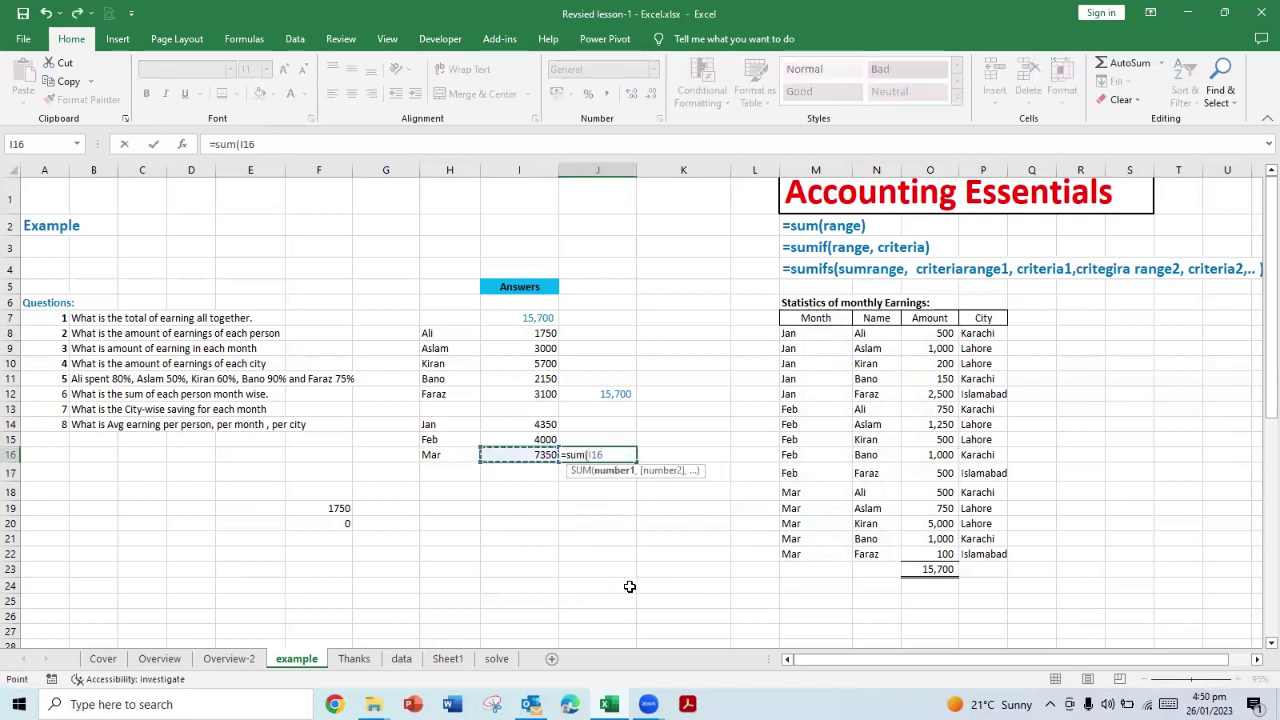
{"action": "key", "text": "shift+Up"}
{"action": "key", "text": "shift+Up"}
{"action": "type", "text": ")"}
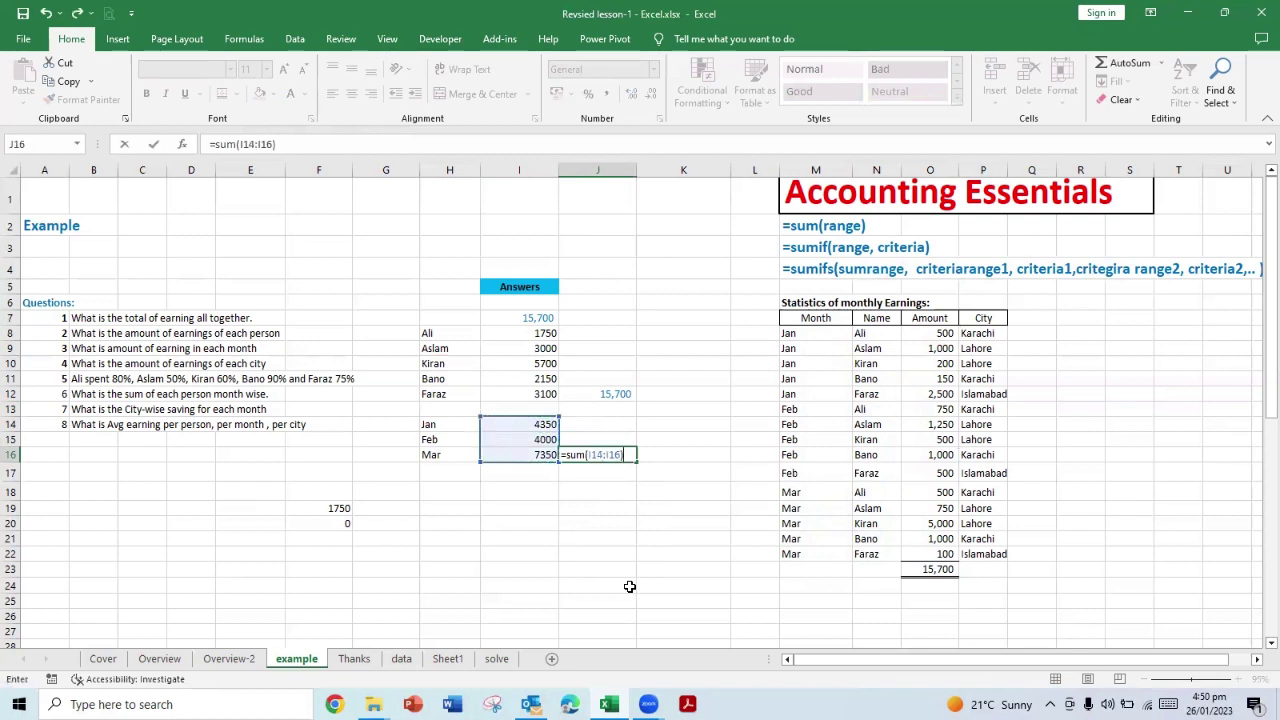
{"action": "key", "text": "Return"}
{"action": "key", "text": "Up"}
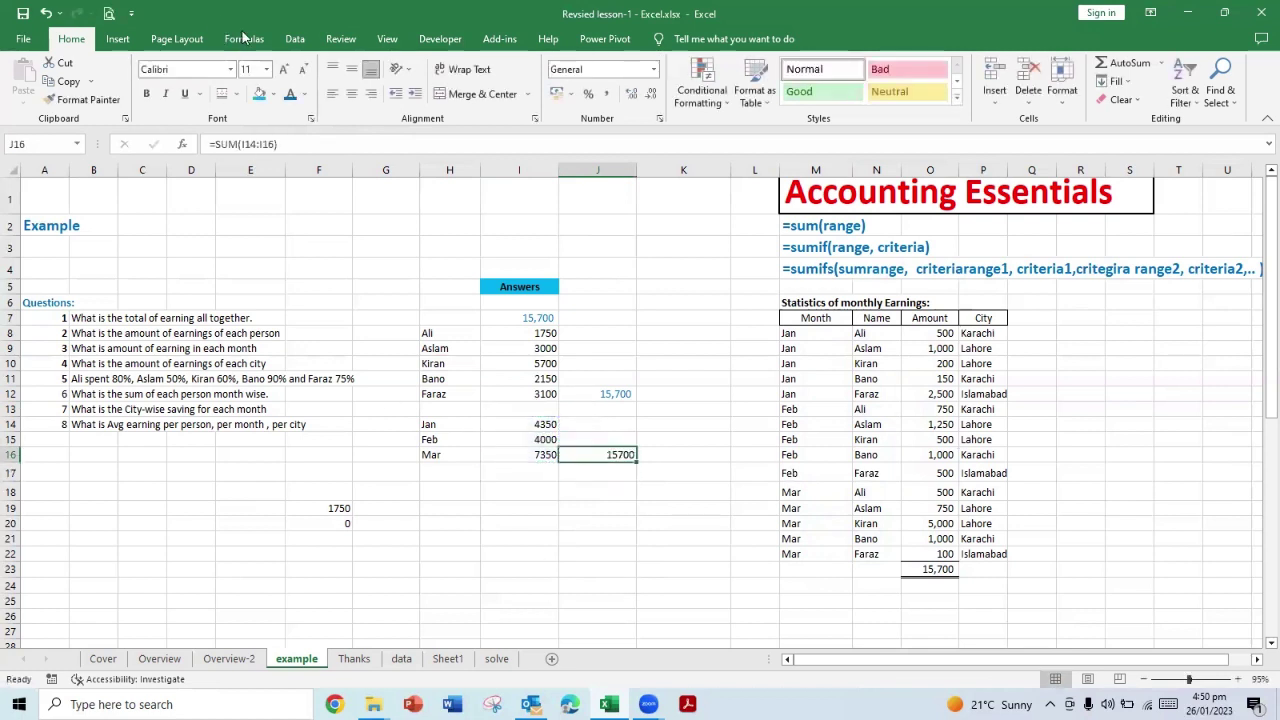
{"action": "left_click", "coordinate": [288, 97]}
{"action": "left_click", "coordinate": [535, 523]}
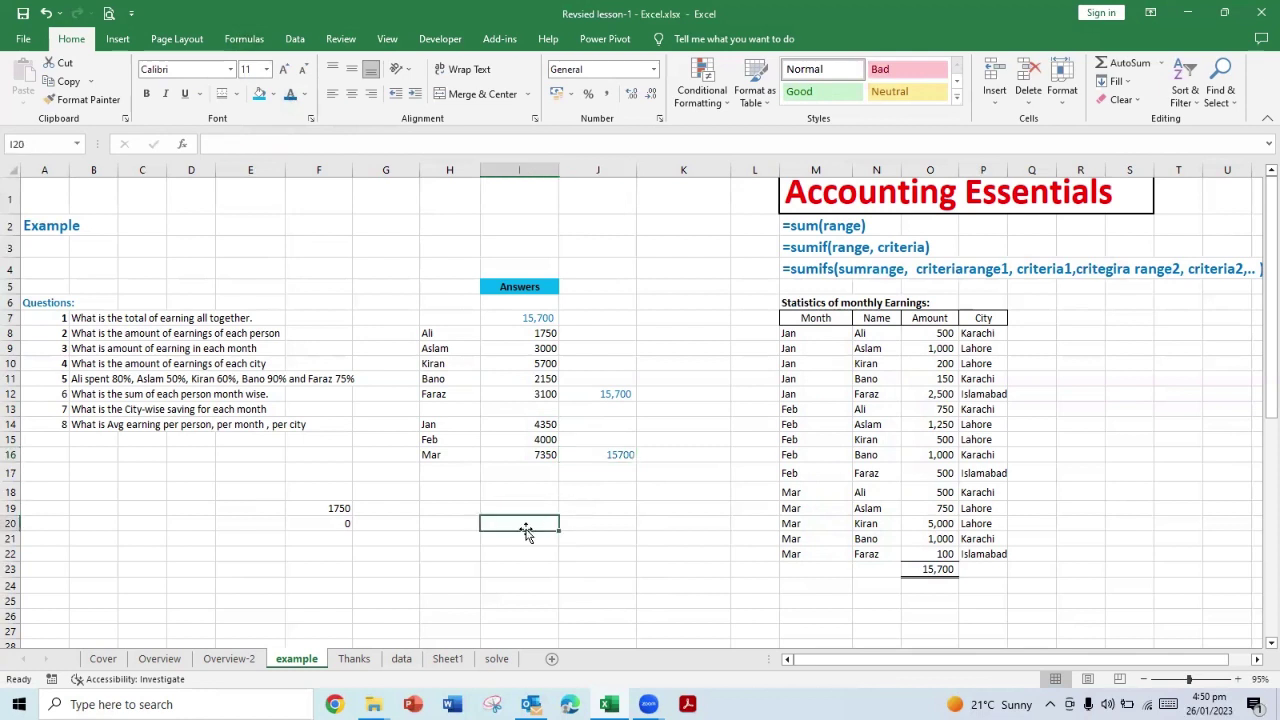
Step: Copy the SUMIF formula from I16 into I18 to start the earnings per city
{"action": "left_click", "coordinate": [107, 379]}
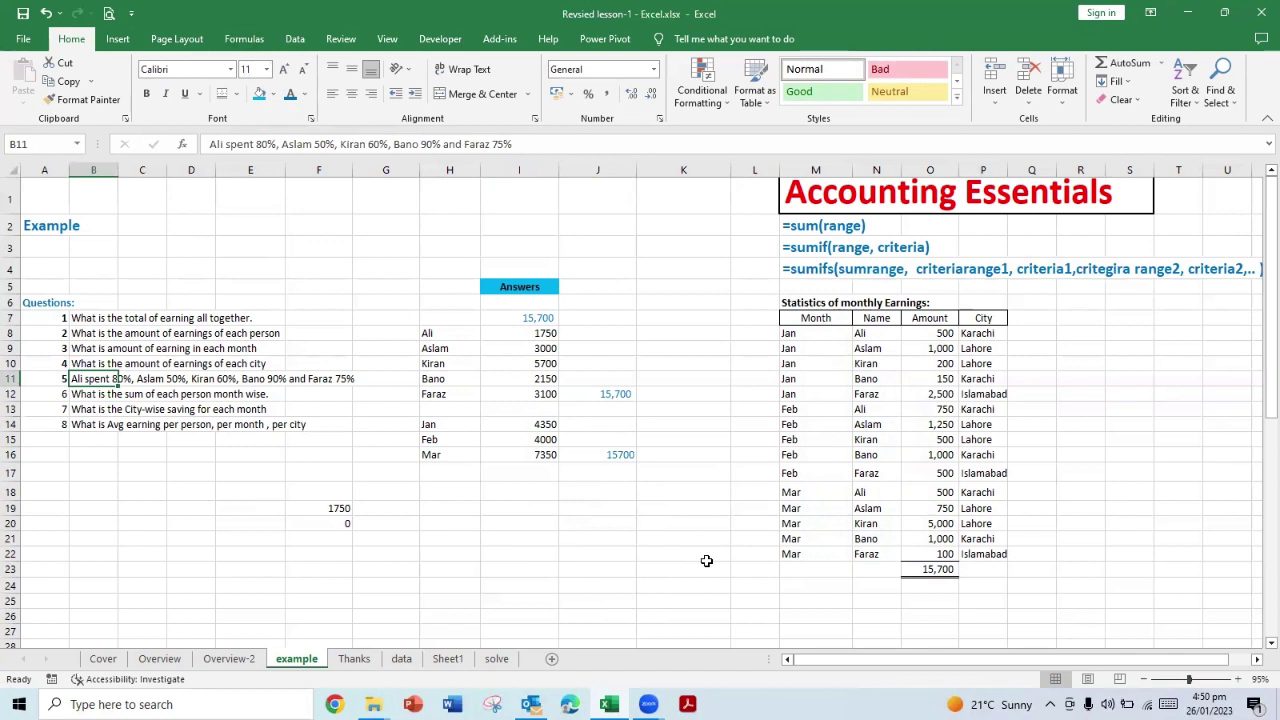
{"action": "key", "text": "Down"}
{"action": "key", "text": "Down"}
{"action": "key", "text": "Right"}
{"action": "key", "text": "Right"}
{"action": "key", "text": "Right"}
{"action": "key", "text": "Right"}
{"action": "key", "text": "Right"}
{"action": "key", "text": "Right"}
{"action": "key", "text": "Right"}
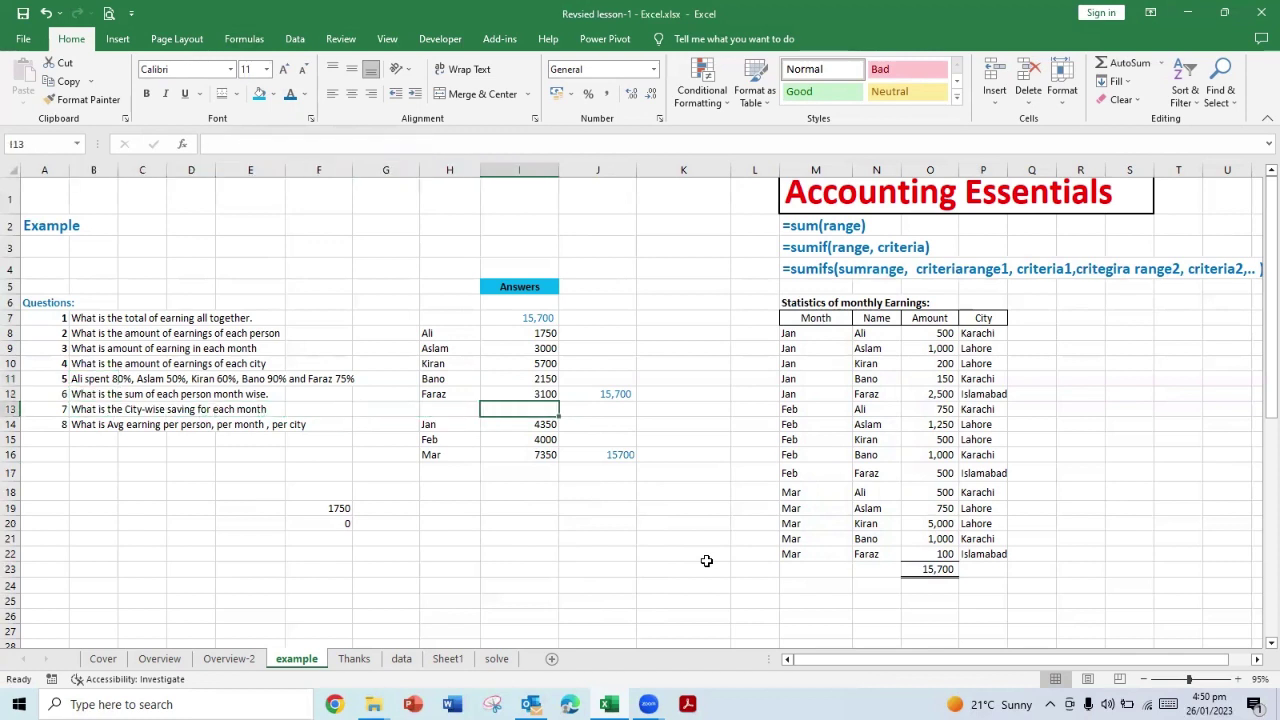
{"action": "key", "text": "Down"}
{"action": "key", "text": "Down"}
{"action": "key", "text": "Down"}
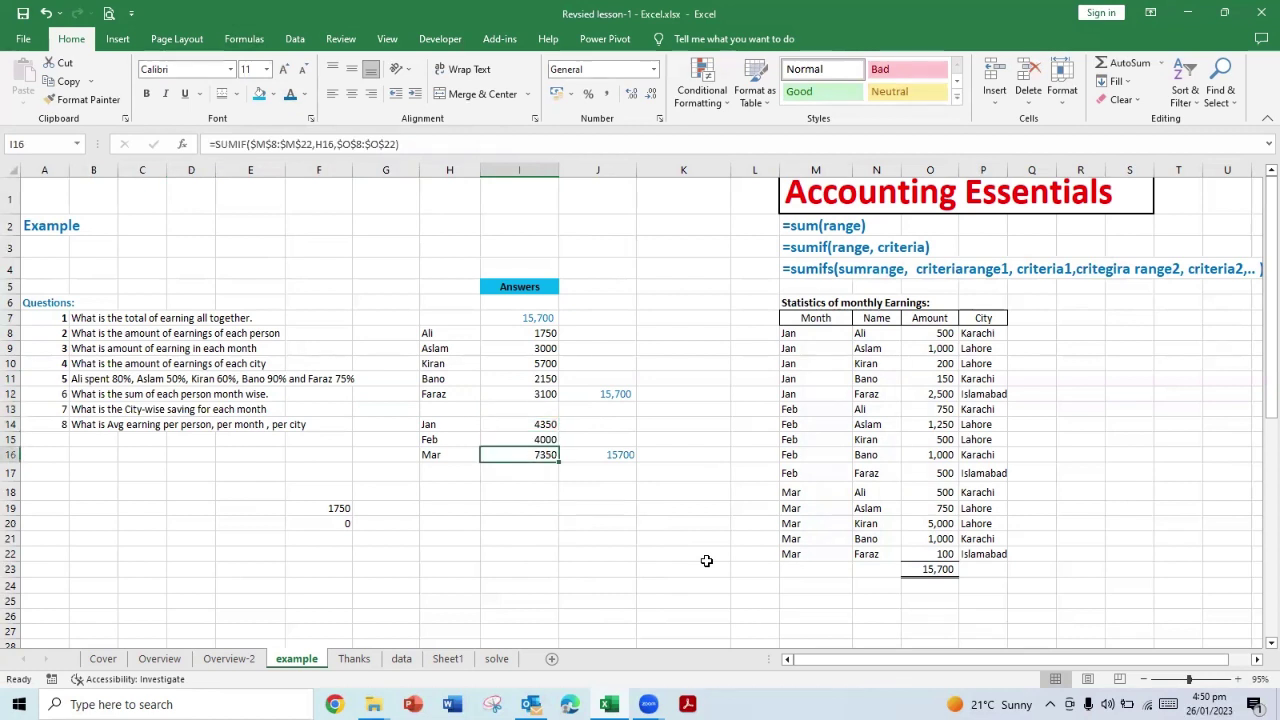
{"action": "key", "text": "ctrl+c"}
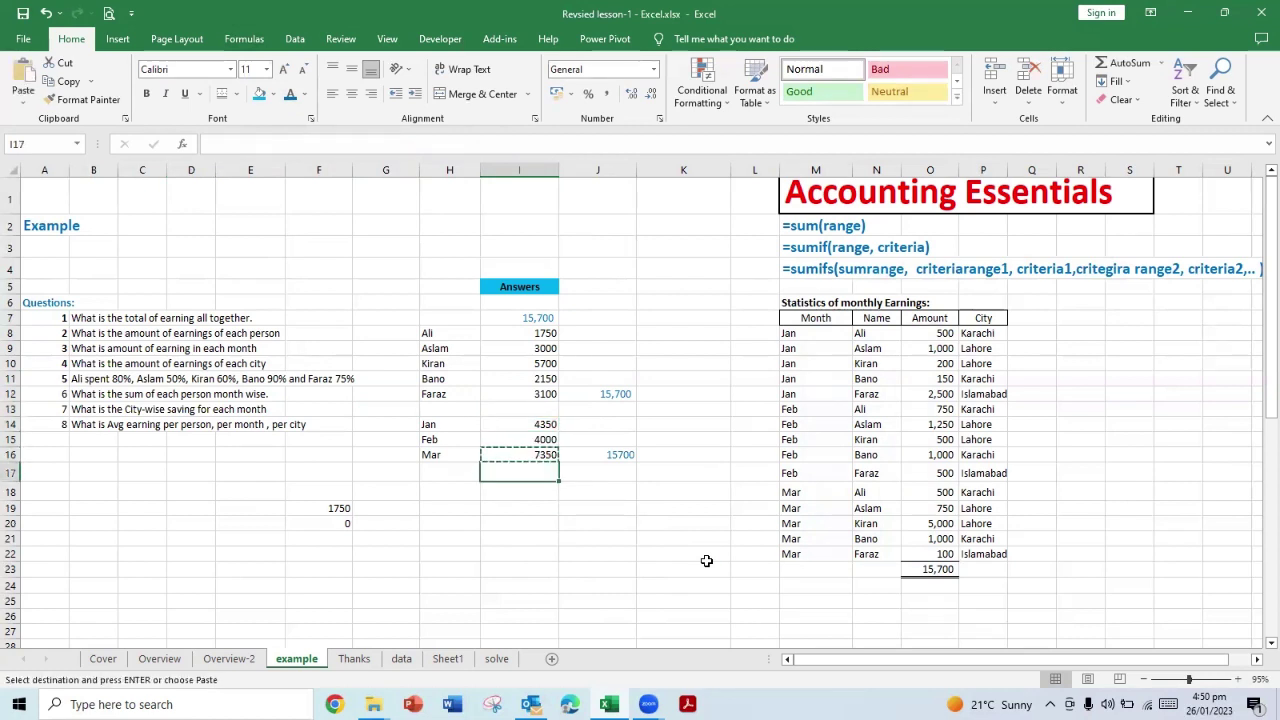
{"action": "key", "text": "Down"}
{"action": "key", "text": "Down"}
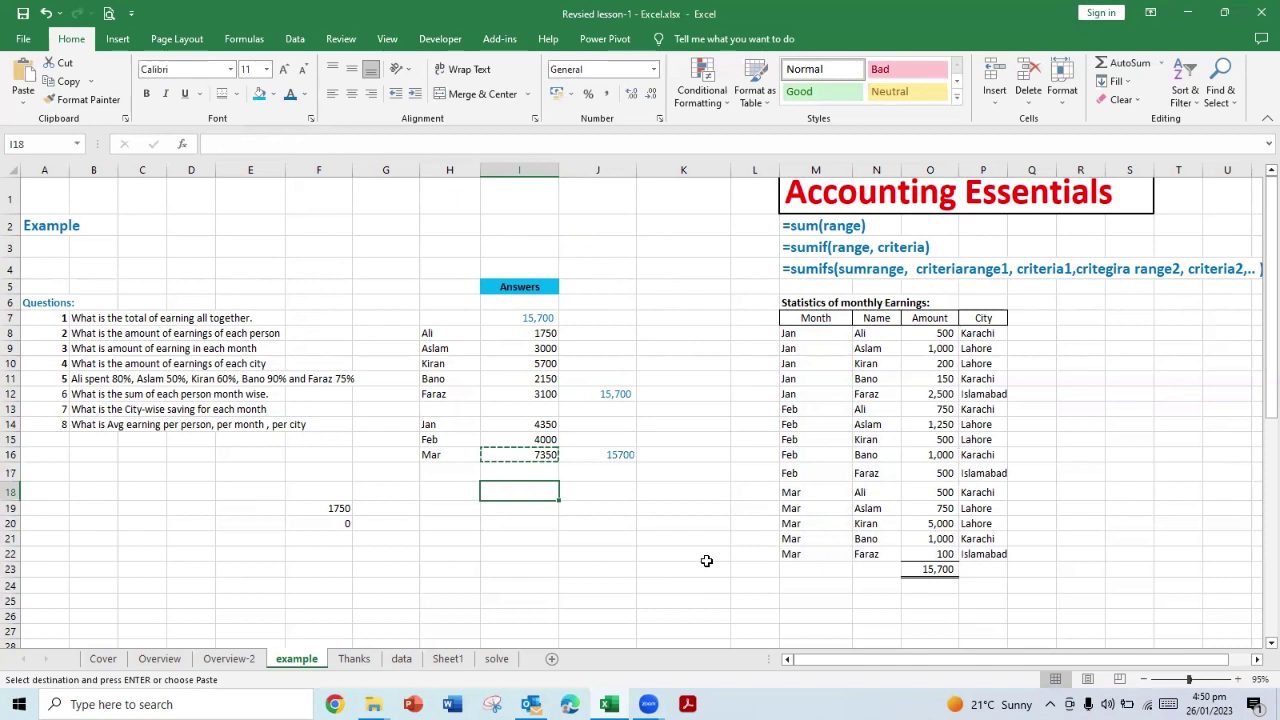
{"action": "key", "text": "Return"}
Step: Enter the city labels Karachi, Lahore and Islamabad in H18:H20
{"action": "key", "text": "Left"}
{"action": "key", "text": "Up"}
{"action": "key", "text": "Down"}
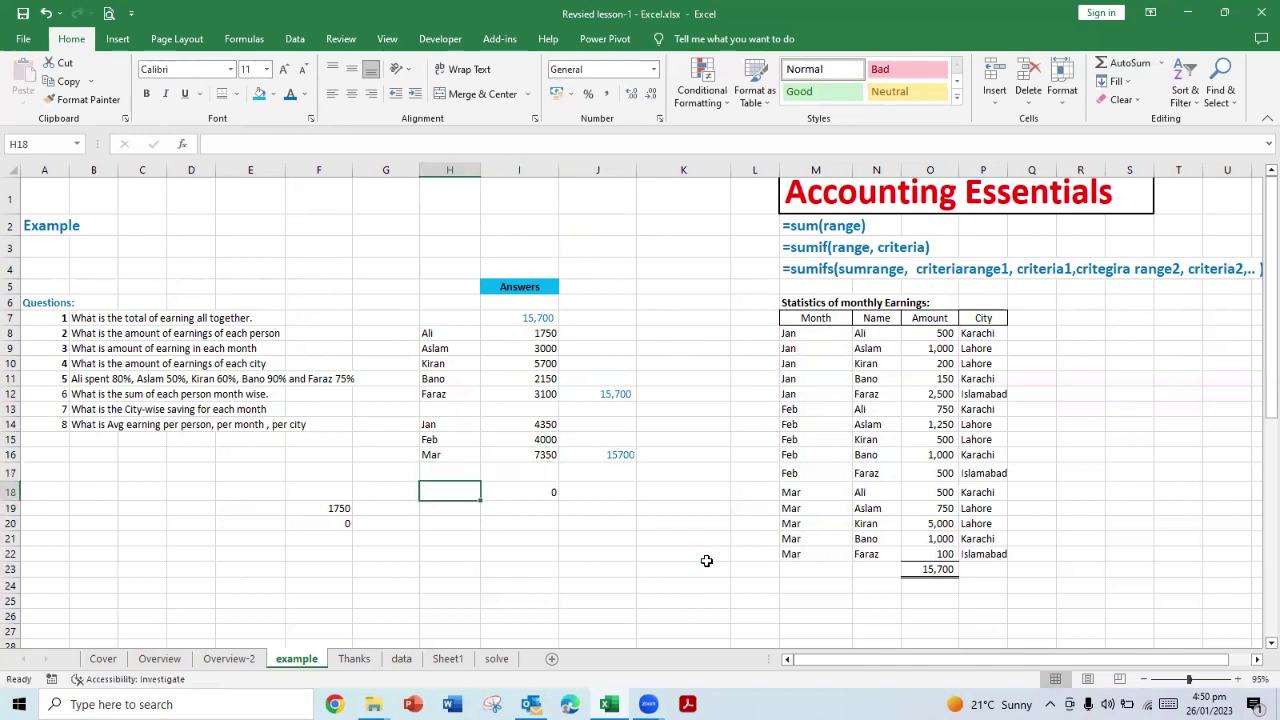
{"action": "type", "text": "Kar"}
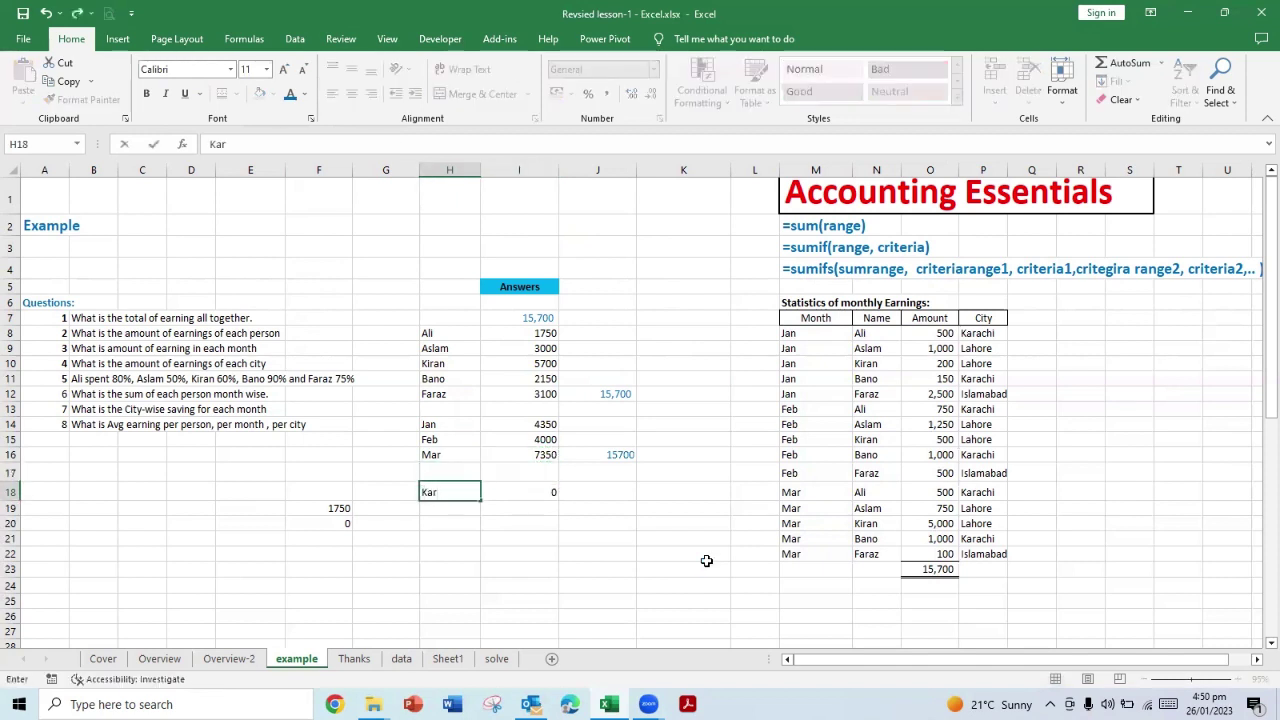
{"action": "key", "text": "Return"}
{"action": "key", "text": "Up"}
{"action": "type", "text": "Karachi"}
{"action": "key", "text": "Return"}
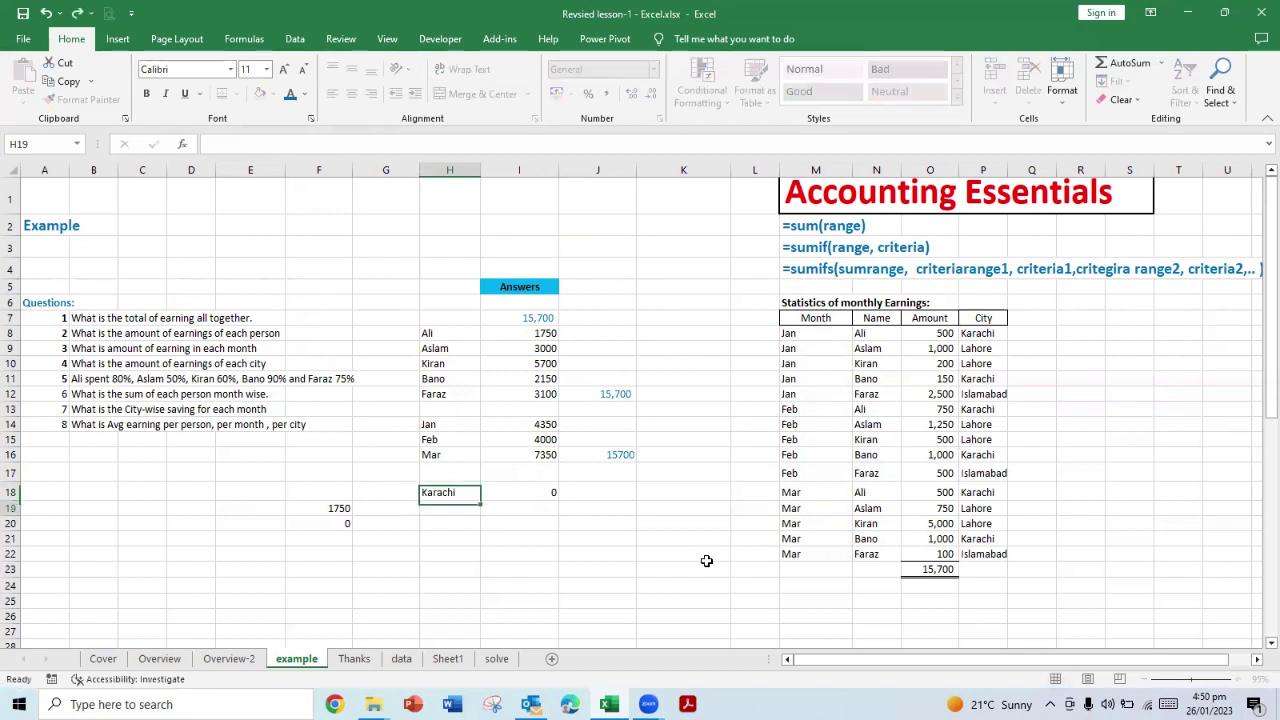
{"action": "type", "text": "La"}
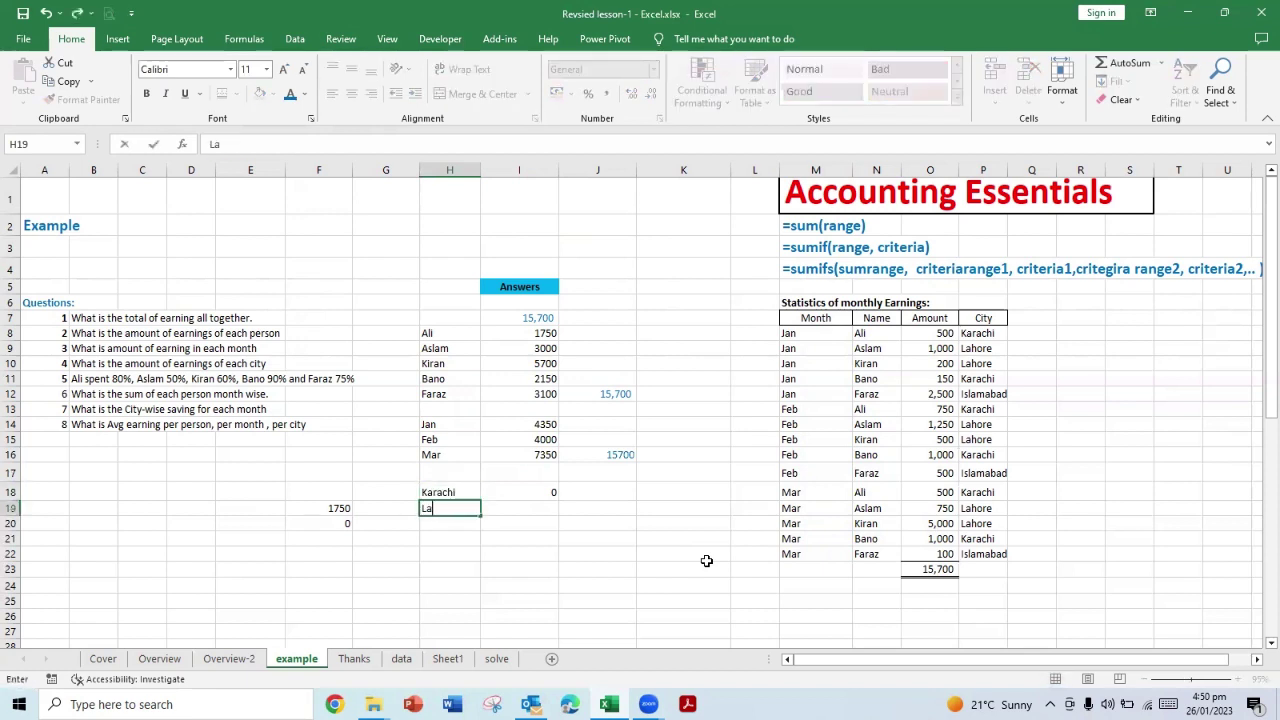
{"action": "type", "text": "hore"}
{"action": "key", "text": "Return"}
{"action": "type", "text": "Islamaba"}
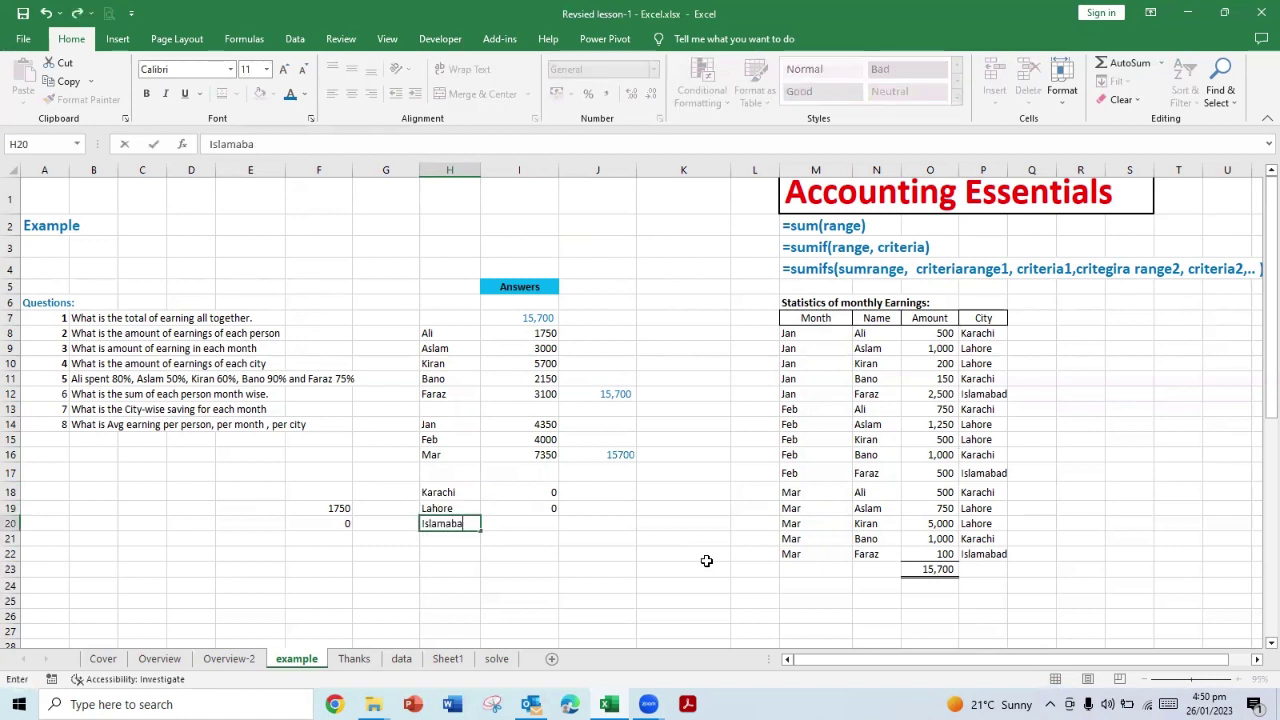
{"action": "type", "text": "d"}
{"action": "key", "text": "Return"}
Step: Move the criteria range in I18's formula to the City column, giving =SUMIF($P$8:$P$22,H18,$O$8:$O$22)
{"action": "key", "text": "Up"}
{"action": "key", "text": "Up"}
{"action": "key", "text": "Up"}
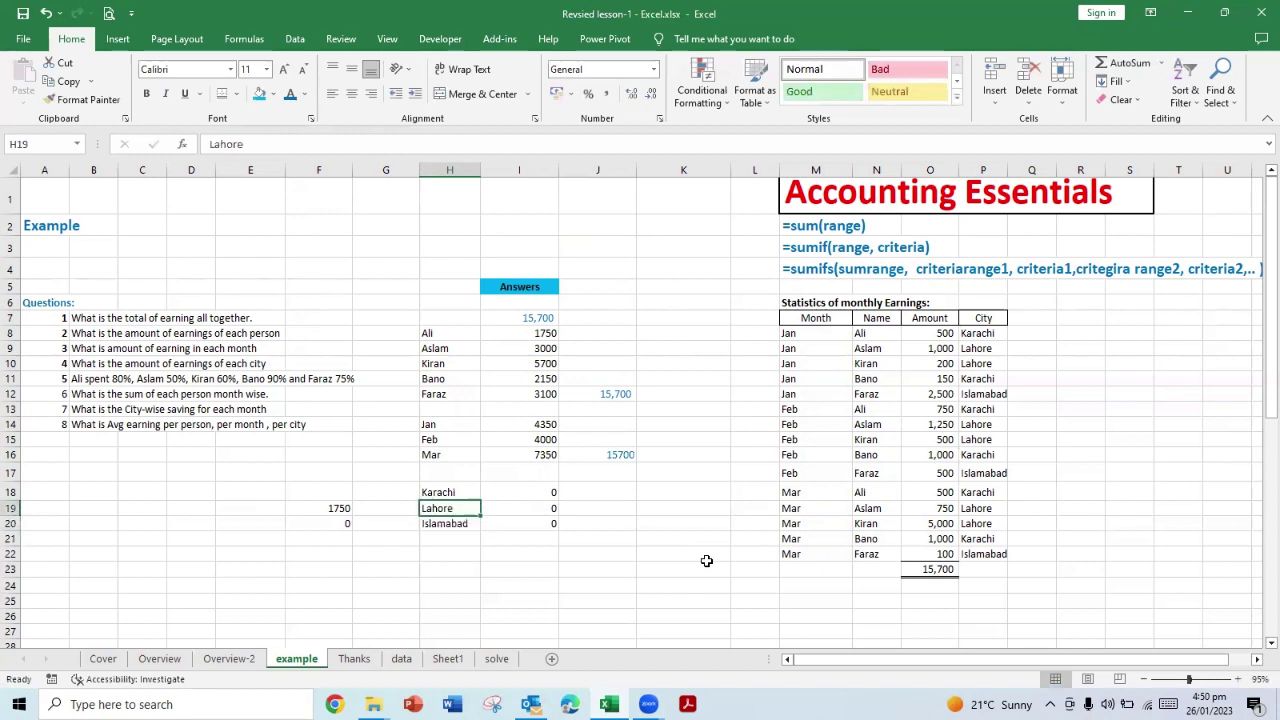
{"action": "key", "text": "Right"}
{"action": "key", "text": "F2"}
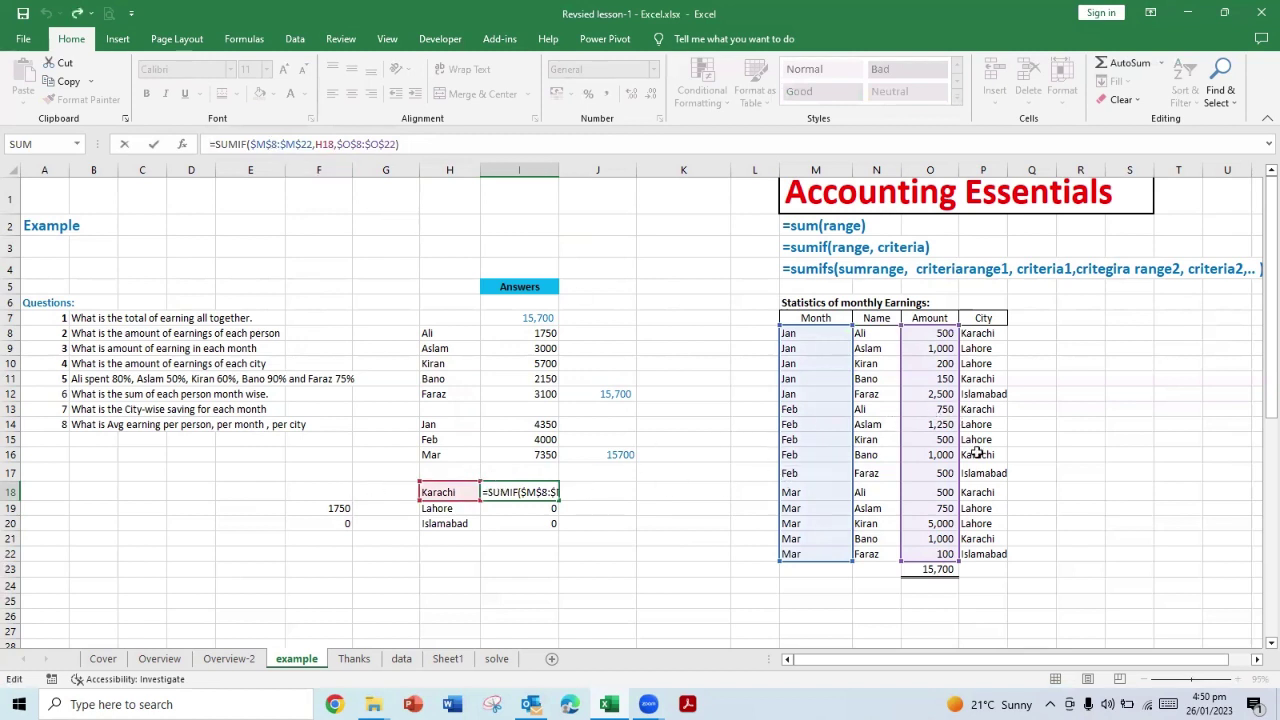
{"action": "left_click_drag", "start_coordinate": [851, 414], "coordinate": [965, 420]}
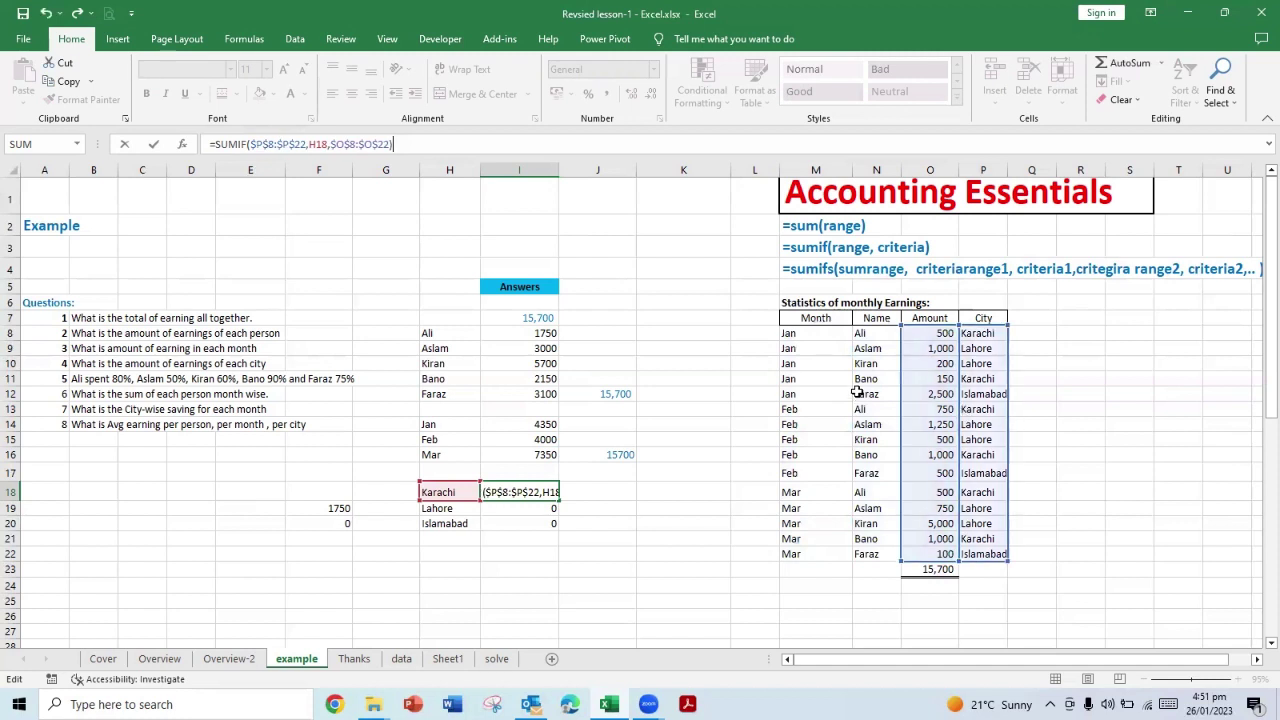
{"action": "key", "text": "ctrl+Return"}
Step: Copy the city SUMIF formula from I18 into I19:I20 for Lahore and Islamabad
{"action": "key", "text": "ctrl+c"}
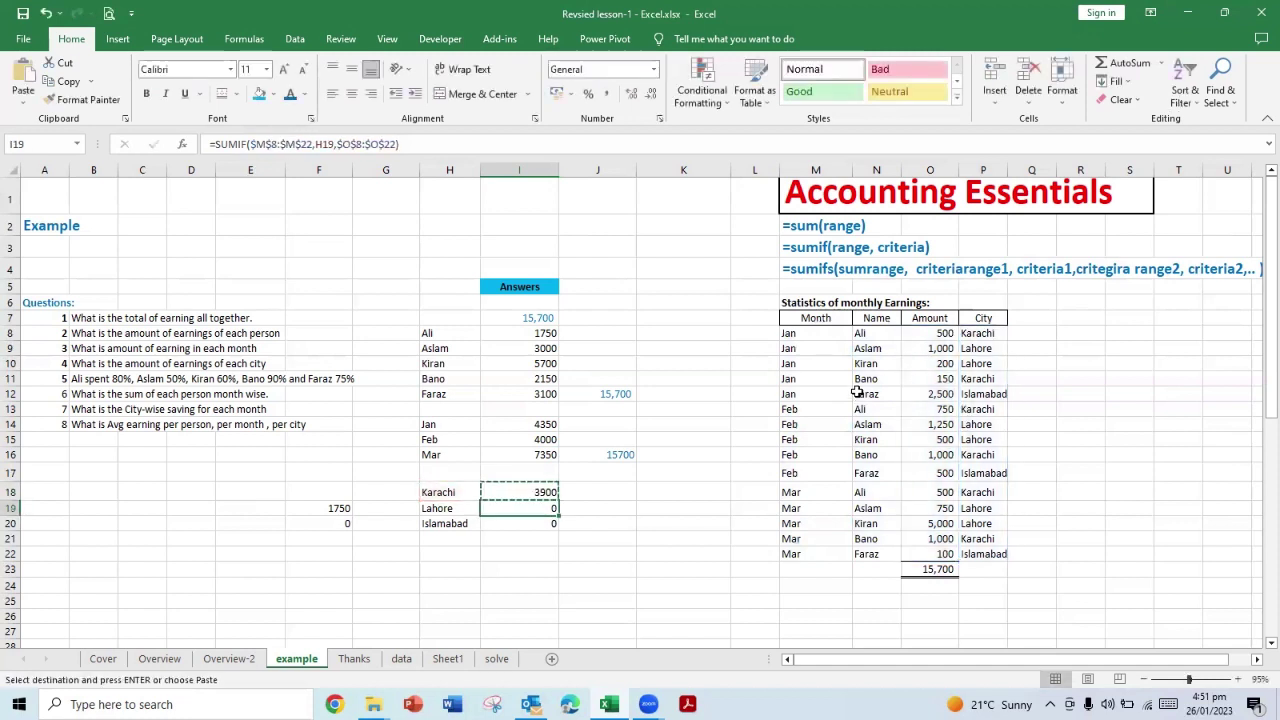
{"action": "key", "text": "Down"}
{"action": "key", "text": "shift+Down"}
{"action": "key", "text": "Return"}
Step: Copy the check total from J16 into J20 so it sums the city amounts in I18:I20
{"action": "key", "text": "Right"}
{"action": "key", "text": "Up"}
{"action": "key", "text": "Up"}
{"action": "key", "text": "Up"}
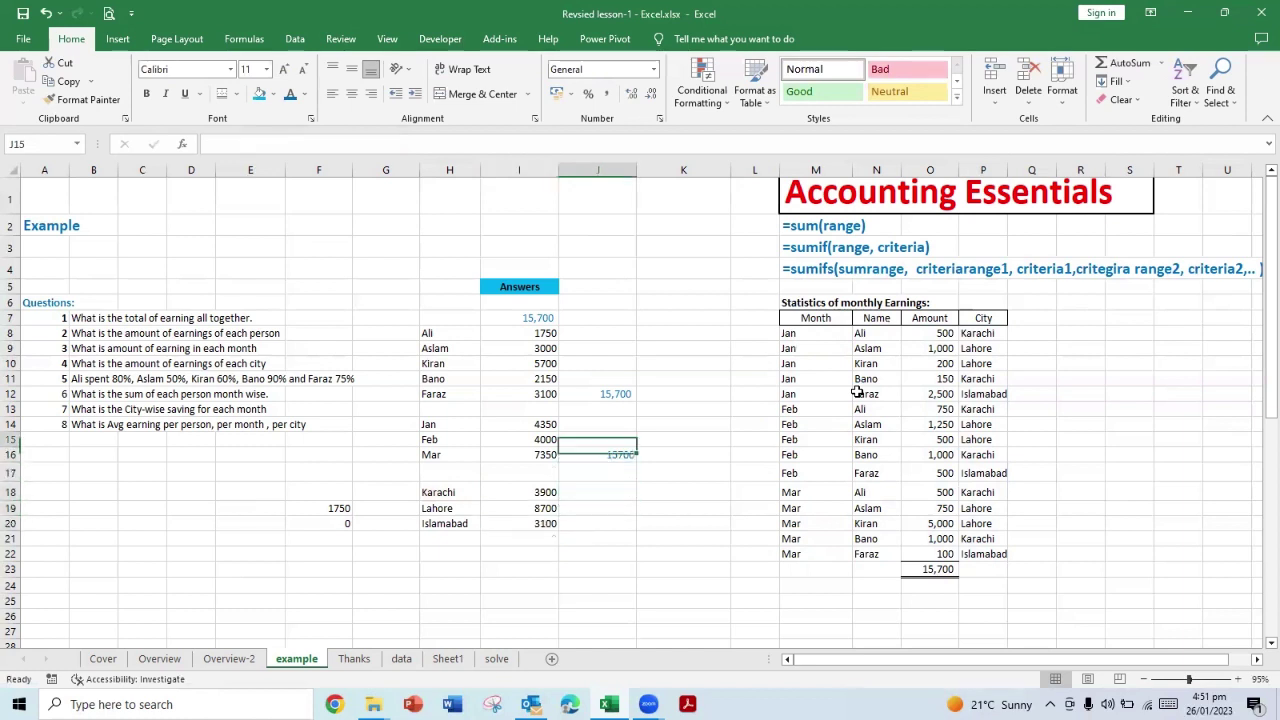
{"action": "key", "text": "ctrl+c"}
{"action": "key", "text": "Down"}
{"action": "key", "text": "Down"}
{"action": "key", "text": "Down"}
{"action": "key", "text": "Down"}
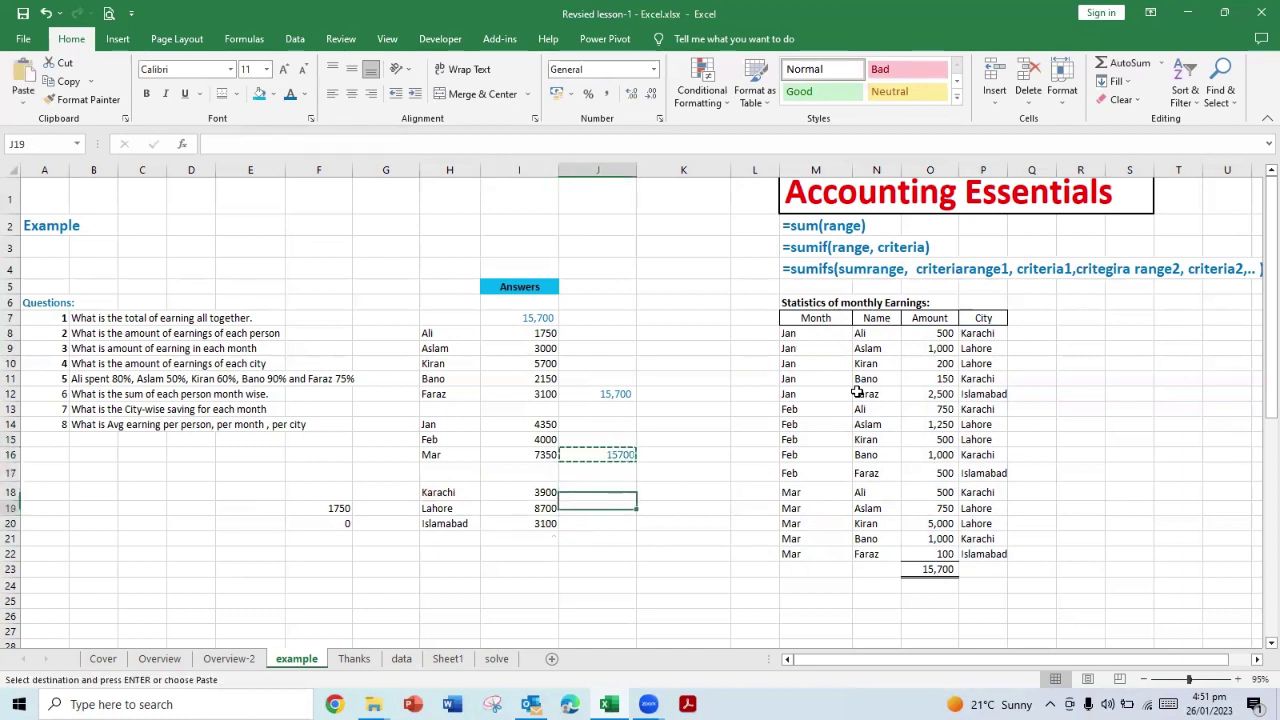
{"action": "key", "text": "Return"}
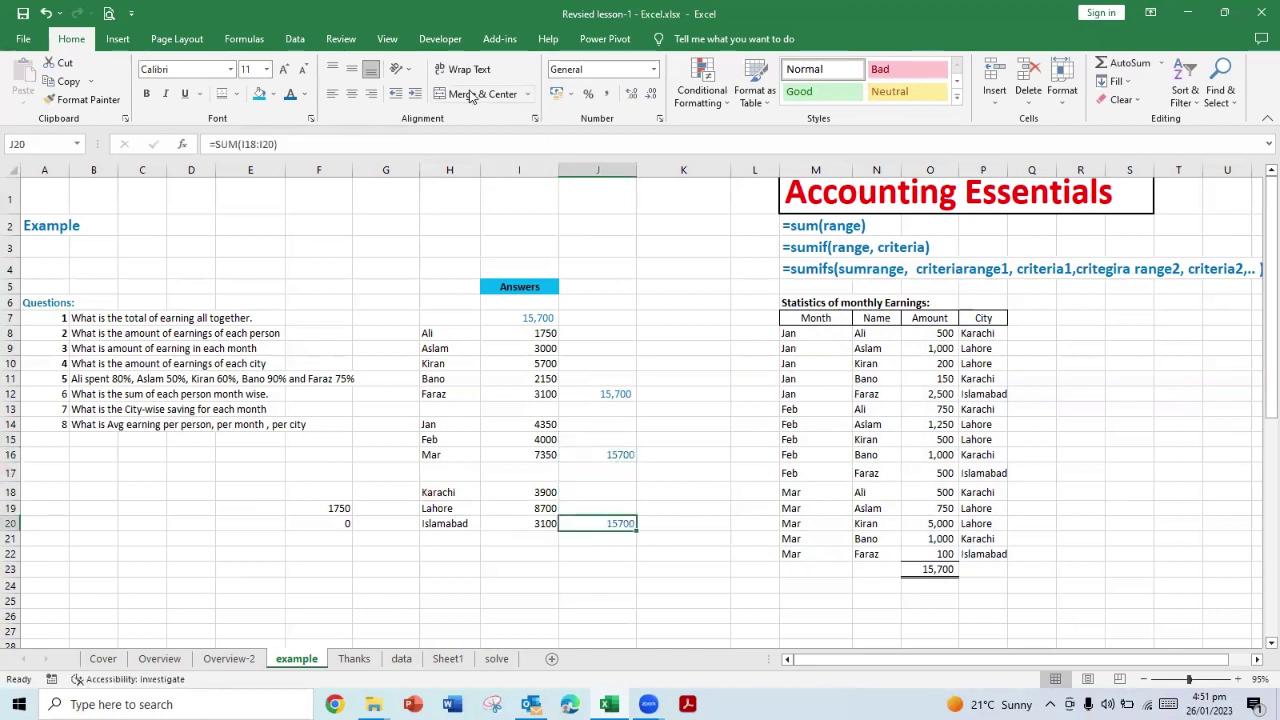
{"action": "left_click", "coordinate": [667, 471]}
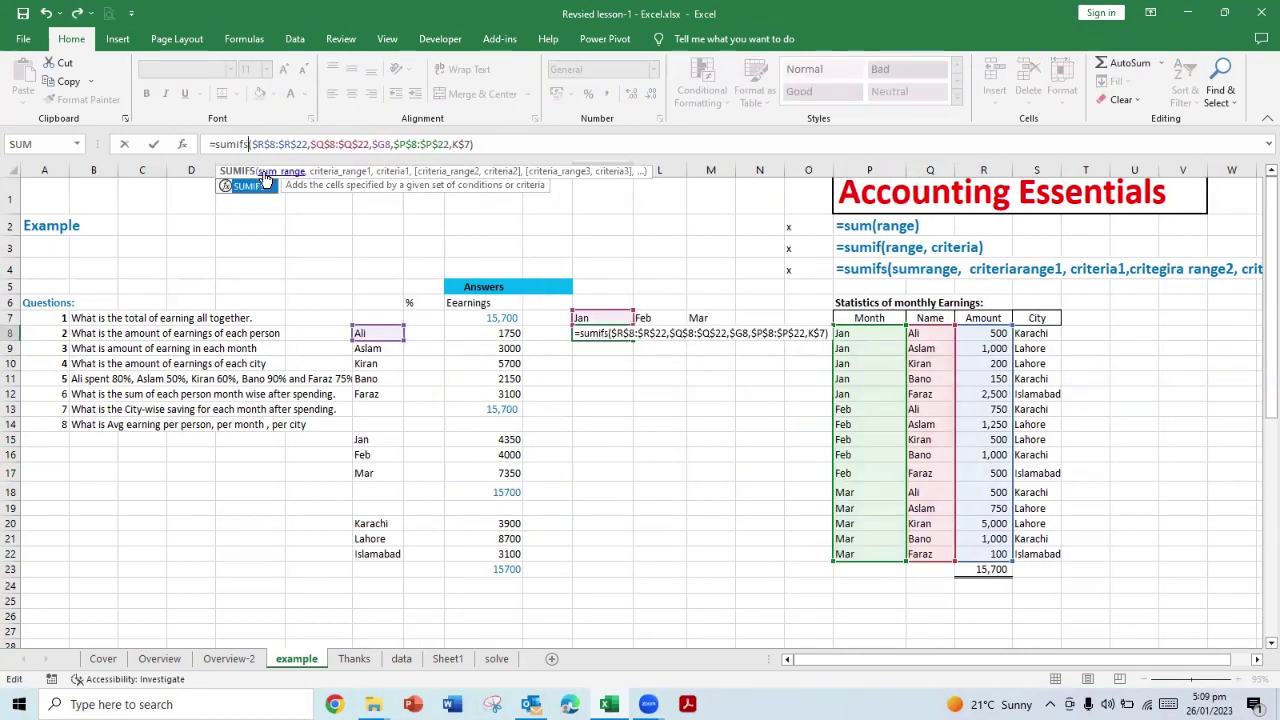
Step: Complete the SUMIFS formula in K8 and copy it across K8:M12 to fill the person-by-month grid
{"action": "key", "text": "ctrl+Return"}
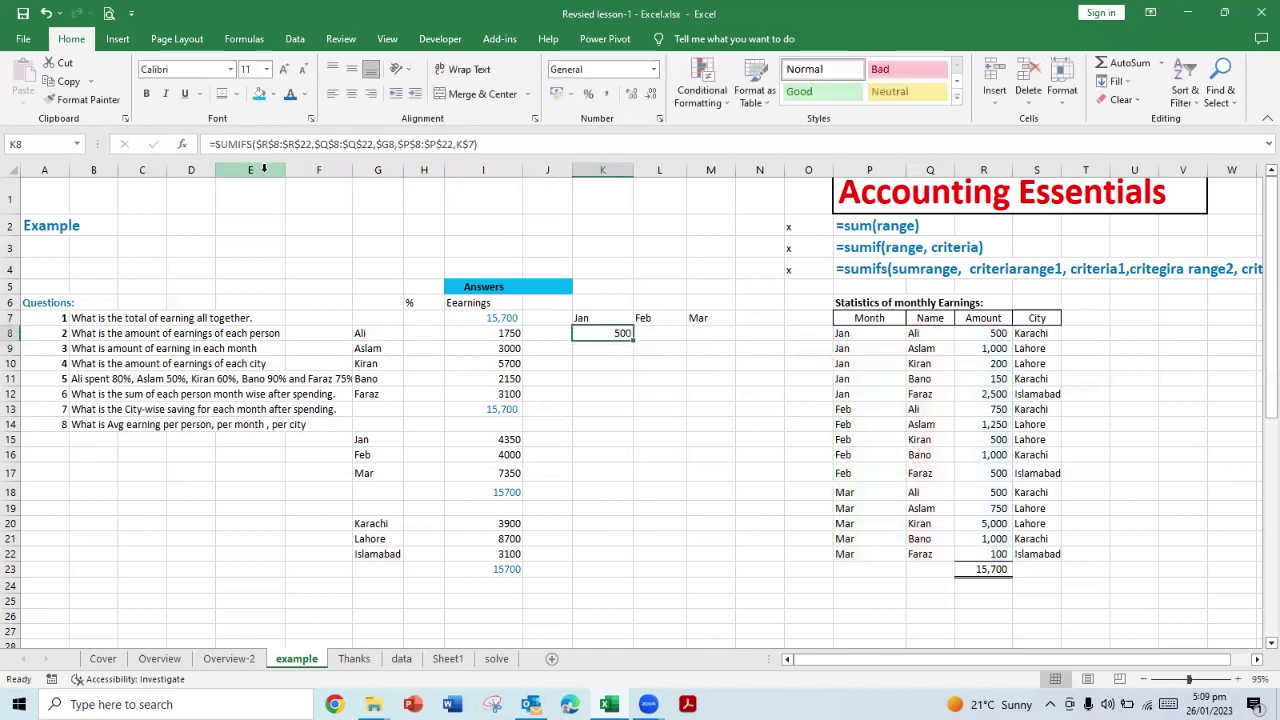
{"action": "key", "text": "ctrl+c"}
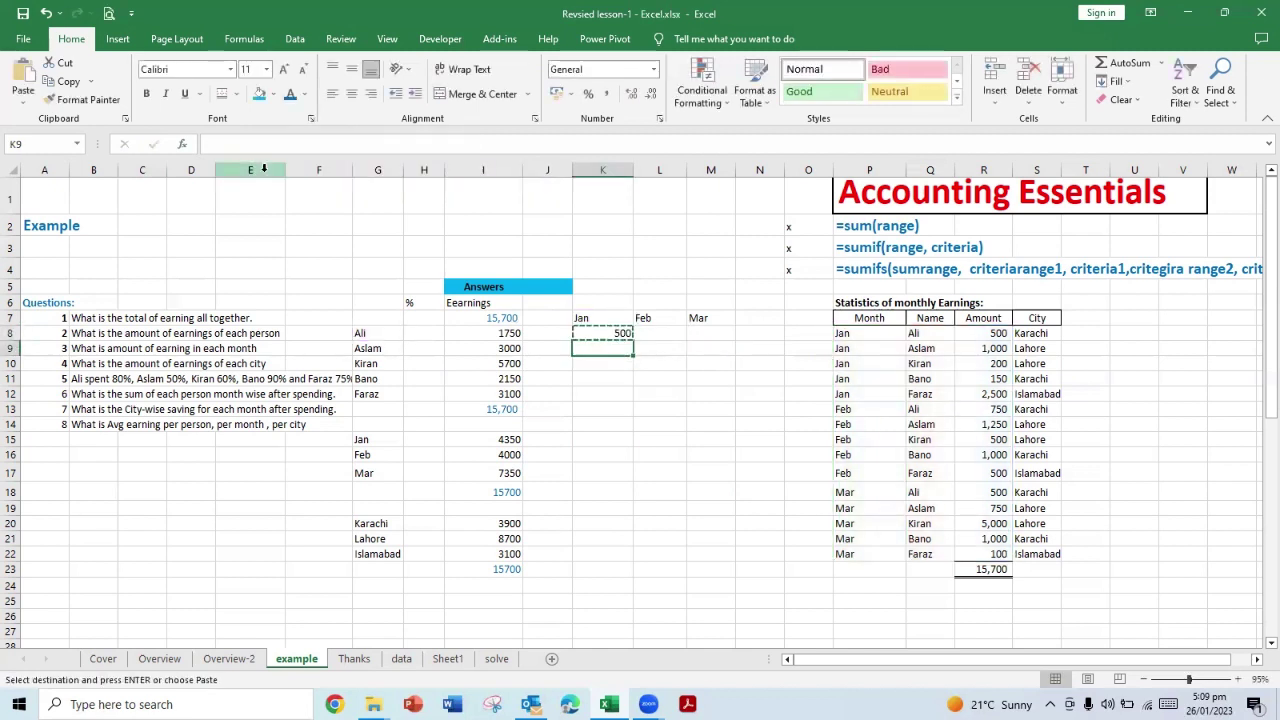
{"action": "key", "text": "shift+Down"}
{"action": "key", "text": "shift+Down"}
{"action": "key", "text": "shift+Down"}
{"action": "key", "text": "shift+Down"}
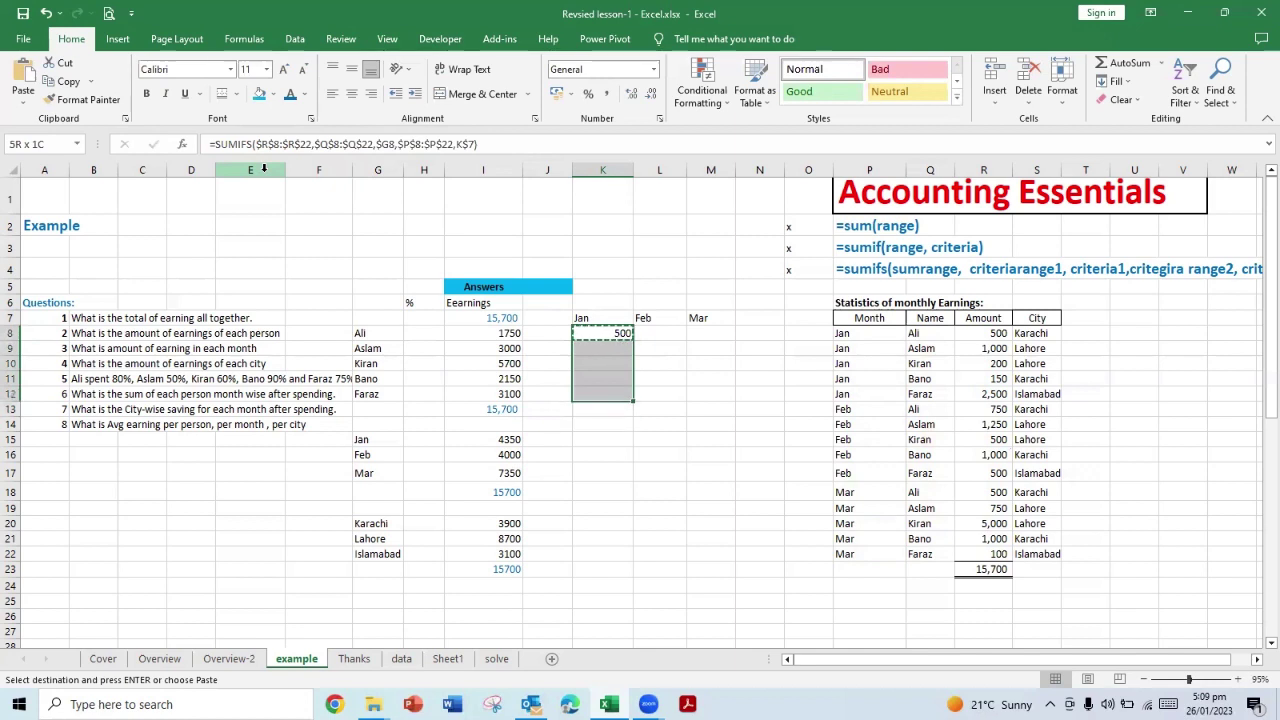
{"action": "key", "text": "shift+Right"}
{"action": "key", "text": "shift+Right"}
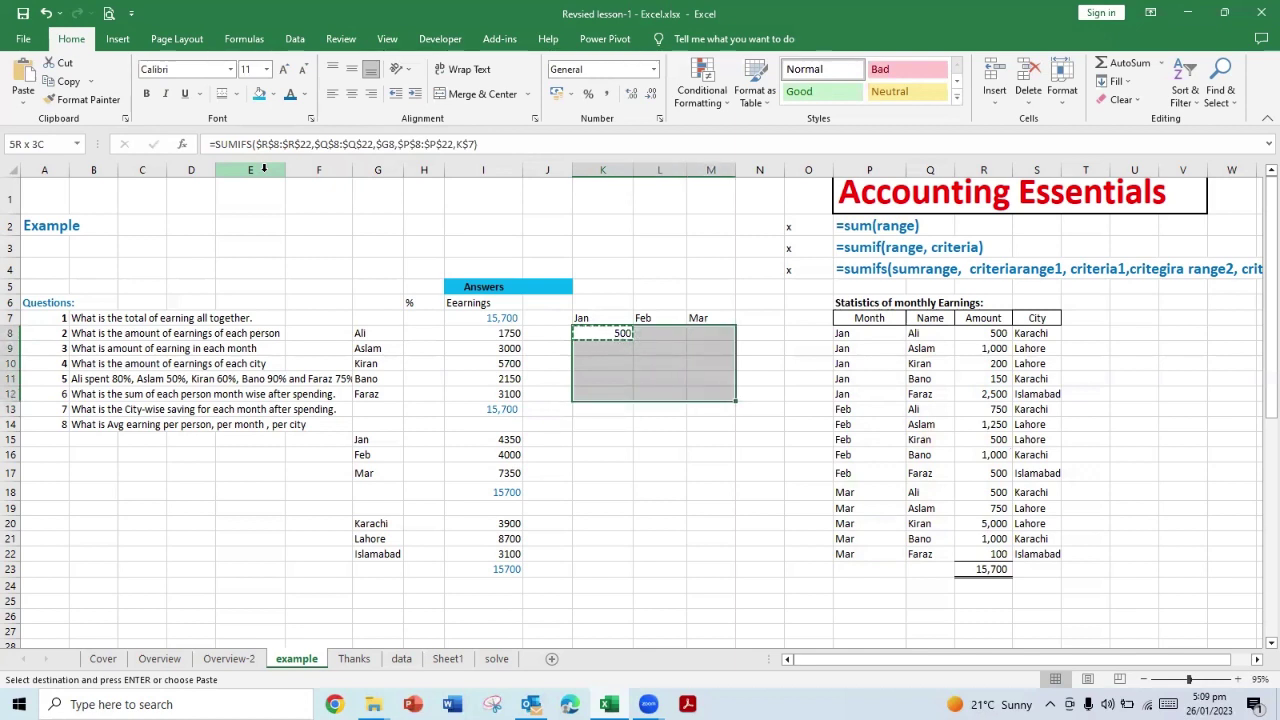
{"action": "key", "text": "Return"}
Step: Add SUM totals for Jan, Feb and Mar beneath the grid in K13:M13
{"action": "key", "text": "Down"}
{"action": "key", "text": "Down"}
{"action": "key", "text": "Down"}
{"action": "key", "text": "Down"}
{"action": "key", "text": "Down"}
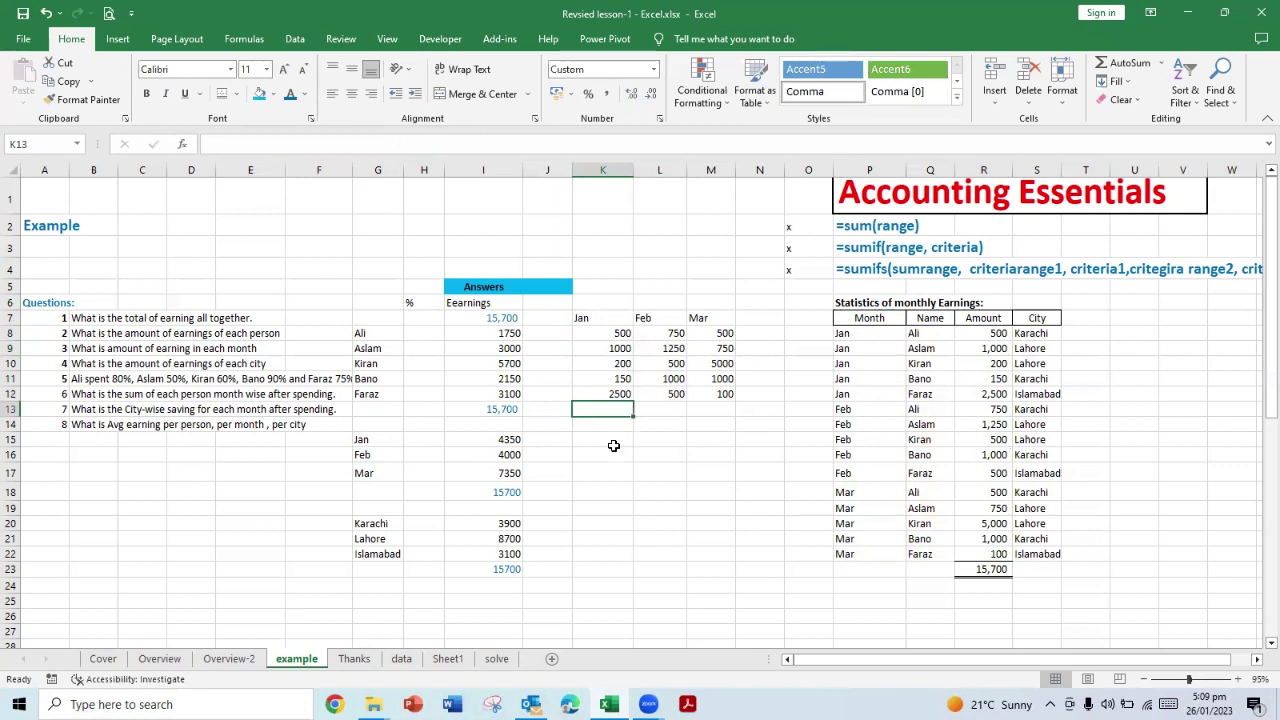
{"action": "left_click_drag", "start_coordinate": [606, 408], "coordinate": [705, 409]}
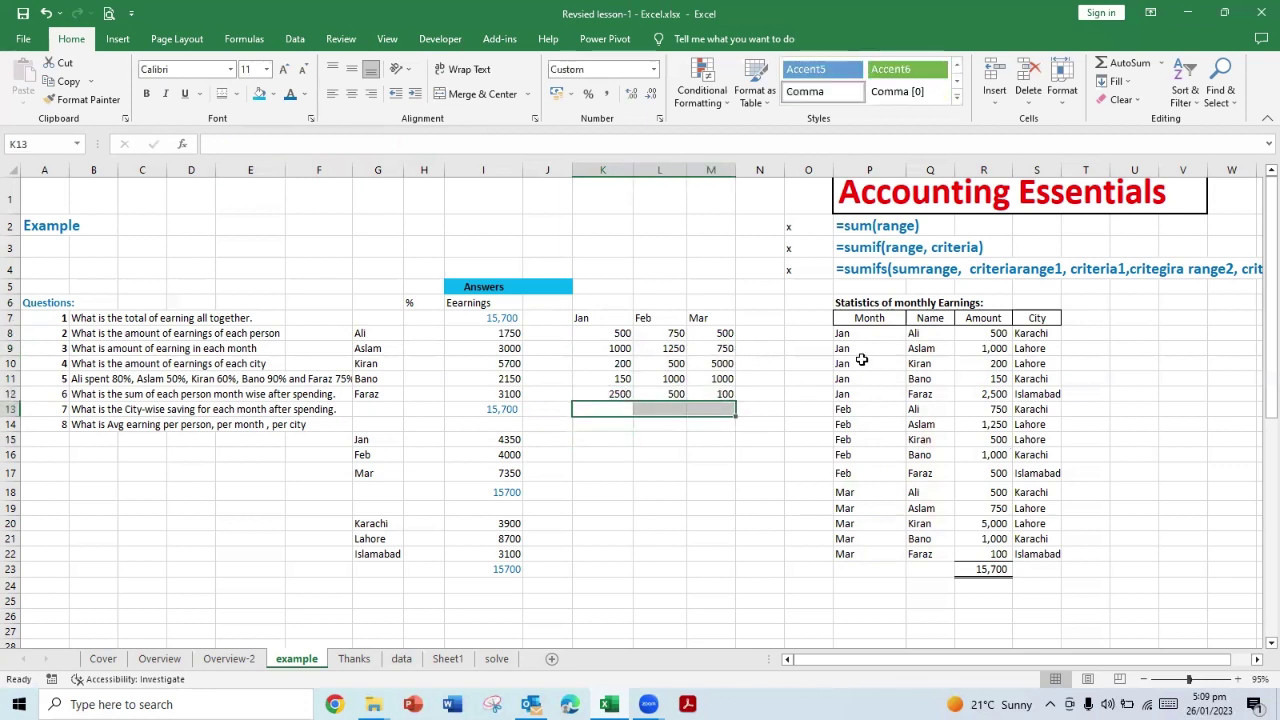
{"action": "left_click", "coordinate": [1117, 66]}
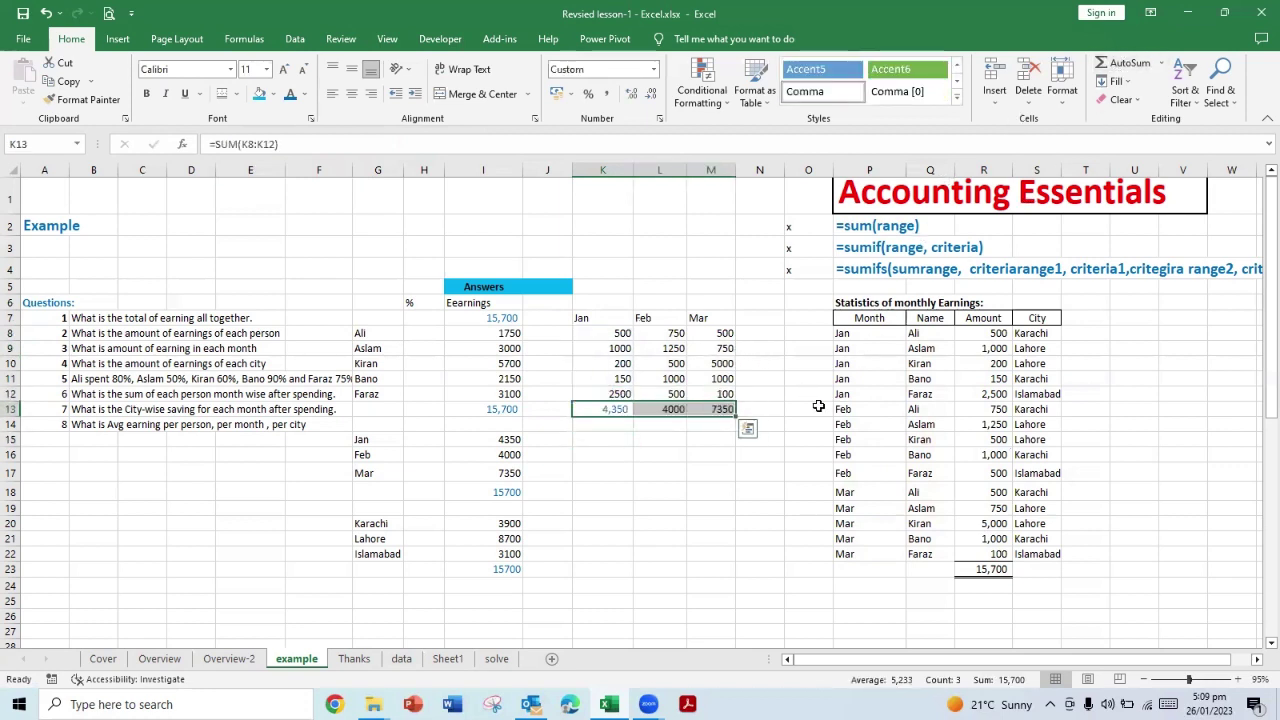
Step: Add row totals beside the Mar column in N8:N13, covering each person and the monthly totals row
{"action": "left_click_drag", "start_coordinate": [762, 332], "coordinate": [750, 410]}
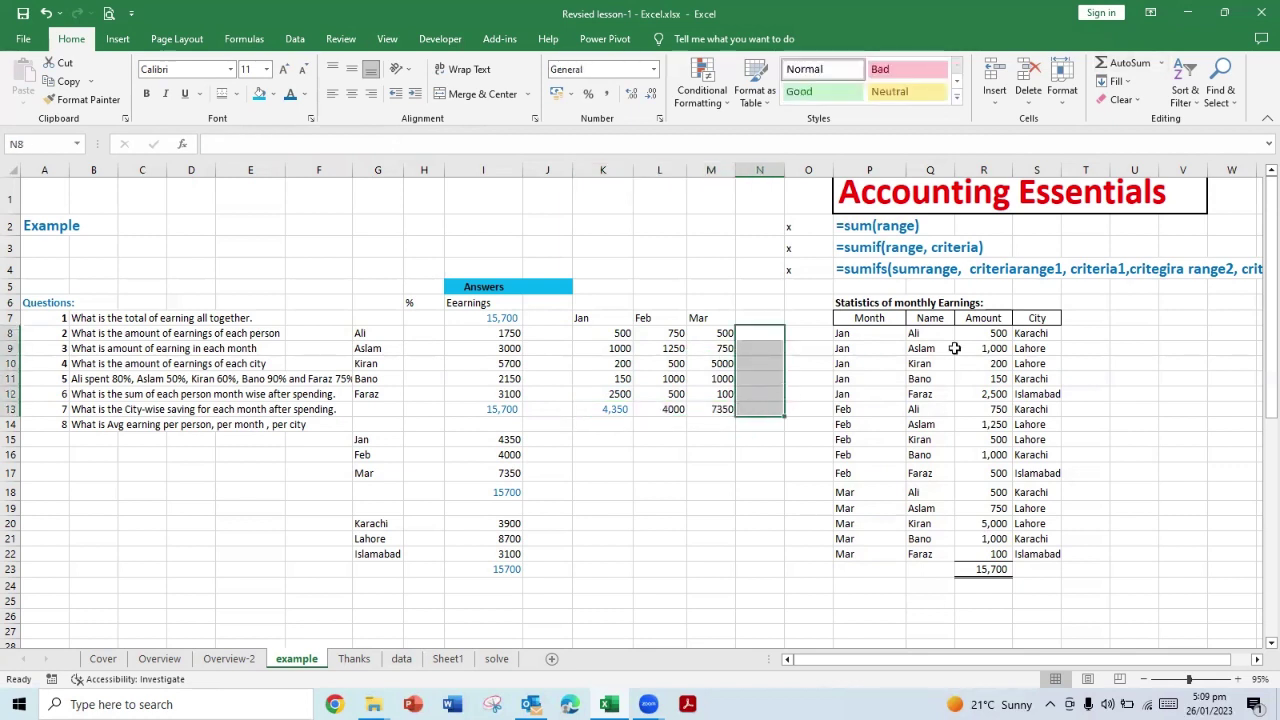
{"action": "left_click", "coordinate": [1138, 66]}
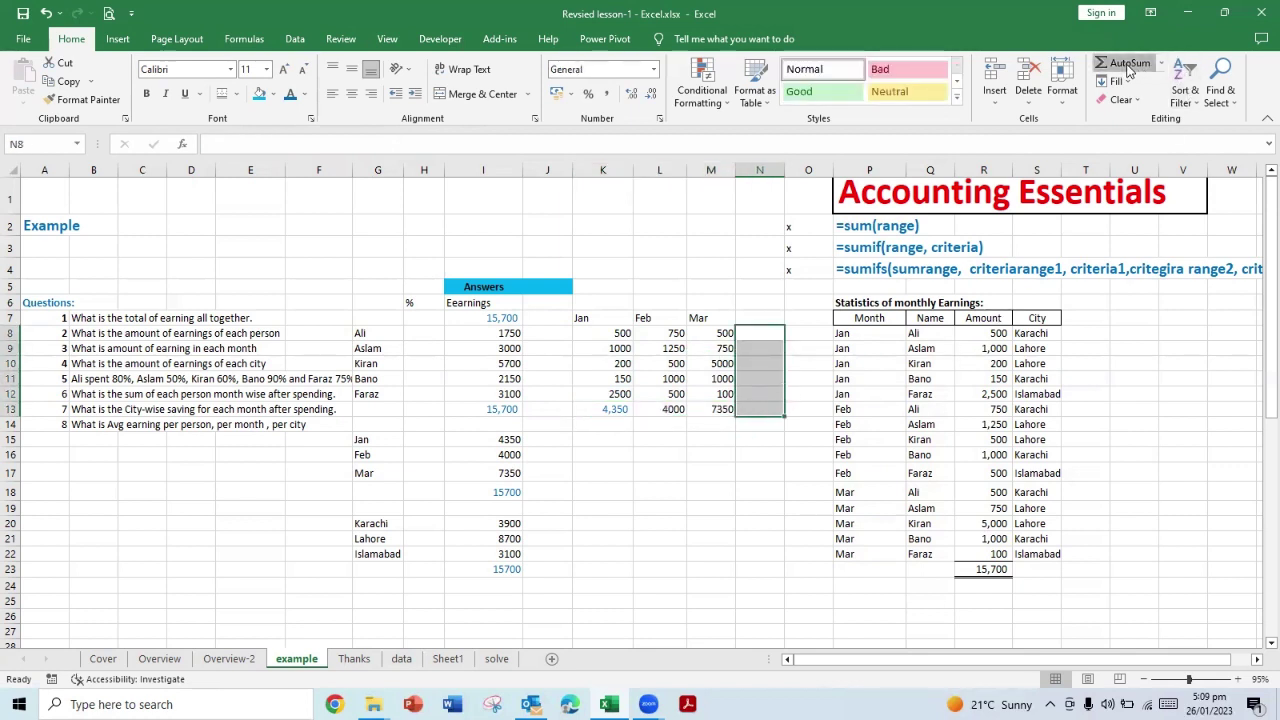
{"action": "left_click", "coordinate": [727, 485]}
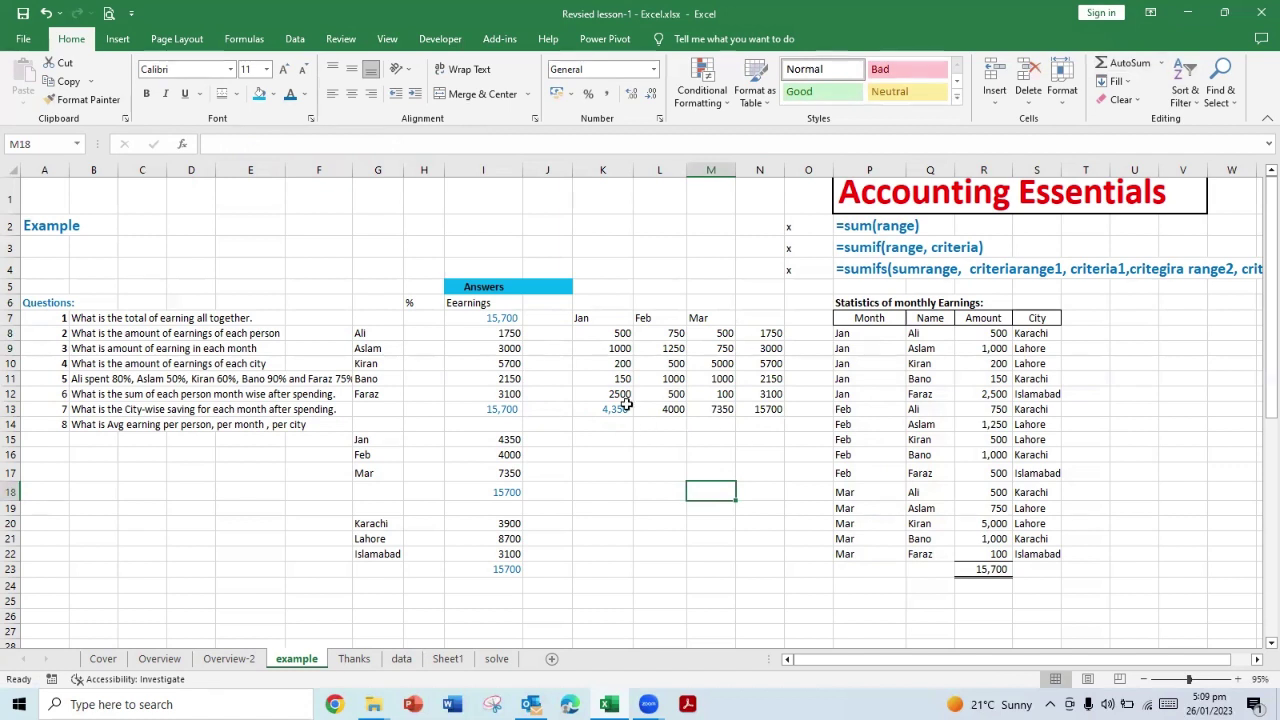
Step: Enter the heading Total in N7 above the row totals
{"action": "left_click", "coordinate": [604, 331]}
{"action": "left_click", "coordinate": [765, 319]}
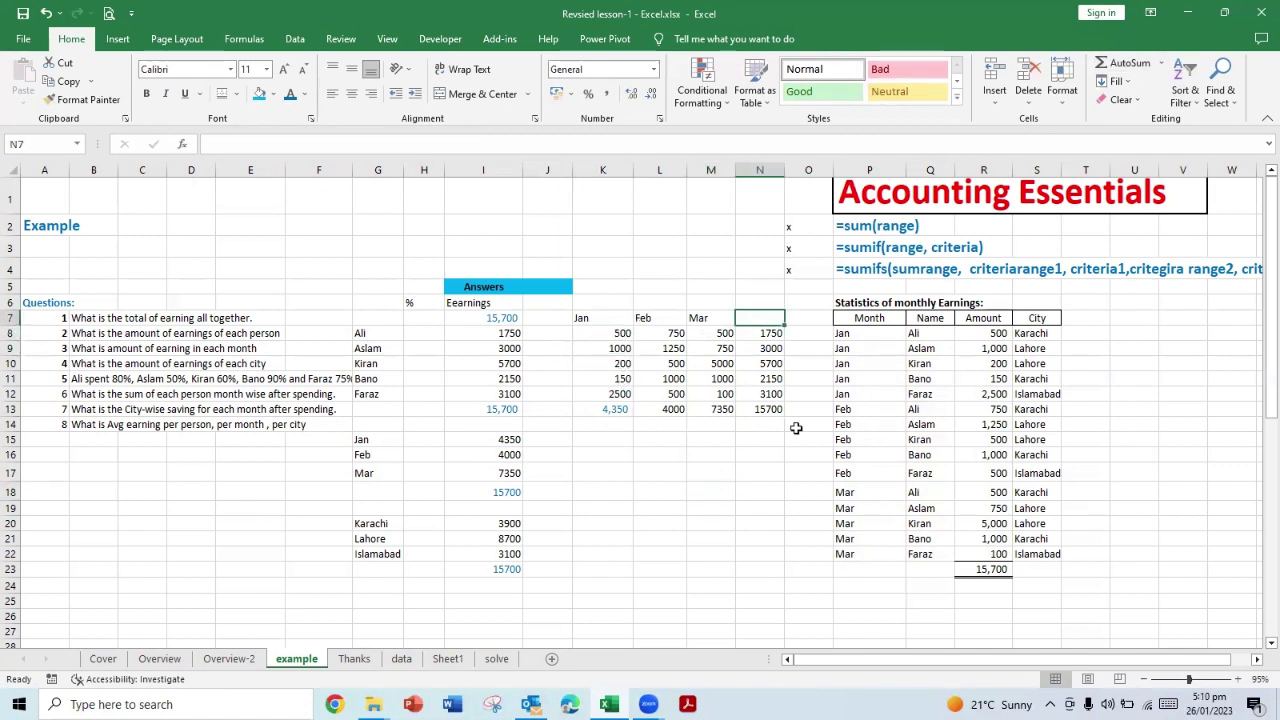
{"action": "type", "text": "Total"}
{"action": "key", "text": "Return"}
Step: Label the monthly totals row by entering Total in J13
{"action": "key", "text": "Down"}
{"action": "key", "text": "Down"}
{"action": "key", "text": "Down"}
{"action": "key", "text": "Down"}
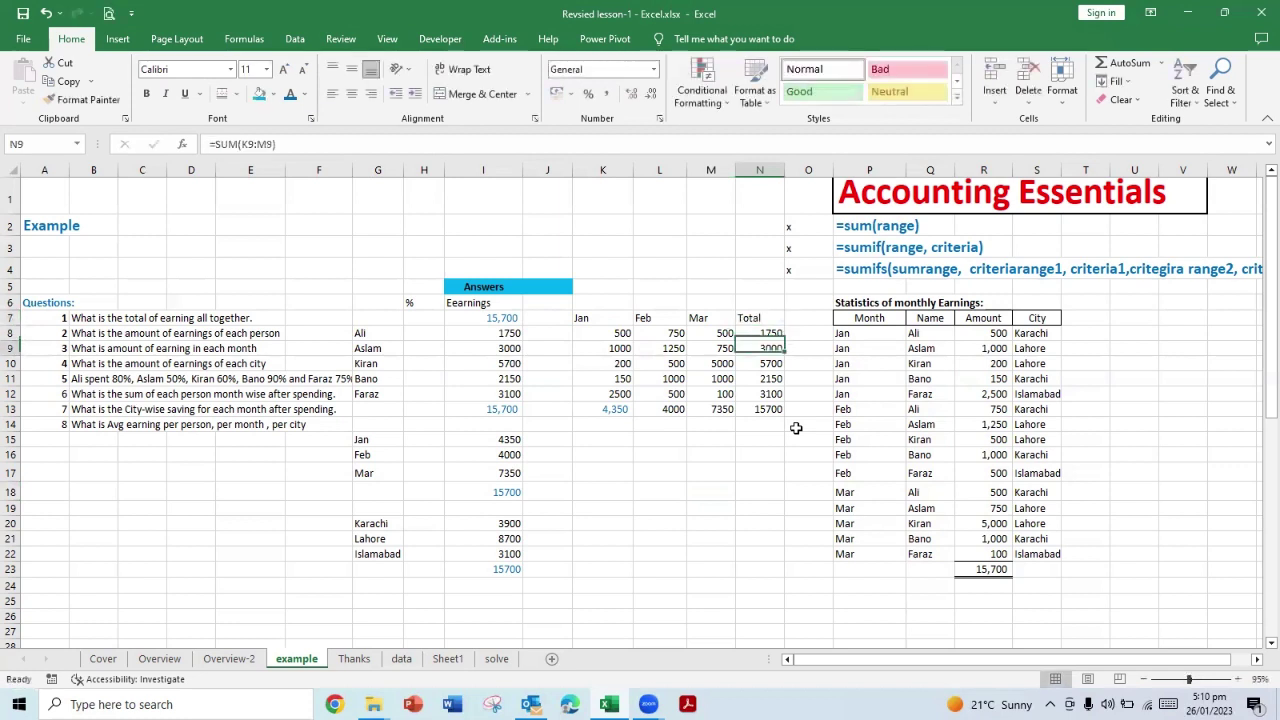
{"action": "key", "text": "Down"}
{"action": "key", "text": "Left"}
{"action": "key", "text": "Left"}
{"action": "key", "text": "Left"}
{"action": "key", "text": "Left"}
{"action": "type", "text": "T"}
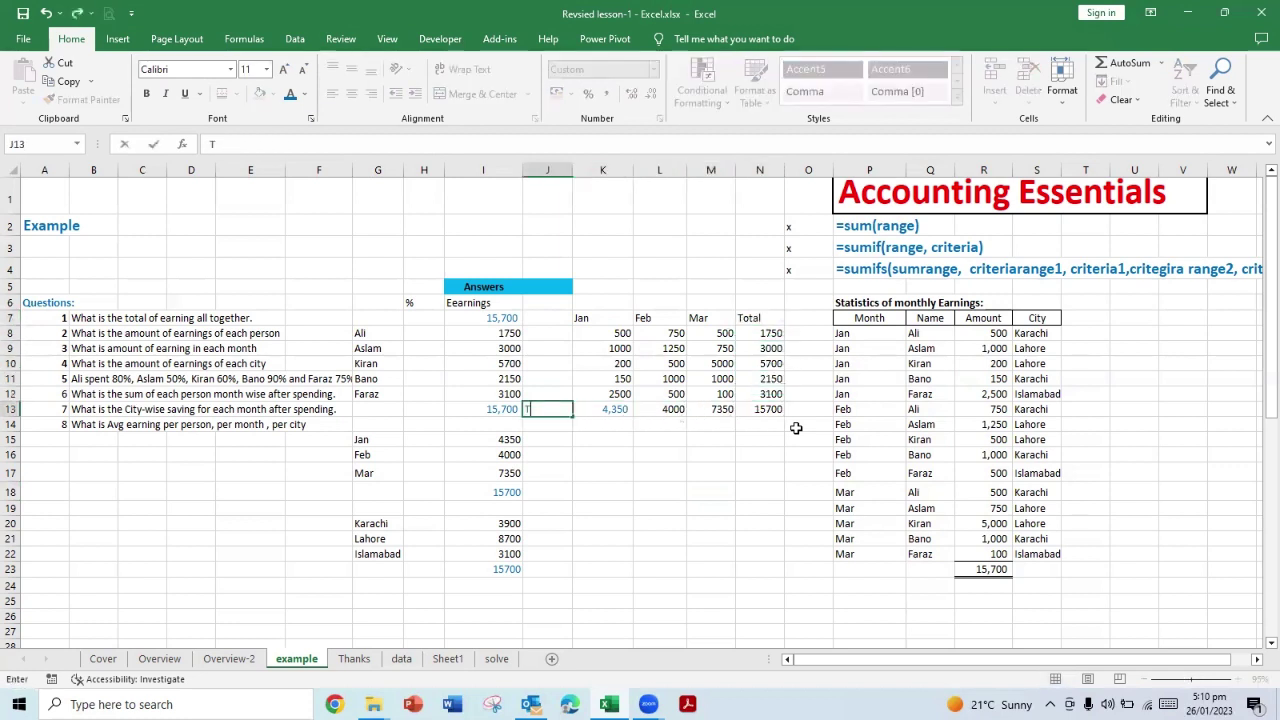
{"action": "type", "text": "otal"}
{"action": "key", "text": "Right"}
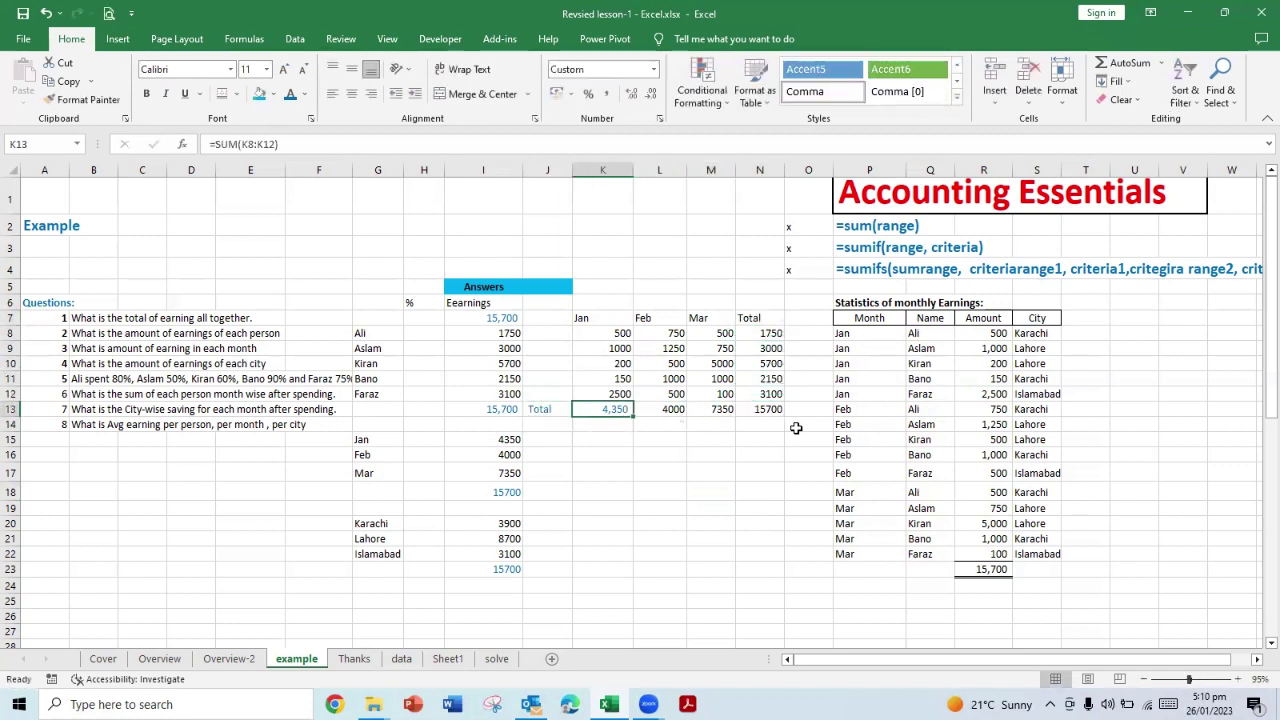
Step: Review the January amounts in K8:K12 and their total in K13
{"action": "key", "text": "Up"}
{"action": "key", "text": "Up"}
{"action": "key", "text": "Up"}
{"action": "key", "text": "Up"}
{"action": "key", "text": "Up"}
{"action": "key", "text": "Down"}
{"action": "key", "text": "Down"}
{"action": "key", "text": "Down"}
{"action": "key", "text": "Down"}
{"action": "key", "text": "Down"}
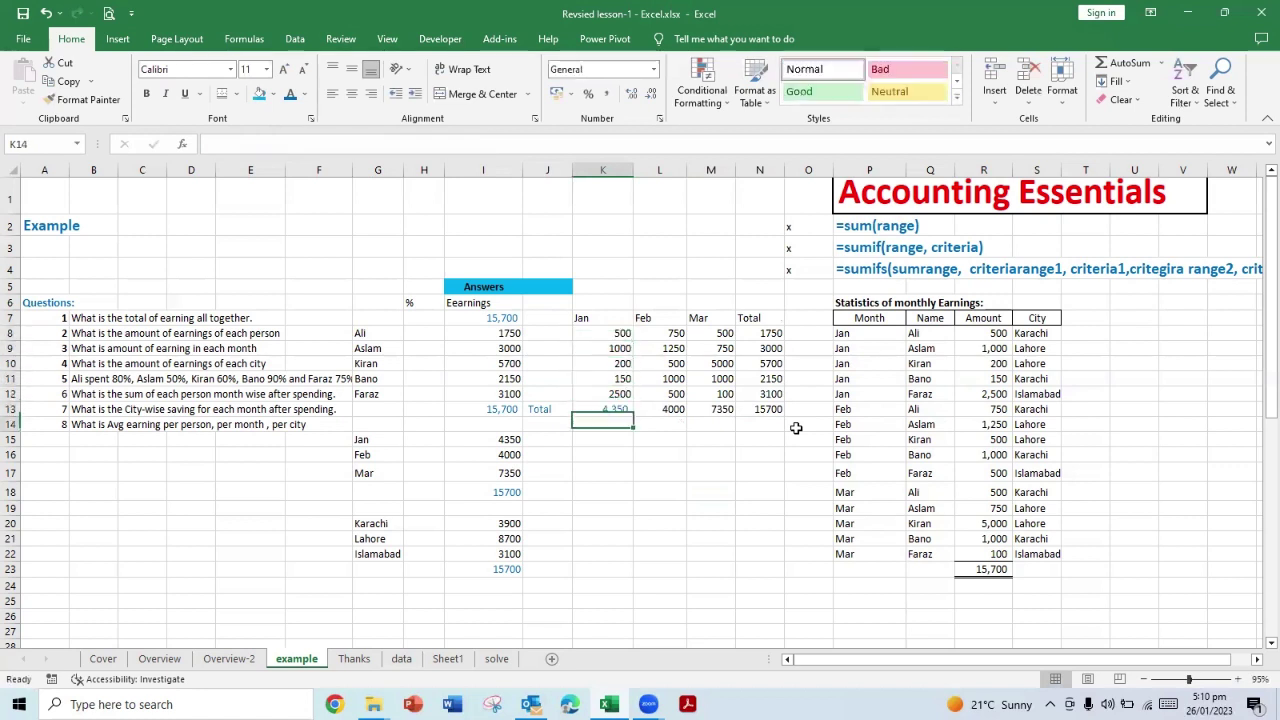
Step: Compare the monthly totals in K13:N13 with the SUMIF month amounts in I15:I17
{"action": "key", "text": "Down"}
{"action": "key", "text": "Left"}
{"action": "key", "text": "Left"}
{"action": "key", "text": "Down"}
{"action": "key", "text": "Right"}
{"action": "key", "text": "Right"}
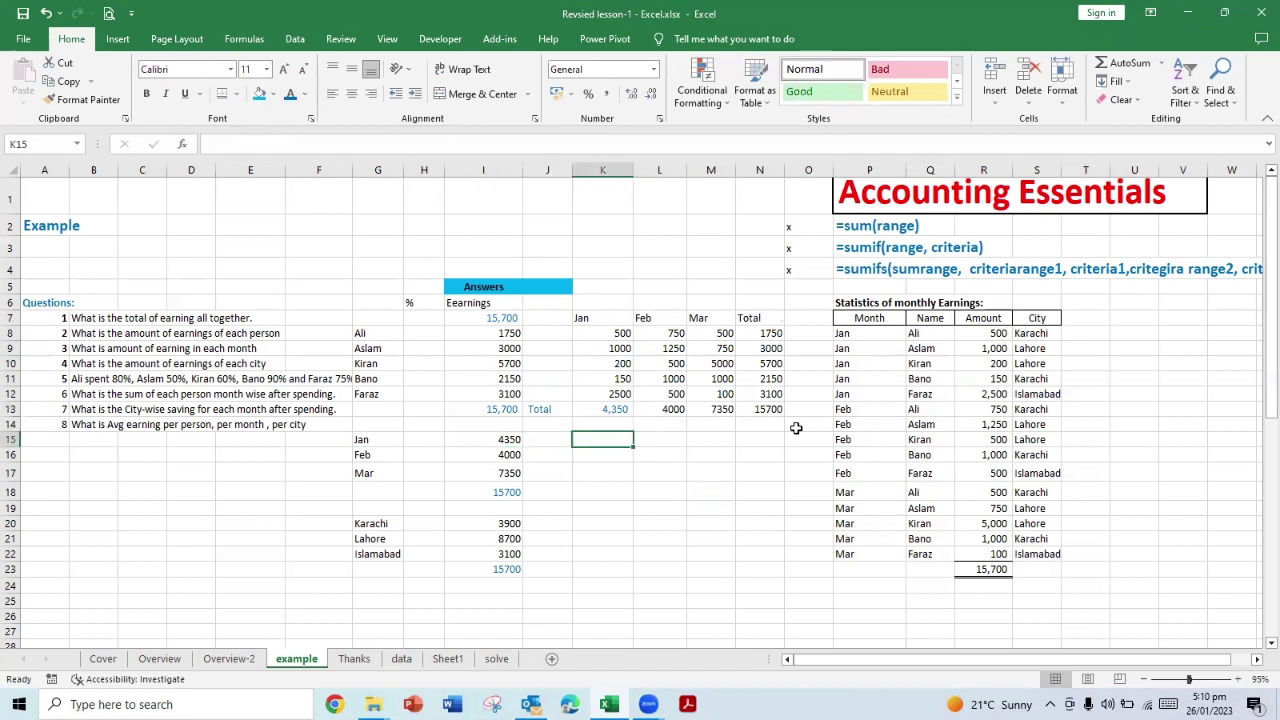
{"action": "key", "text": "Left"}
{"action": "key", "text": "Left"}
{"action": "key", "text": "Down"}
{"action": "key", "text": "Up"}
{"action": "key", "text": "Up"}
{"action": "key", "text": "Right"}
{"action": "key", "text": "Right"}
{"action": "key", "text": "Right"}
{"action": "key", "text": "Right"}
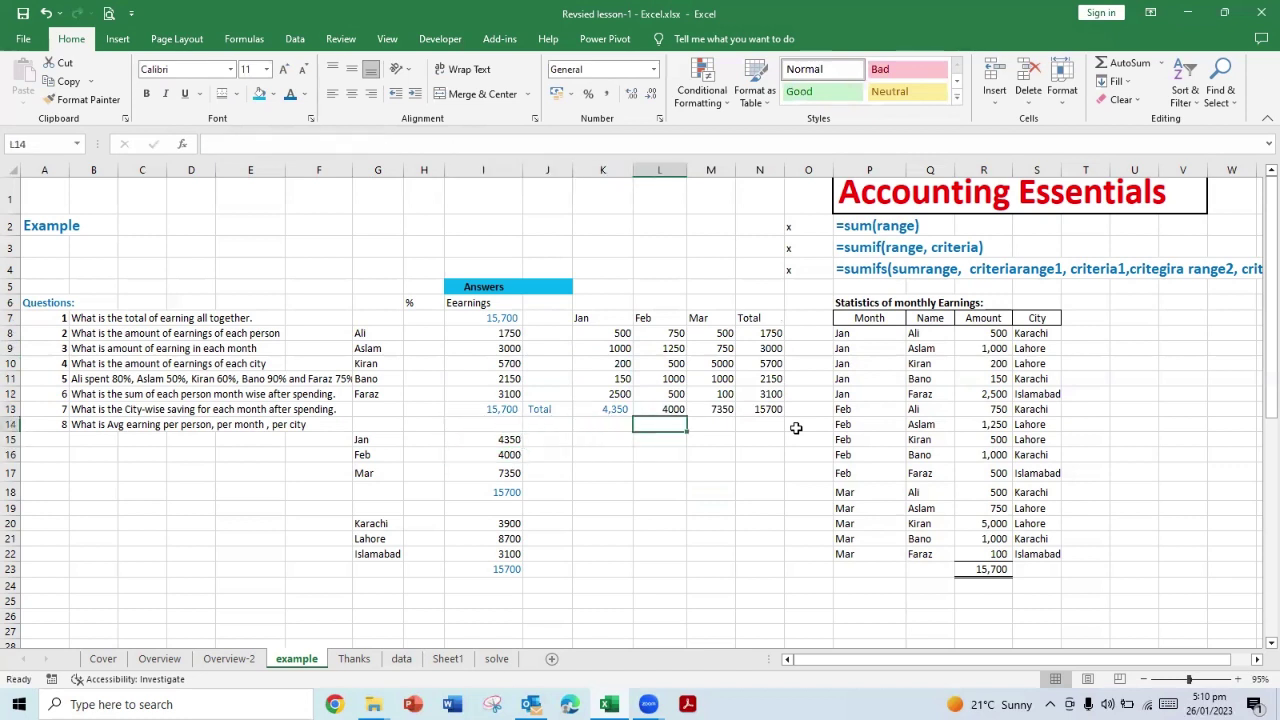
{"action": "key", "text": "Up"}
{"action": "key", "text": "Left"}
{"action": "key", "text": "Left"}
{"action": "key", "text": "Right"}
{"action": "key", "text": "Right"}
{"action": "key", "text": "Right"}
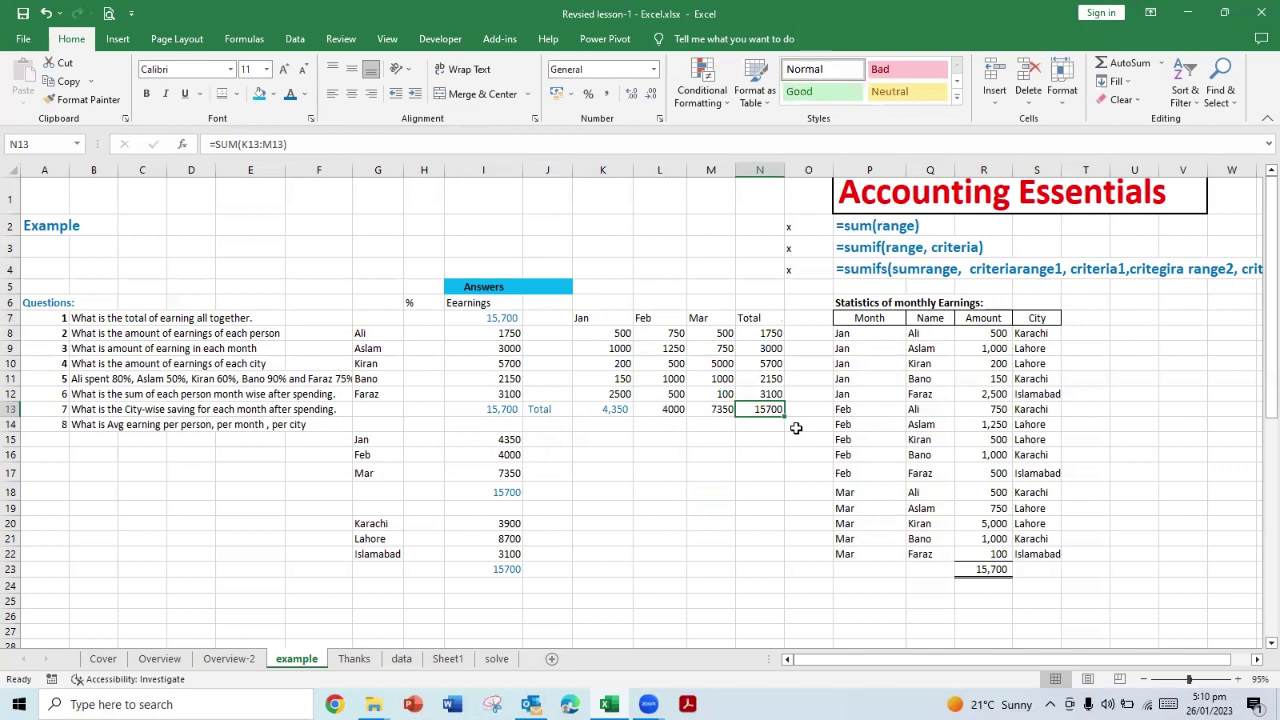
Step: Compare the per-person totals in N8:N12 with the SUMIF amounts in I8:I12
{"action": "key", "text": "Up"}
{"action": "key", "text": "Up"}
{"action": "key", "text": "Up"}
{"action": "key", "text": "Up"}
{"action": "key", "text": "Up"}
{"action": "key", "text": "Down"}
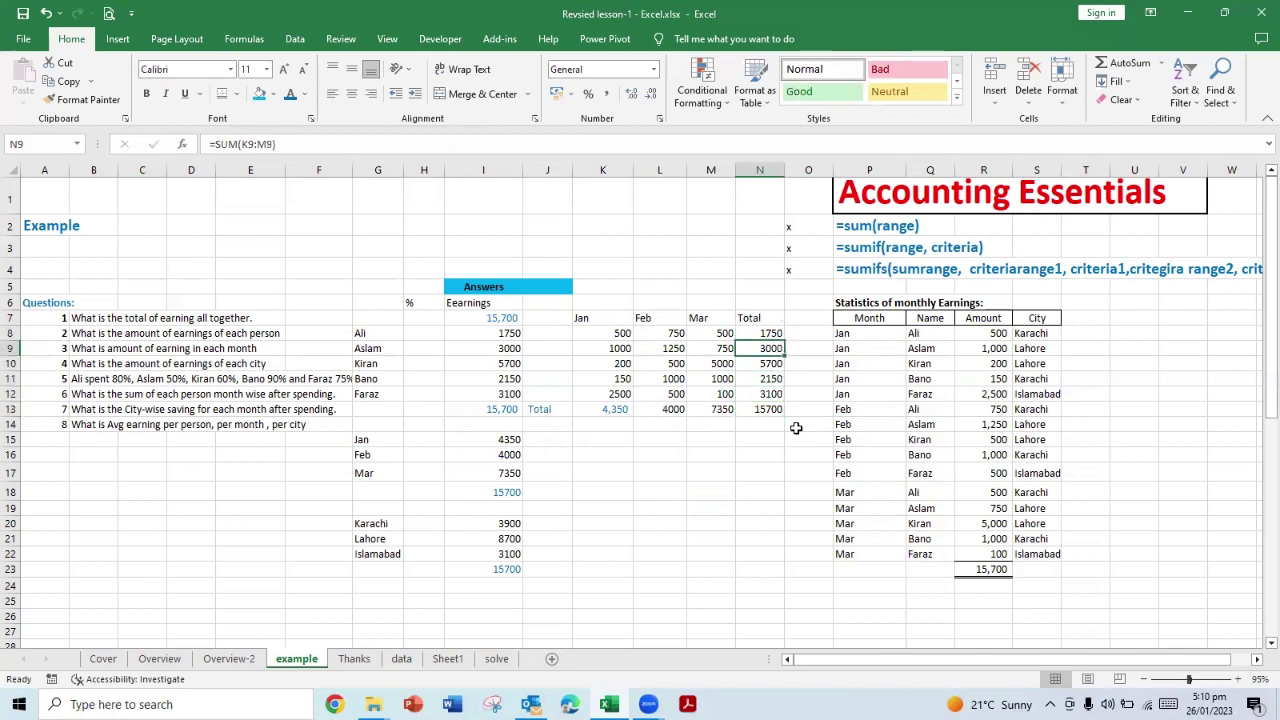
{"action": "key", "text": "Up"}
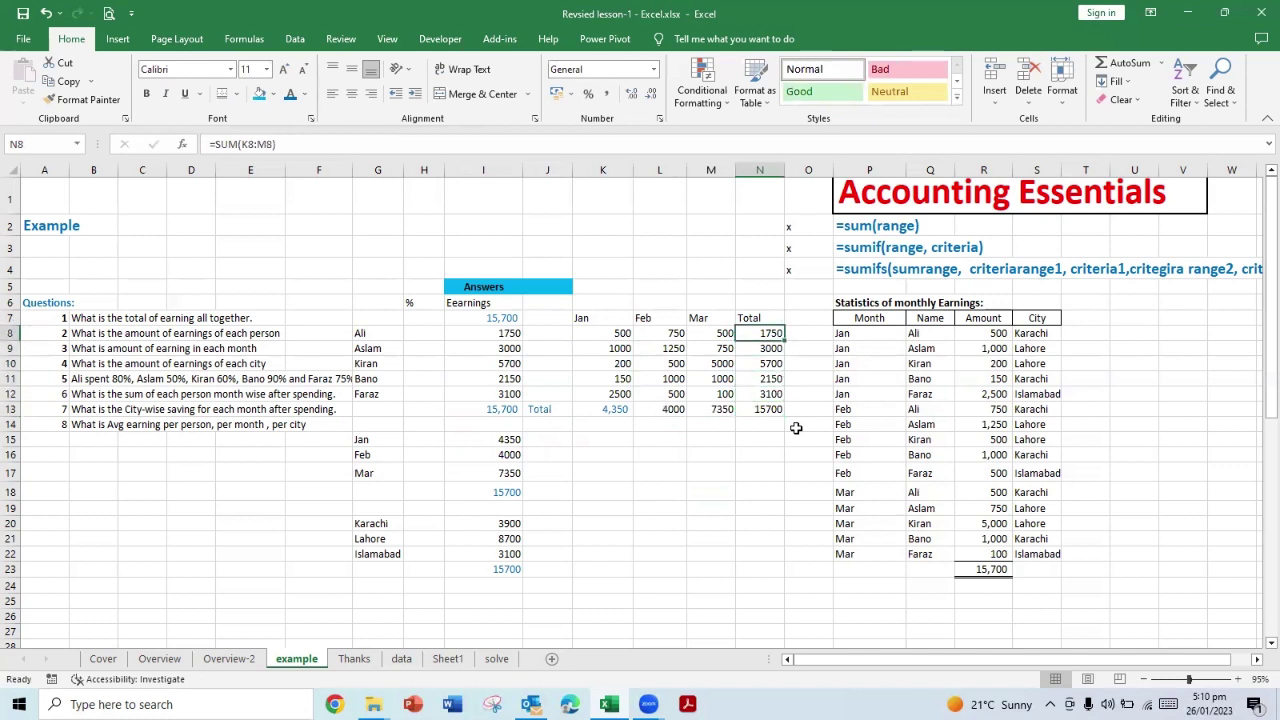
{"action": "key", "text": "Left"}
{"action": "key", "text": "Left"}
{"action": "key", "text": "Left"}
{"action": "key", "text": "Left"}
{"action": "key", "text": "Left"}
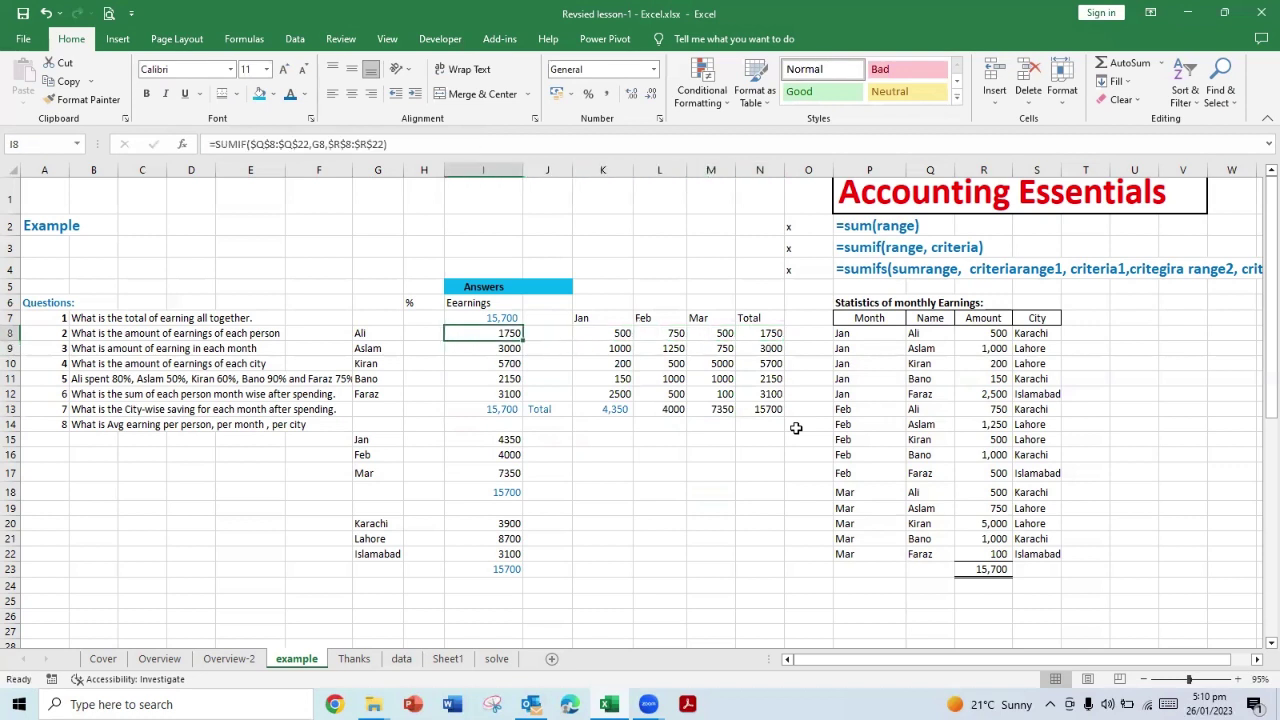
{"action": "key", "text": "Right"}
{"action": "key", "text": "Right"}
{"action": "key", "text": "Right"}
{"action": "key", "text": "Right"}
{"action": "key", "text": "Right"}
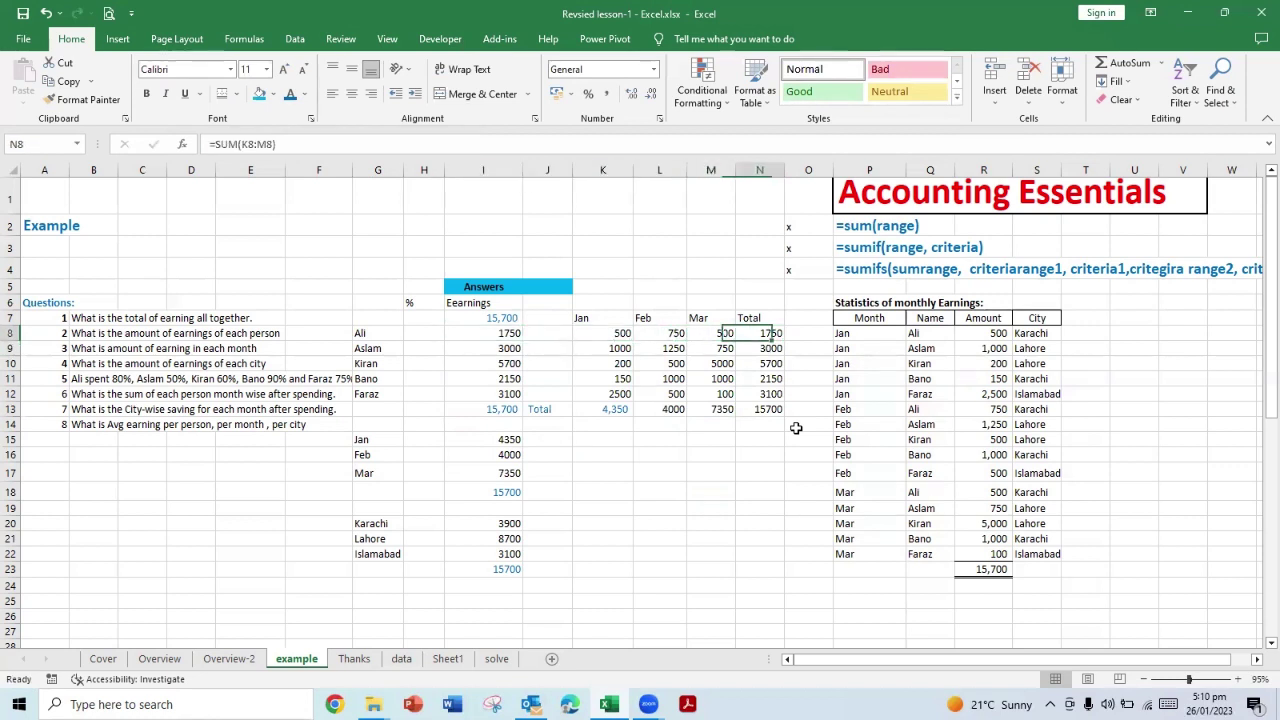
{"action": "key", "text": "Down"}
{"action": "key", "text": "Down"}
{"action": "key", "text": "Down"}
{"action": "key", "text": "Down"}
{"action": "key", "text": "Left"}
{"action": "key", "text": "Left"}
{"action": "key", "text": "Left"}
{"action": "key", "text": "Left"}
{"action": "key", "text": "Left"}
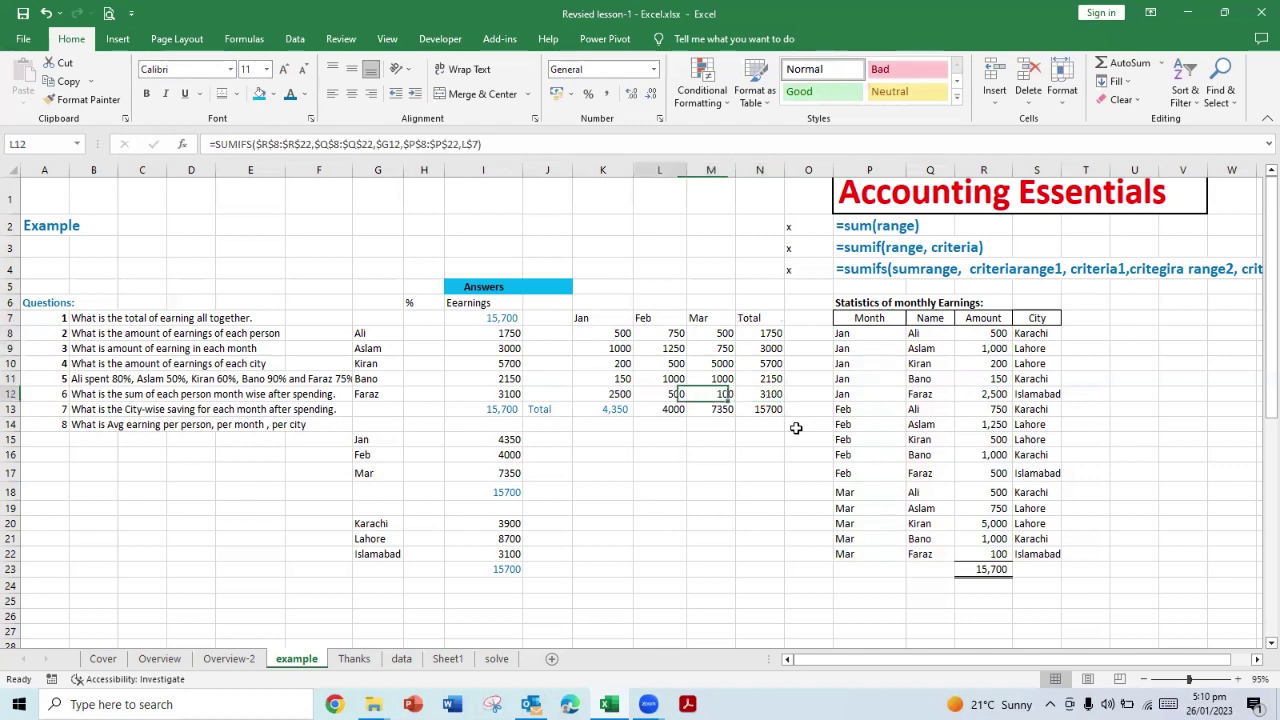
{"action": "key", "text": "Right"}
{"action": "key", "text": "Right"}
{"action": "key", "text": "Right"}
{"action": "key", "text": "Right"}
{"action": "key", "text": "Right"}
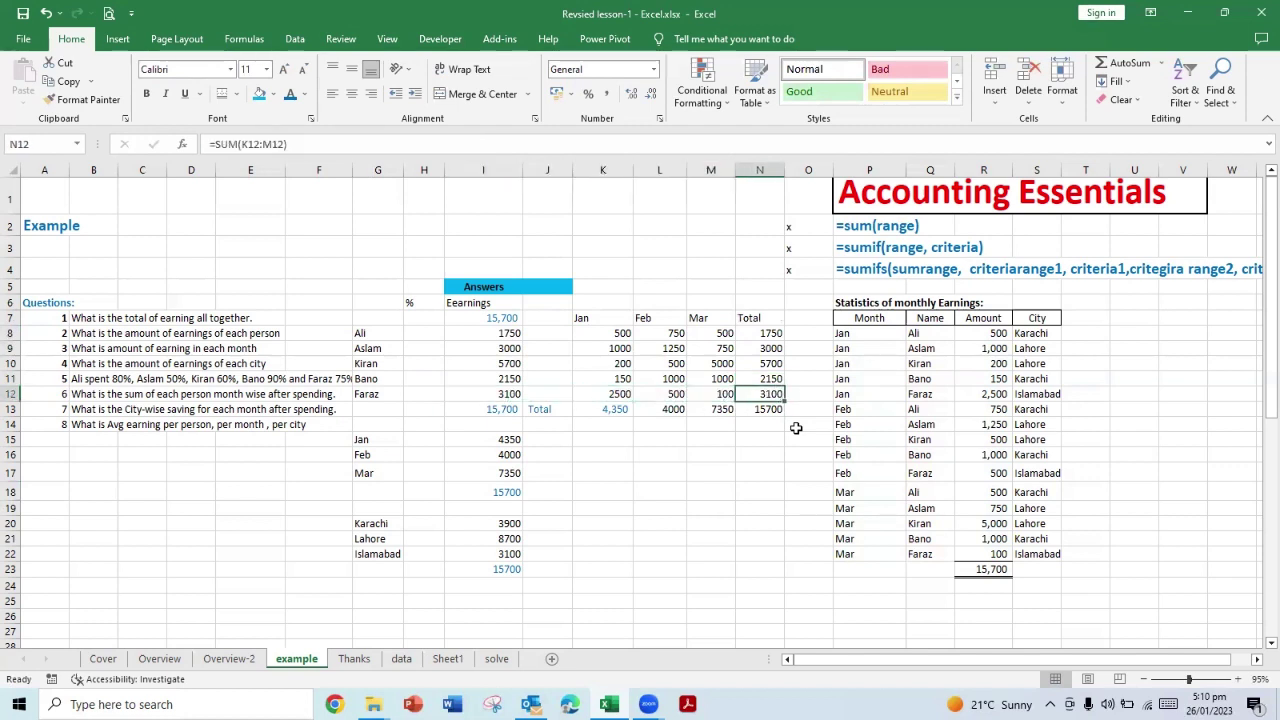
Step: Examine the SUMIF formula in I9 against the SUMIFS formulas in K8:K12 and the SUM in K13
{"action": "key", "text": "Left"}
{"action": "key", "text": "Left"}
{"action": "key", "text": "Up"}
{"action": "key", "text": "Up"}
{"action": "key", "text": "Up"}
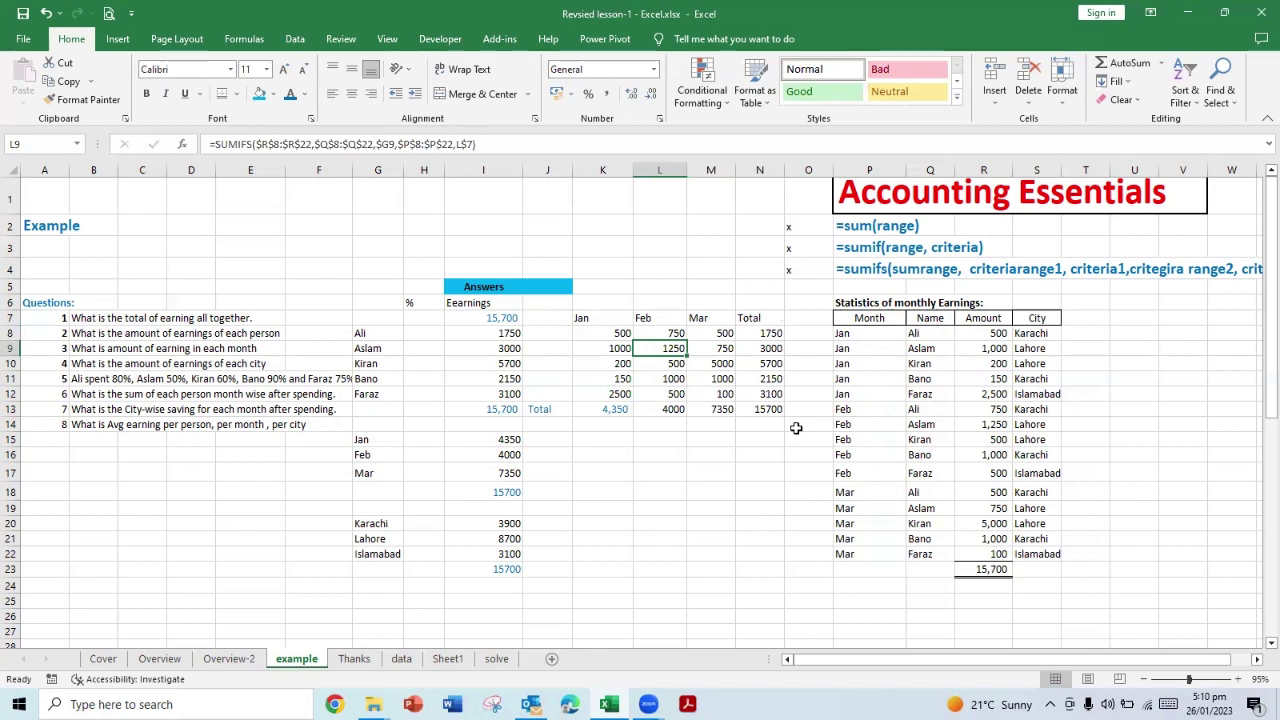
{"action": "key", "text": "Left"}
{"action": "key", "text": "Left"}
{"action": "key", "text": "Left"}
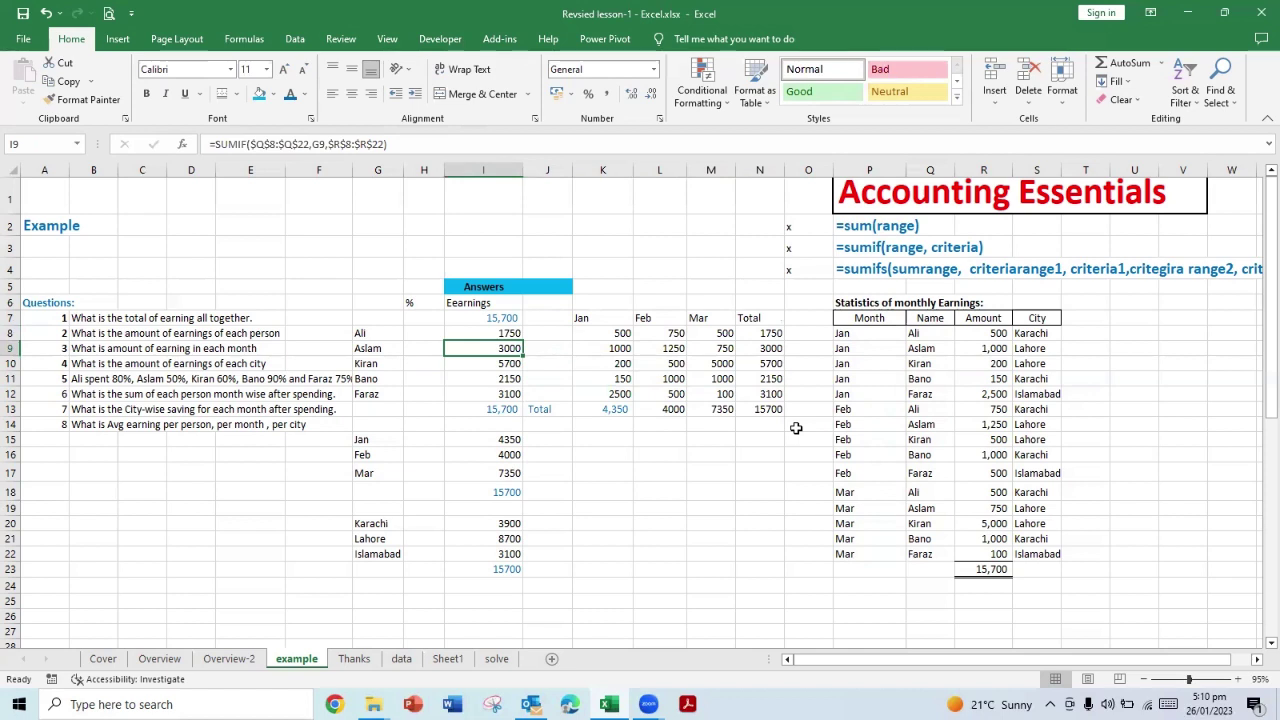
{"action": "key", "text": "Right"}
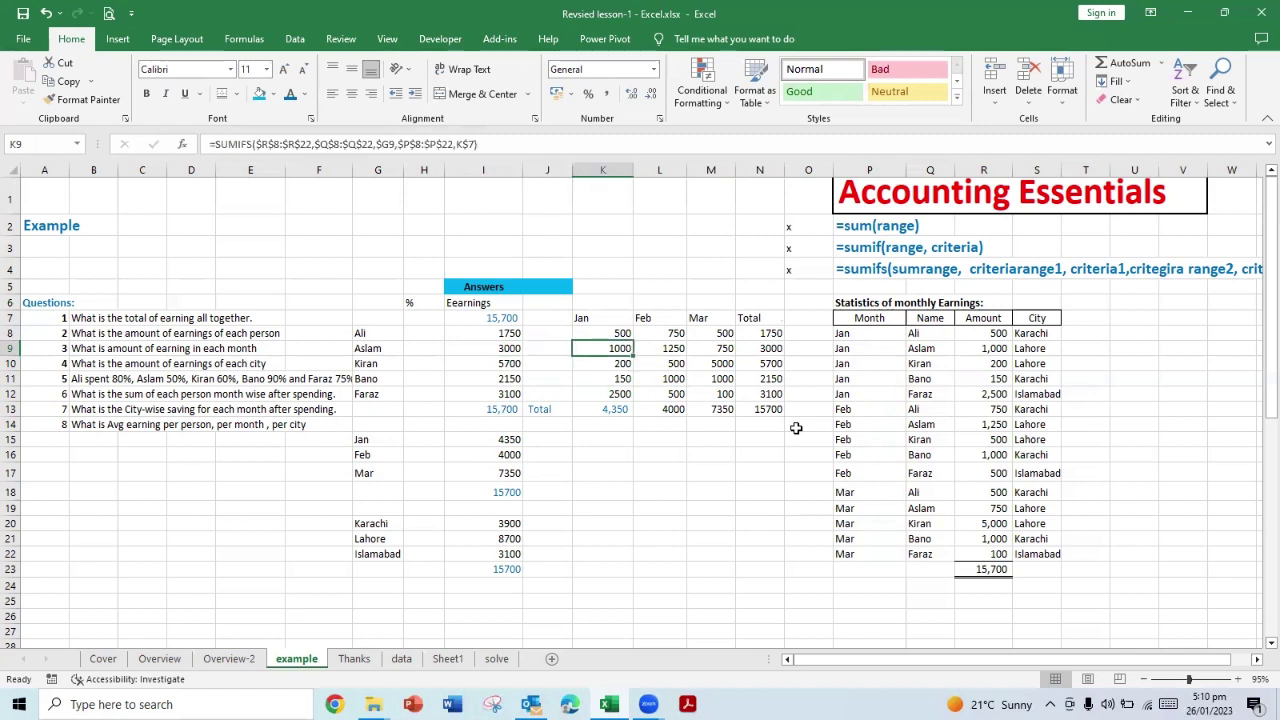
{"action": "key", "text": "Down"}
{"action": "key", "text": "Down"}
{"action": "key", "text": "Down"}
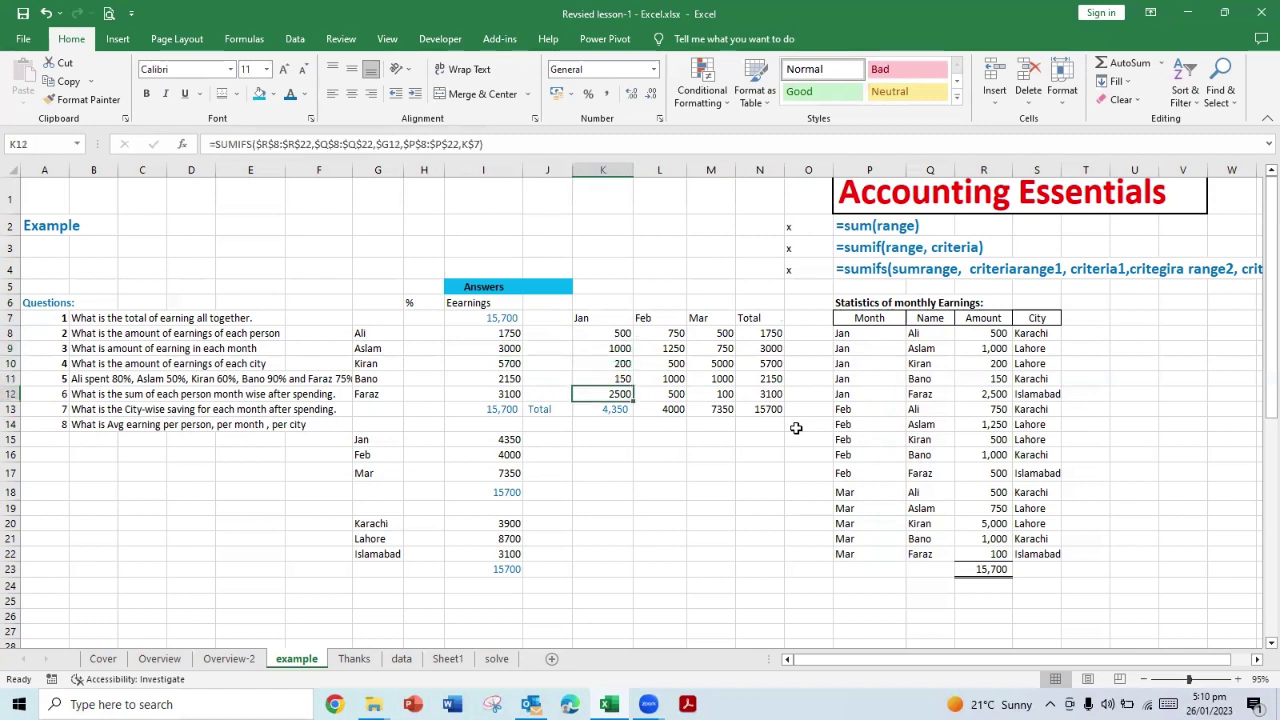
{"action": "key", "text": "Up"}
{"action": "key", "text": "Up"}
{"action": "key", "text": "Up"}
{"action": "key", "text": "Up"}
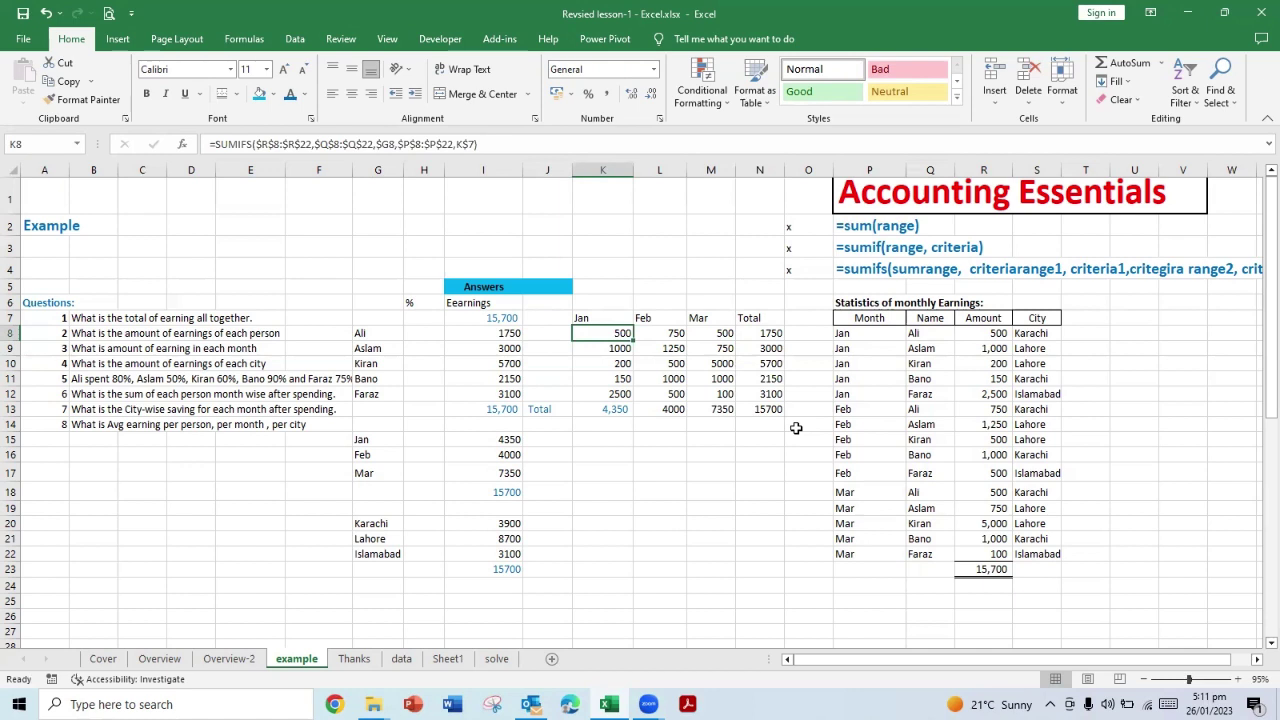
{"action": "key", "text": "Down"}
{"action": "key", "text": "Down"}
{"action": "key", "text": "Down"}
{"action": "key", "text": "Down"}
{"action": "key", "text": "Down"}
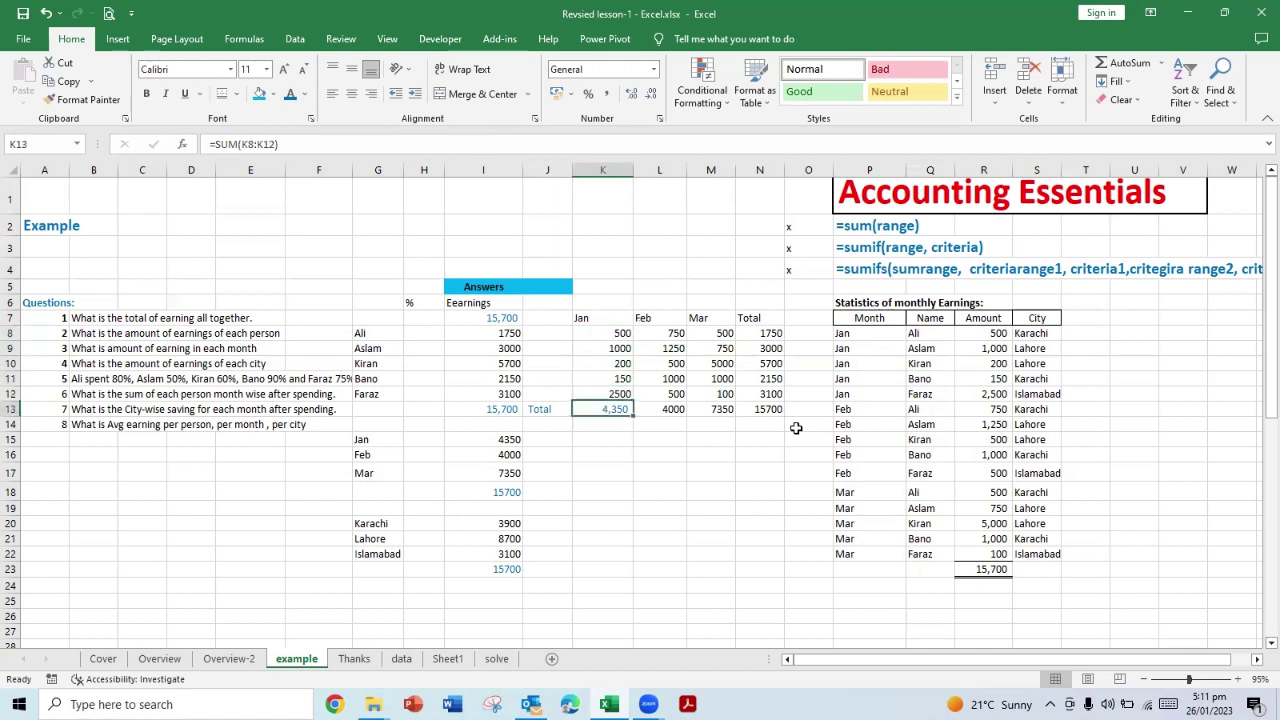
{"action": "key", "text": "Left"}
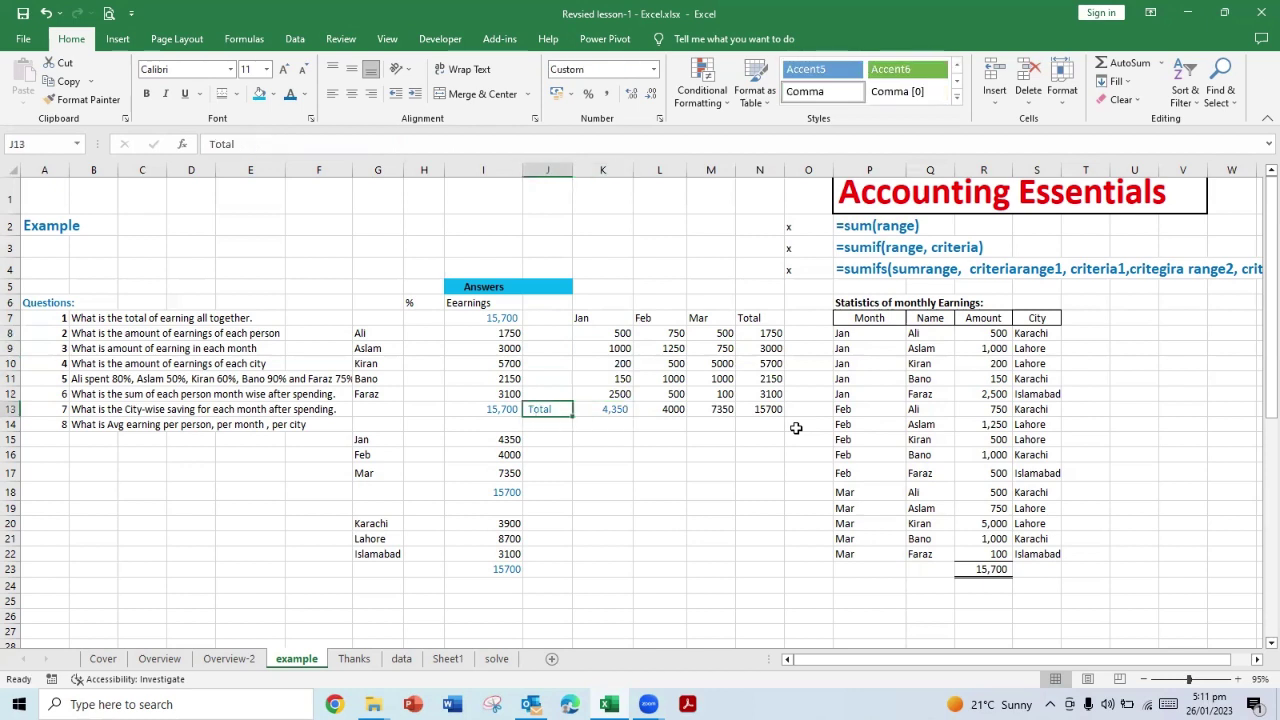
{"action": "key", "text": "Down"}
{"action": "key", "text": "Right"}
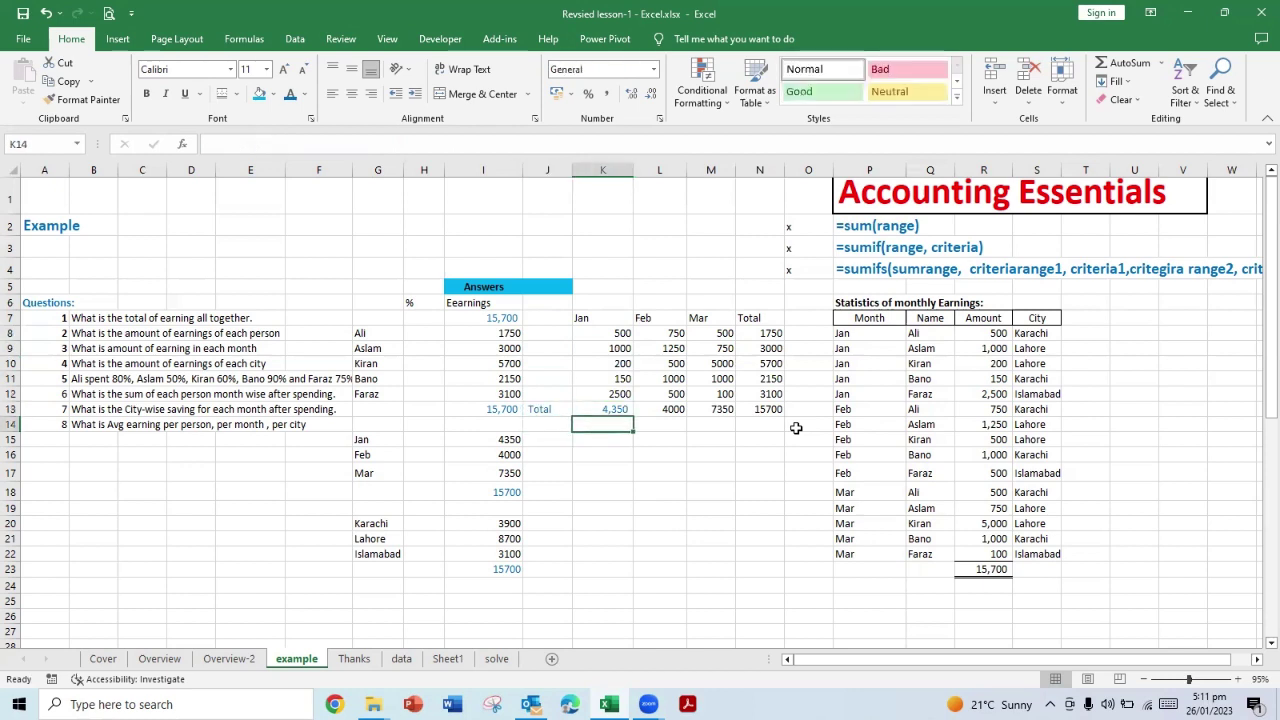
Step: Enter 80% in H8 as the first person's spending percentage
{"action": "key", "text": "Left"}
{"action": "key", "text": "Left"}
{"action": "key", "text": "Left"}
{"action": "key", "text": "Up"}
{"action": "key", "text": "Up"}
{"action": "key", "text": "Up"}
{"action": "key", "text": "Up"}
{"action": "key", "text": "Up"}
{"action": "key", "text": "Up"}
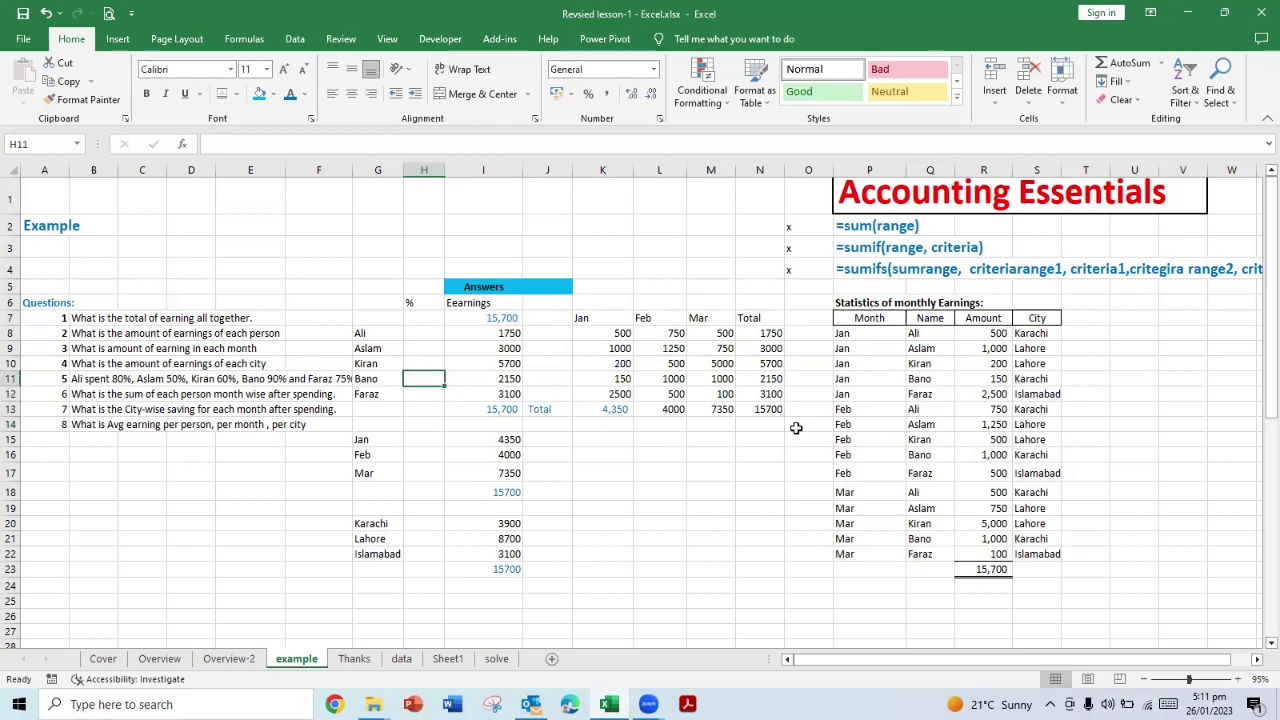
{"action": "type", "text": "80"}
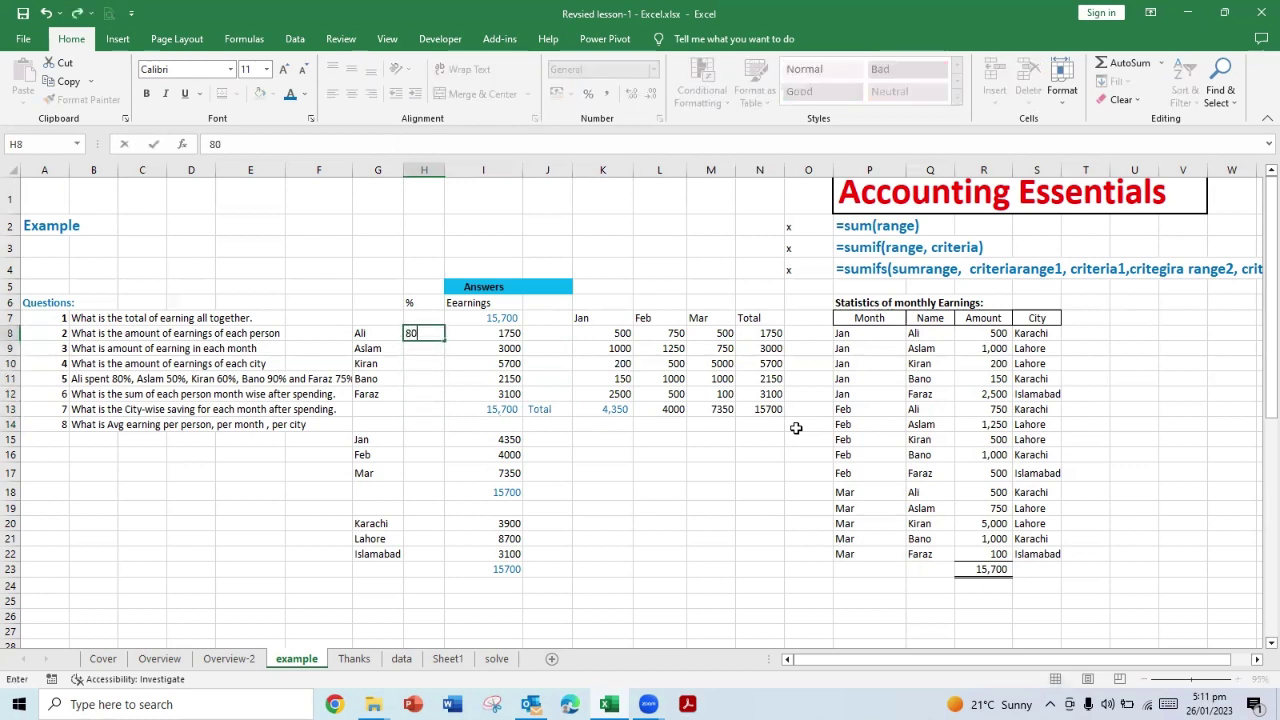
{"action": "type", "text": "%"}
{"action": "key", "text": "Return"}
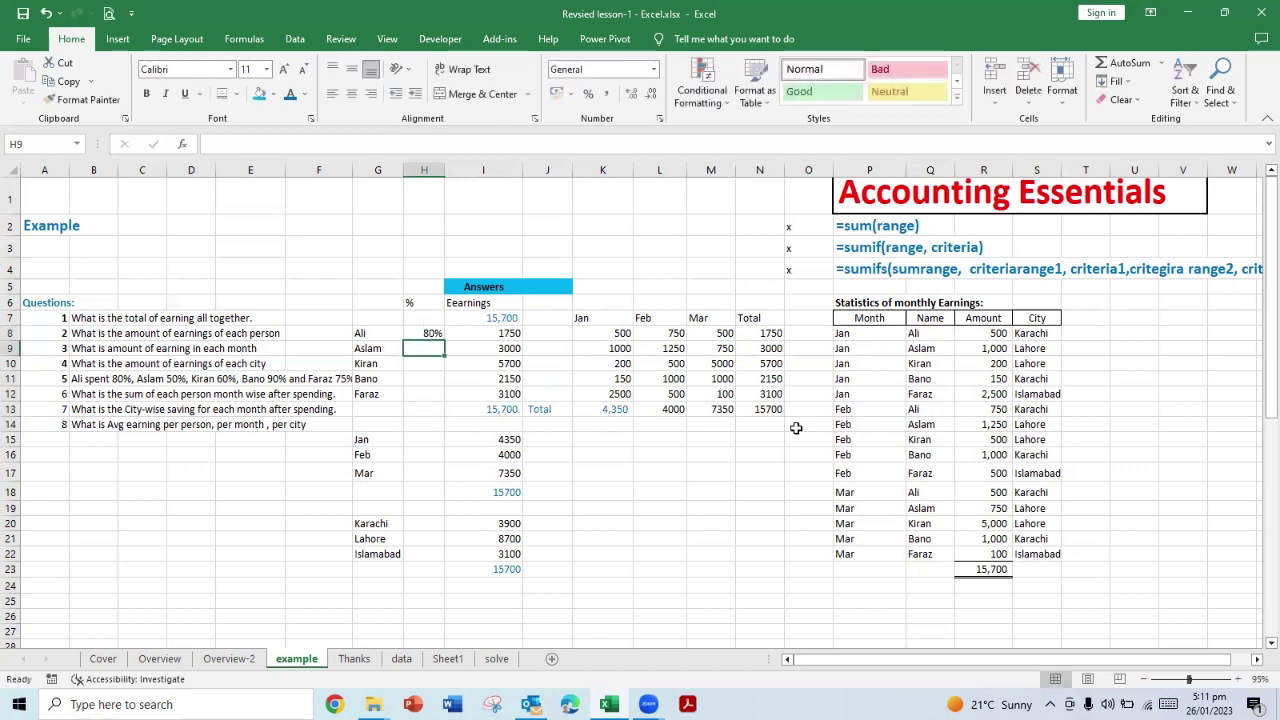
Step: Enter the remaining spending percentages in H9:H12 as 50%, 60%, 90% and 75%
{"action": "type", "text": "50"}
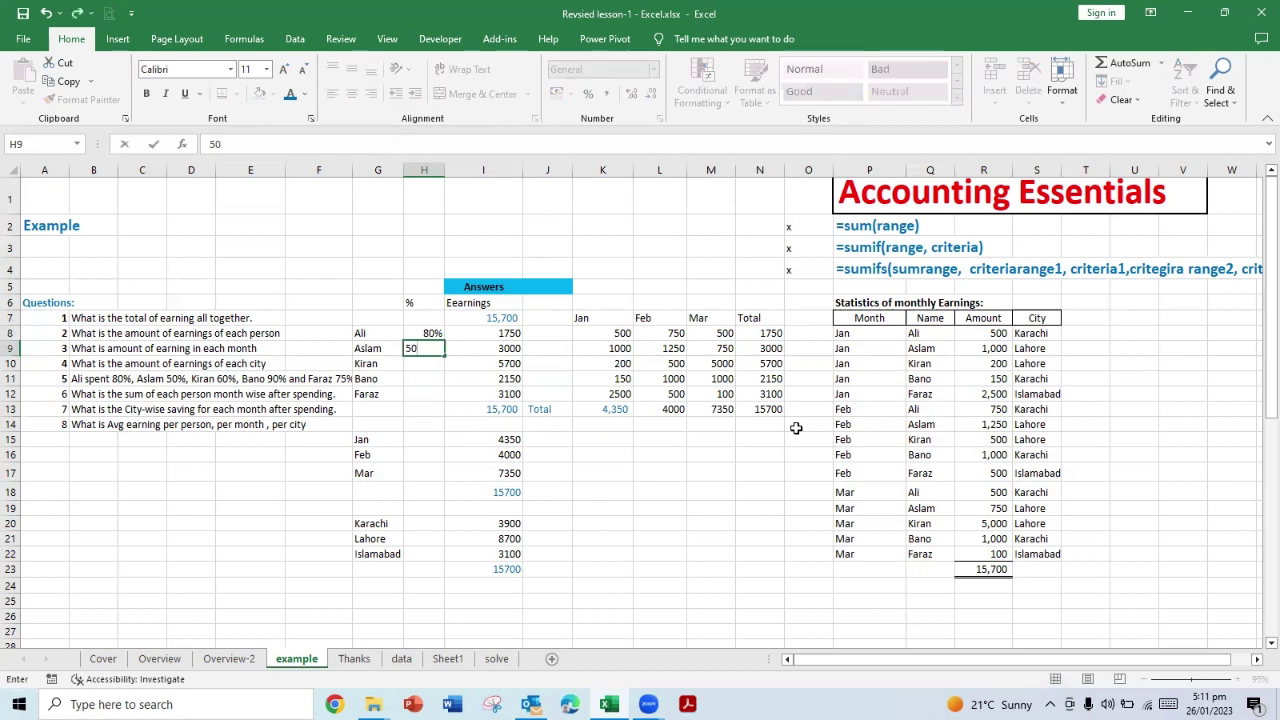
{"action": "type", "text": "%"}
{"action": "key", "text": "Return"}
{"action": "type", "text": "6"}
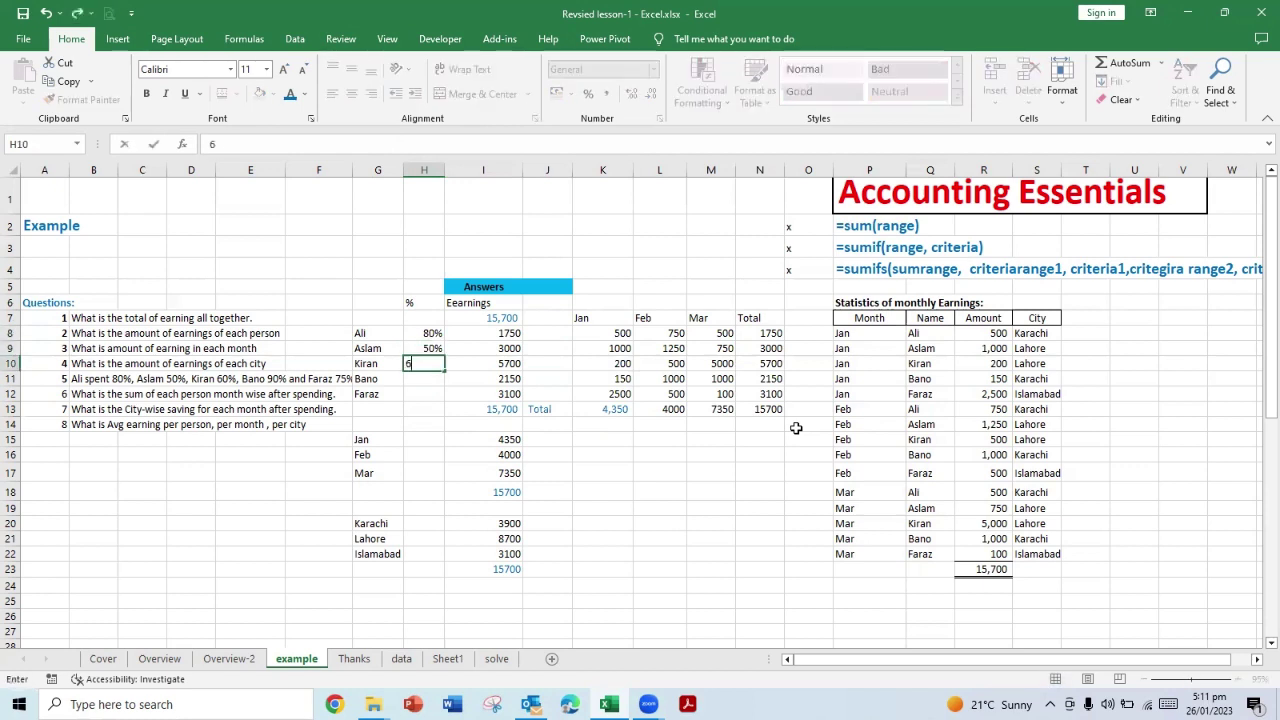
{"action": "type", "text": "0%"}
{"action": "key", "text": "Return"}
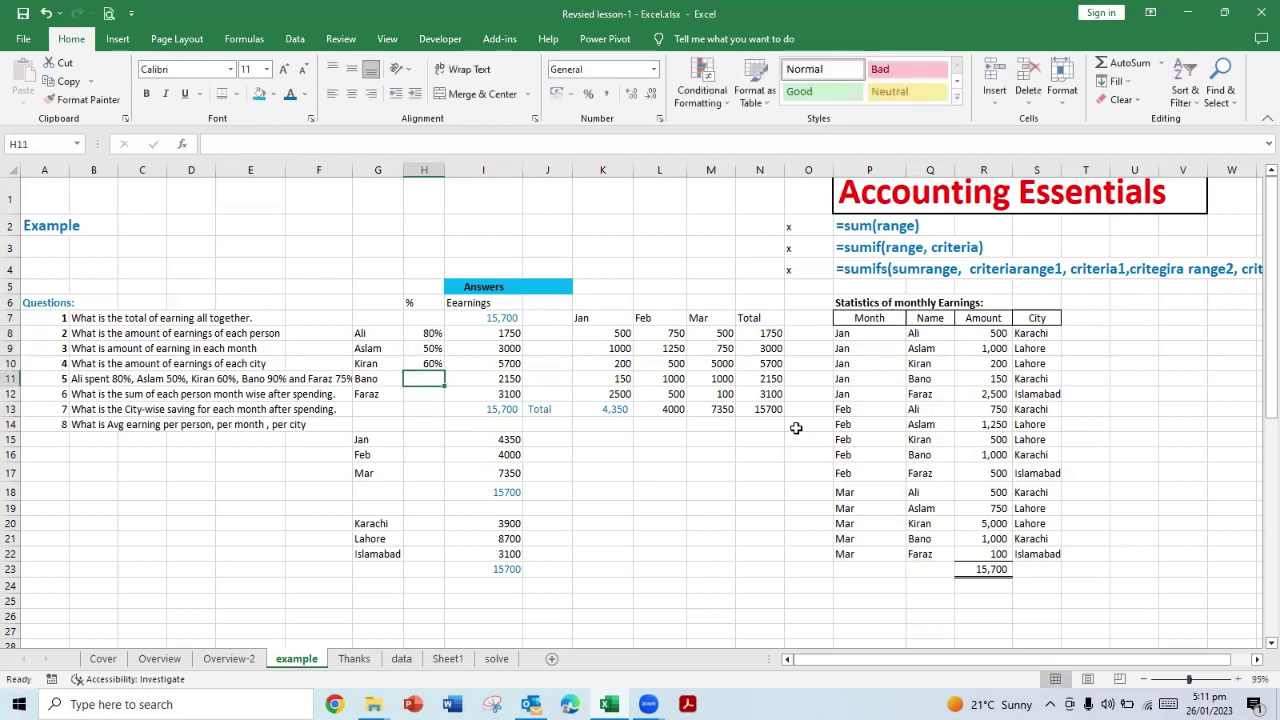
{"action": "type", "text": "90"}
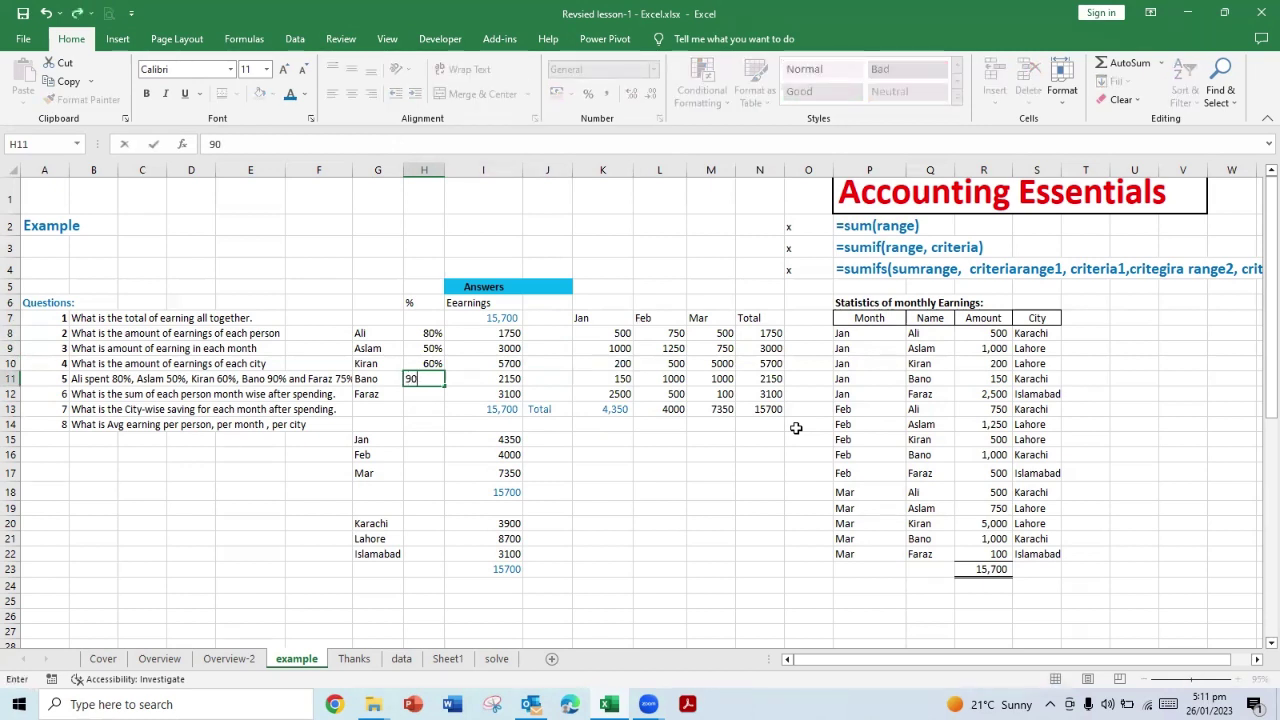
{"action": "type", "text": "%"}
{"action": "key", "text": "Return"}
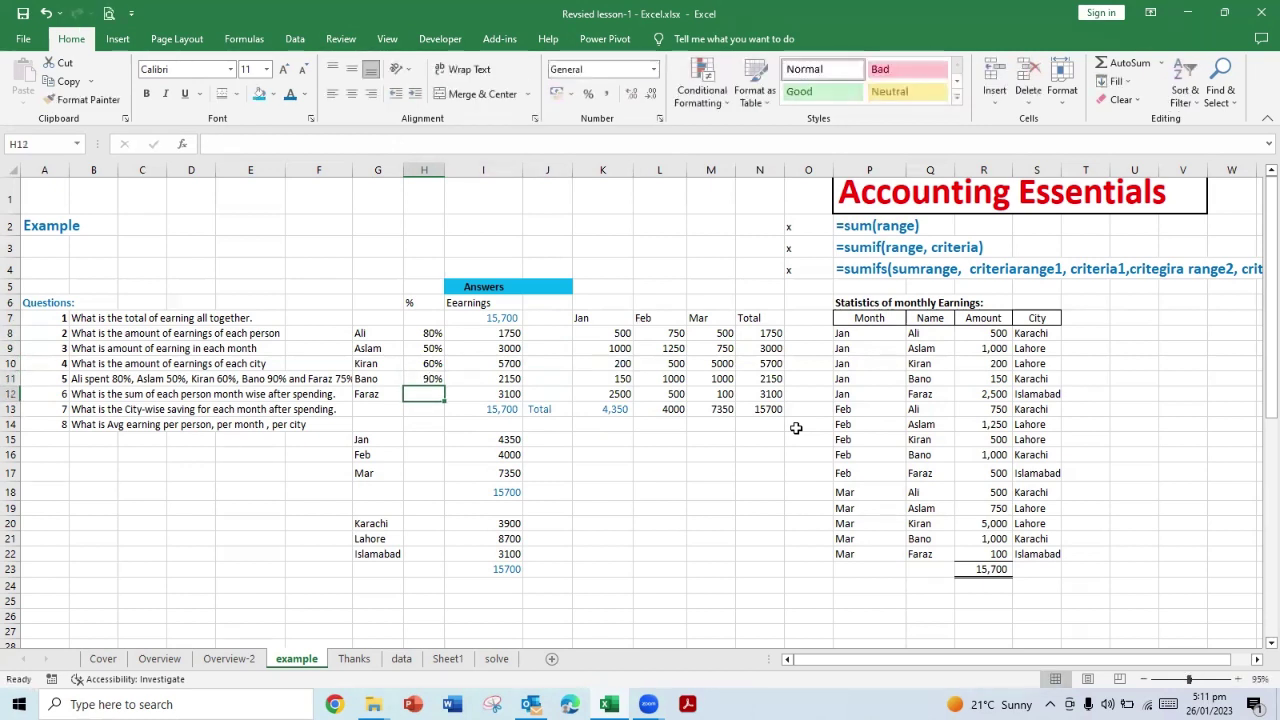
{"action": "type", "text": "75%"}
{"action": "key", "text": "Return"}
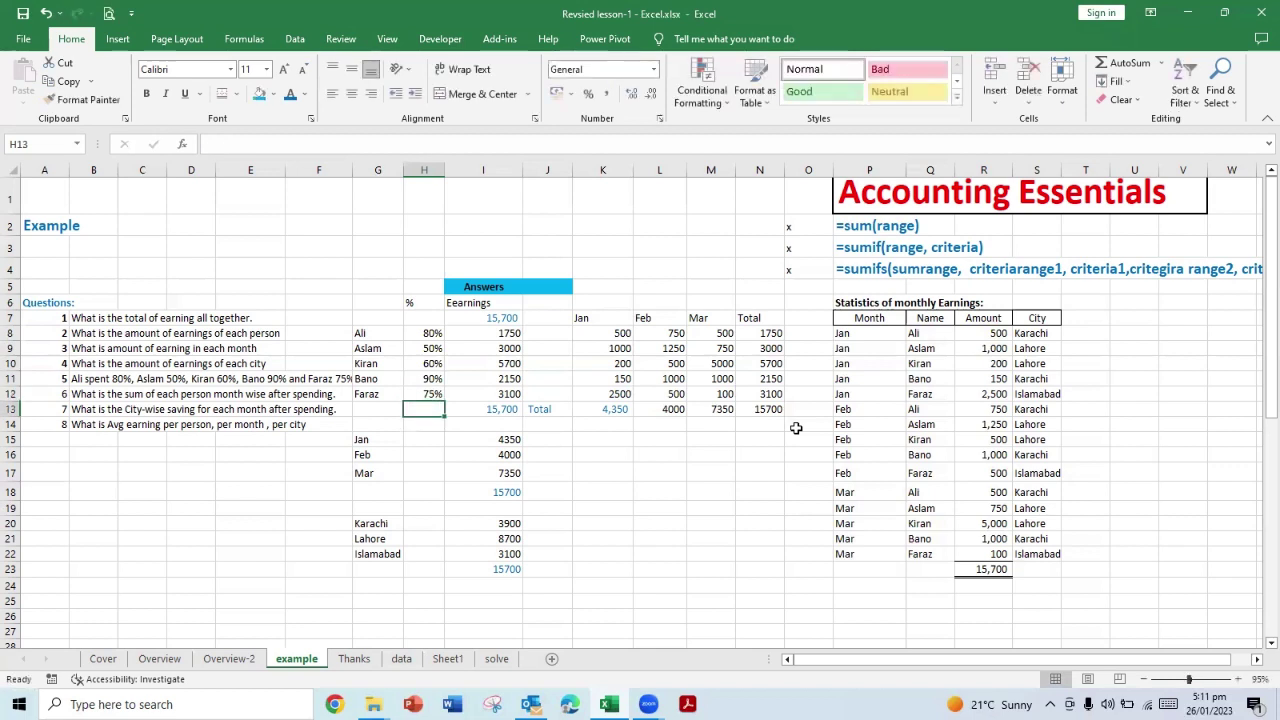
{"action": "key", "text": "Up"}
{"action": "key", "text": "Up"}
{"action": "key", "text": "Up"}
{"action": "key", "text": "Up"}
{"action": "key", "text": "Up"}
{"action": "key", "text": "Right"}
{"action": "key", "text": "Right"}
{"action": "key", "text": "Right"}
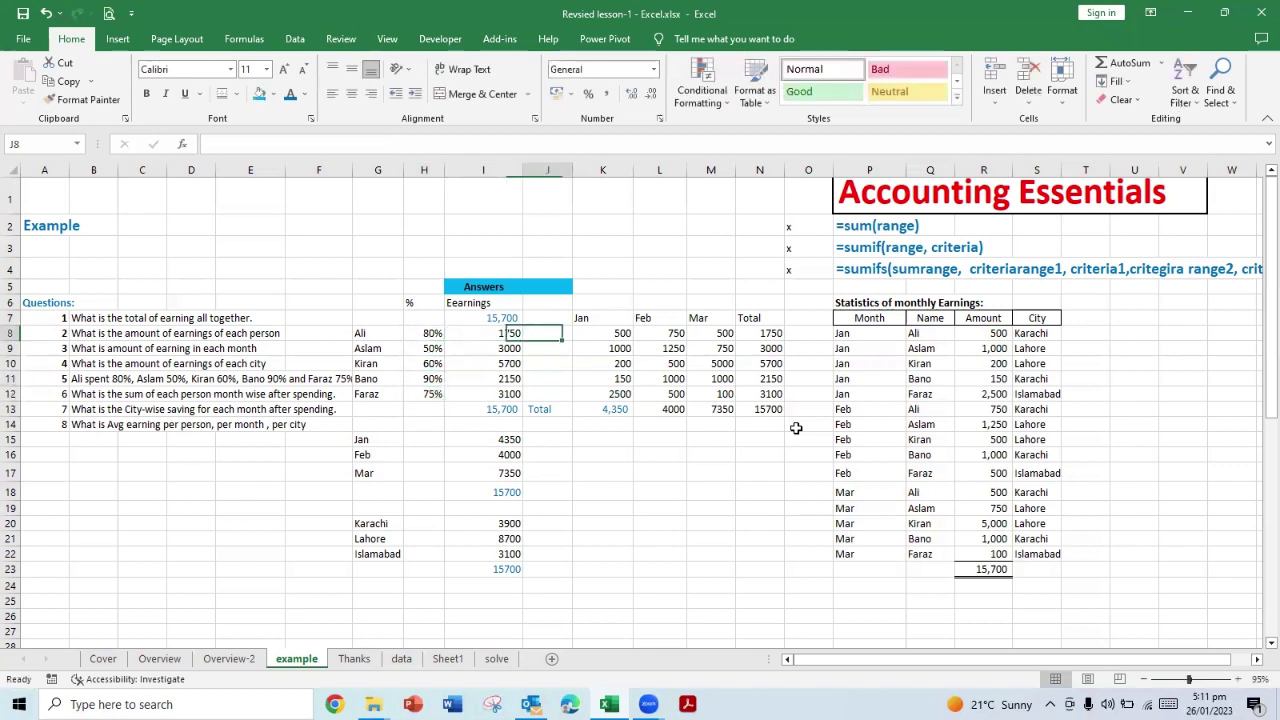
{"action": "key", "text": "Down"}
{"action": "key", "text": "Down"}
{"action": "key", "text": "Down"}
{"action": "key", "text": "Down"}
{"action": "key", "text": "Down"}
{"action": "key", "text": "Down"}
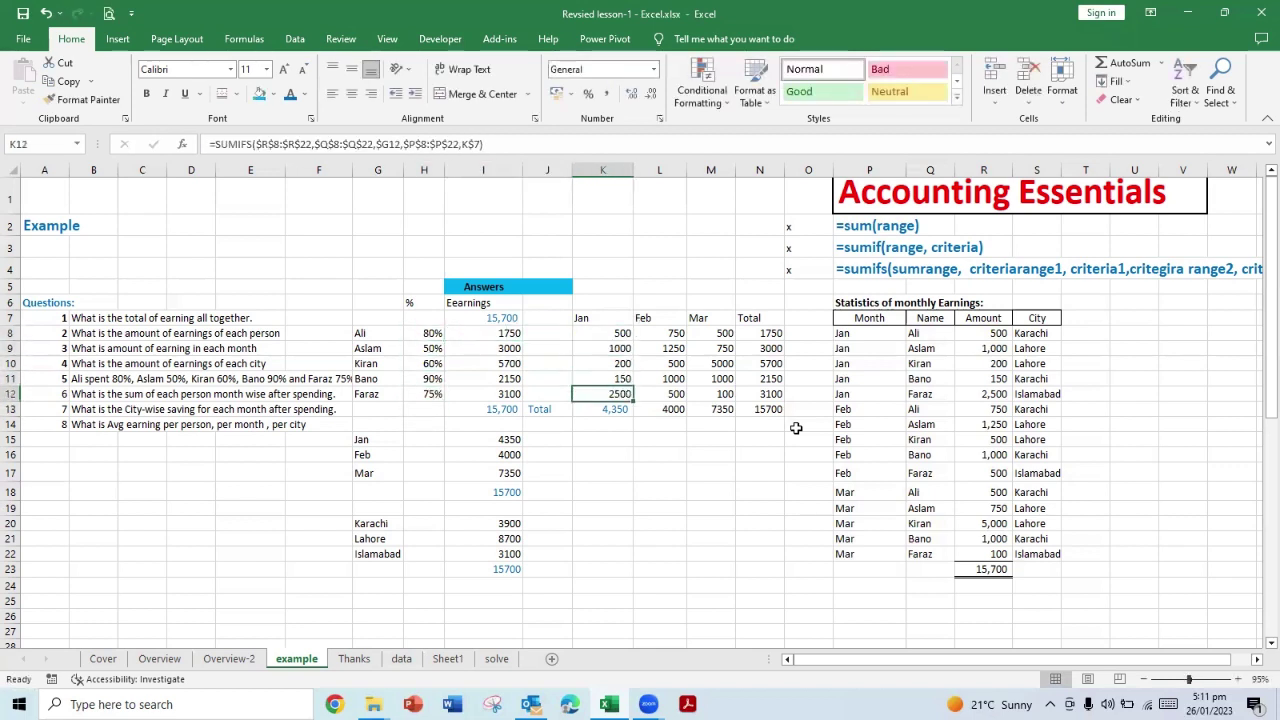
{"action": "key", "text": "Down"}
{"action": "key", "text": "Down"}
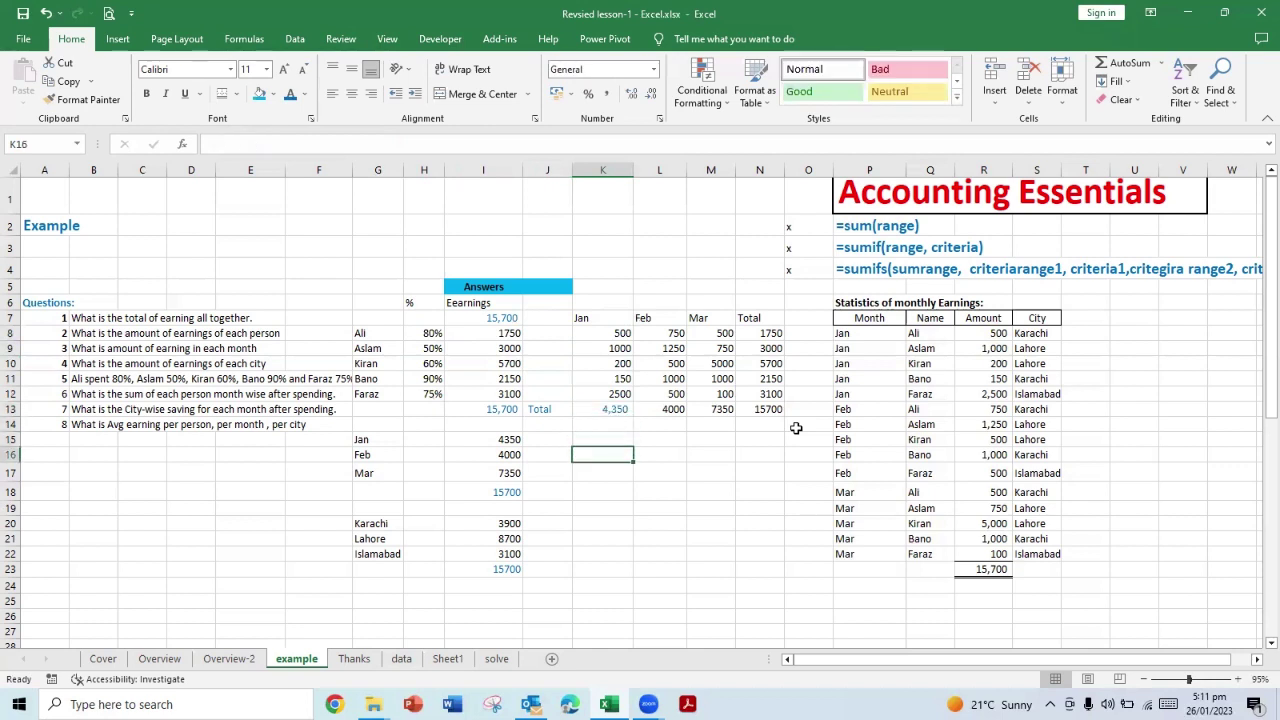
Step: Move the month and city summary block from G15:I23 to the area starting at B17
{"action": "key", "text": "Left"}
{"action": "key", "text": "Left"}
{"action": "key", "text": "Left"}
{"action": "key", "text": "Left"}
{"action": "key", "text": "Up"}
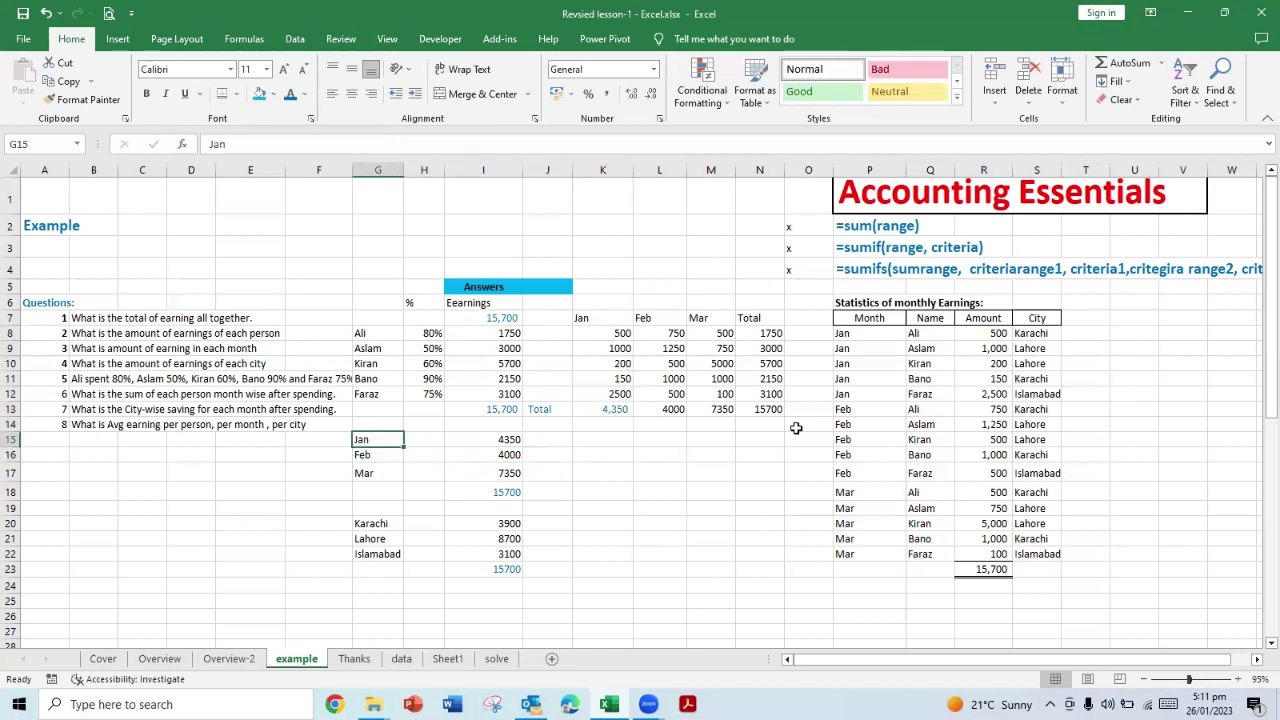
{"action": "key", "text": "shift+Right"}
{"action": "key", "text": "shift+Right"}
{"action": "key", "text": "shift+Down"}
{"action": "key", "text": "shift+Down"}
{"action": "key", "text": "shift+Down"}
{"action": "key", "text": "shift+Down"}
{"action": "key", "text": "shift+Down"}
{"action": "key", "text": "shift+Down"}
{"action": "key", "text": "shift+Down"}
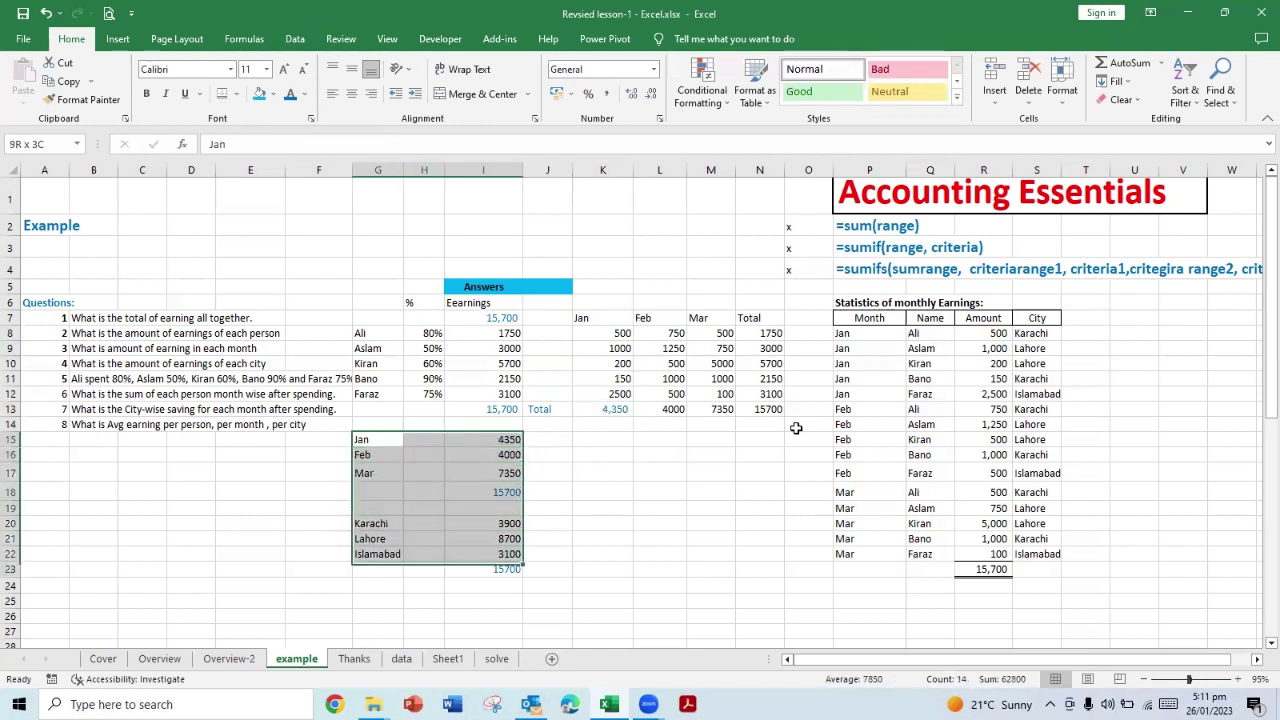
{"action": "key", "text": "shift+Down"}
{"action": "key", "text": "ctrl+c"}
{"action": "key", "text": "Left"}
{"action": "key", "text": "Left"}
{"action": "key", "text": "Left"}
{"action": "key", "text": "Left"}
{"action": "key", "text": "Left"}
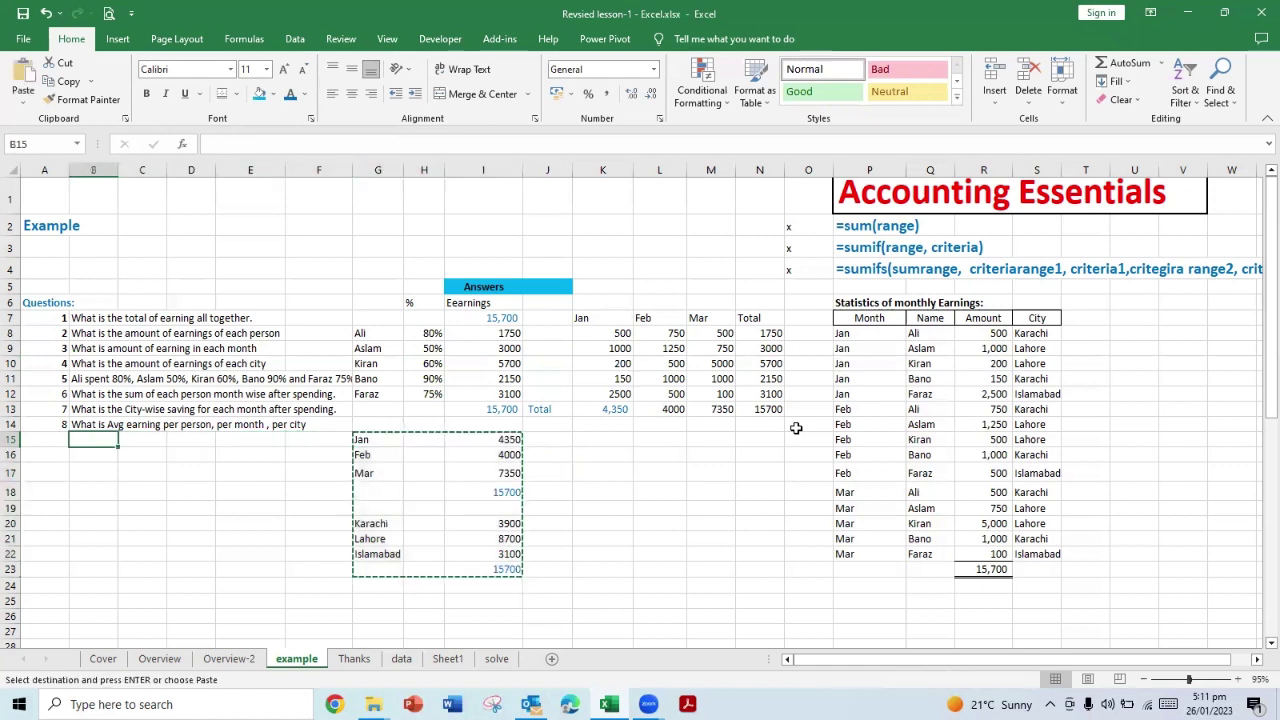
{"action": "key", "text": "Down"}
{"action": "key", "text": "Down"}
{"action": "key", "text": "ctrl+v"}
Step: Copy the person names and spending percentages in G8:H12 to G15:H19
{"action": "key", "text": "Right"}
{"action": "key", "text": "Right"}
{"action": "key", "text": "Right"}
{"action": "key", "text": "Right"}
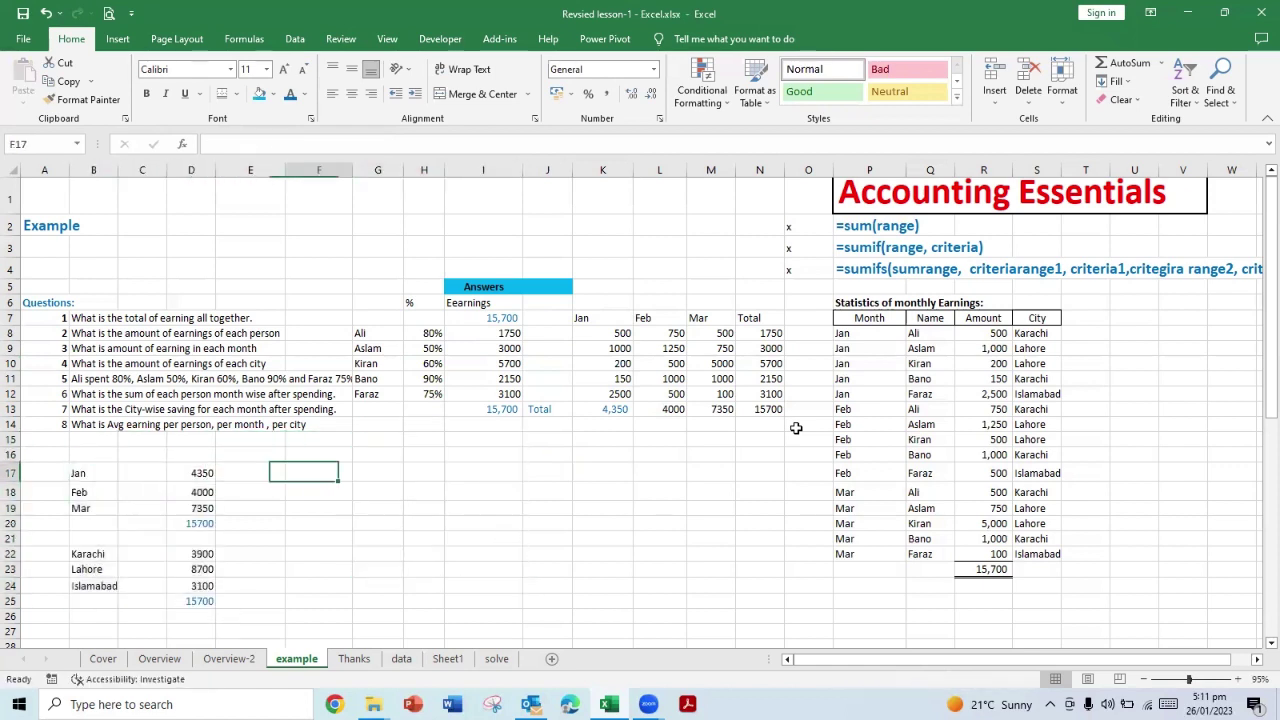
{"action": "key", "text": "Right"}
{"action": "key", "text": "Right"}
{"action": "key", "text": "Up"}
{"action": "key", "text": "Up"}
{"action": "key", "text": "Up"}
{"action": "key", "text": "Up"}
{"action": "key", "text": "Up"}
{"action": "key", "text": "Up"}
{"action": "key", "text": "Up"}
{"action": "key", "text": "Up"}
{"action": "key", "text": "Up"}
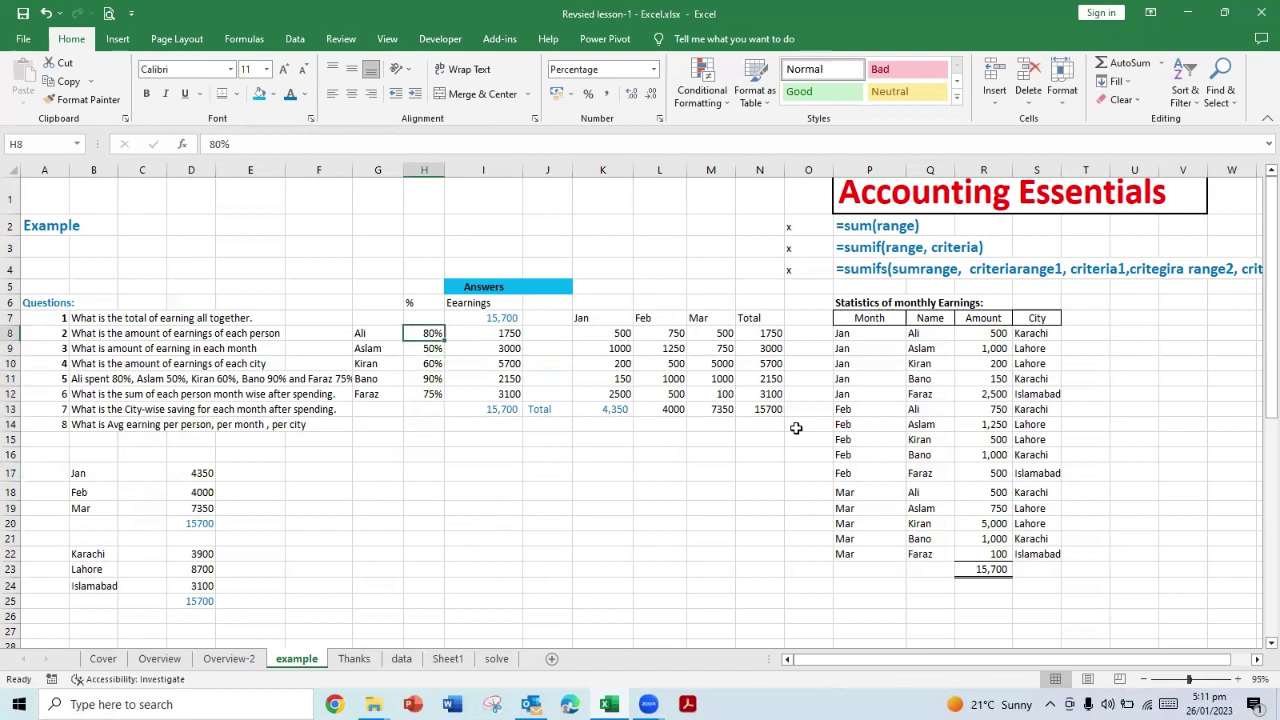
{"action": "key", "text": "Left"}
{"action": "key", "text": "shift+Right"}
{"action": "key", "text": "shift+Down"}
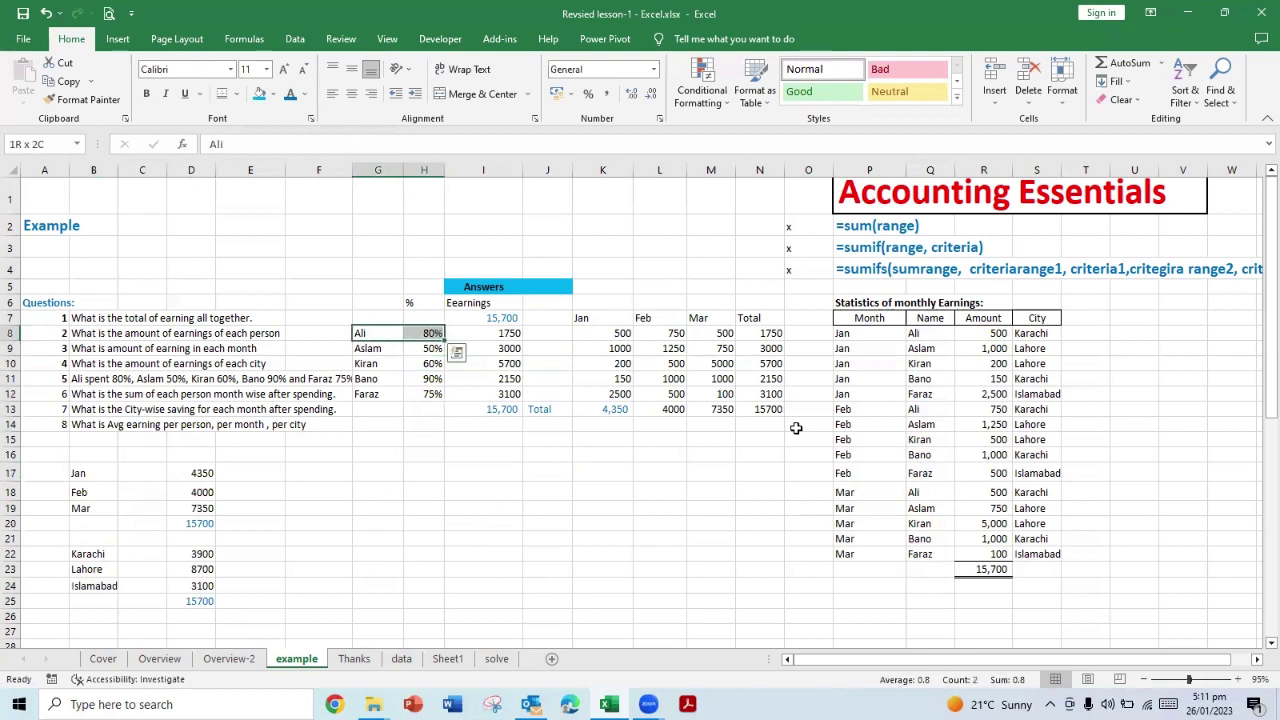
{"action": "key", "text": "shift+Down"}
{"action": "key", "text": "shift+Down"}
{"action": "key", "text": "shift+Down"}
{"action": "key", "text": "ctrl+x"}
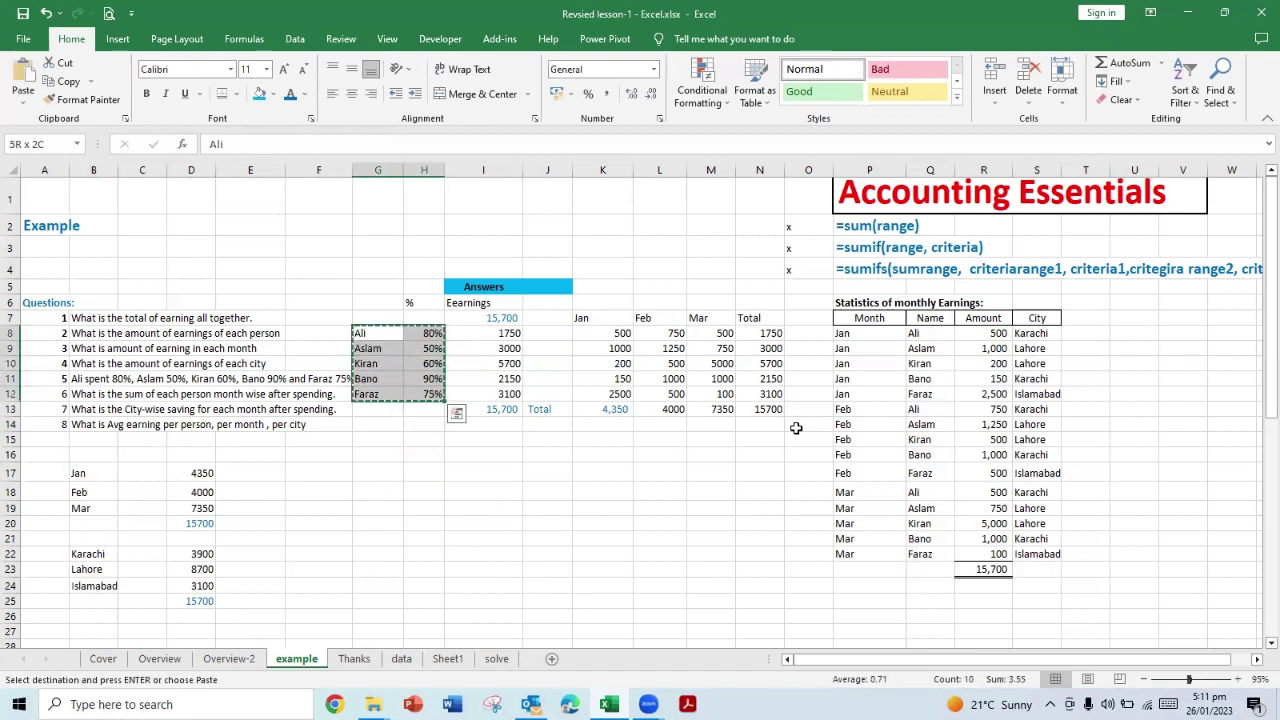
{"action": "key", "text": "Down"}
{"action": "key", "text": "Down"}
{"action": "key", "text": "Down"}
{"action": "key", "text": "Down"}
{"action": "key", "text": "Down"}
{"action": "key", "text": "Down"}
{"action": "key", "text": "Down"}
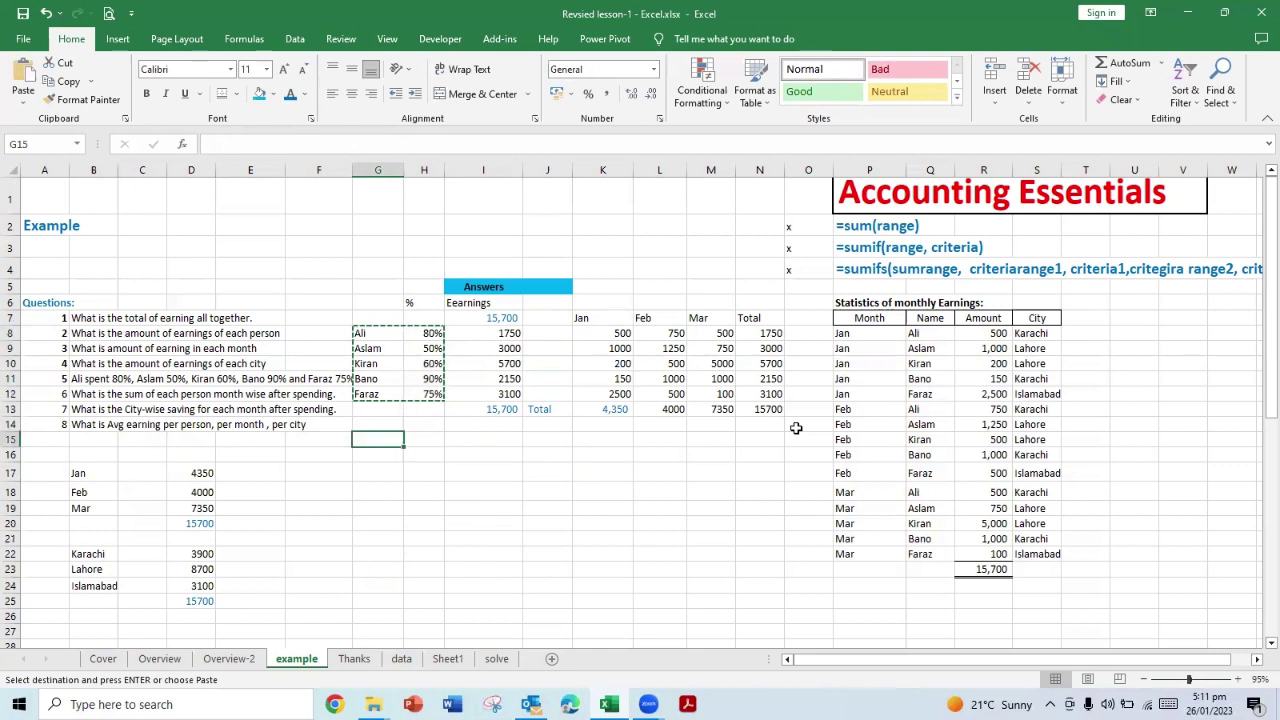
{"action": "key", "text": "Return"}
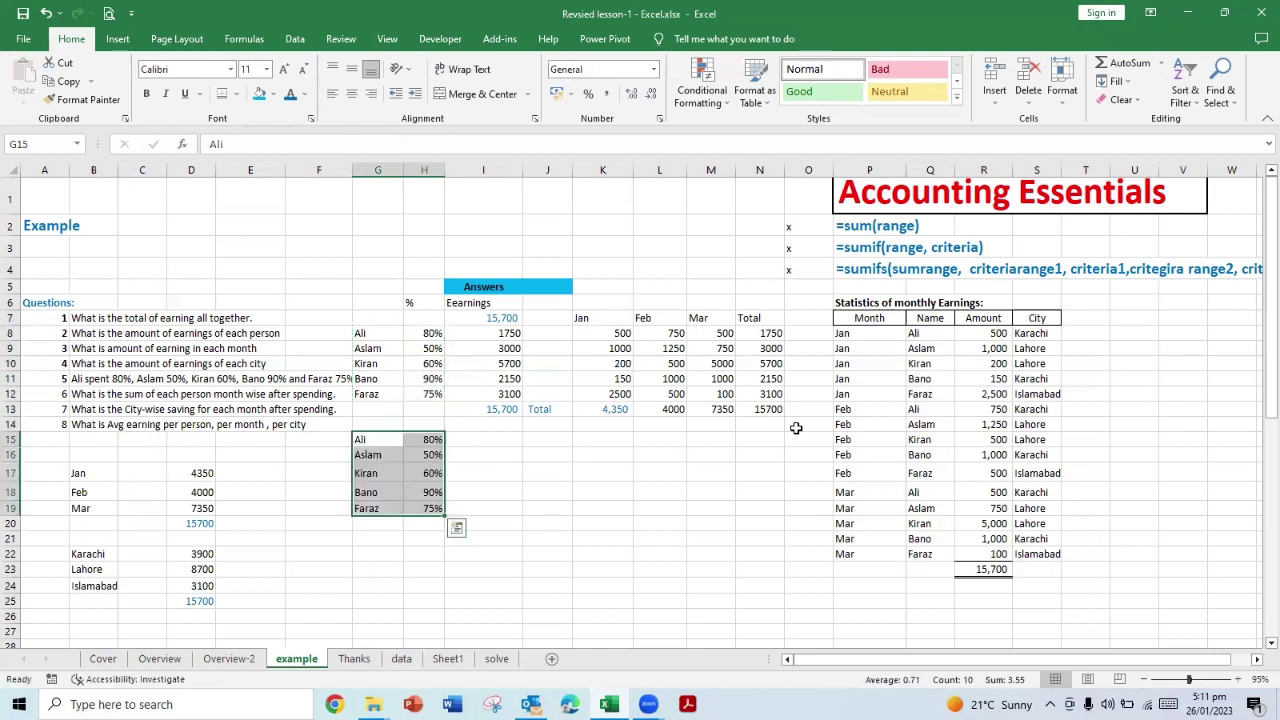
Step: Examine the January SUMIFS amounts per person in column K against the copied spending percentages
{"action": "key", "text": "Right"}
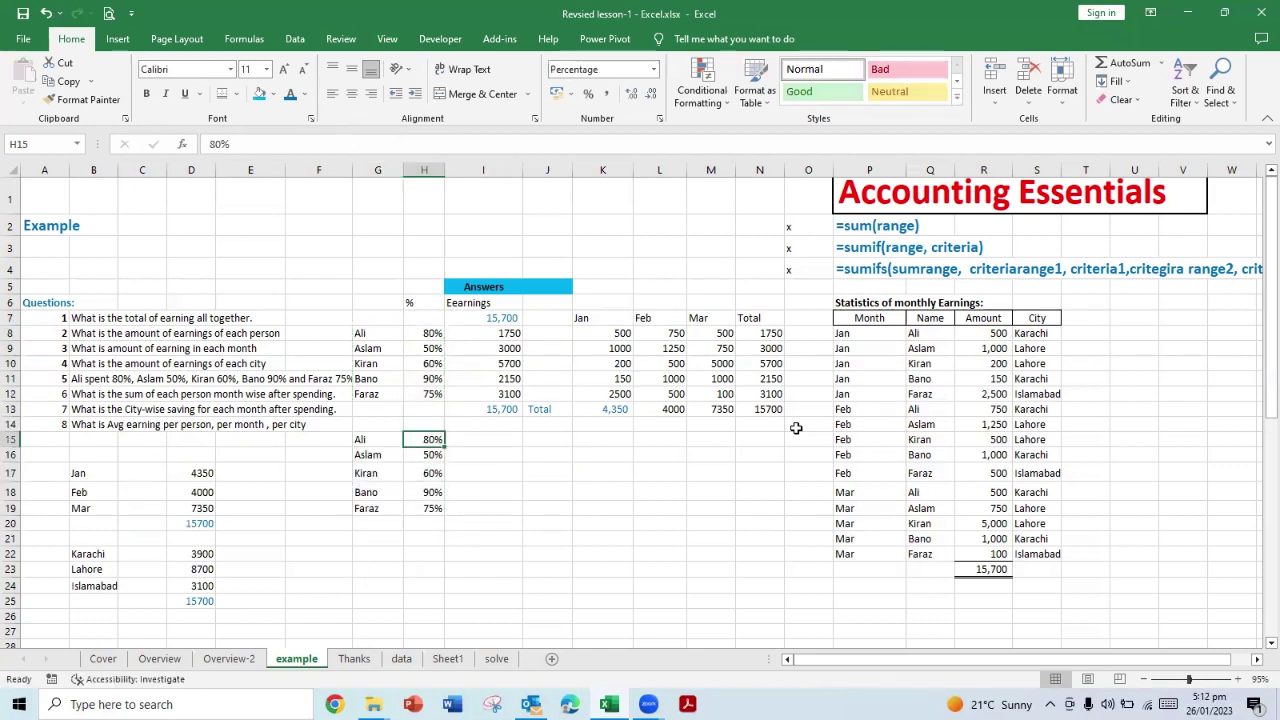
{"action": "key", "text": "Right"}
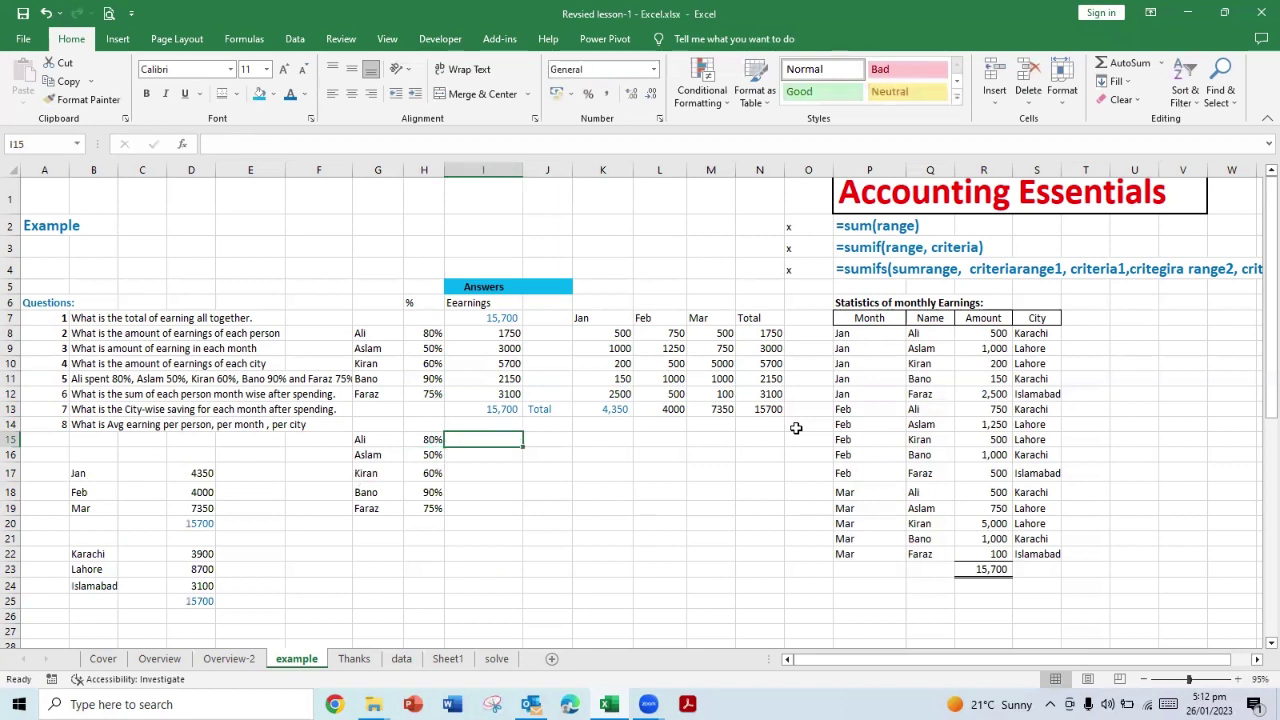
{"action": "key", "text": "Right"}
{"action": "key", "text": "Right"}
{"action": "key", "text": "Up"}
{"action": "key", "text": "Up"}
{"action": "key", "text": "Up"}
{"action": "key", "text": "Up"}
{"action": "key", "text": "Up"}
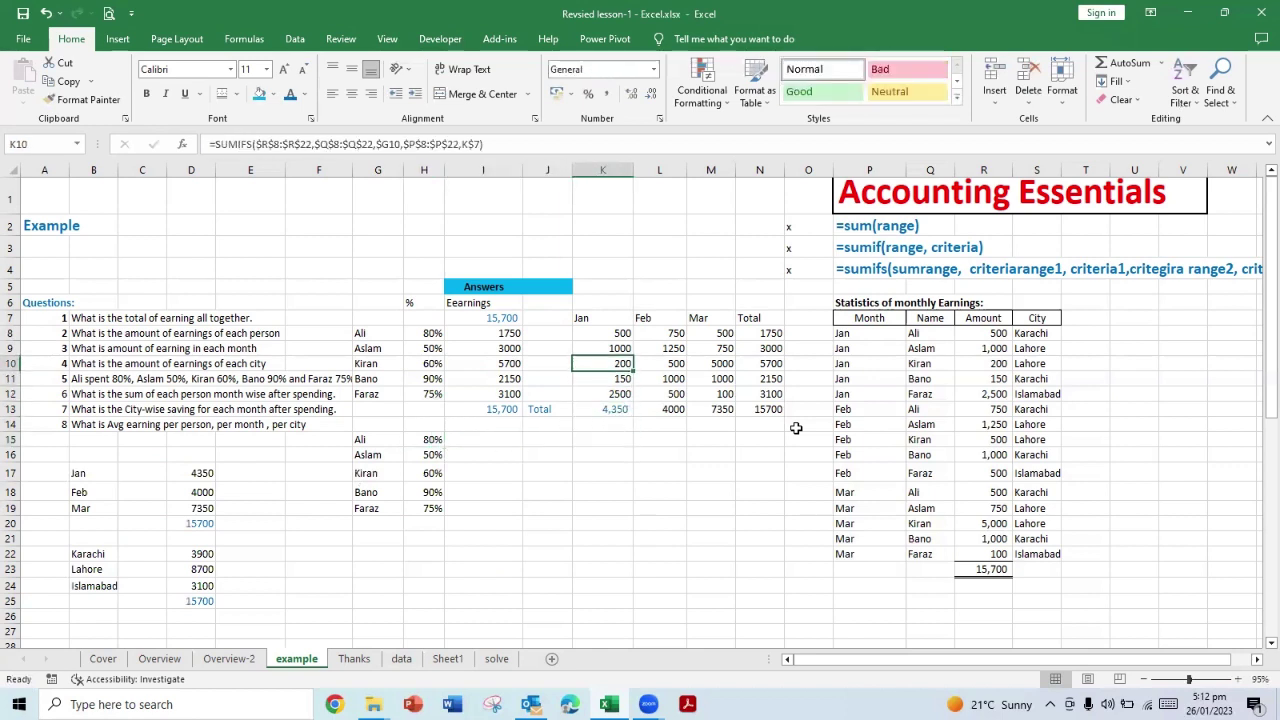
{"action": "key", "text": "Up"}
{"action": "key", "text": "Up"}
{"action": "key", "text": "Up"}
{"action": "key", "text": "Down"}
{"action": "key", "text": "Down"}
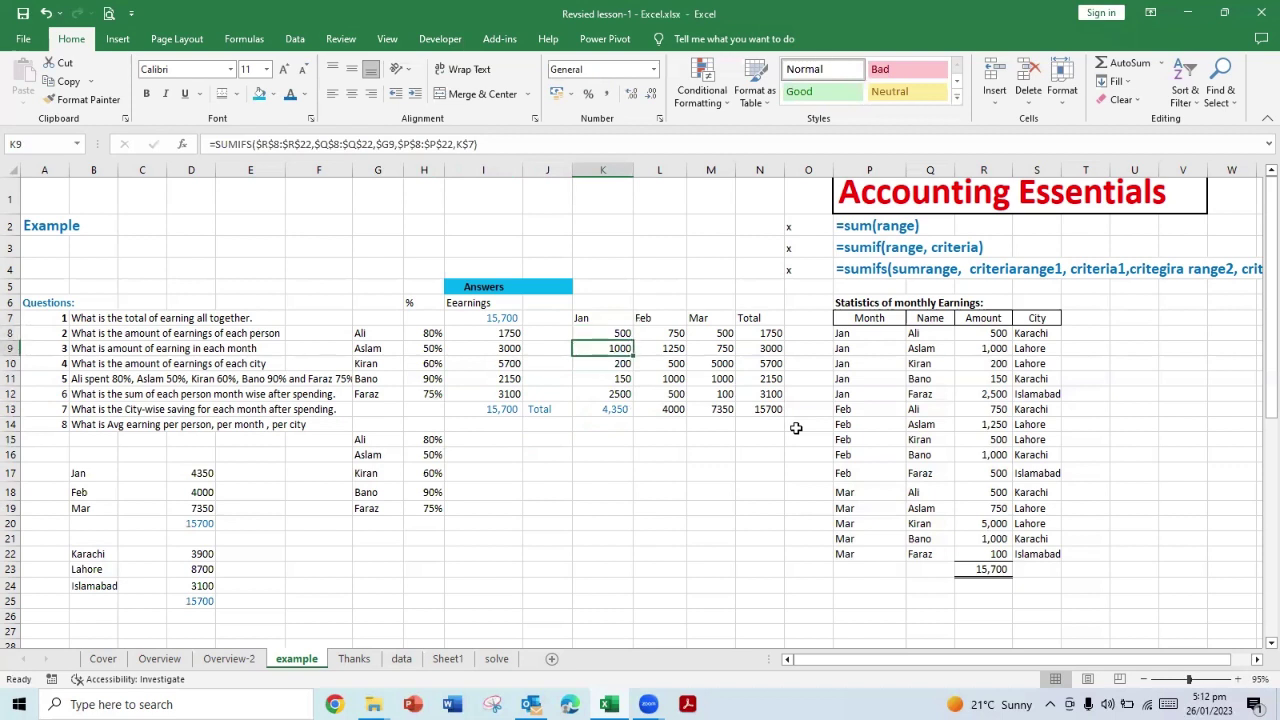
Step: Enter =K8*(1-H15) in K15 to calculate the first person's January amount left after spending
{"action": "key", "text": "Down"}
{"action": "key", "text": "Down"}
{"action": "key", "text": "Down"}
{"action": "key", "text": "Down"}
{"action": "key", "text": "Down"}
{"action": "key", "text": "Down"}
{"action": "key", "text": "Down"}
{"action": "key", "text": "Down"}
{"action": "key", "text": "Up"}
{"action": "key", "text": "Up"}
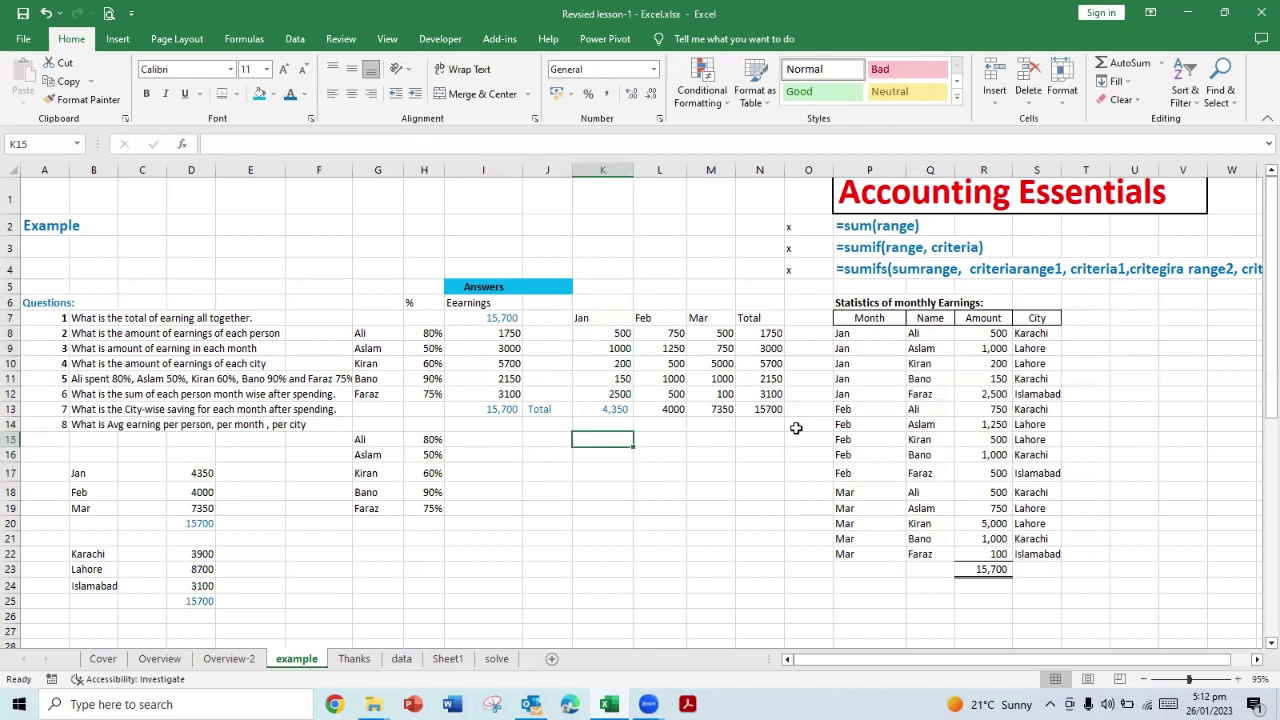
{"action": "type", "text": "="}
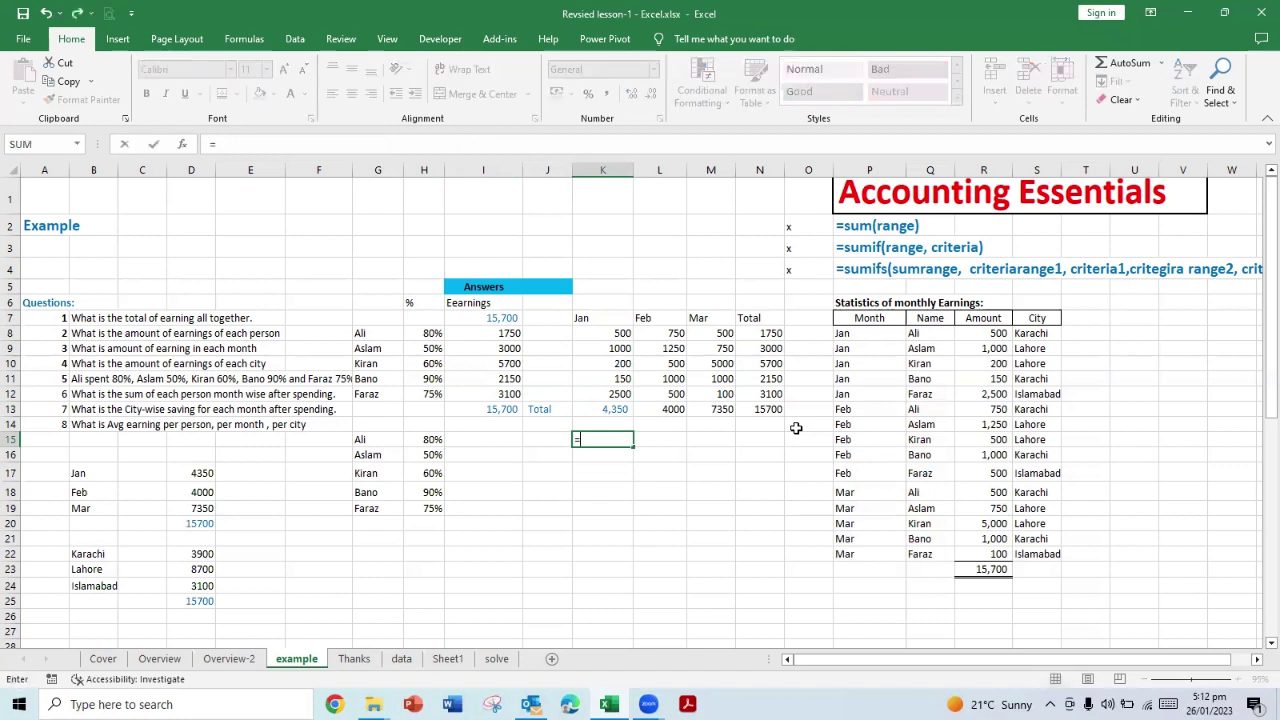
{"action": "key", "text": "Up"}
{"action": "key", "text": "Up"}
{"action": "key", "text": "Up"}
{"action": "key", "text": "Up"}
{"action": "key", "text": "Up"}
{"action": "key", "text": "Up"}
{"action": "key", "text": "Up"}
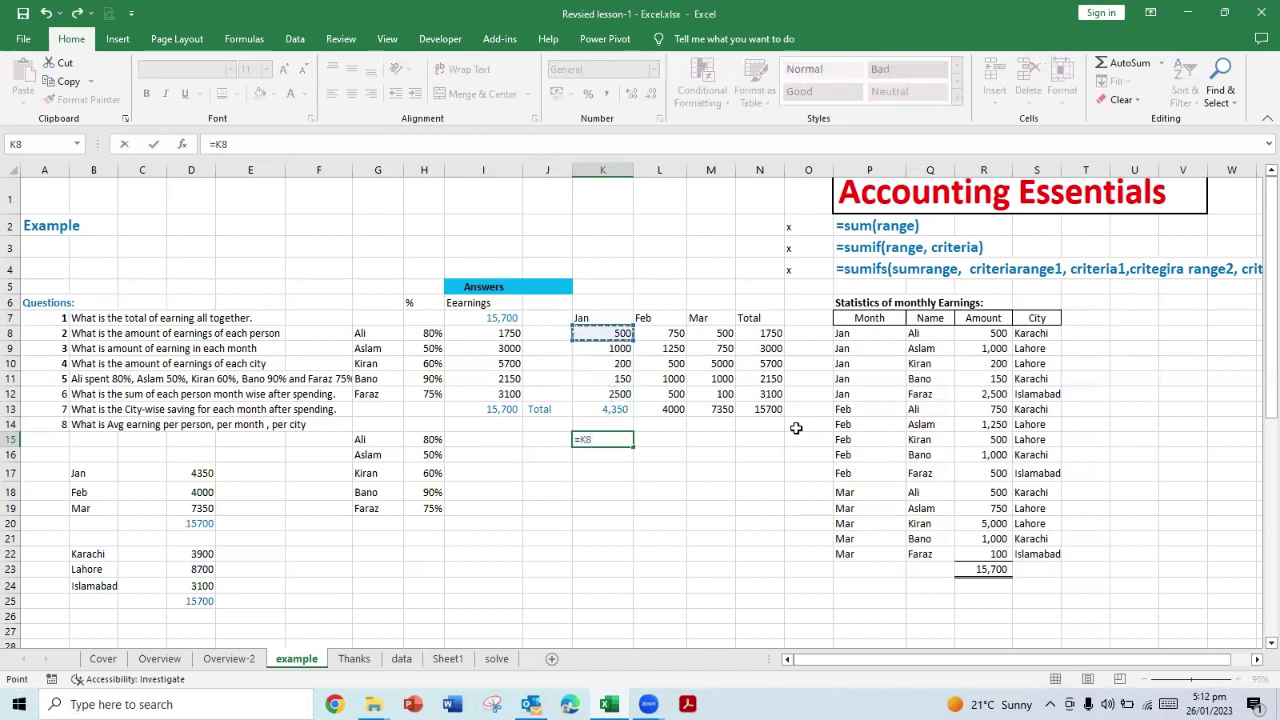
{"action": "type", "text": "*"}
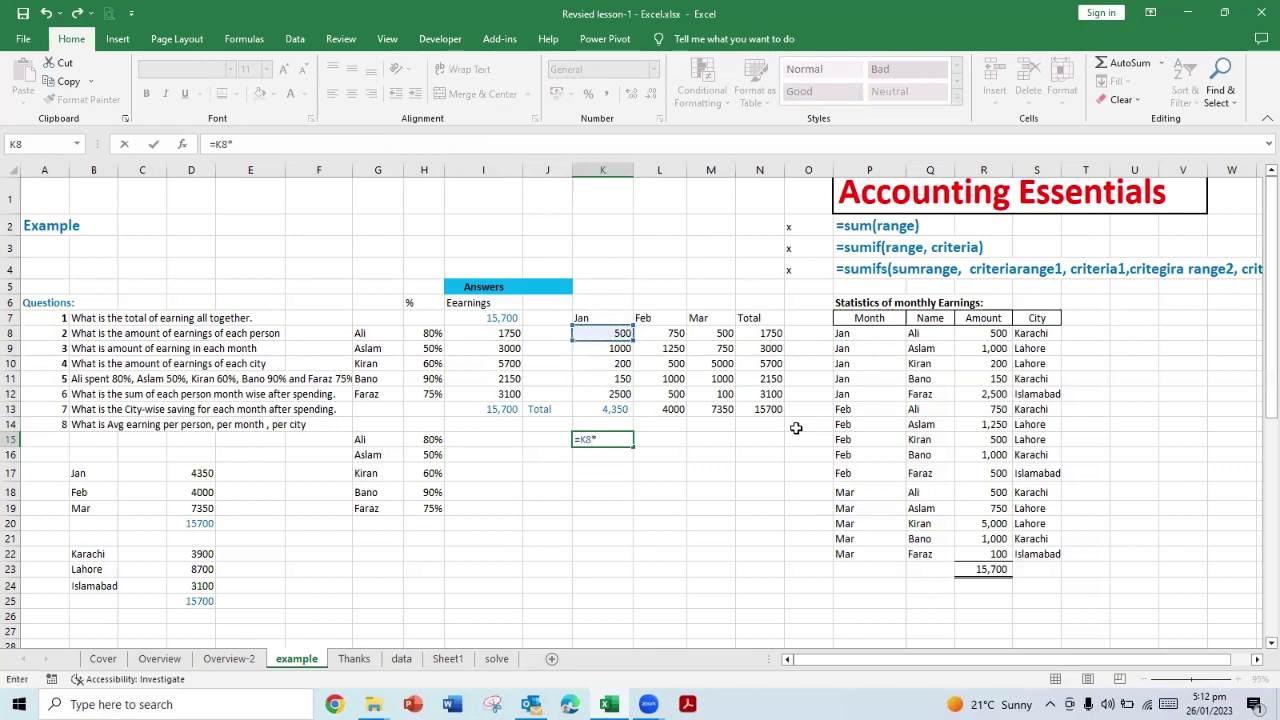
{"action": "type", "text": "("}
{"action": "key", "text": "Left"}
{"action": "key", "text": "Left"}
{"action": "key", "text": "Left"}
{"action": "key", "text": "BackSpace"}
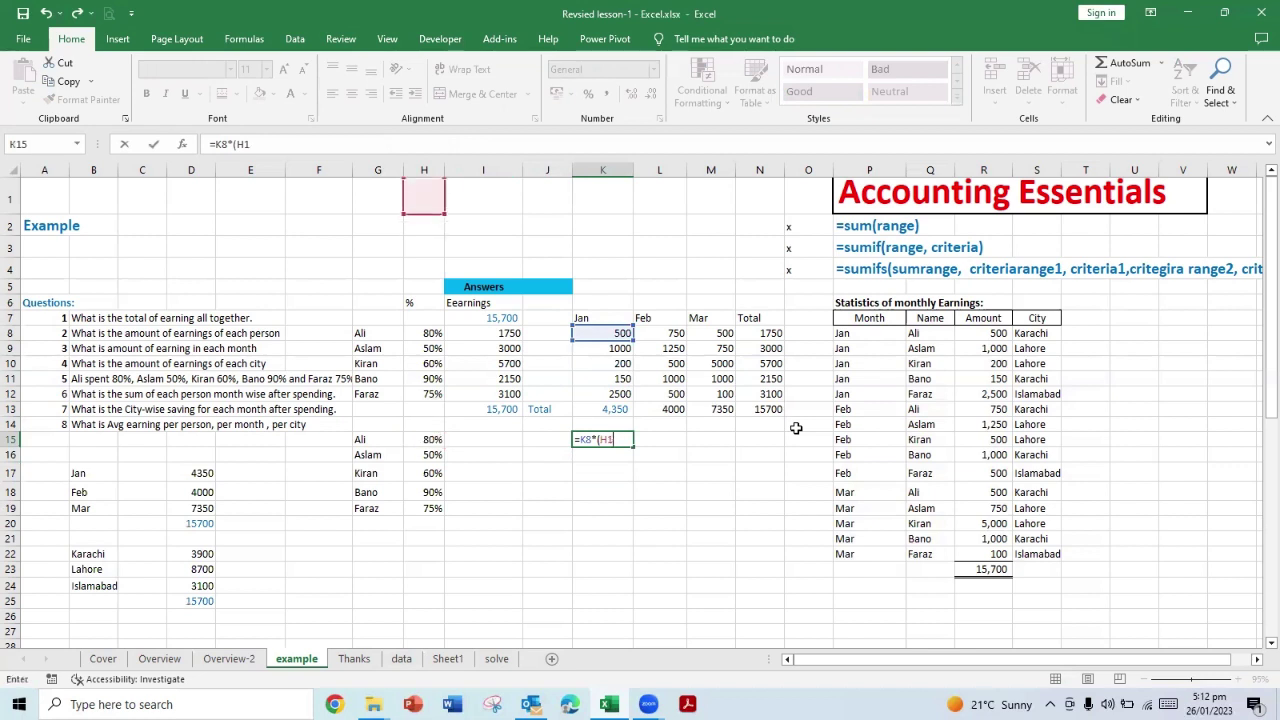
{"action": "key", "text": "BackSpace"}
{"action": "key", "text": "BackSpace"}
{"action": "type", "text": "1-"}
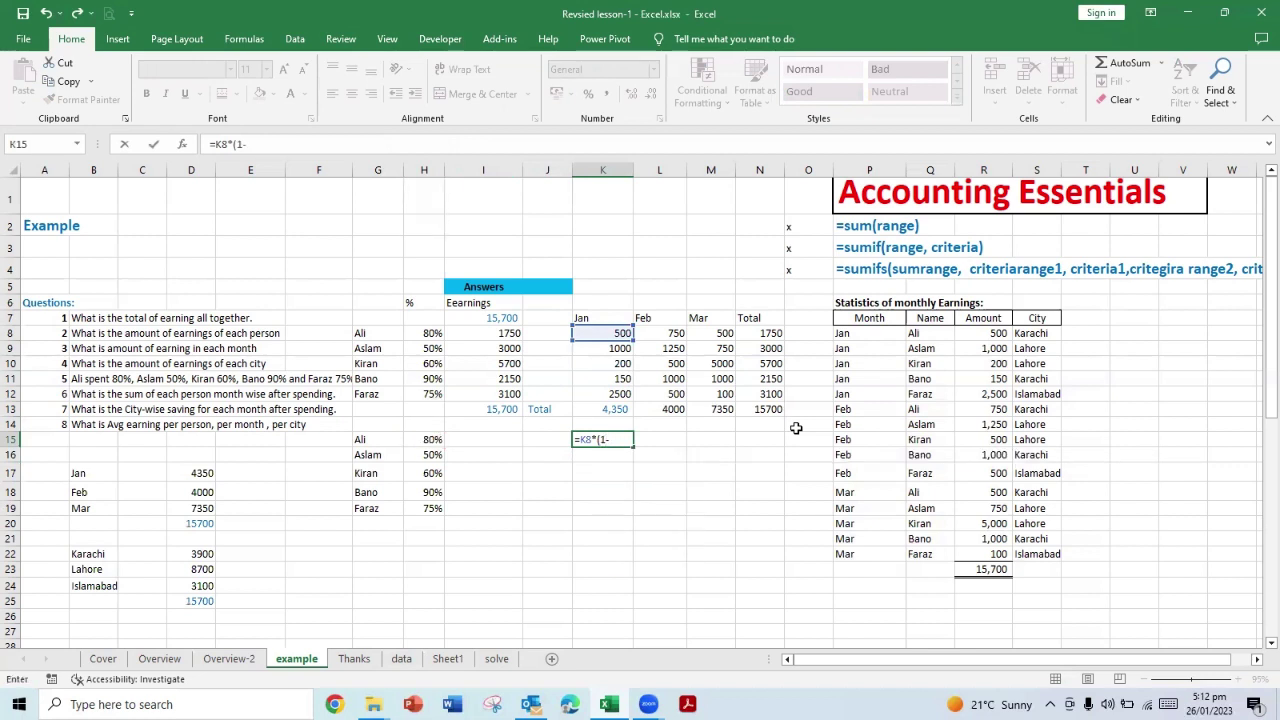
{"action": "key", "text": "Left"}
{"action": "key", "text": "Left"}
{"action": "key", "text": "Left"}
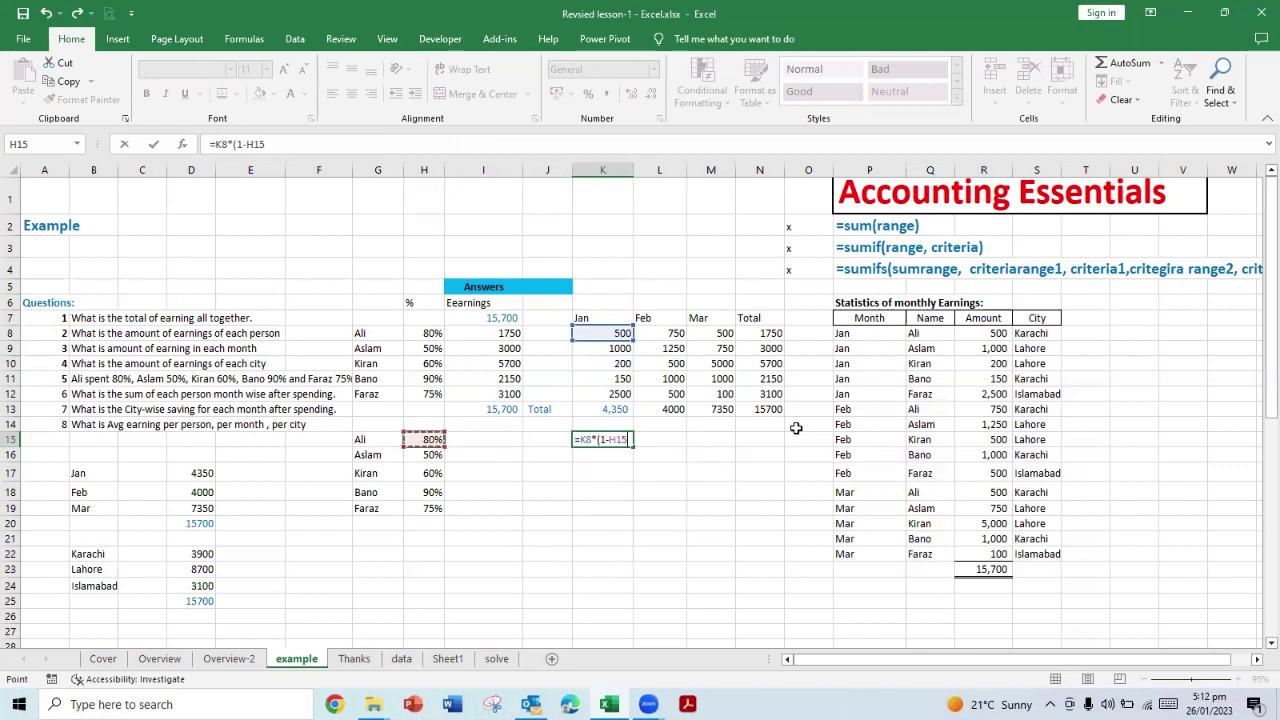
{"action": "type", "text": ")"}
{"action": "key", "text": "ctrl+Return"}
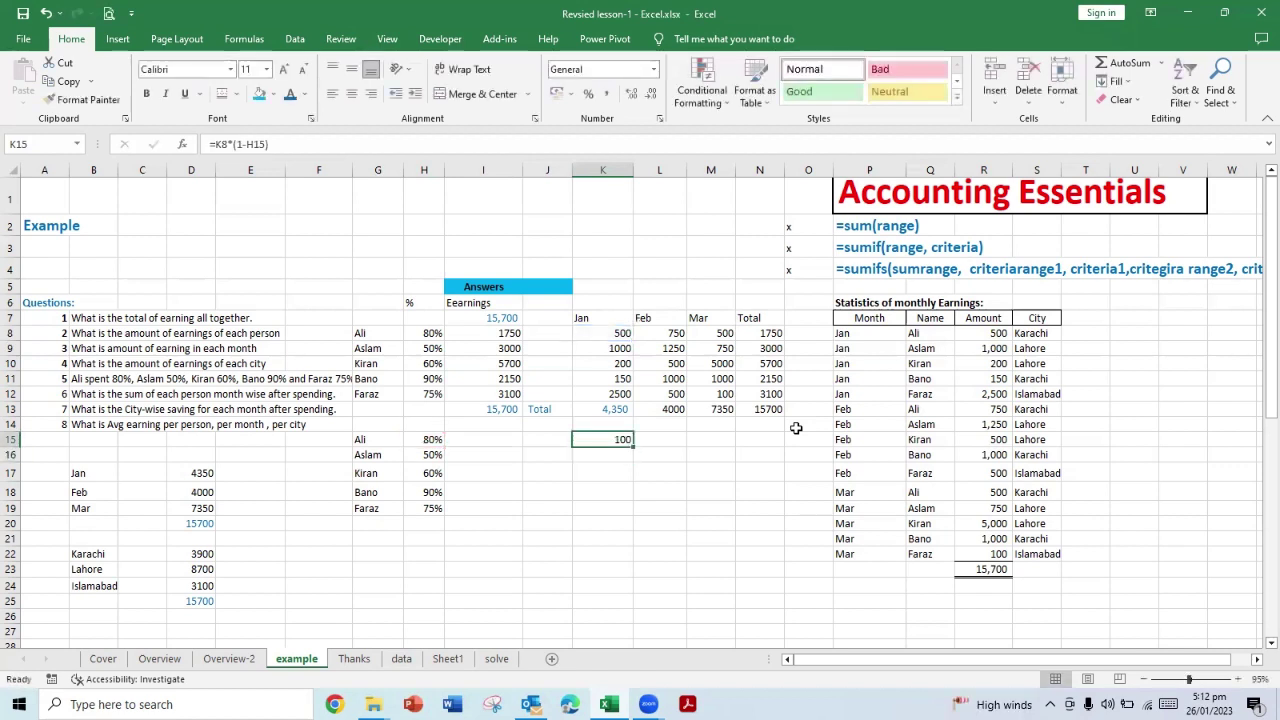
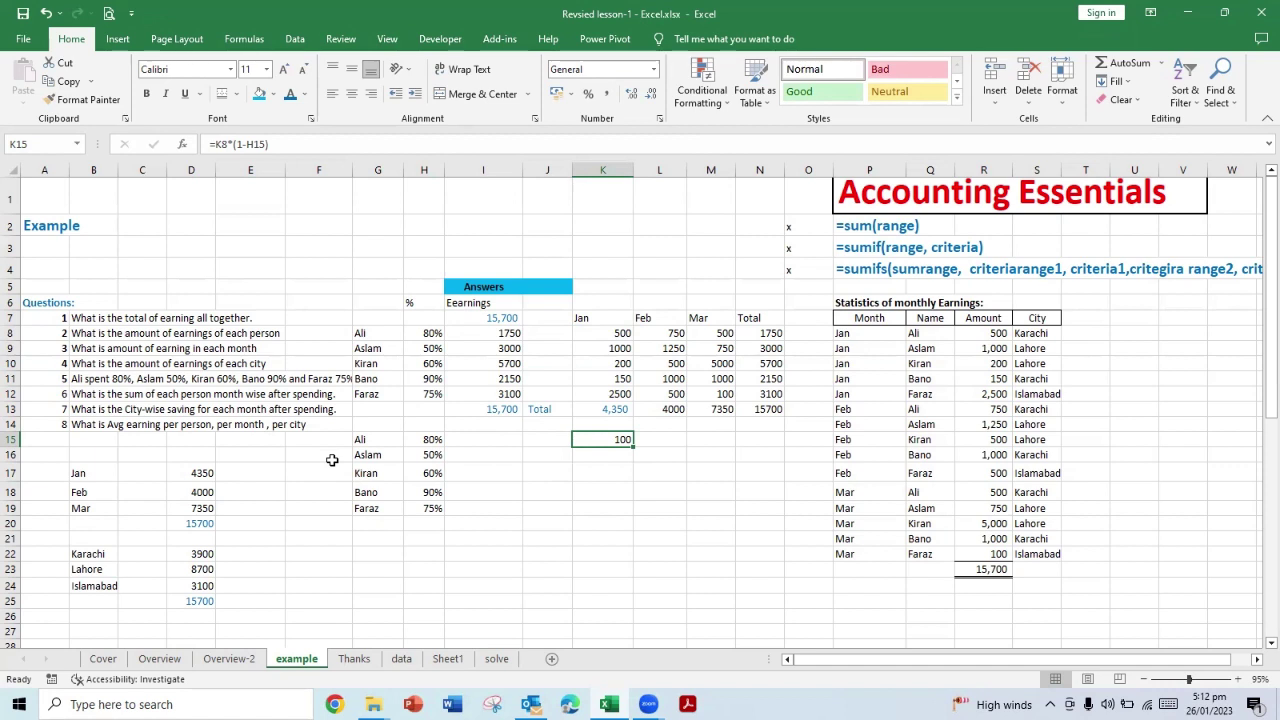
Step: Lock the column of the earnings reference in K15 so the formula reads =$K8*(1-H15)
{"action": "left_click", "coordinate": [241, 144]}
{"action": "key", "text": "Left"}
{"action": "key", "text": "Left"}
{"action": "key", "text": "Left"}
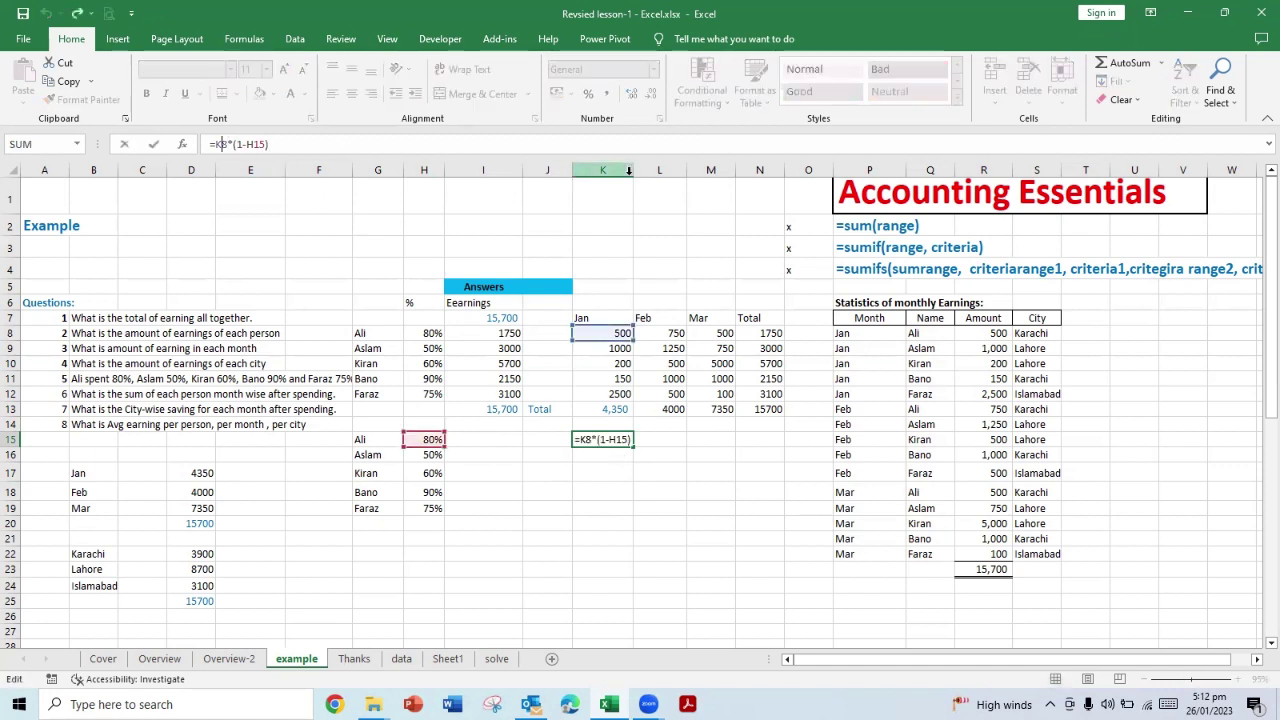
{"action": "key", "text": "F4"}
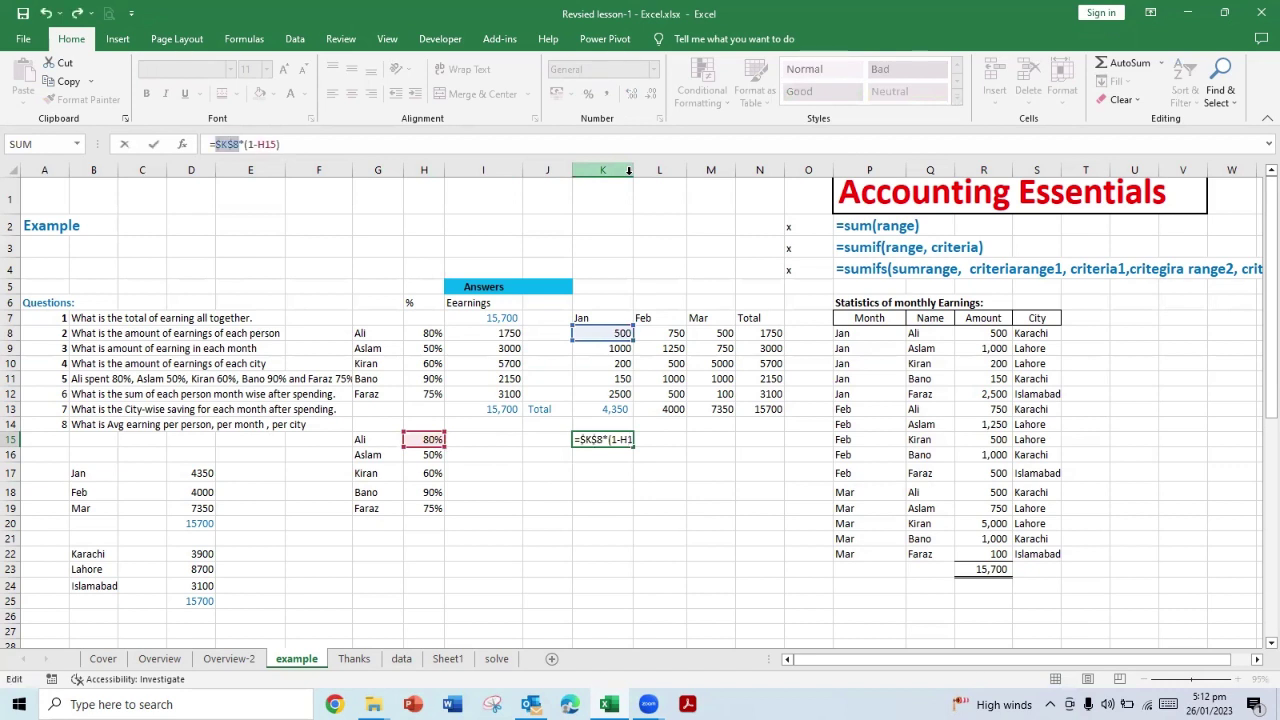
{"action": "key", "text": "F4"}
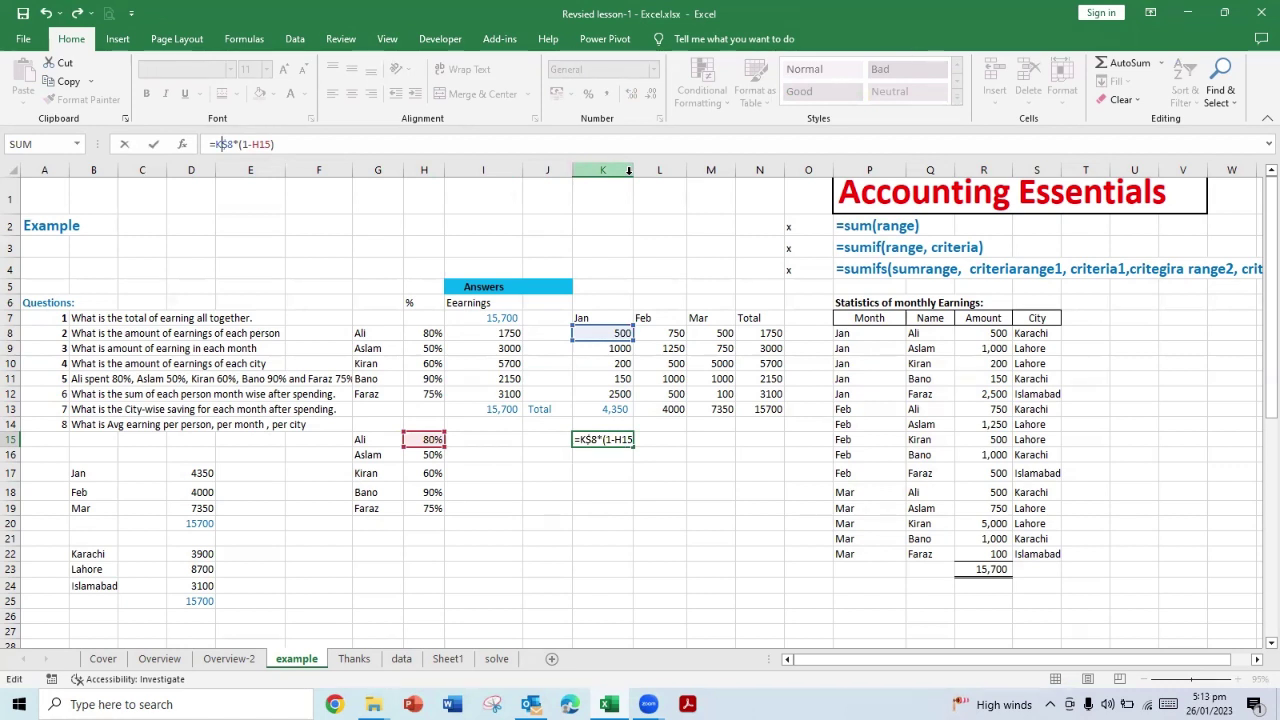
{"action": "key", "text": "F4"}
{"action": "key", "text": "F4"}
{"action": "key", "text": "F4"}
{"action": "key", "text": "Right"}
{"action": "key", "text": "Right"}
{"action": "key", "text": "Right"}
{"action": "key", "text": "Right"}
{"action": "key", "text": "ctrl+Return"}
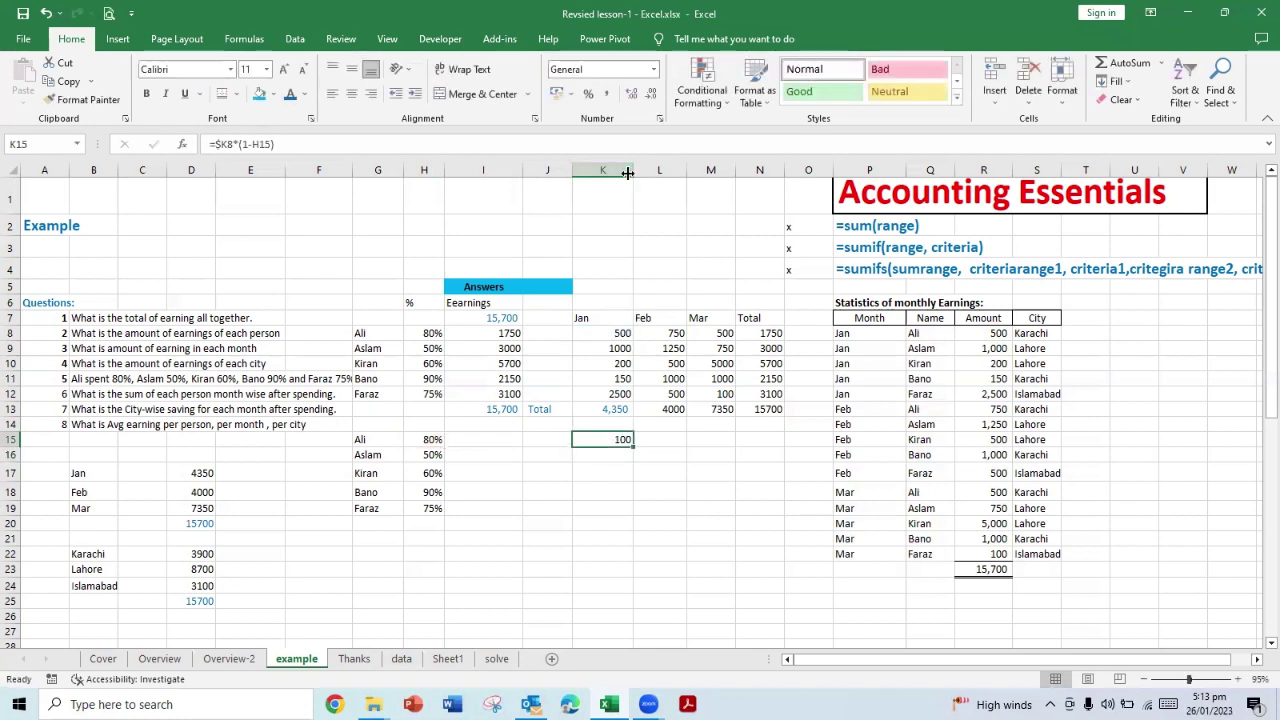
Step: Copy the amount-left formula from K15 across to the February and March cells, L15:M15
{"action": "key", "text": "ctrl+c"}
{"action": "key", "text": "Right"}
{"action": "key", "text": "shift+Right"}
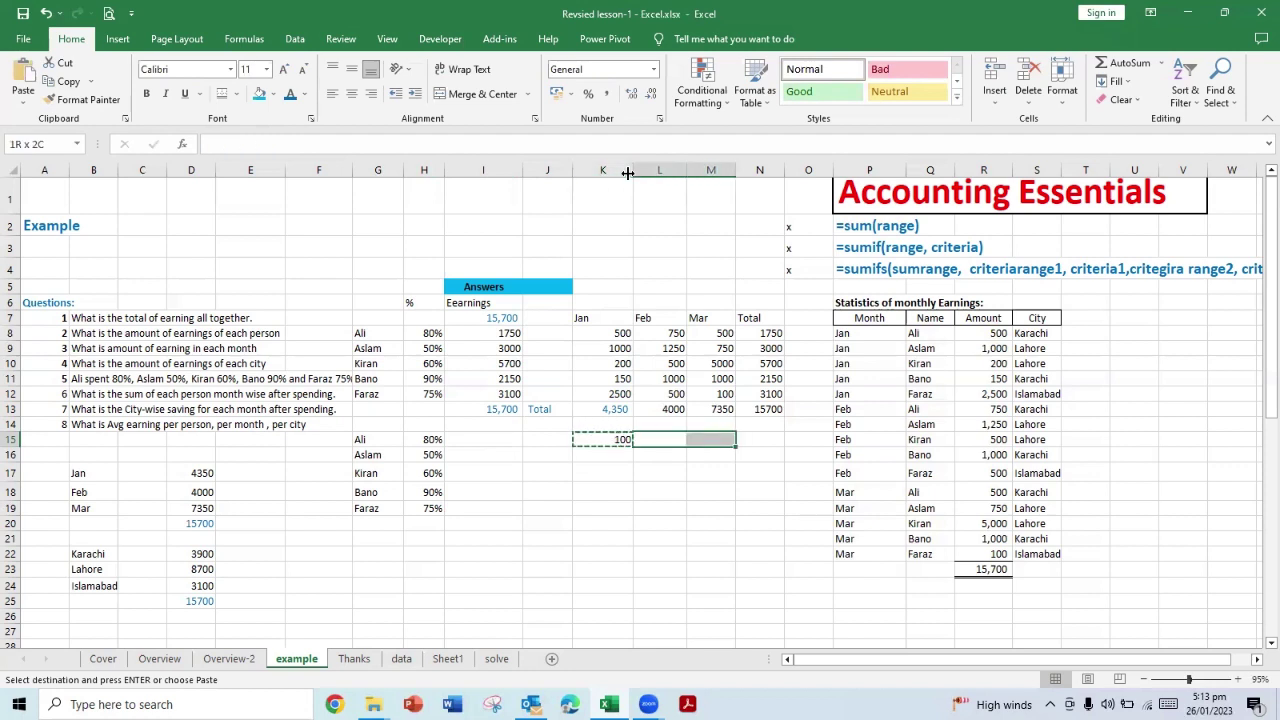
{"action": "key", "text": "Tab"}
{"action": "key", "text": "Return"}
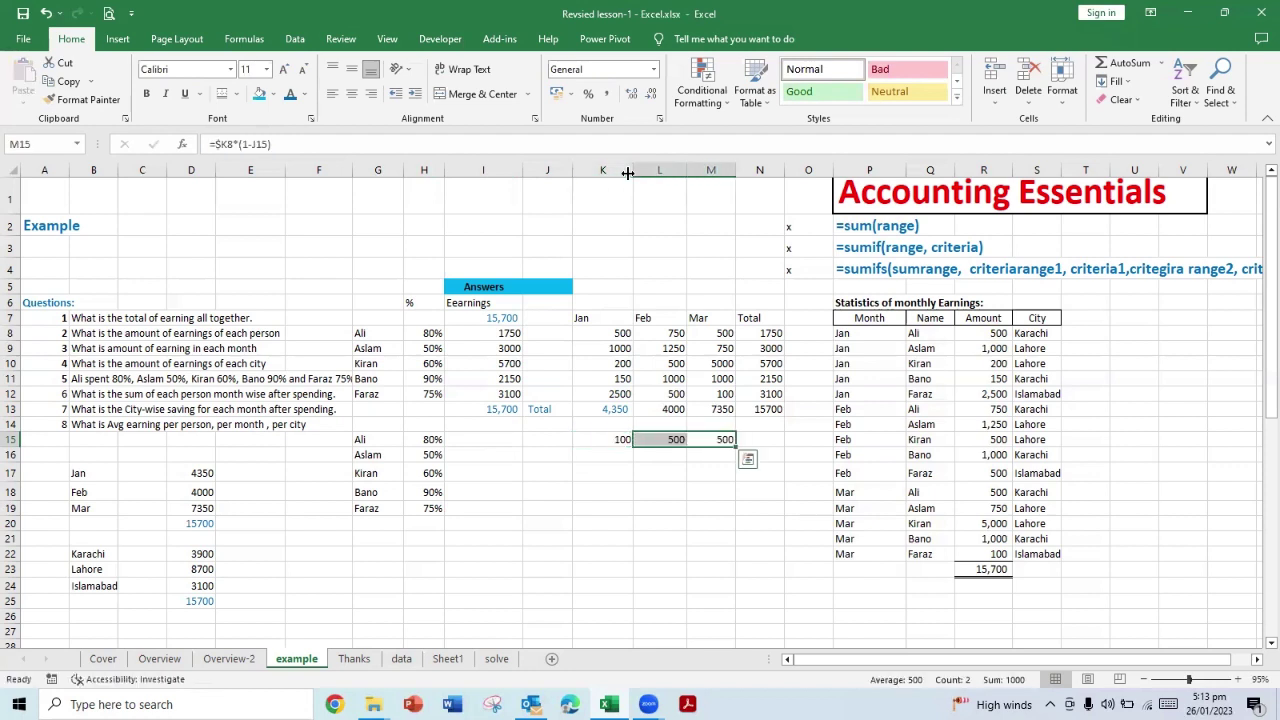
{"action": "key", "text": "Left"}
{"action": "key", "text": "Left"}
{"action": "key", "text": "Right"}
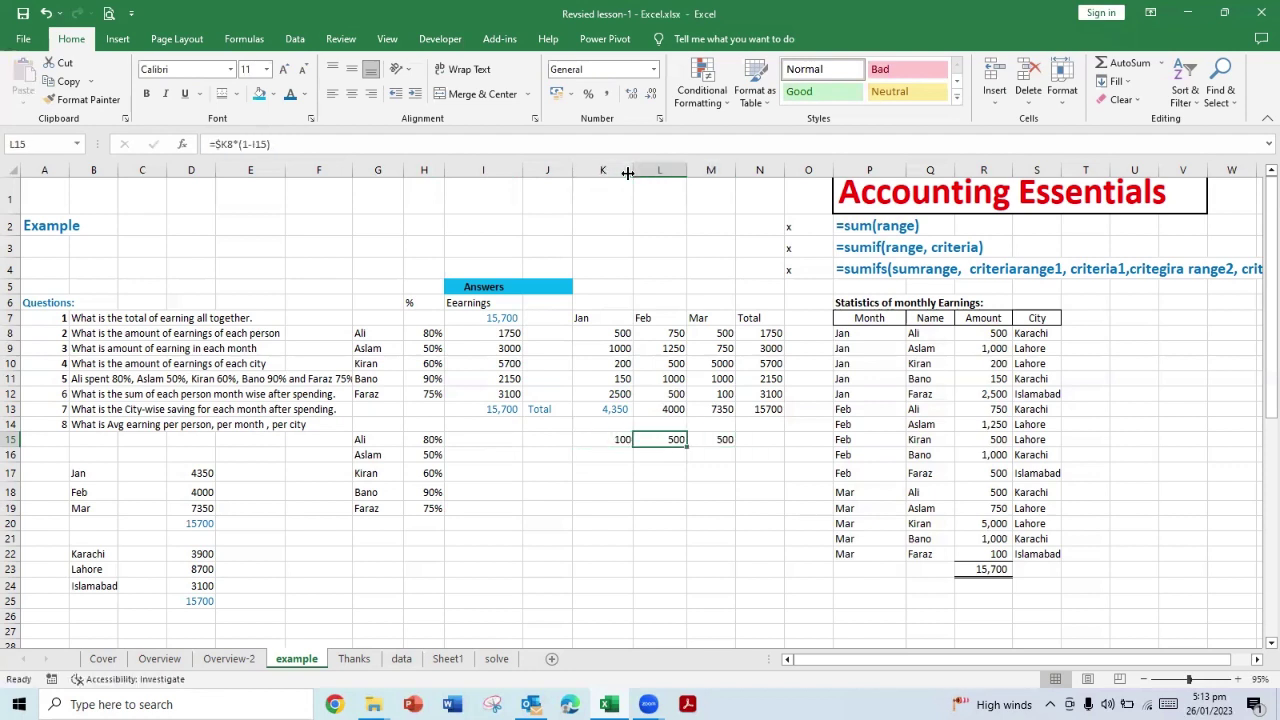
Step: Copy the Total column formulas in N8:N13 to N15:N20 for the amount-left table
{"action": "key", "text": "Right"}
{"action": "key", "text": "Right"}
{"action": "key", "text": "Up"}
{"action": "key", "text": "Up"}
{"action": "key", "text": "Up"}
{"action": "key", "text": "Up"}
{"action": "key", "text": "Up"}
{"action": "key", "text": "Up"}
{"action": "key", "text": "Up"}
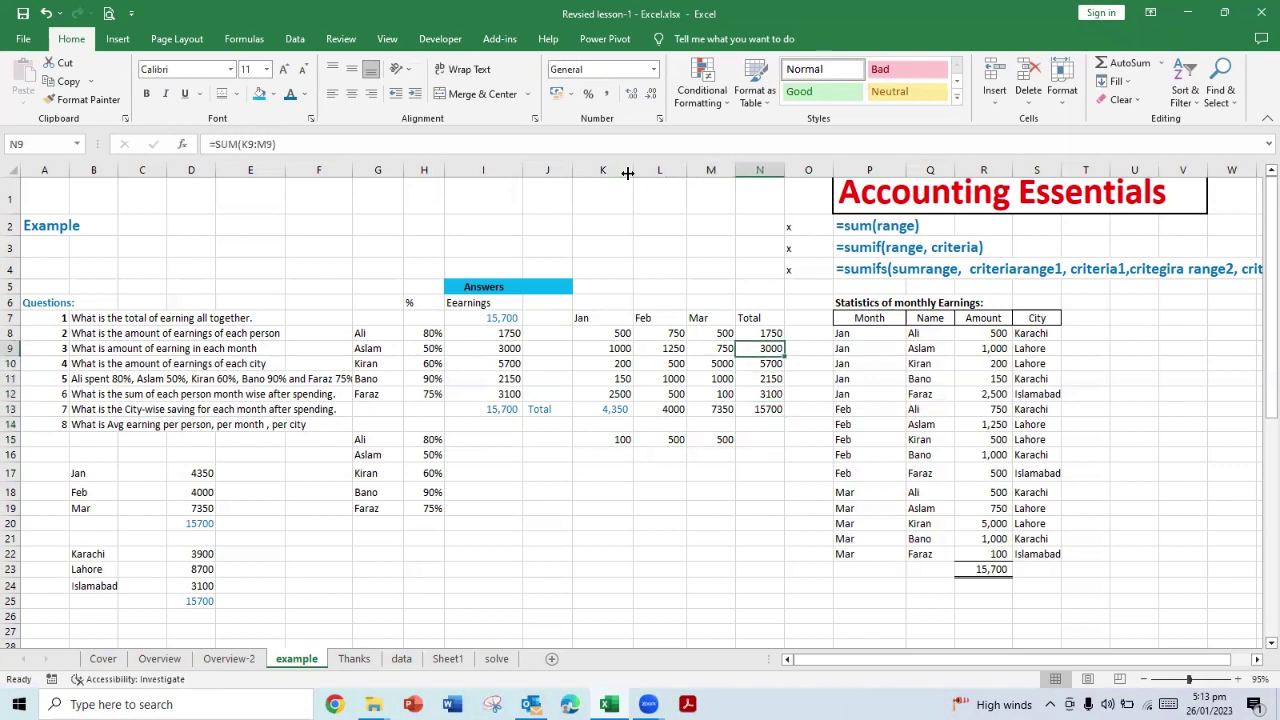
{"action": "key", "text": "shift+Down"}
{"action": "key", "text": "shift+Down"}
{"action": "key", "text": "shift+Down"}
{"action": "key", "text": "shift+Down"}
{"action": "key", "text": "shift+Down"}
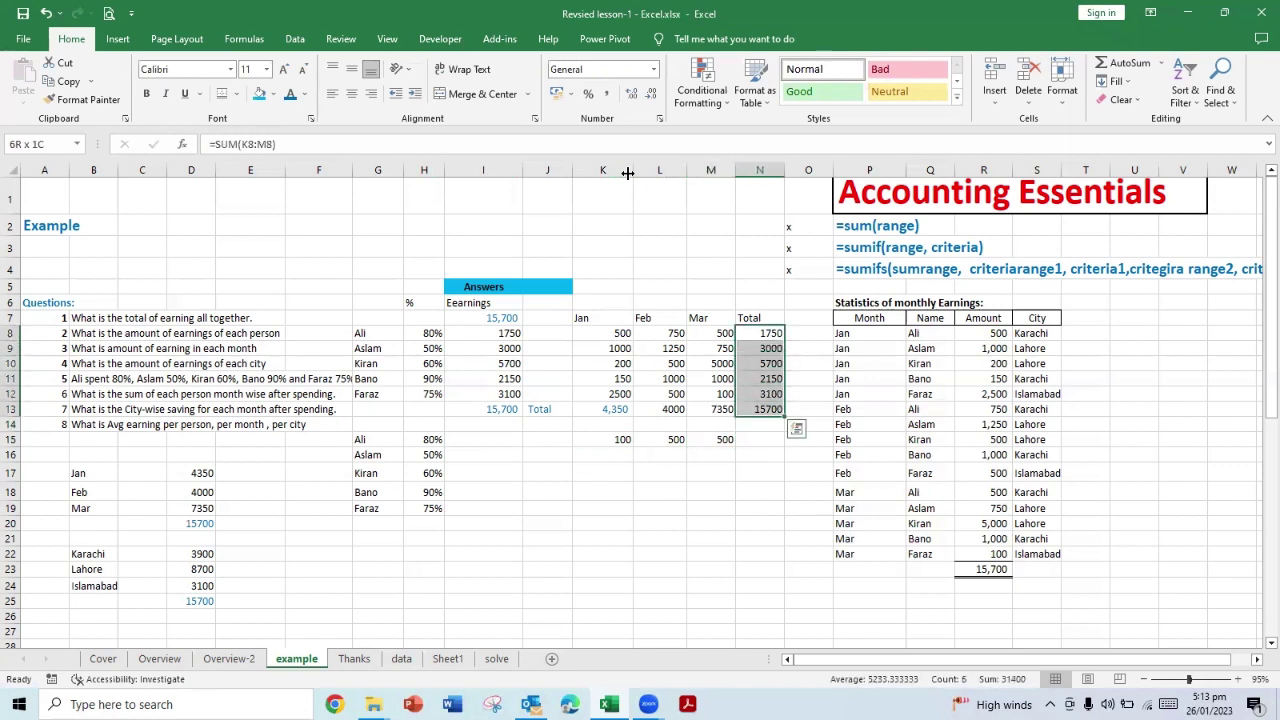
{"action": "key", "text": "ctrl+c"}
{"action": "key", "text": "Down"}
{"action": "key", "text": "Down"}
{"action": "key", "text": "Down"}
{"action": "key", "text": "Down"}
{"action": "key", "text": "Down"}
{"action": "key", "text": "Down"}
{"action": "key", "text": "Down"}
{"action": "key", "text": "ctrl+v"}
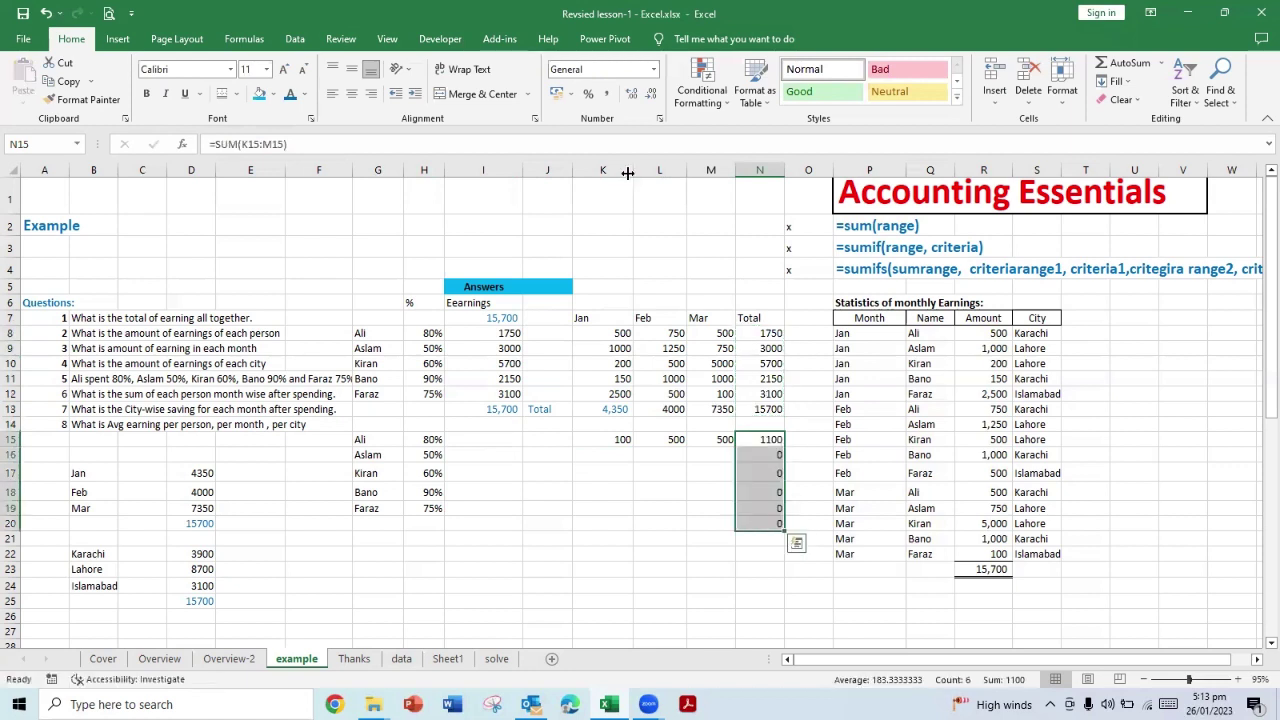
Step: Copy the monthly total formulas in K13:M13 to K20:M20 beneath the amount-left table
{"action": "key", "text": "Down"}
{"action": "key", "text": "Down"}
{"action": "key", "text": "Left"}
{"action": "key", "text": "Left"}
{"action": "key", "text": "Left"}
{"action": "key", "text": "Up"}
{"action": "key", "text": "Up"}
{"action": "key", "text": "Up"}
{"action": "key", "text": "Up"}
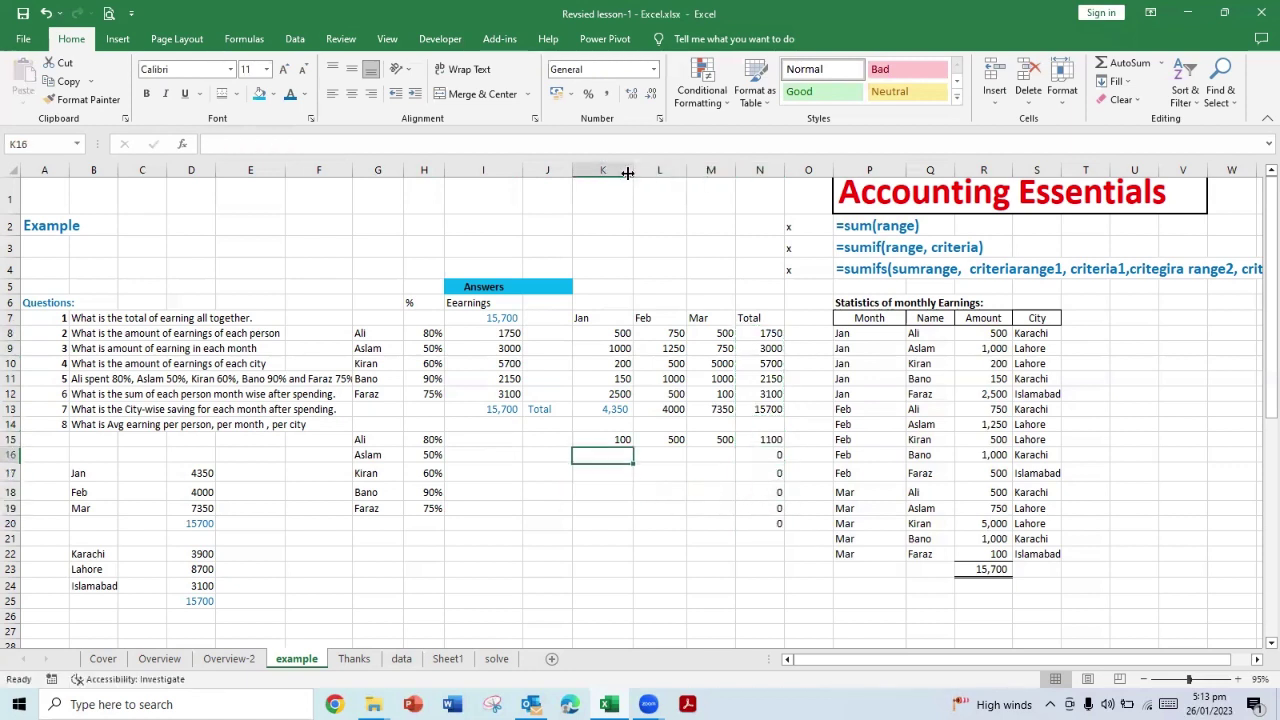
{"action": "key", "text": "shift+Right"}
{"action": "key", "text": "shift+Right"}
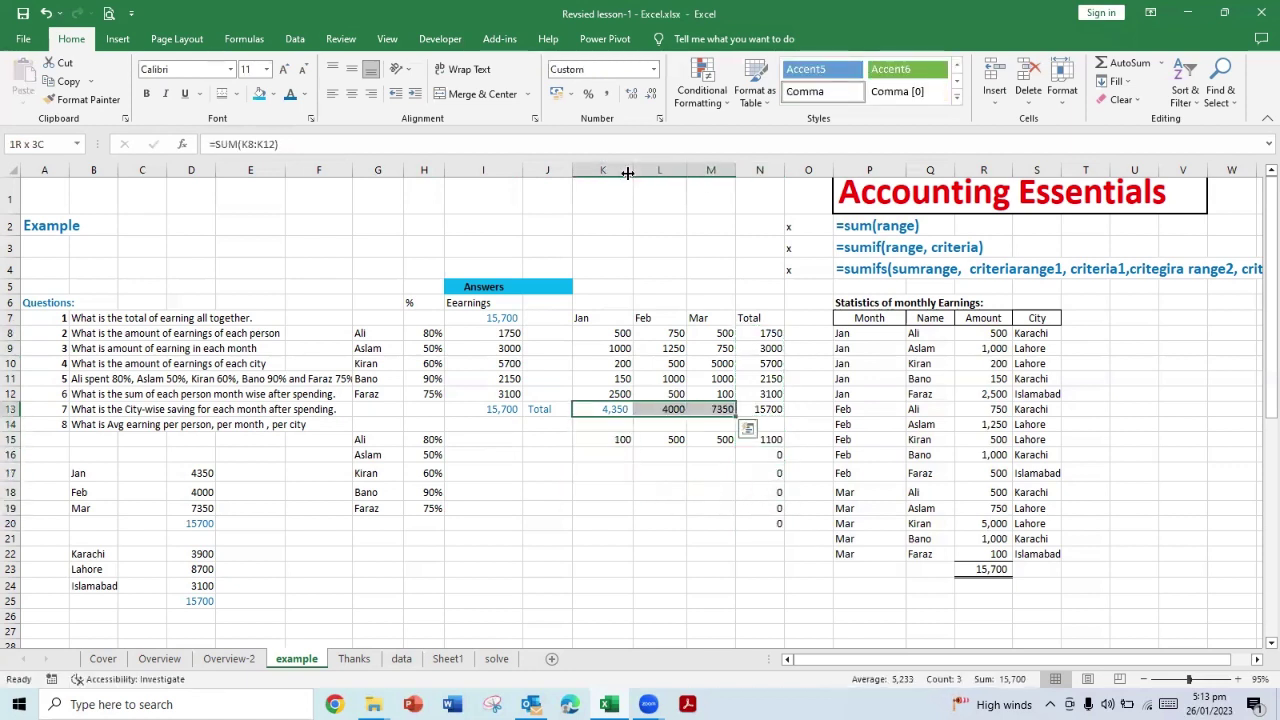
{"action": "key", "text": "ctrl+c"}
{"action": "key", "text": "Down"}
{"action": "key", "text": "Down"}
{"action": "key", "text": "Down"}
{"action": "key", "text": "Down"}
{"action": "key", "text": "Down"}
{"action": "key", "text": "Down"}
{"action": "key", "text": "Down"}
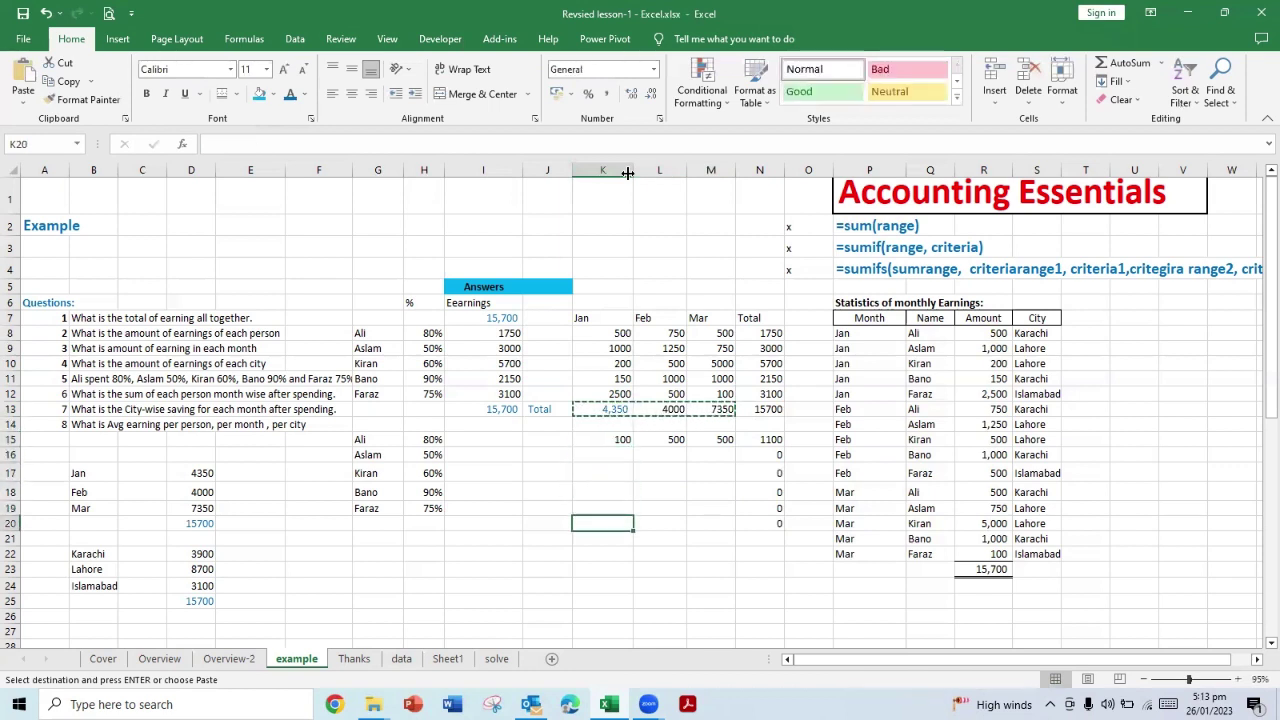
{"action": "key", "text": "ctrl+v"}
{"action": "key", "text": "Escape"}
Step: Copy the "Total" row label from J13 to J20
{"action": "key", "text": "Up"}
{"action": "key", "text": "Up"}
{"action": "key", "text": "Up"}
{"action": "key", "text": "Up"}
{"action": "key", "text": "Up"}
{"action": "key", "text": "Up"}
{"action": "key", "text": "Up"}
{"action": "key", "text": "Left"}
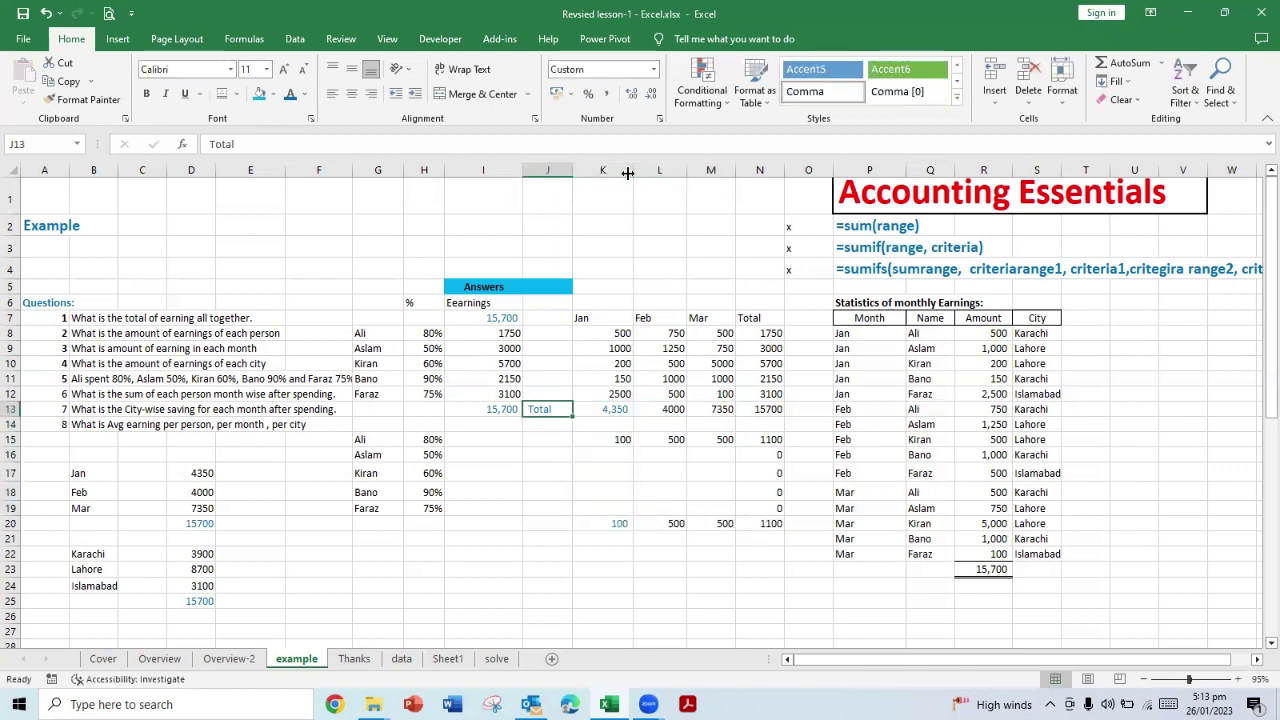
{"action": "key", "text": "ctrl+c"}
{"action": "key", "text": "Down"}
{"action": "key", "text": "Down"}
{"action": "key", "text": "Down"}
{"action": "key", "text": "Down"}
{"action": "key", "text": "Down"}
{"action": "key", "text": "Down"}
{"action": "key", "text": "Down"}
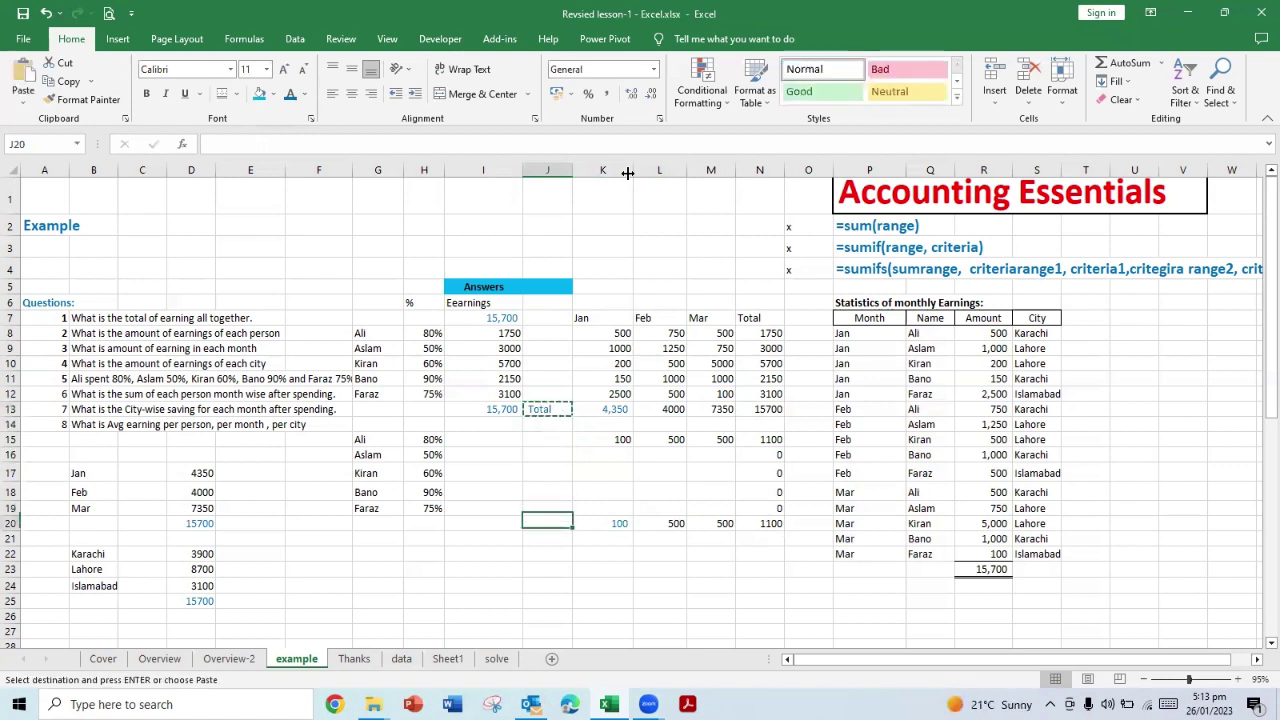
{"action": "key", "text": "ctrl+v"}
{"action": "key", "text": "Escape"}
{"action": "key", "text": "Up"}
{"action": "key", "text": "Up"}
{"action": "key", "text": "Up"}
{"action": "key", "text": "Up"}
{"action": "key", "text": "Up"}
{"action": "key", "text": "Up"}
{"action": "key", "text": "Up"}
{"action": "key", "text": "Up"}
{"action": "key", "text": "Up"}
{"action": "key", "text": "Up"}
{"action": "key", "text": "Up"}
{"action": "key", "text": "Right"}
{"action": "key", "text": "Right"}
{"action": "key", "text": "Right"}
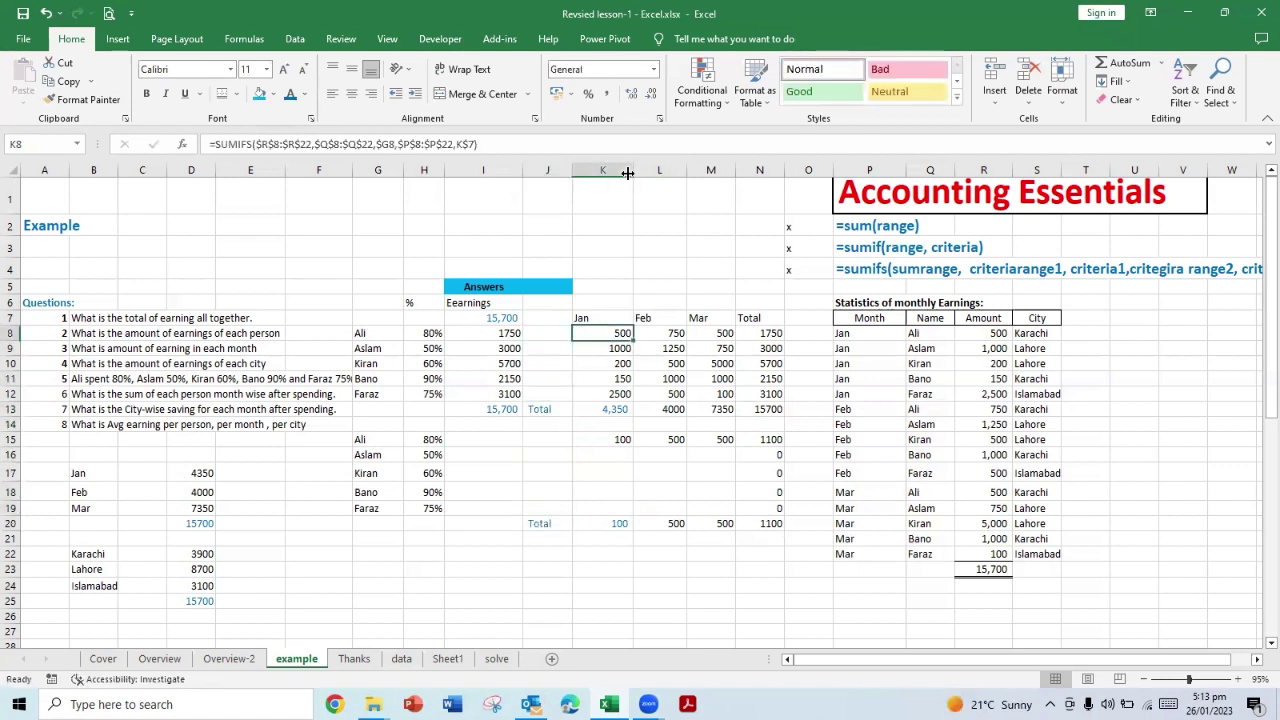
{"action": "key", "text": "Up"}
{"action": "key", "text": "Right"}
{"action": "key", "text": "shift+Left"}
{"action": "key", "text": "shift+Left"}
{"action": "key", "text": "shift+Left"}
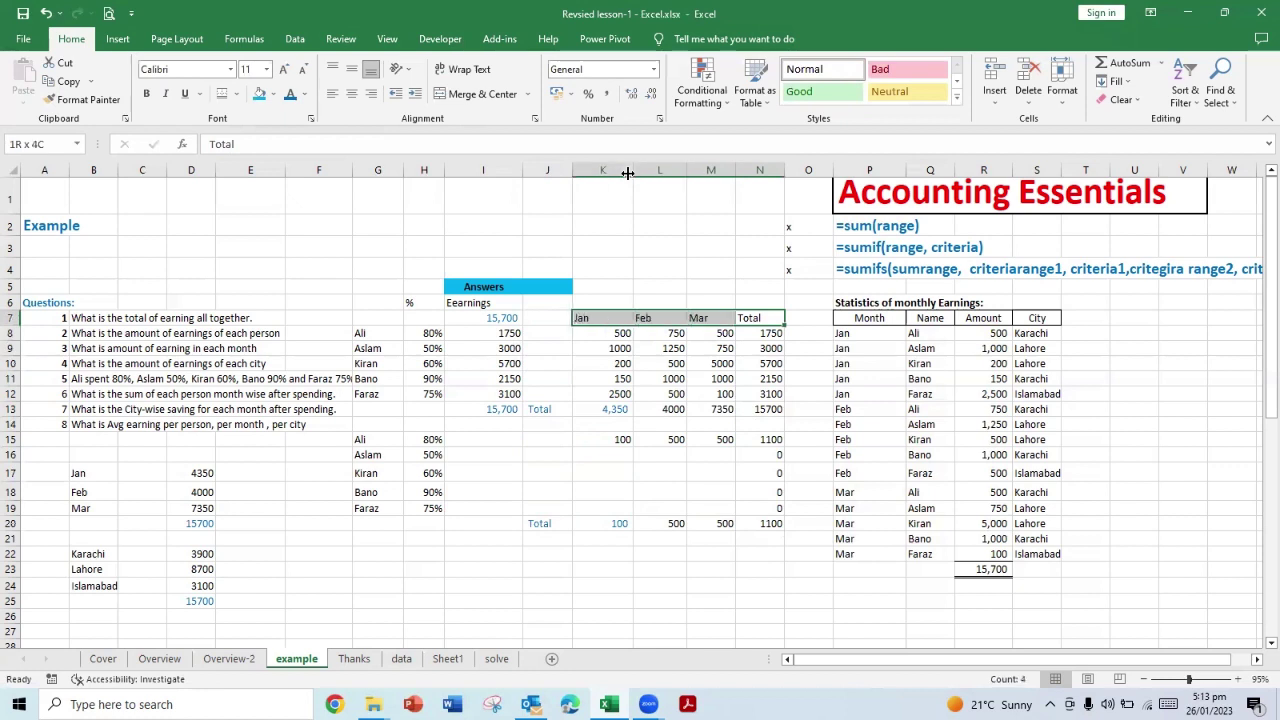
{"action": "key", "text": "Down"}
{"action": "key", "text": "Down"}
{"action": "key", "text": "Down"}
{"action": "key", "text": "Down"}
{"action": "key", "text": "Down"}
{"action": "key", "text": "Down"}
{"action": "key", "text": "Down"}
{"action": "key", "text": "Down"}
{"action": "key", "text": "Down"}
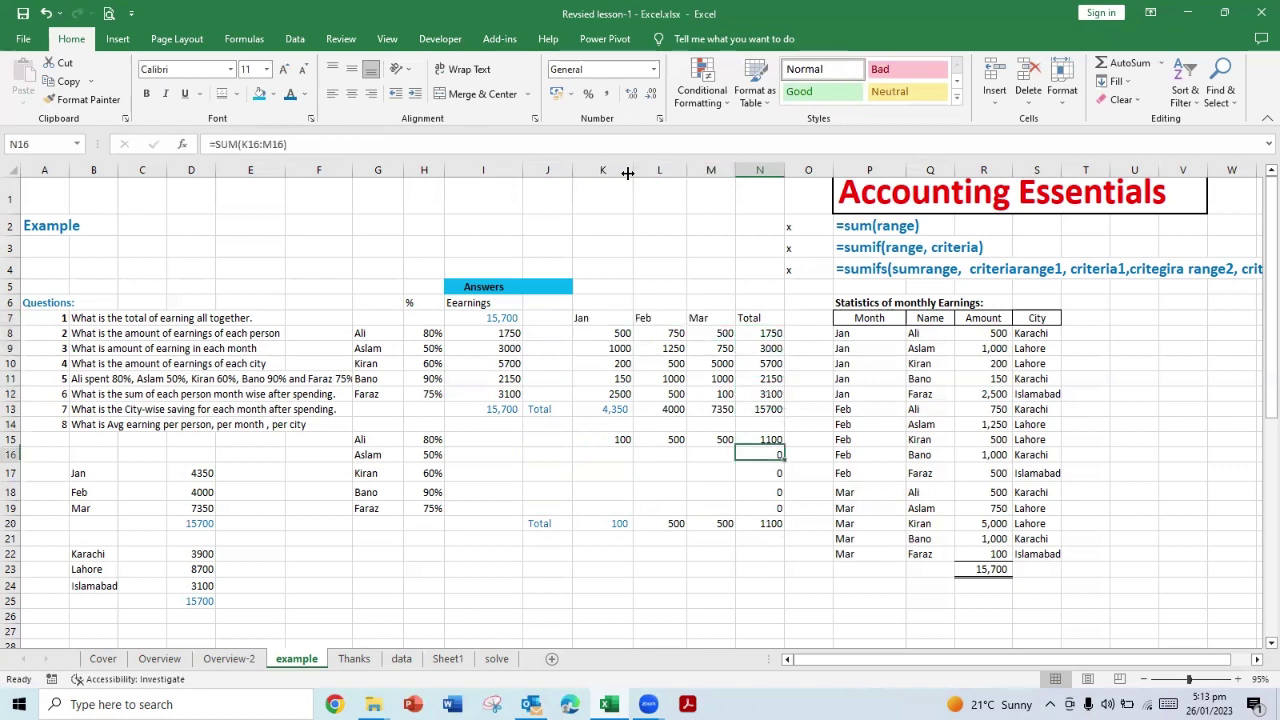
Step: Examine which earnings and percentage cells the formulas in K15:M15 refer to
{"action": "key", "text": "Left"}
{"action": "key", "text": "Left"}
{"action": "key", "text": "Left"}
{"action": "key", "text": "Down"}
{"action": "key", "text": "Down"}
{"action": "key", "text": "Up"}
{"action": "key", "text": "Up"}
{"action": "key", "text": "Up"}
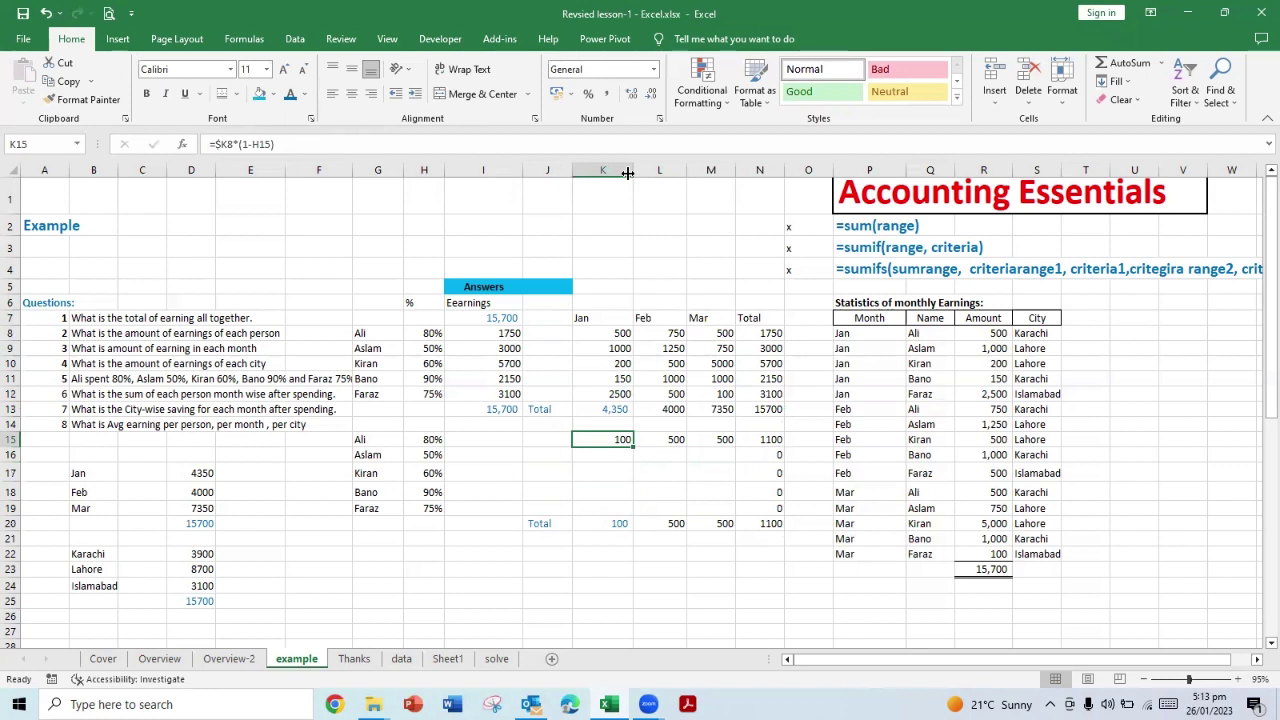
{"action": "key", "text": "Right"}
{"action": "key", "text": "Right"}
{"action": "key", "text": "Left"}
{"action": "key", "text": "Left"}
{"action": "key", "text": "Right"}
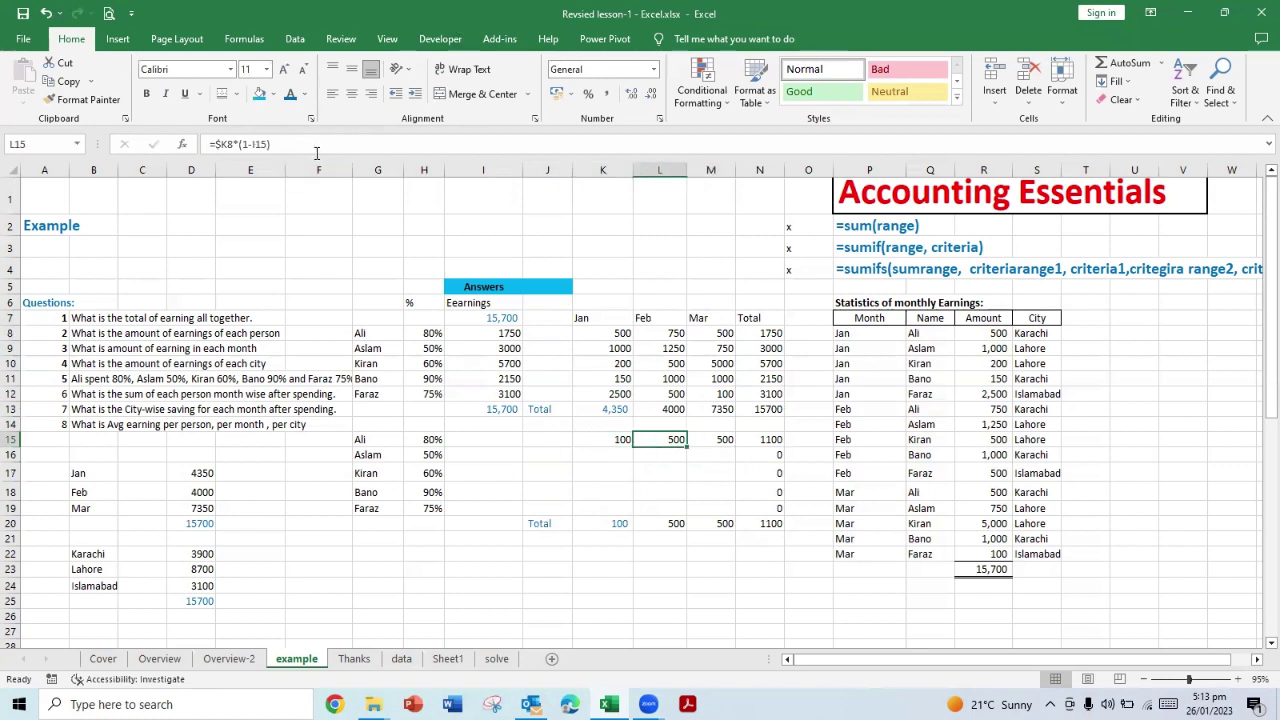
{"action": "left_click", "coordinate": [321, 145]}
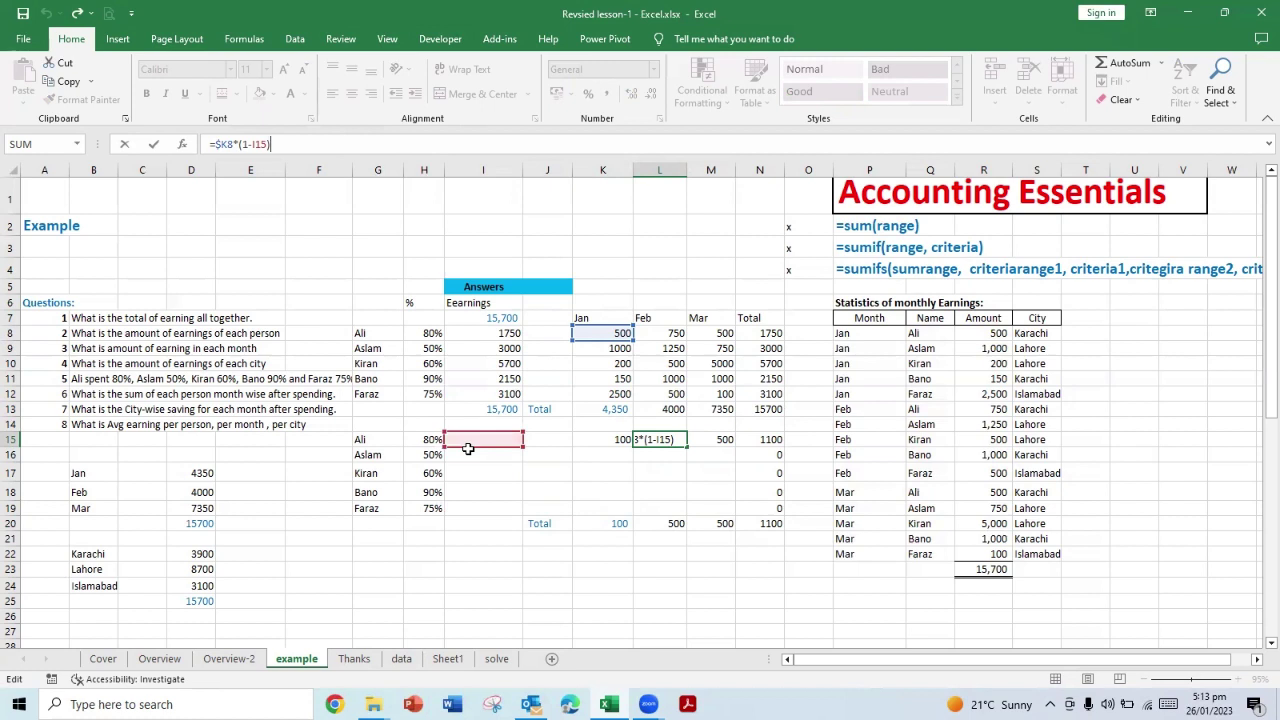
{"action": "left_click", "coordinate": [603, 443]}
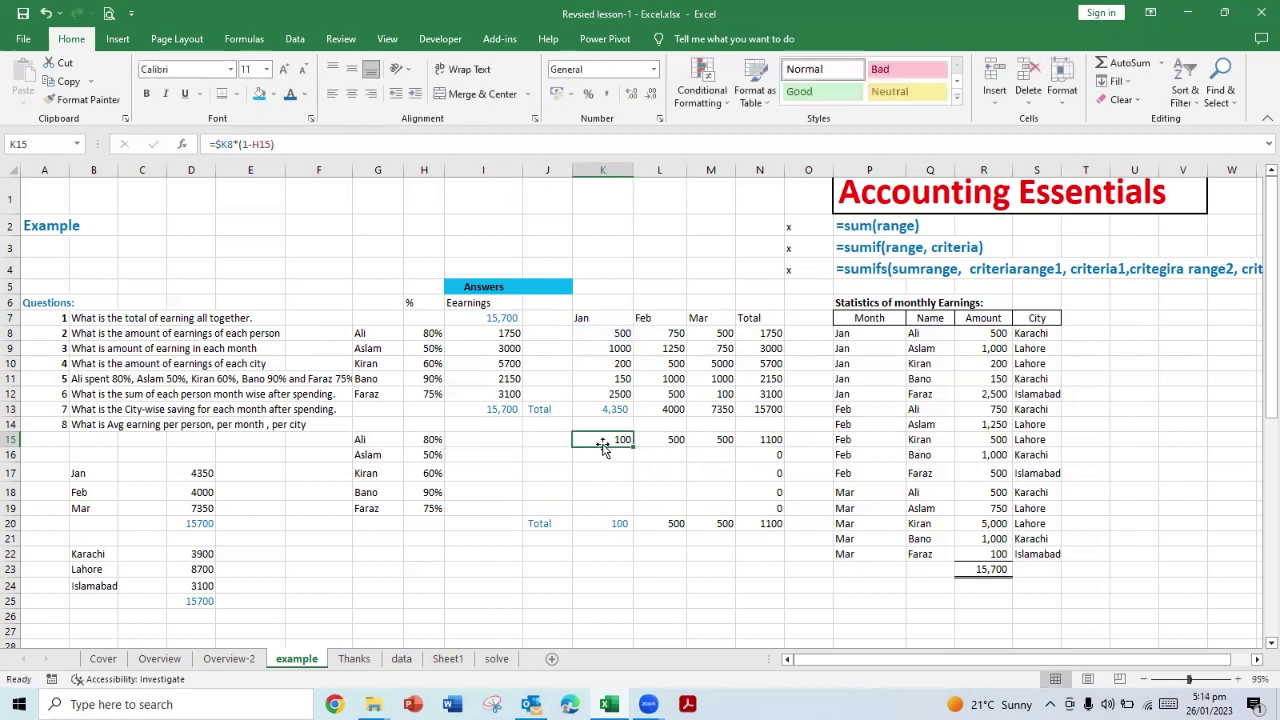
Step: Change the formula in K15 to =K8*(1-H$15), unlocking the earnings column and locking the percentage row
{"action": "key", "text": "F2"}
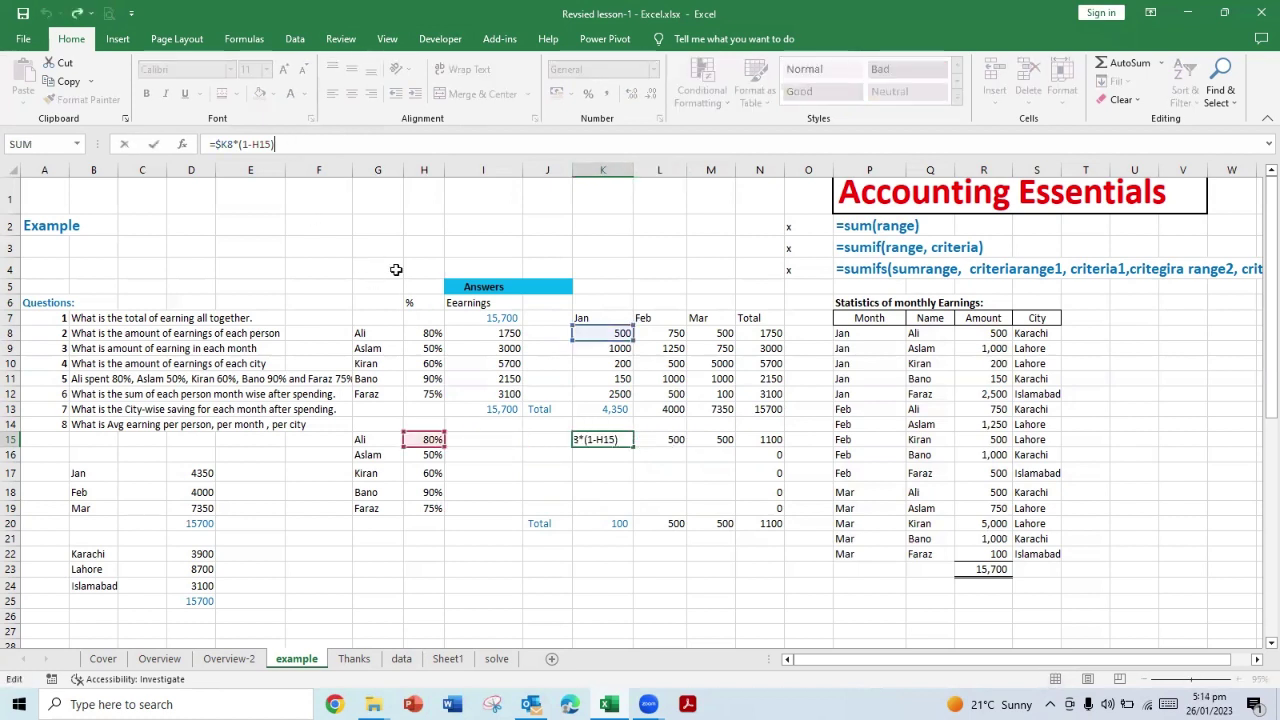
{"action": "left_click", "coordinate": [222, 144]}
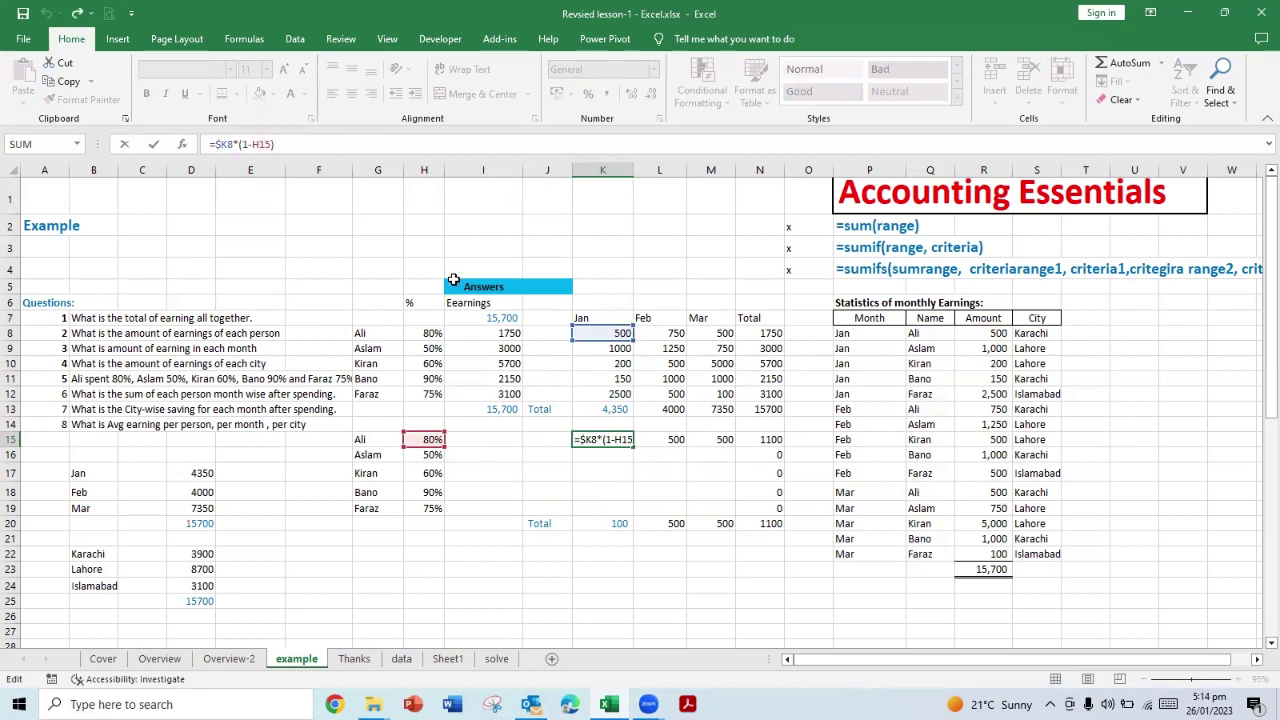
{"action": "key", "text": "F4"}
{"action": "key", "text": "F4"}
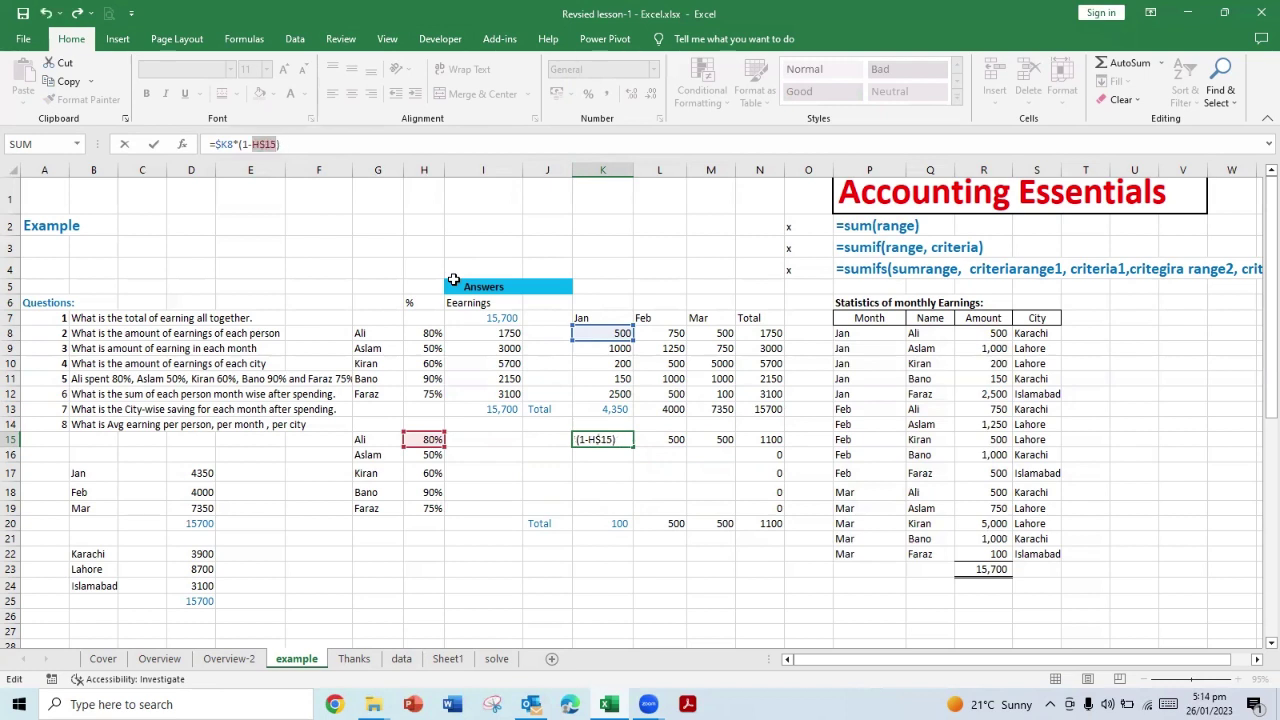
{"action": "key", "text": "Left"}
{"action": "key", "text": "Left"}
{"action": "key", "text": "Left"}
{"action": "key", "text": "Left"}
{"action": "key", "text": "Left"}
{"action": "key", "text": "Left"}
{"action": "key", "text": "Left"}
{"action": "key", "text": "Left"}
{"action": "key", "text": "Left"}
{"action": "key", "text": "BackSpace"}
{"action": "key", "text": "Return"}
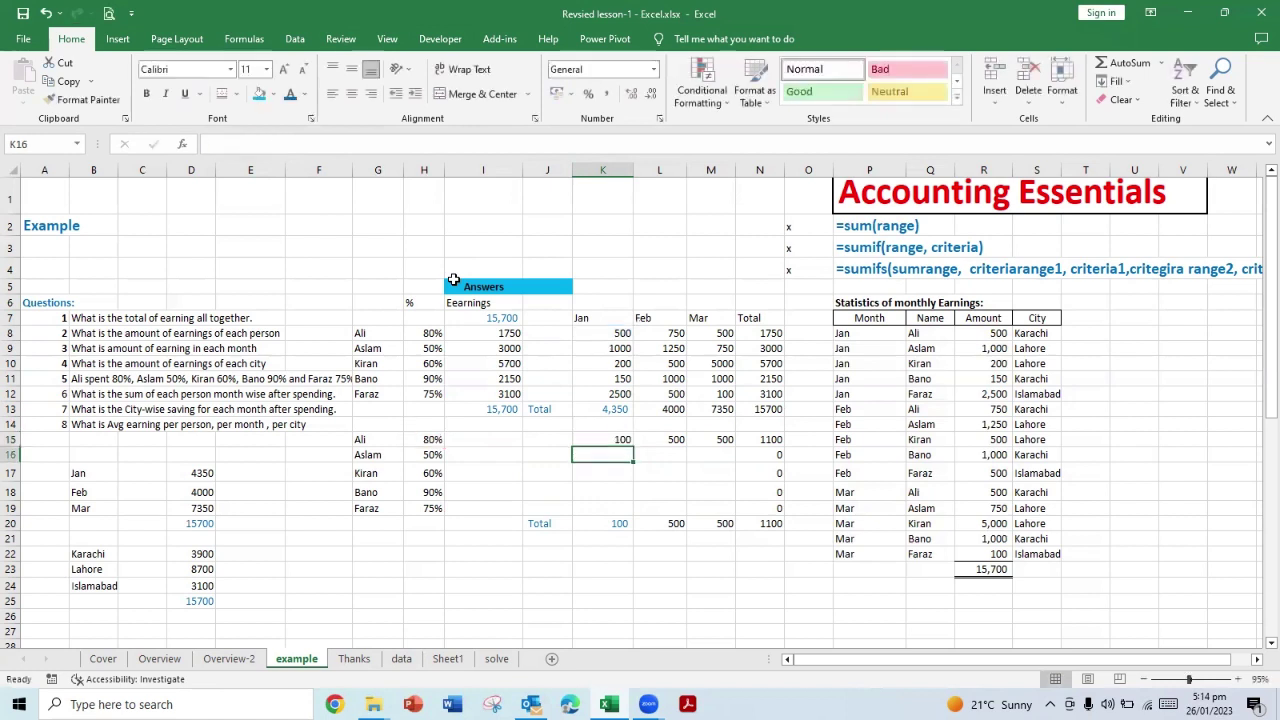
Step: Copy the revised K15 formula to L15:M15 and check the references it produces
{"action": "key", "text": "Up"}
{"action": "key", "text": "ctrl+c"}
{"action": "key", "text": "Right"}
{"action": "key", "text": "shift+Right"}
{"action": "key", "text": "ctrl+v"}
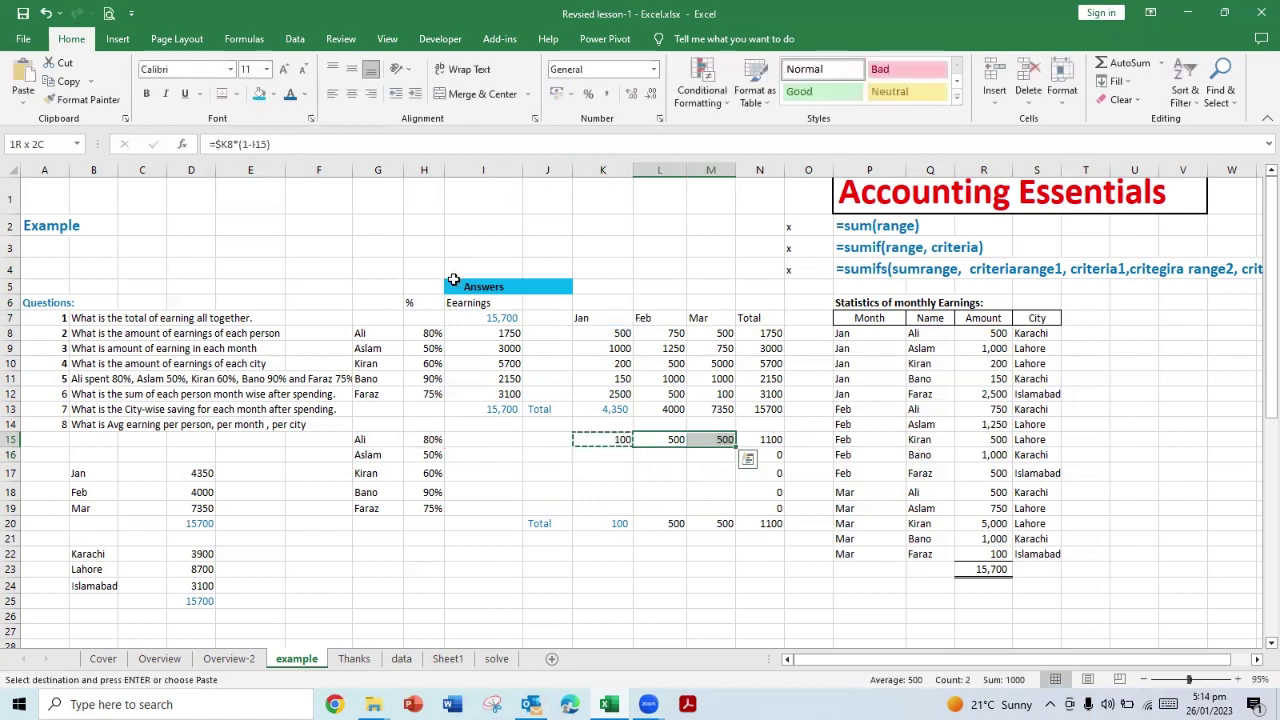
{"action": "key", "text": "Escape"}
{"action": "key", "text": "Left"}
{"action": "key", "text": "Right"}
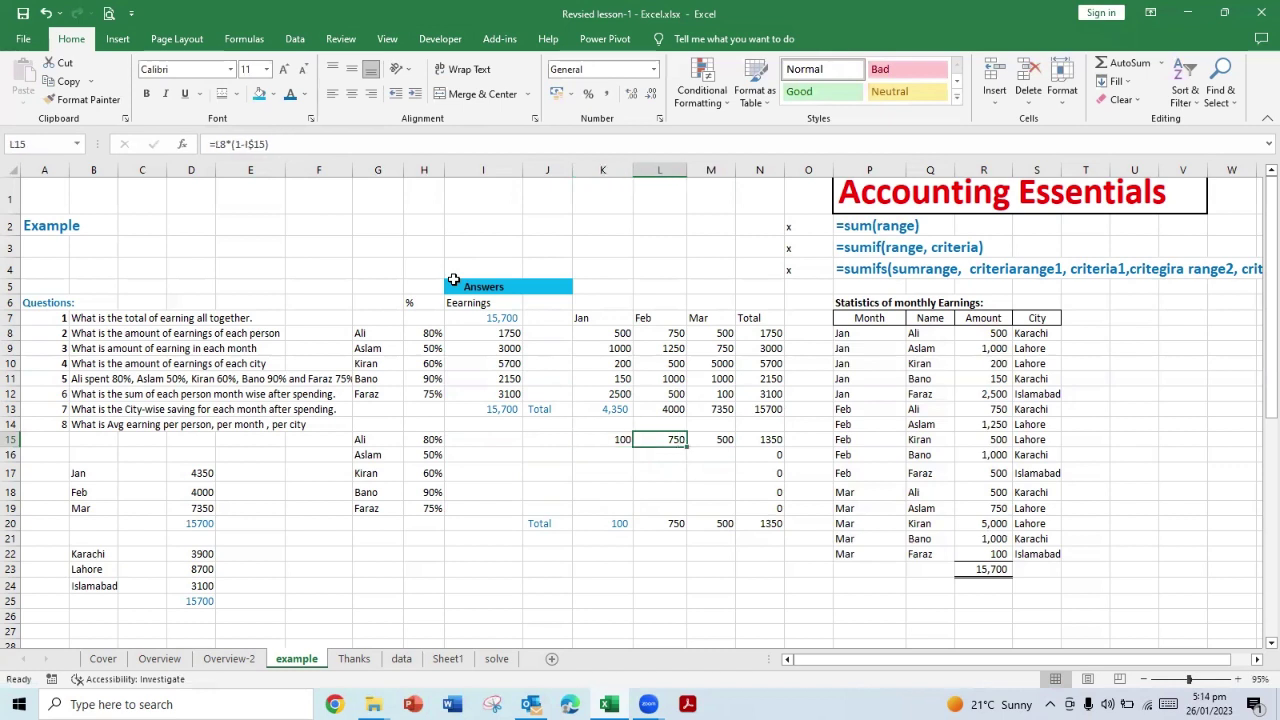
{"action": "key", "text": "Left"}
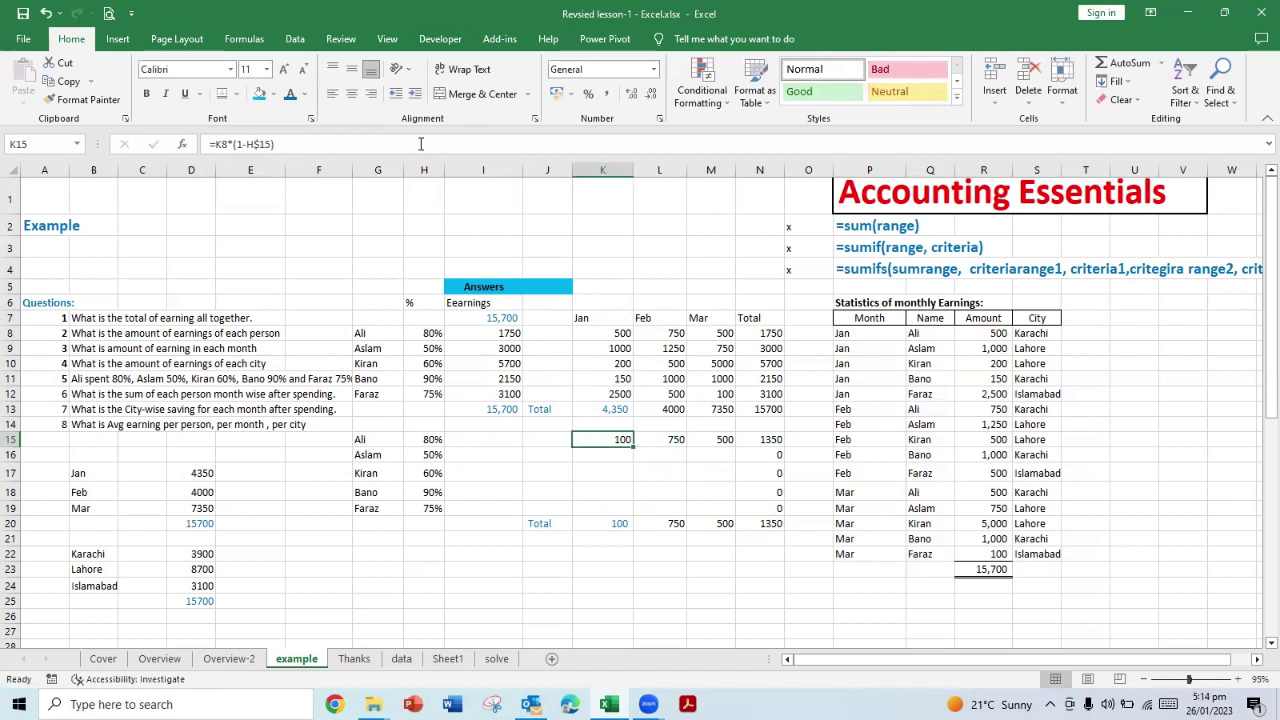
Step: Repoint the percentage reference in L15 to the first person's percentage so the formula reads =L8*(1-H$15)
{"action": "left_click", "coordinate": [662, 435]}
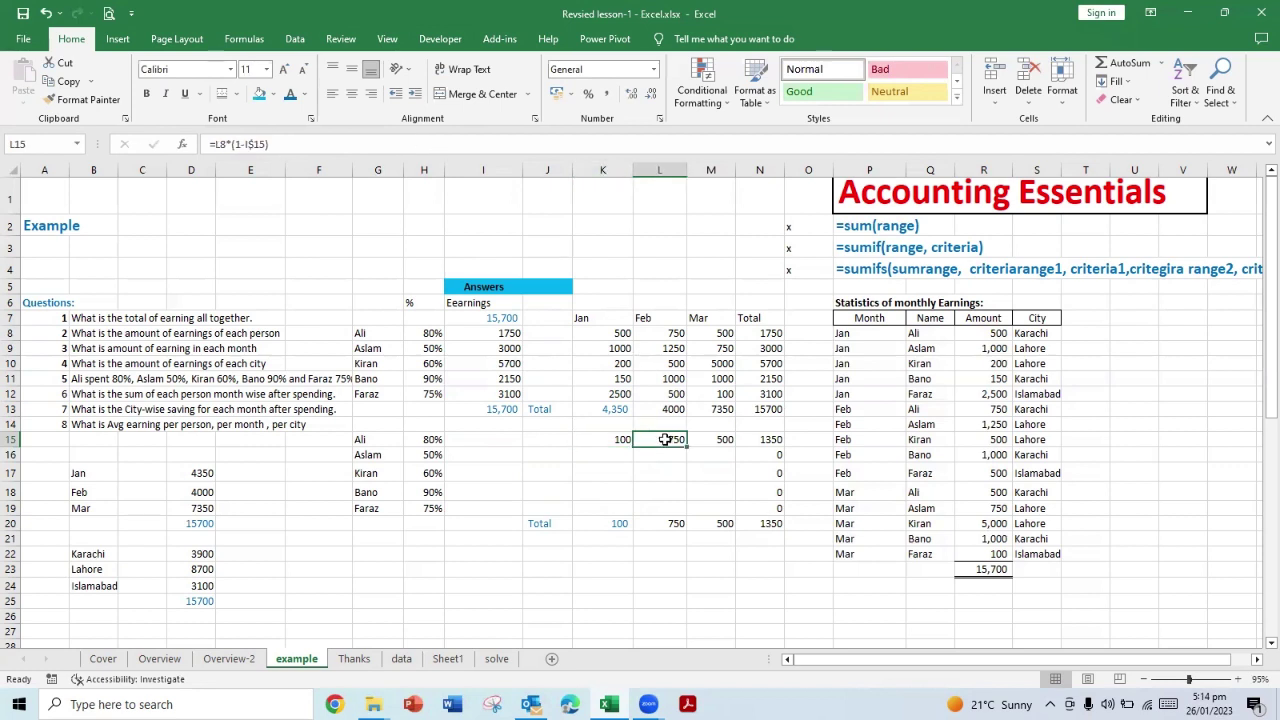
{"action": "left_click", "coordinate": [319, 146]}
{"action": "left_click_drag", "start_coordinate": [464, 447], "coordinate": [430, 442]}
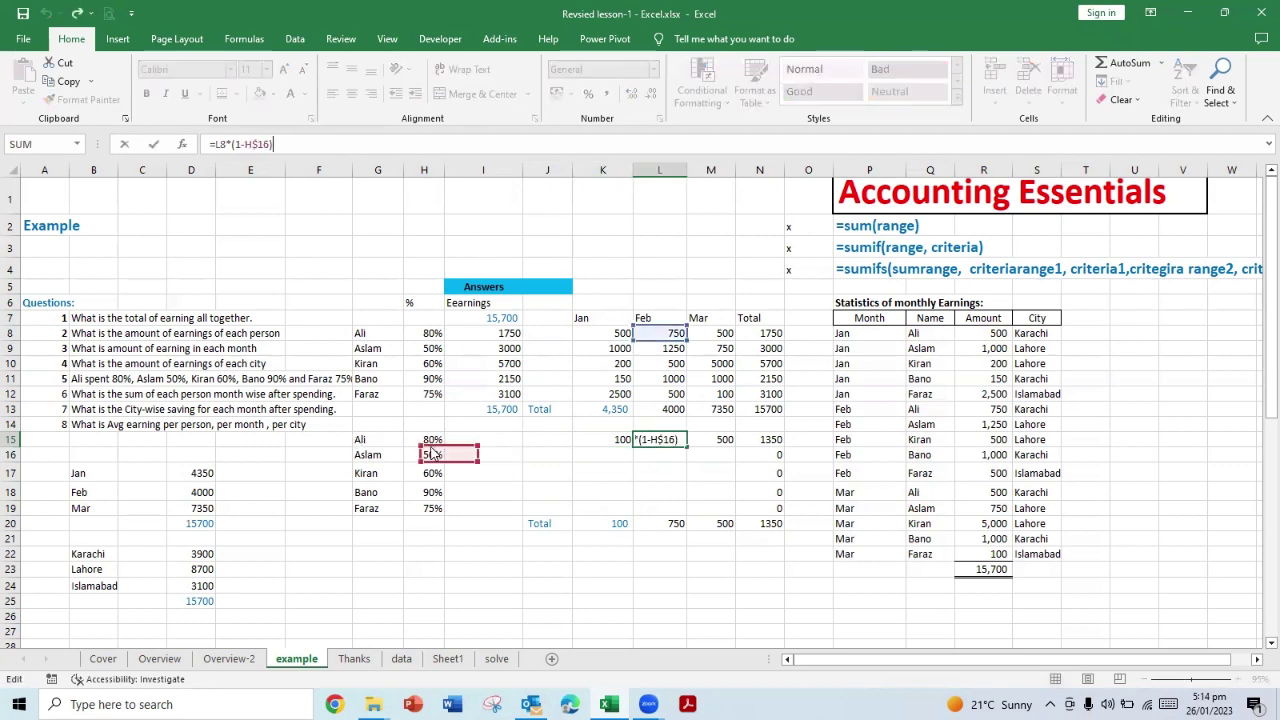
{"action": "key", "text": "ctrl+Return"}
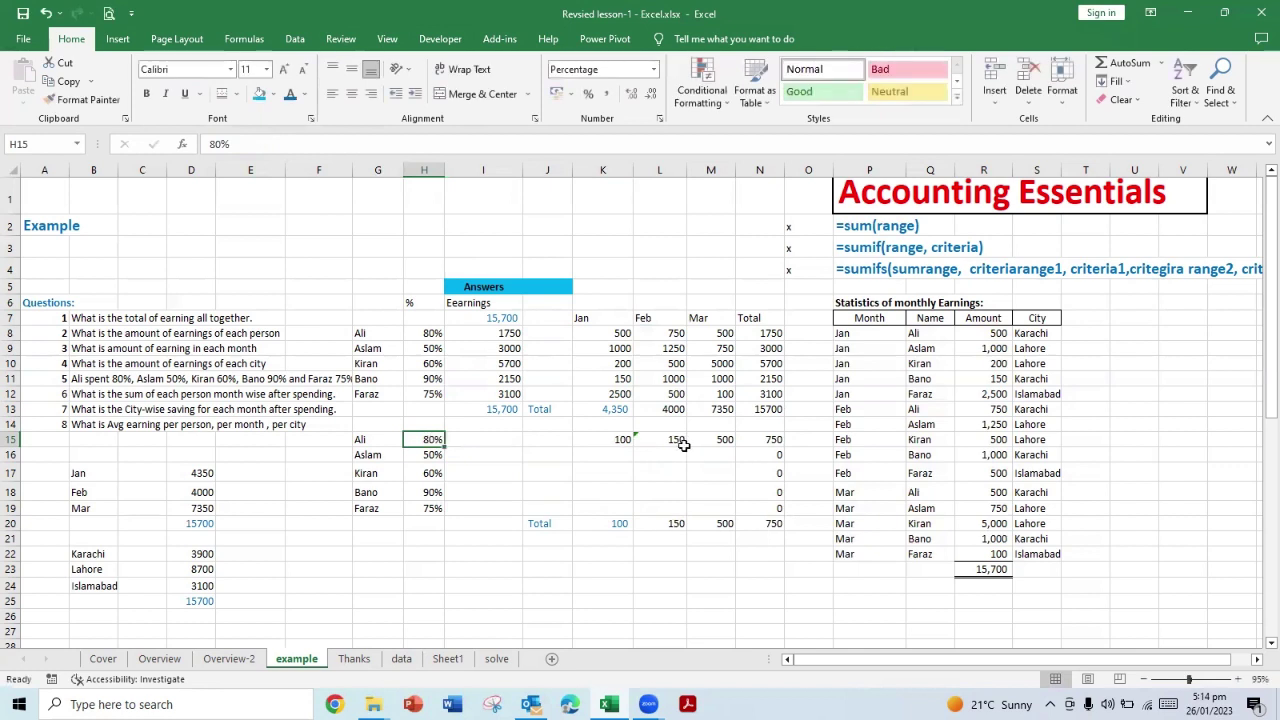
Step: Lock the column instead of the row of the percentage reference in K15, making it =K8*(1-$H15)
{"action": "key", "text": "Left"}
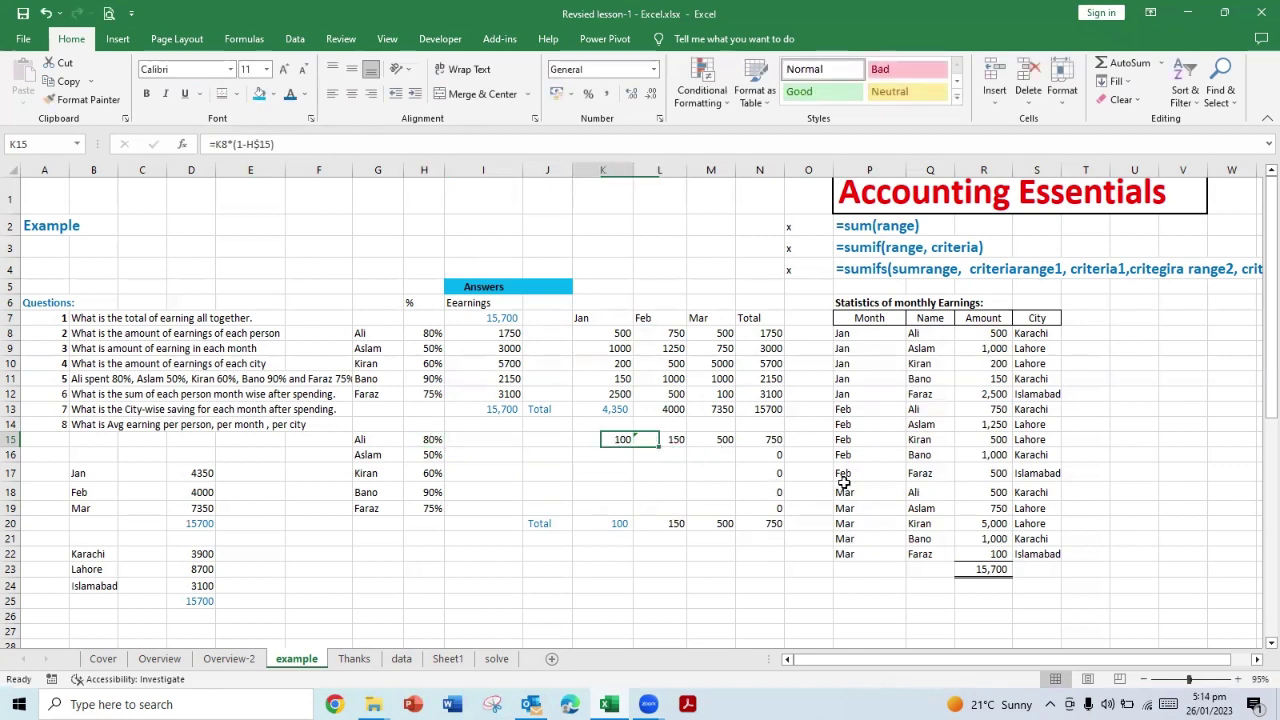
{"action": "left_click", "coordinate": [259, 147]}
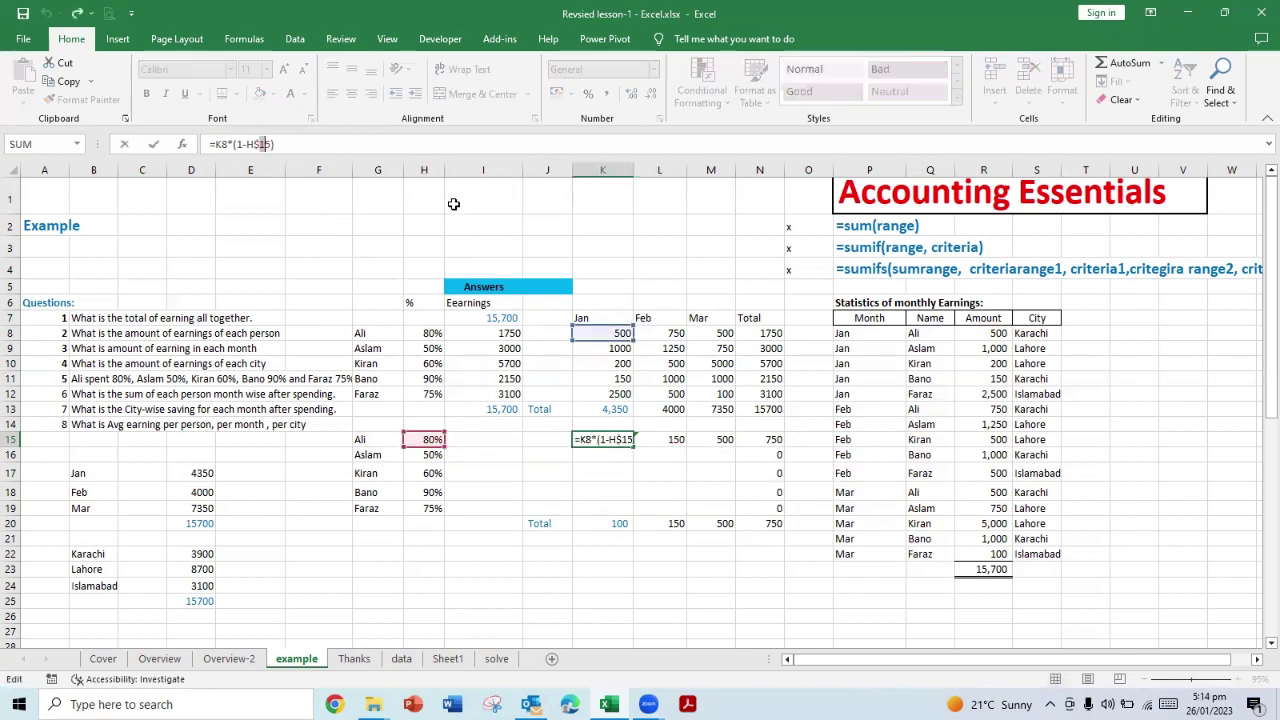
{"action": "key", "text": "F4"}
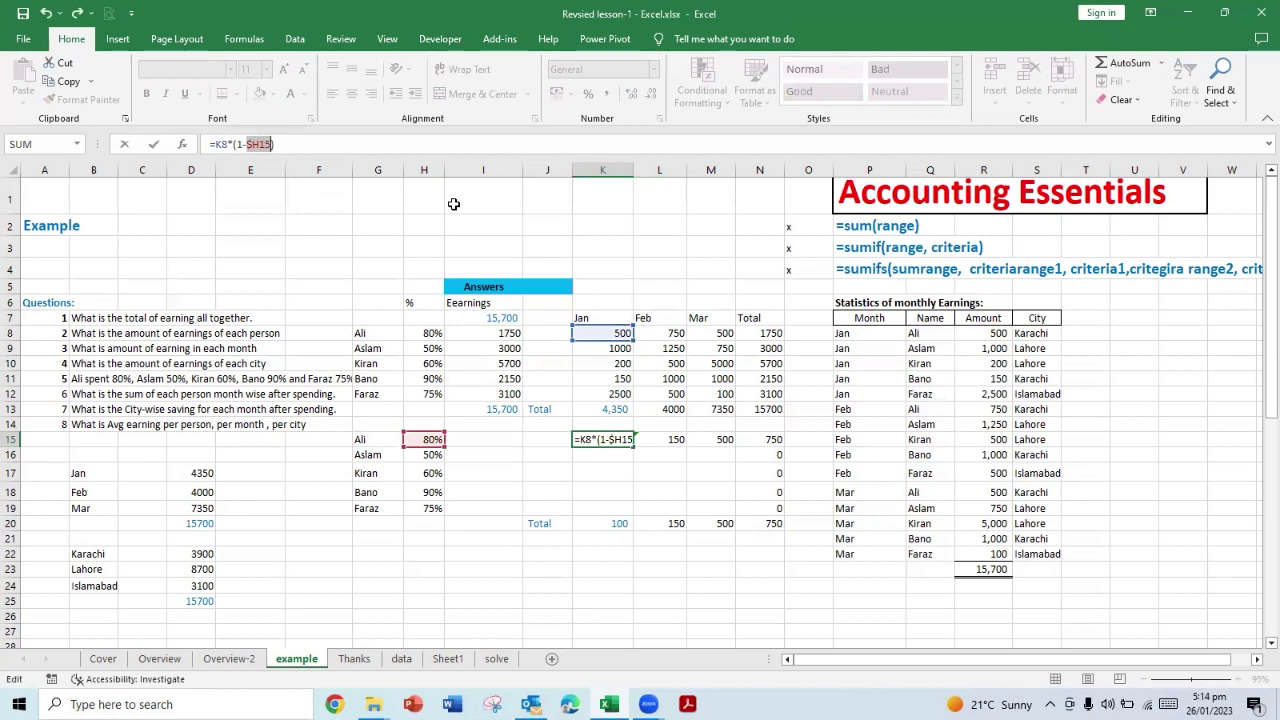
{"action": "key", "text": "ctrl+Return"}
Step: Copy the =K8*(1-$H15) formula from K15 to L15:M15 and check the pasted formulas
{"action": "key", "text": "ctrl+c"}
{"action": "key", "text": "Right"}
{"action": "key", "text": "shift+Right"}
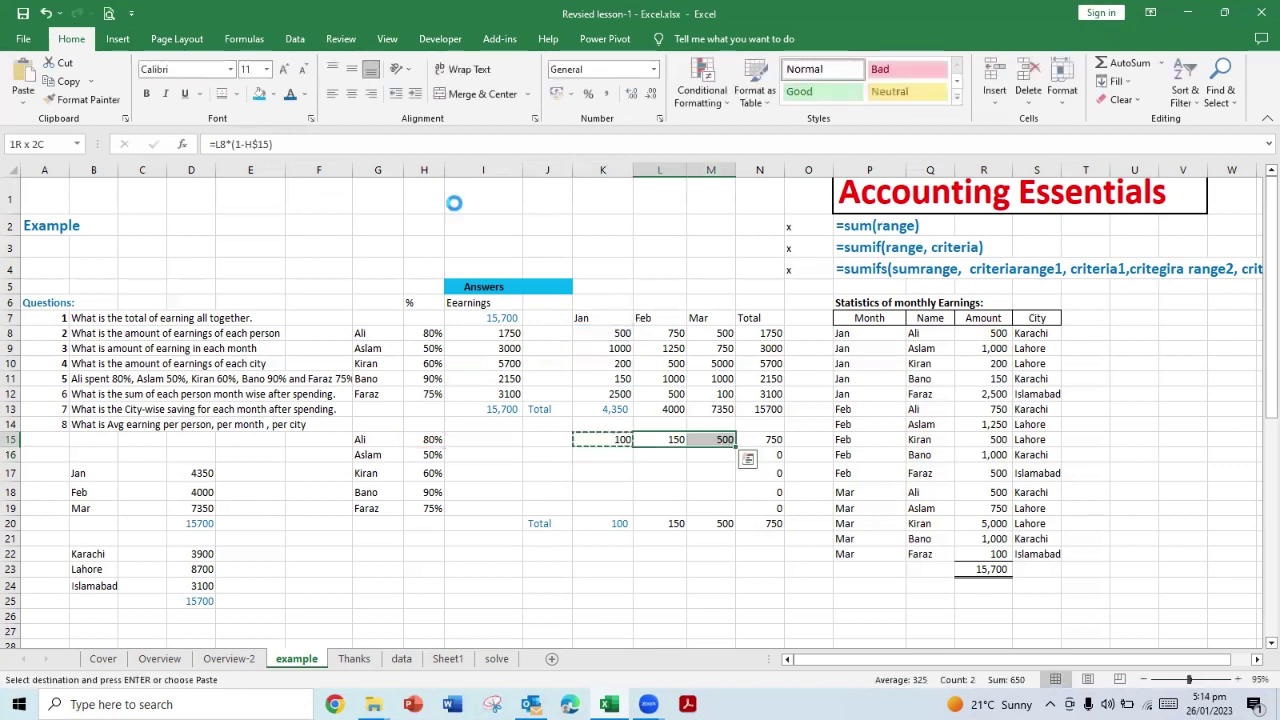
{"action": "key", "text": "Return"}
{"action": "key", "text": "Left"}
{"action": "key", "text": "Right"}
{"action": "key", "text": "Right"}
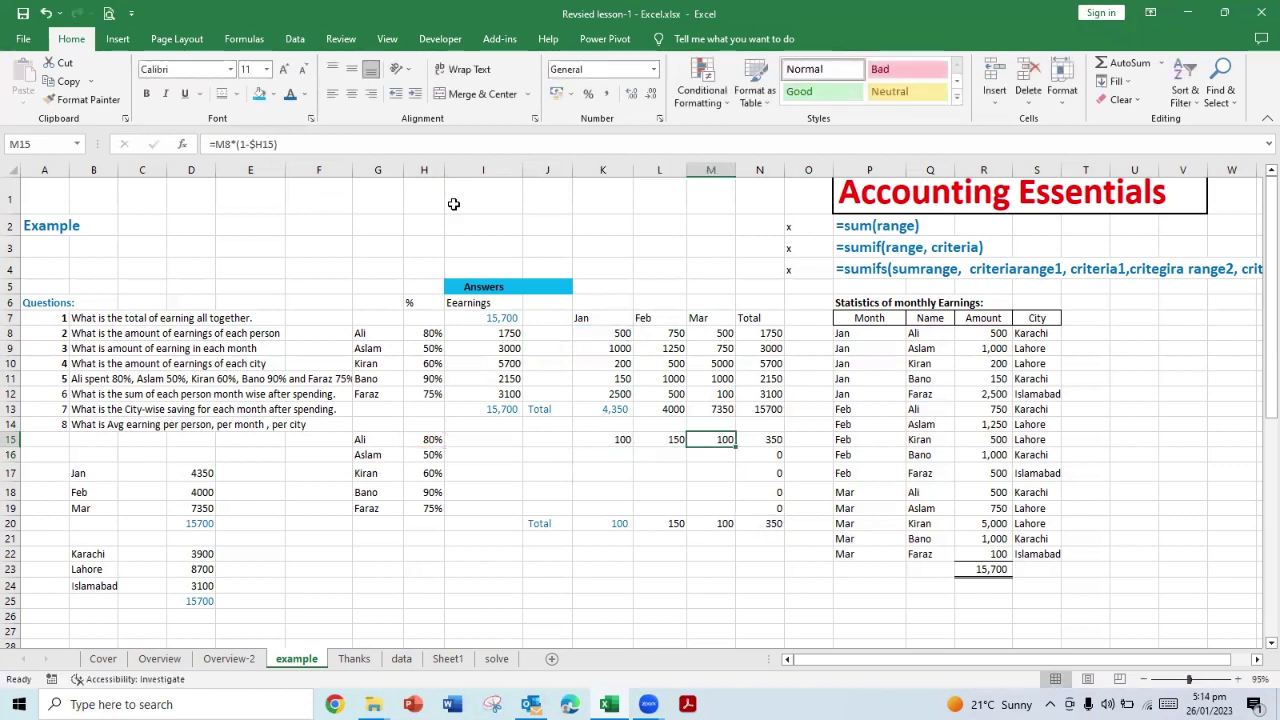
Step: Copy the after-spending formulas in K15:M15 down to K16:M19 for the remaining people
{"action": "key", "text": "Left"}
{"action": "key", "text": "Left"}
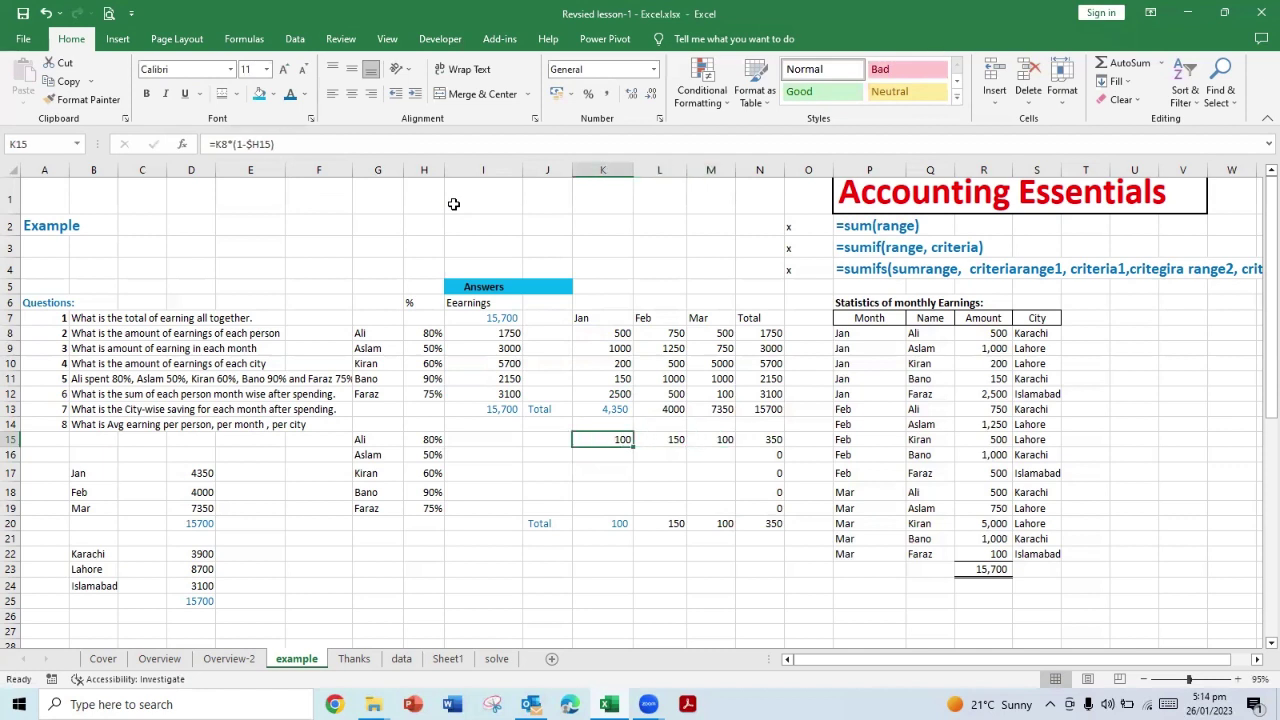
{"action": "key", "text": "shift+Right"}
{"action": "key", "text": "shift+Right"}
{"action": "key", "text": "shift+Right"}
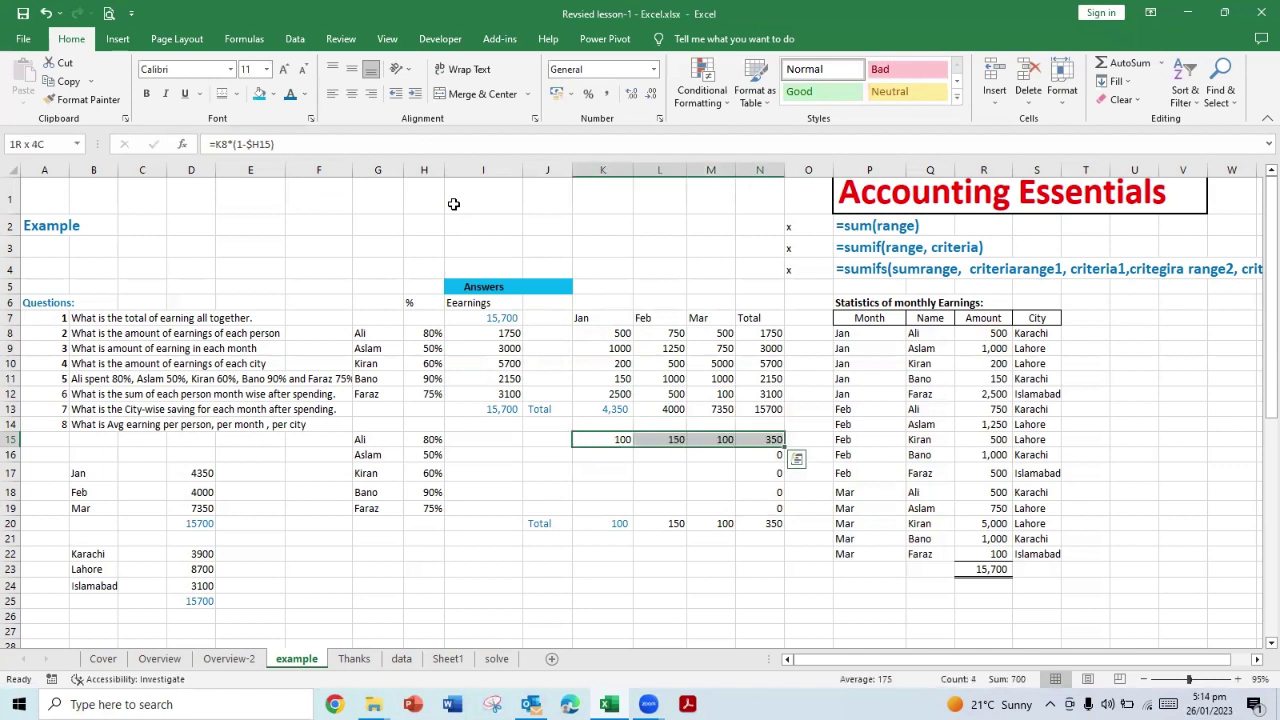
{"action": "key", "text": "shift+Left"}
{"action": "key", "text": "ctrl+c"}
{"action": "key", "text": "Down"}
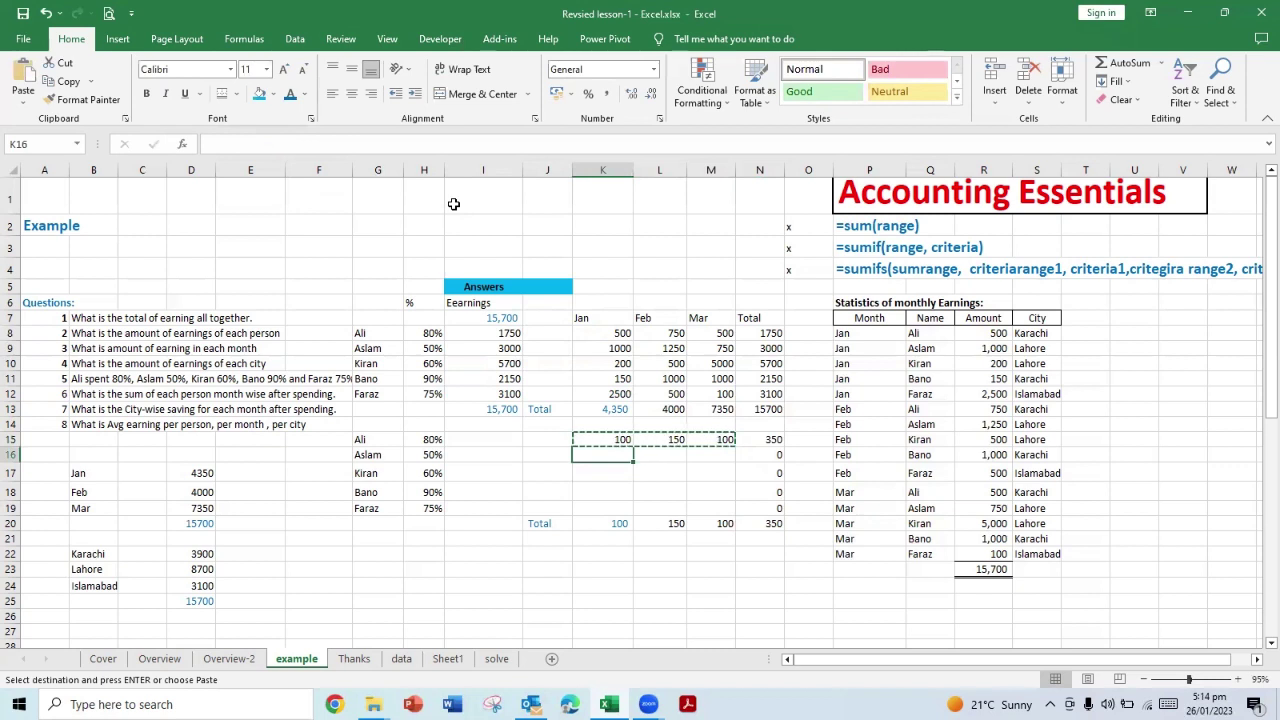
{"action": "key", "text": "shift+Down"}
{"action": "key", "text": "shift+Down"}
{"action": "key", "text": "shift+Down"}
{"action": "key", "text": "Return"}
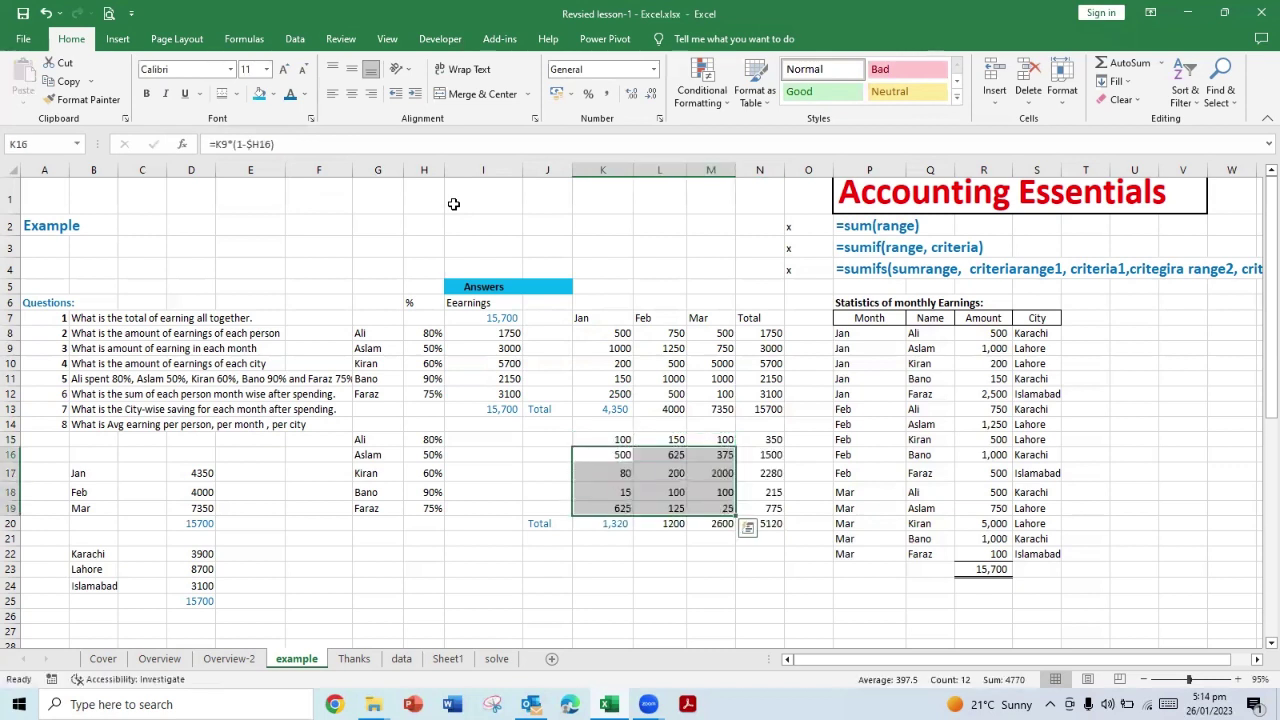
Step: Check the references in the pasted after-spending formulas in K16 and K18
{"action": "key", "text": "Down"}
{"action": "key", "text": "Up"}
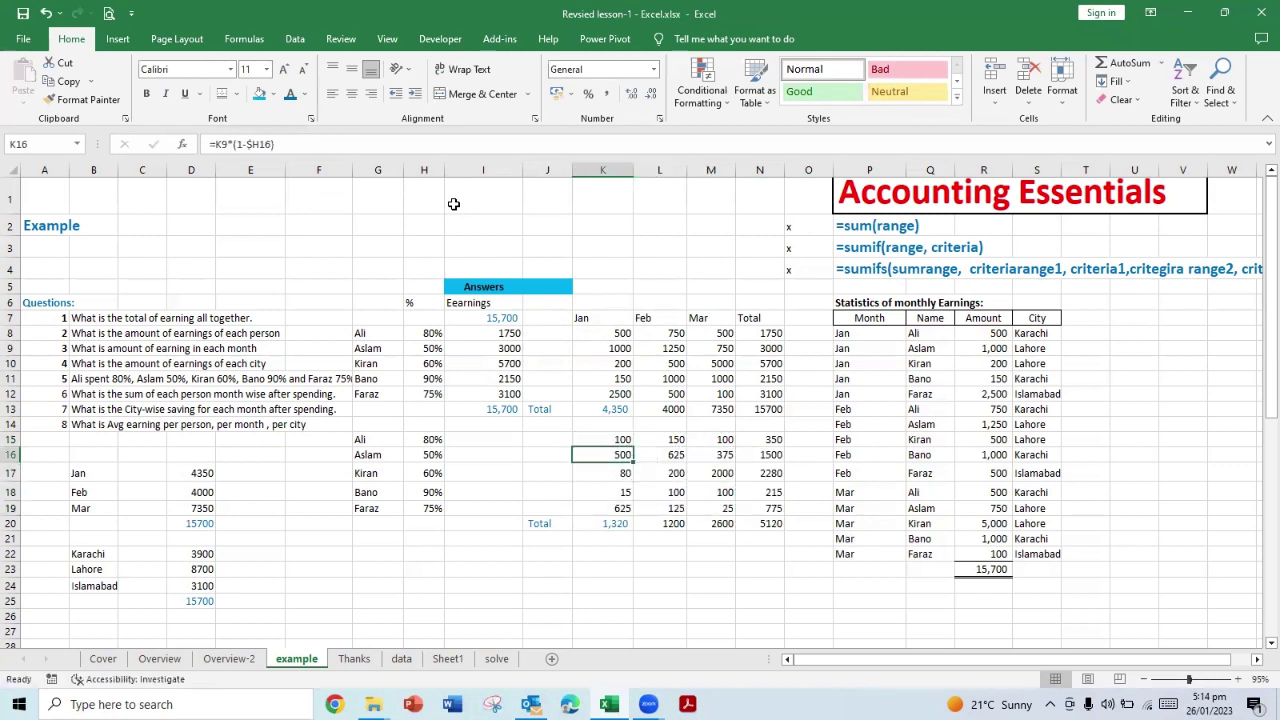
{"action": "left_click", "coordinate": [362, 144]}
{"action": "left_click", "coordinate": [620, 490]}
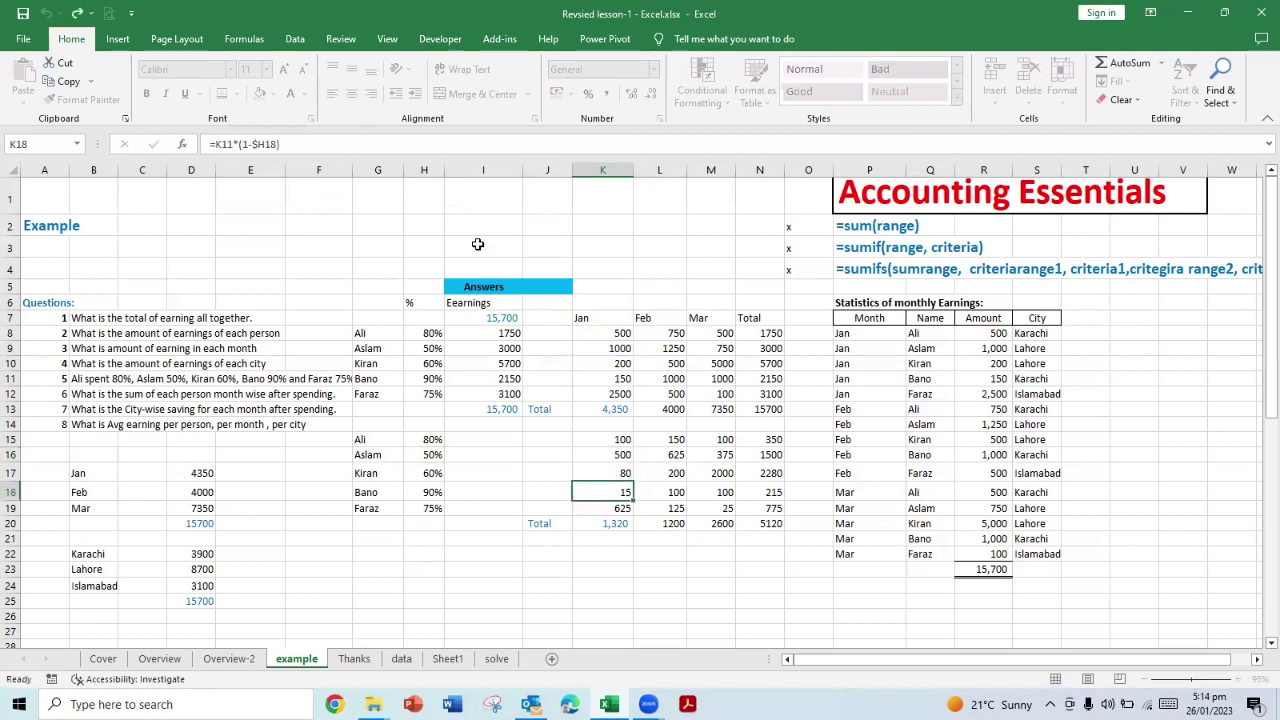
{"action": "key", "text": "F2"}
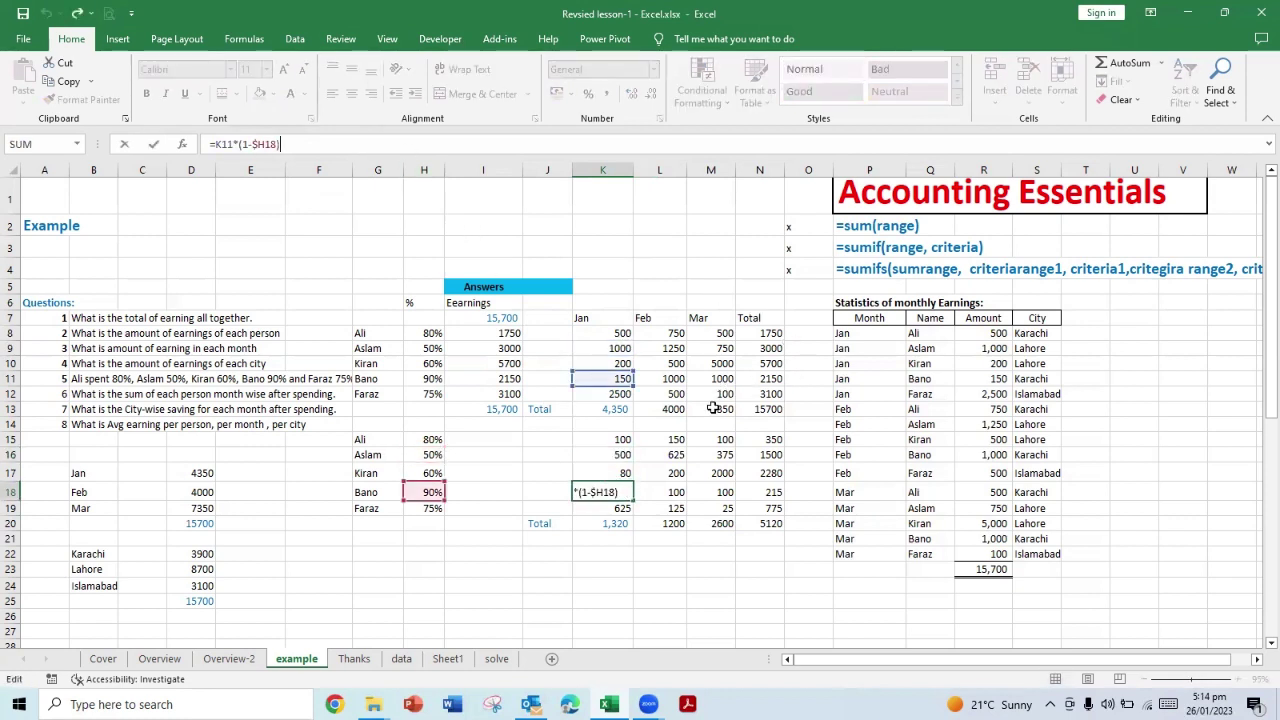
{"action": "key", "text": "Return"}
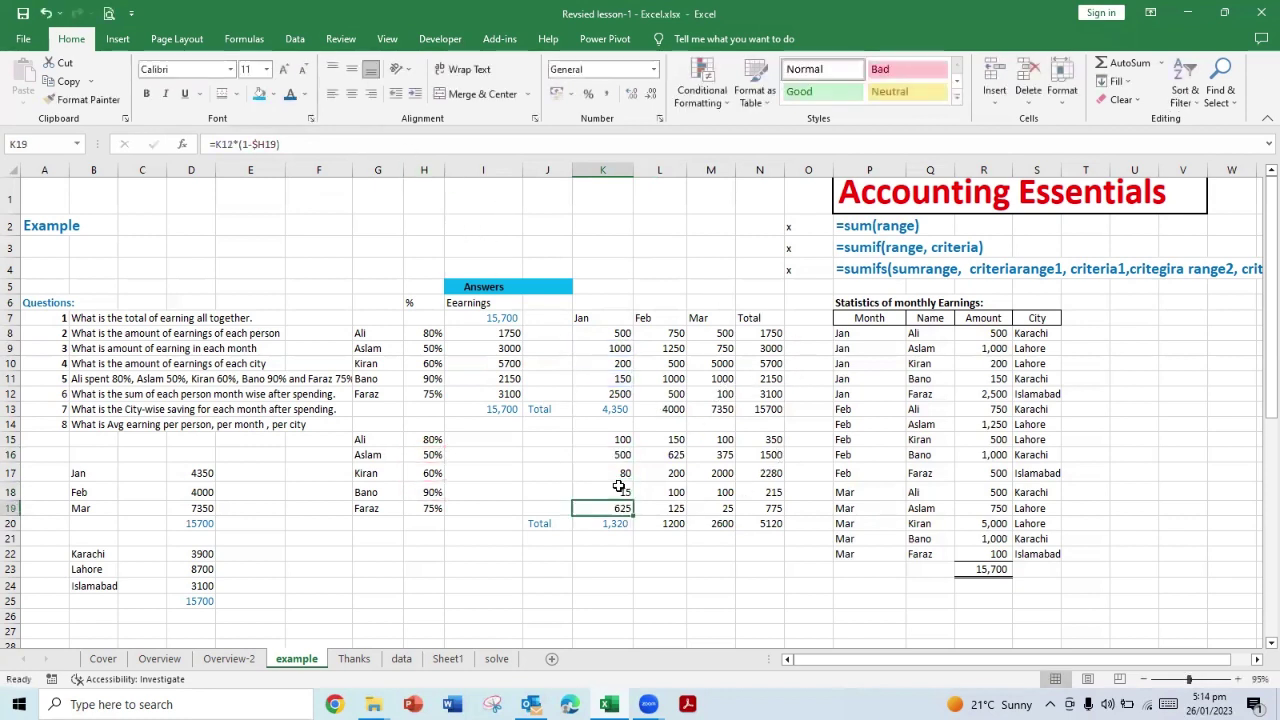
Step: Compare the after-spending formula in K18 with the January earnings formula in K11 that it refers to
{"action": "key", "text": "Up"}
{"action": "key", "text": "Up"}
{"action": "key", "text": "Up"}
{"action": "key", "text": "Up"}
{"action": "key", "text": "Up"}
{"action": "key", "text": "Up"}
{"action": "key", "text": "Up"}
{"action": "key", "text": "Up"}
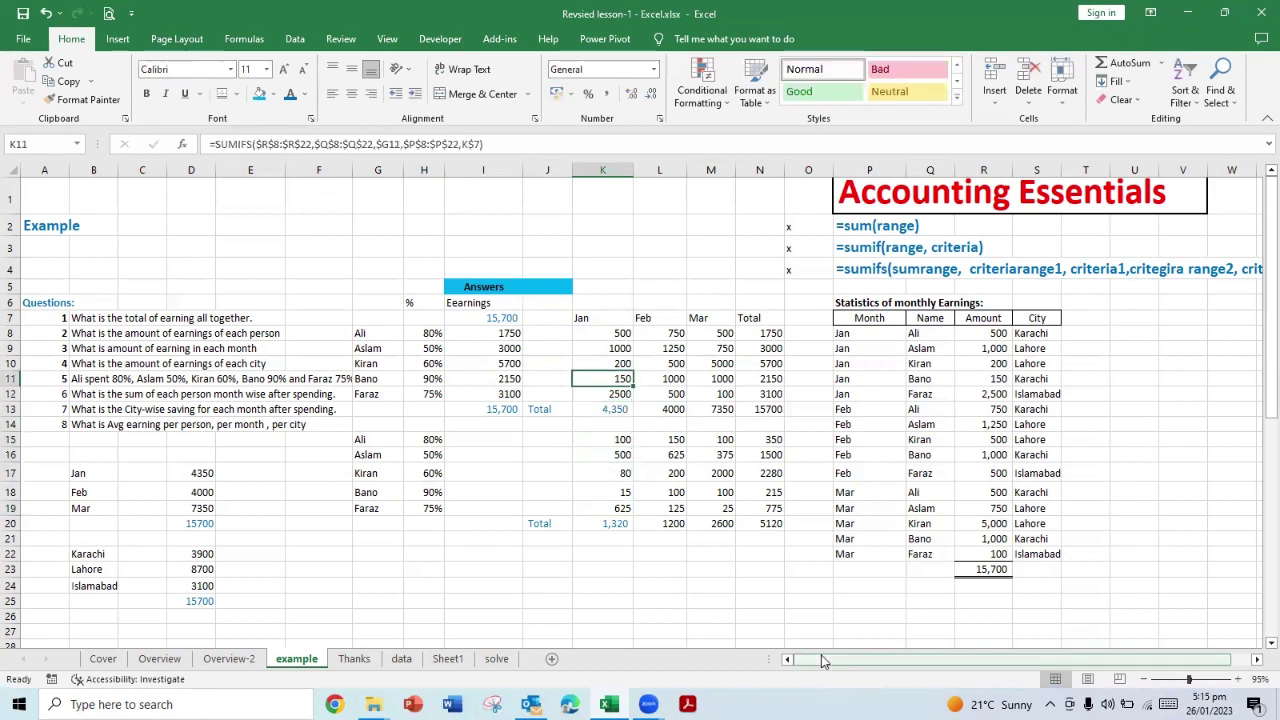
{"action": "key", "text": "Down"}
{"action": "key", "text": "Down"}
{"action": "key", "text": "Down"}
{"action": "key", "text": "Down"}
{"action": "key", "text": "Down"}
{"action": "key", "text": "Down"}
{"action": "key", "text": "Down"}
{"action": "key", "text": "Down"}
{"action": "key", "text": "Up"}
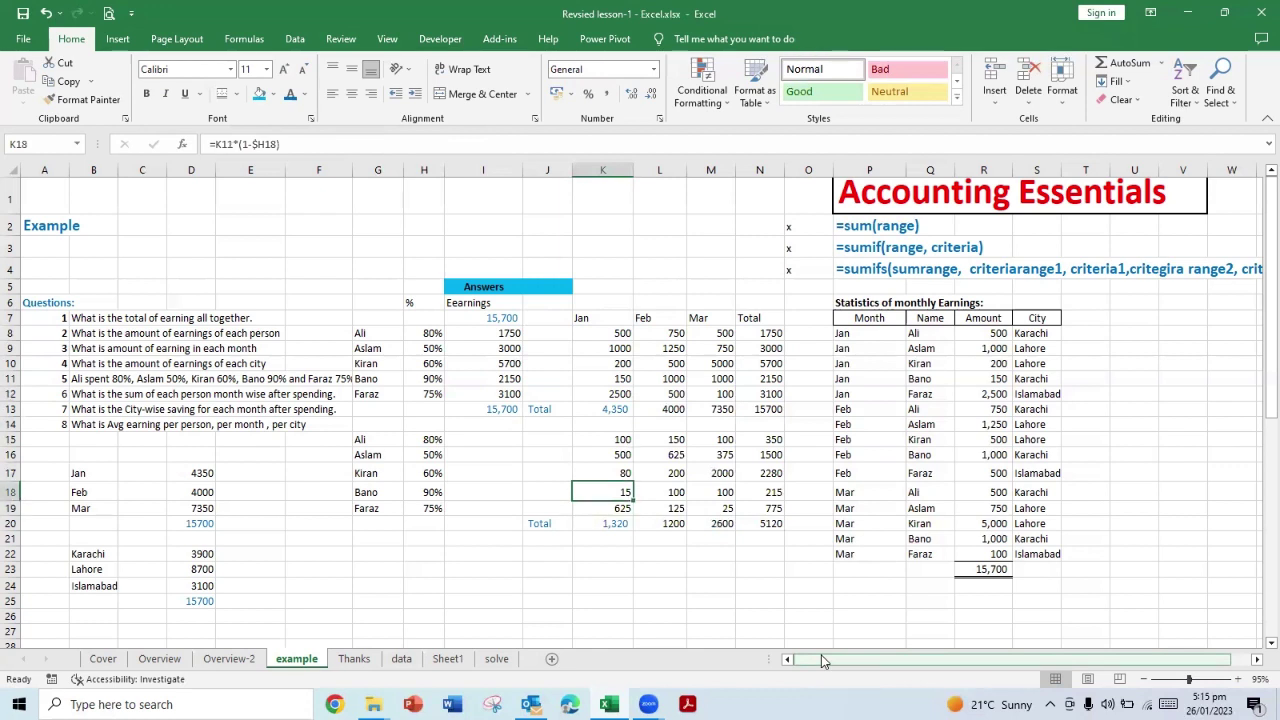
Step: Review the after-spending month totals and grand total in row 20, from N20 back to K20
{"action": "key", "text": "Right"}
{"action": "key", "text": "Right"}
{"action": "key", "text": "Right"}
{"action": "key", "text": "Down"}
{"action": "key", "text": "Down"}
{"action": "key", "text": "Left"}
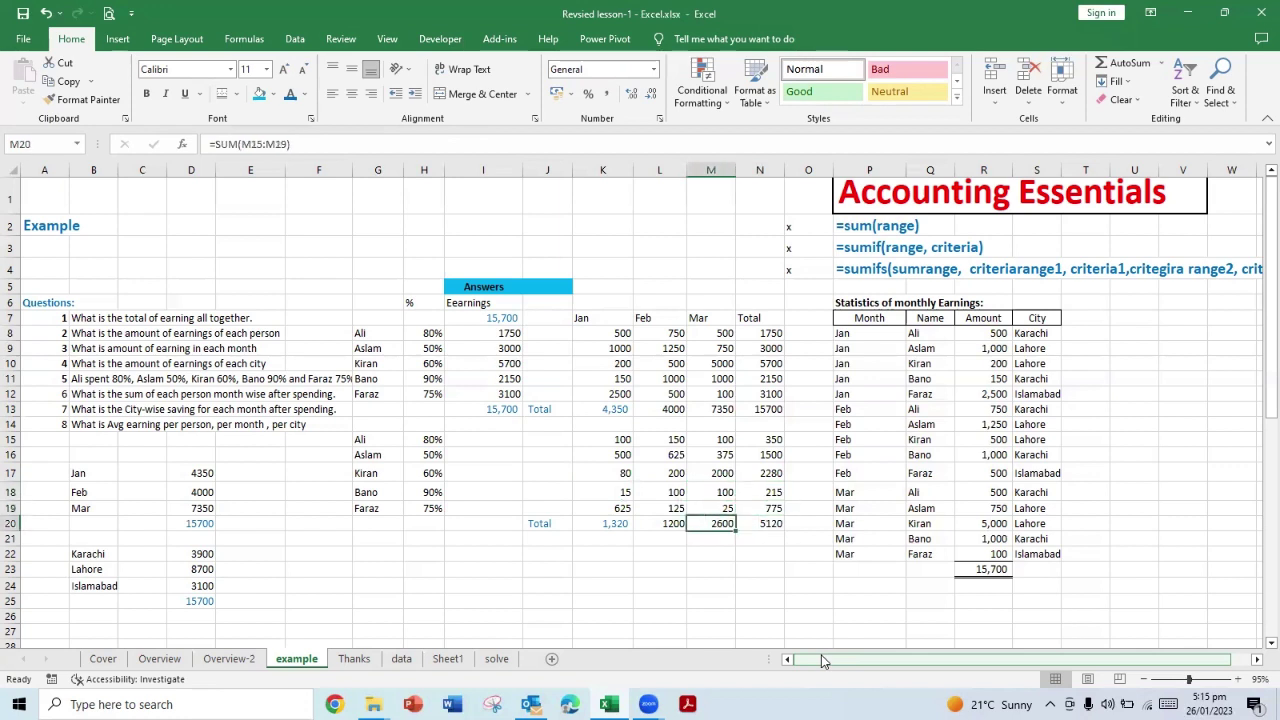
{"action": "key", "text": "Left"}
{"action": "key", "text": "Left"}
Step: Read question 7 in B13 about the city-wise saving for each month after spending
{"action": "key", "text": "Left"}
{"action": "key", "text": "Left"}
{"action": "key", "text": "Left"}
{"action": "key", "text": "Left"}
{"action": "key", "text": "Left"}
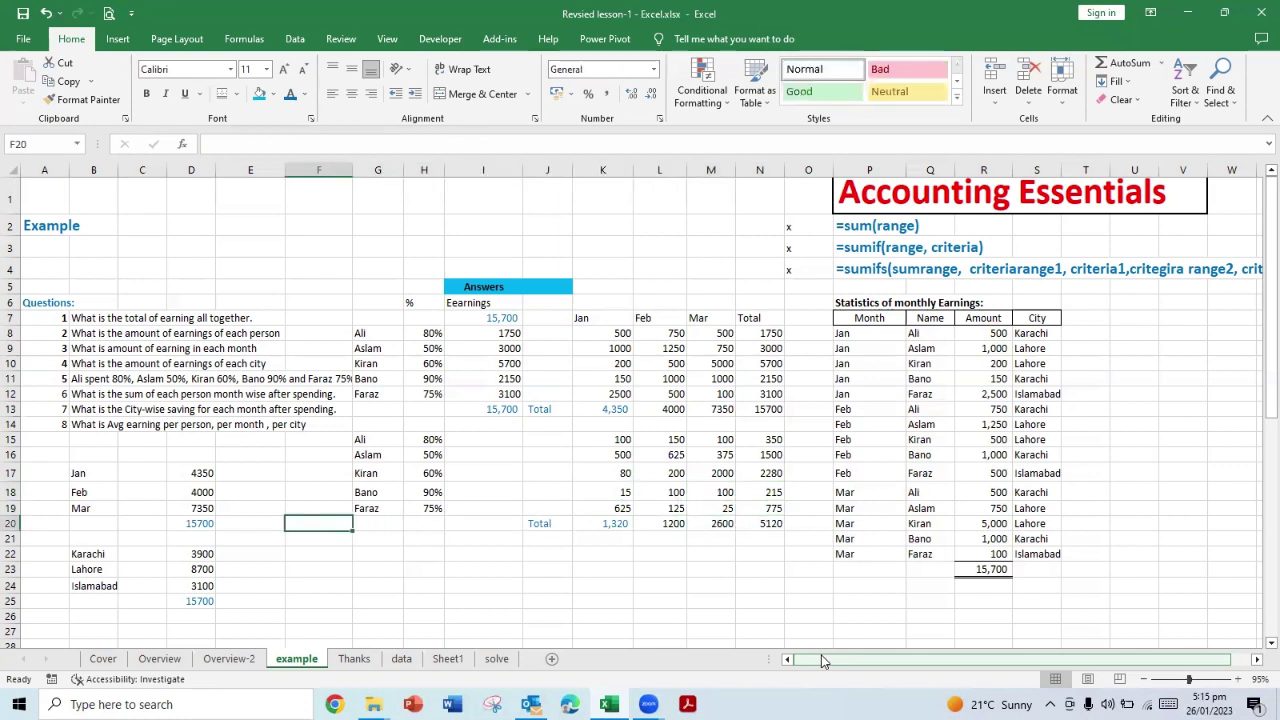
{"action": "key", "text": "Left"}
{"action": "key", "text": "Up"}
{"action": "key", "text": "Up"}
{"action": "key", "text": "Up"}
{"action": "key", "text": "Up"}
{"action": "key", "text": "Up"}
{"action": "key", "text": "Up"}
{"action": "key", "text": "Left"}
{"action": "key", "text": "Left"}
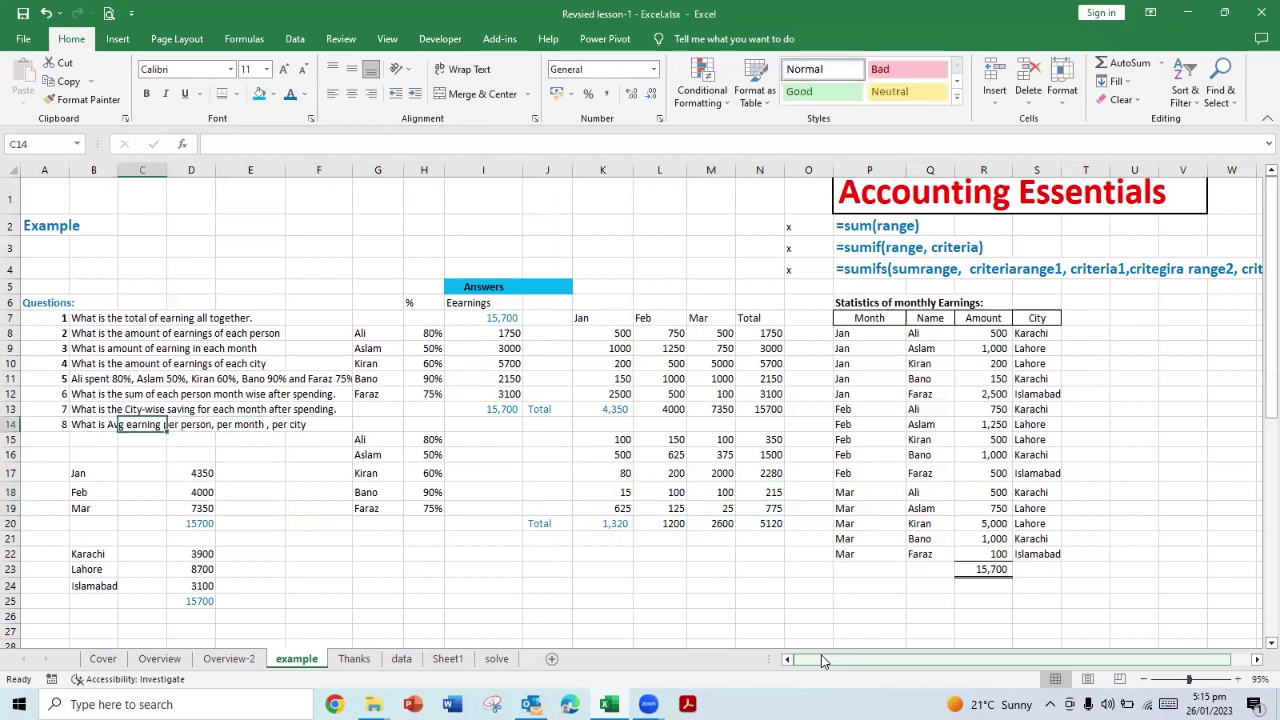
{"action": "key", "text": "Left"}
{"action": "key", "text": "Up"}
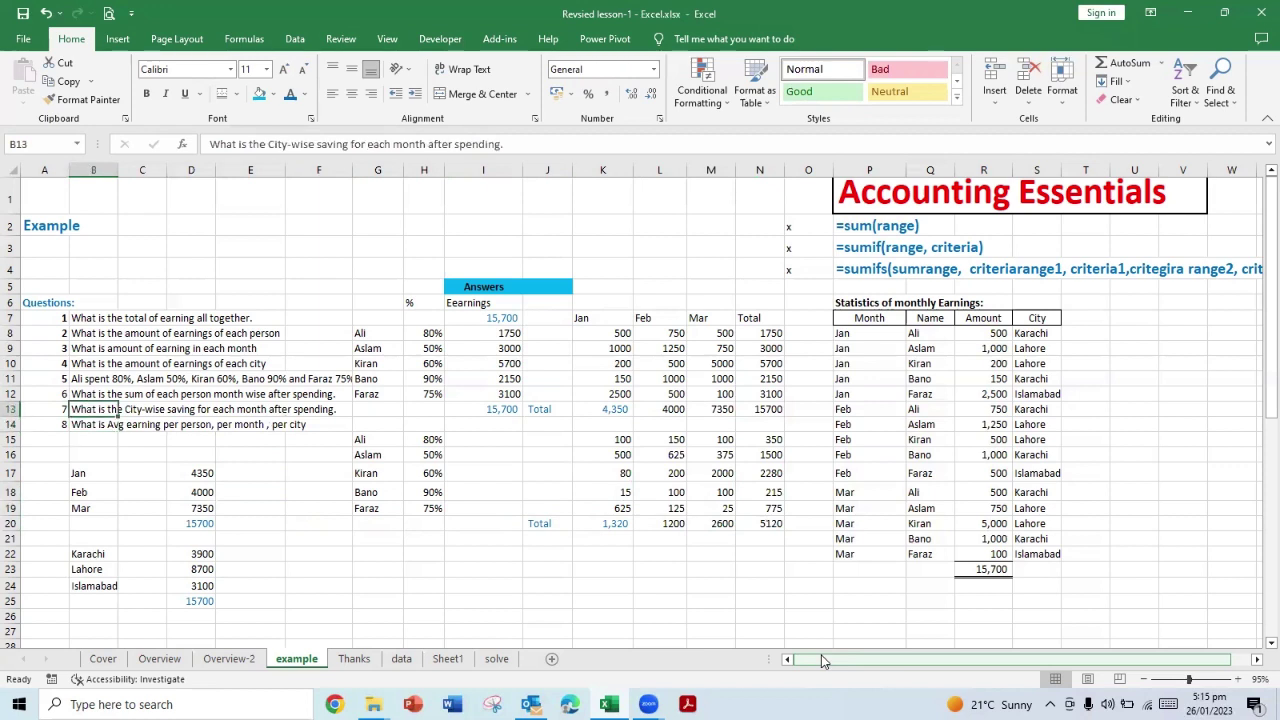
{"action": "left_click_drag", "start_coordinate": [503, 541], "coordinate": [501, 553]}
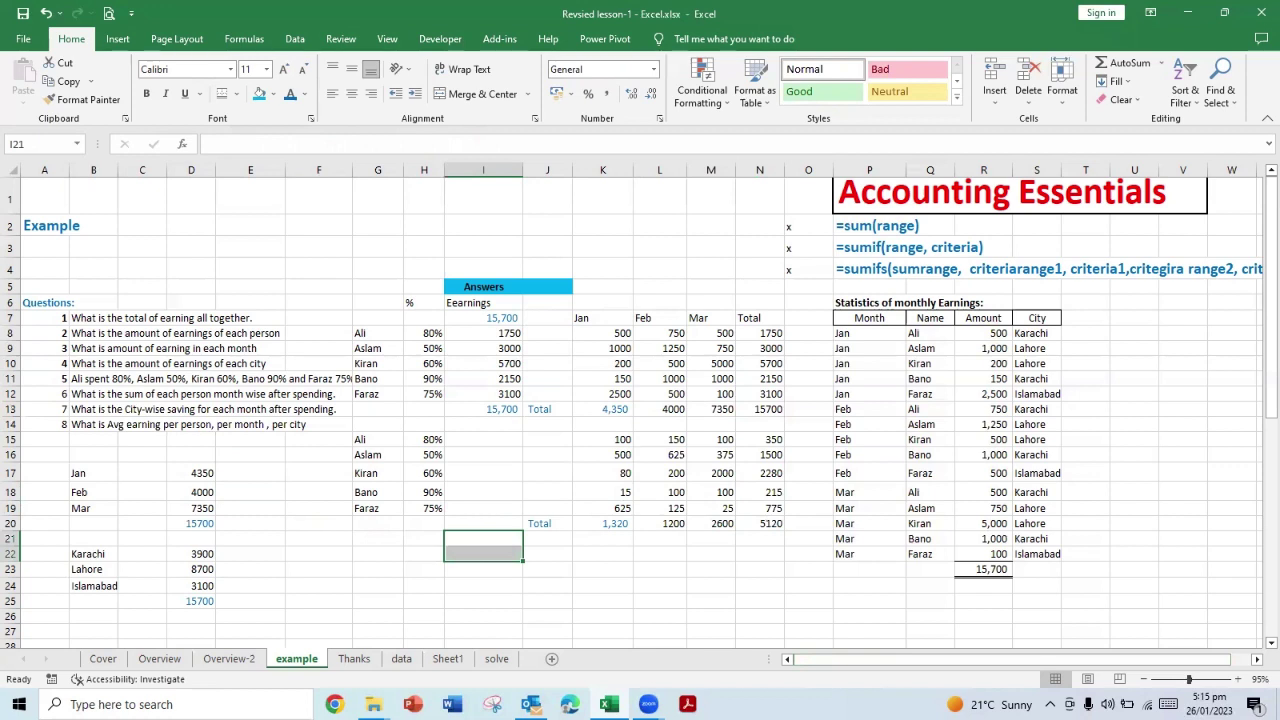
{"action": "key", "text": "Left"}
{"action": "key", "text": "Right"}
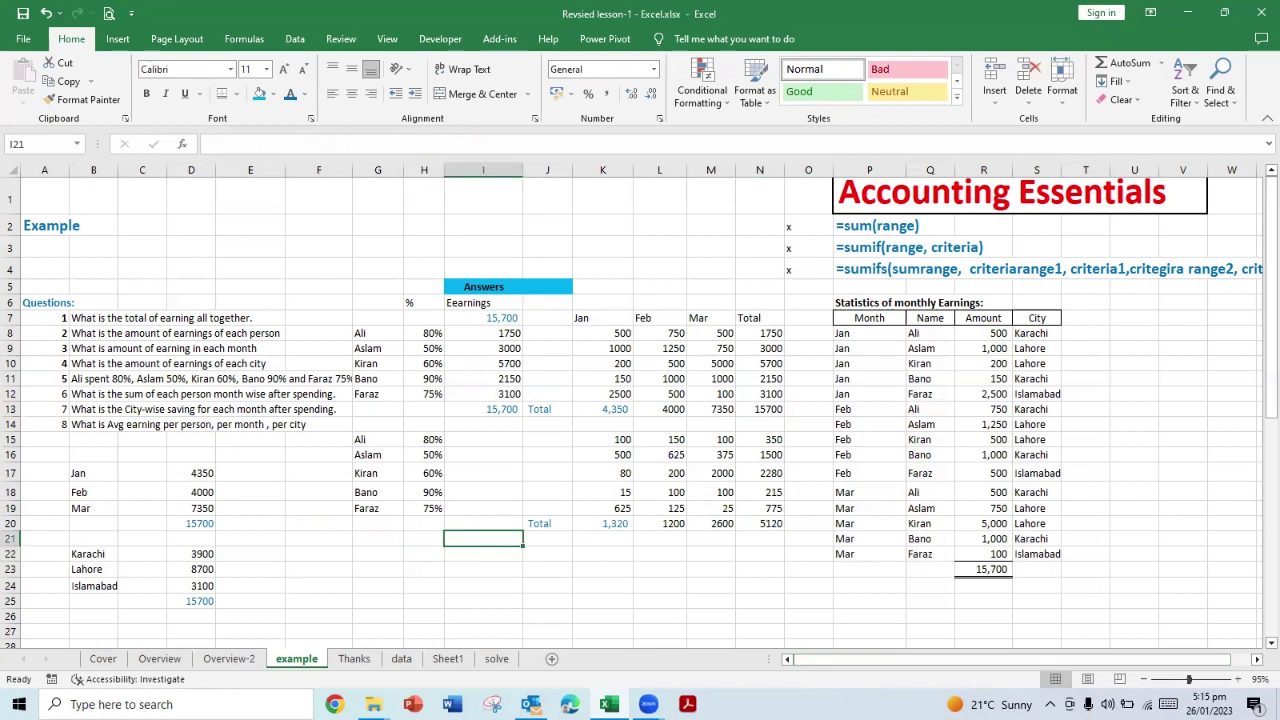
{"action": "key", "text": "Left"}
{"action": "key", "text": "Left"}
{"action": "key", "text": "Left"}
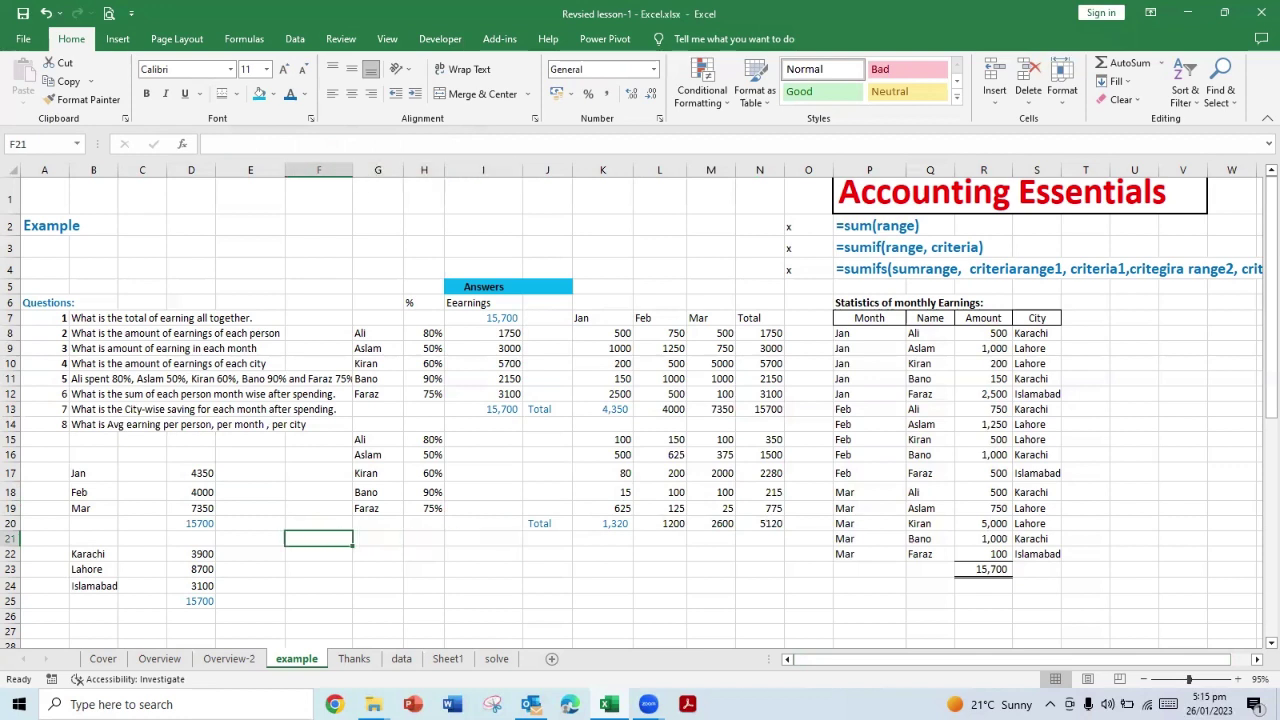
{"action": "key", "text": "Left"}
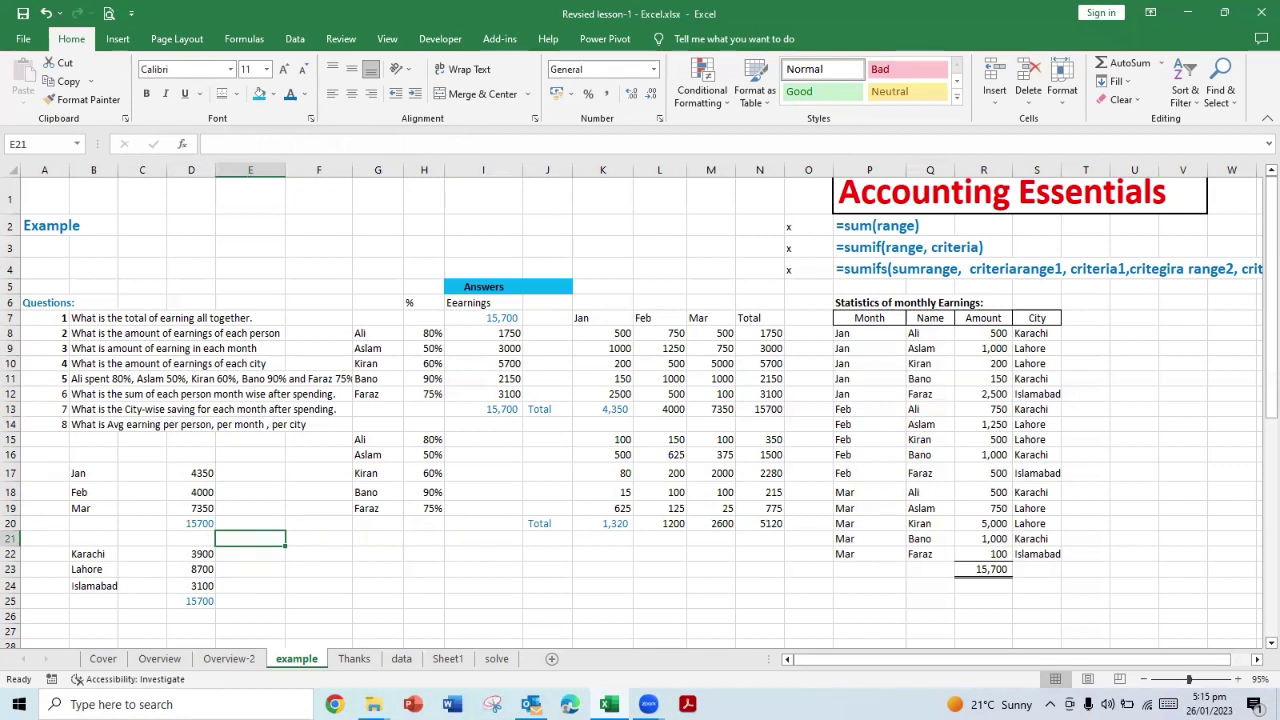
{"action": "key", "text": "Up"}
{"action": "key", "text": "Up"}
{"action": "key", "text": "Up"}
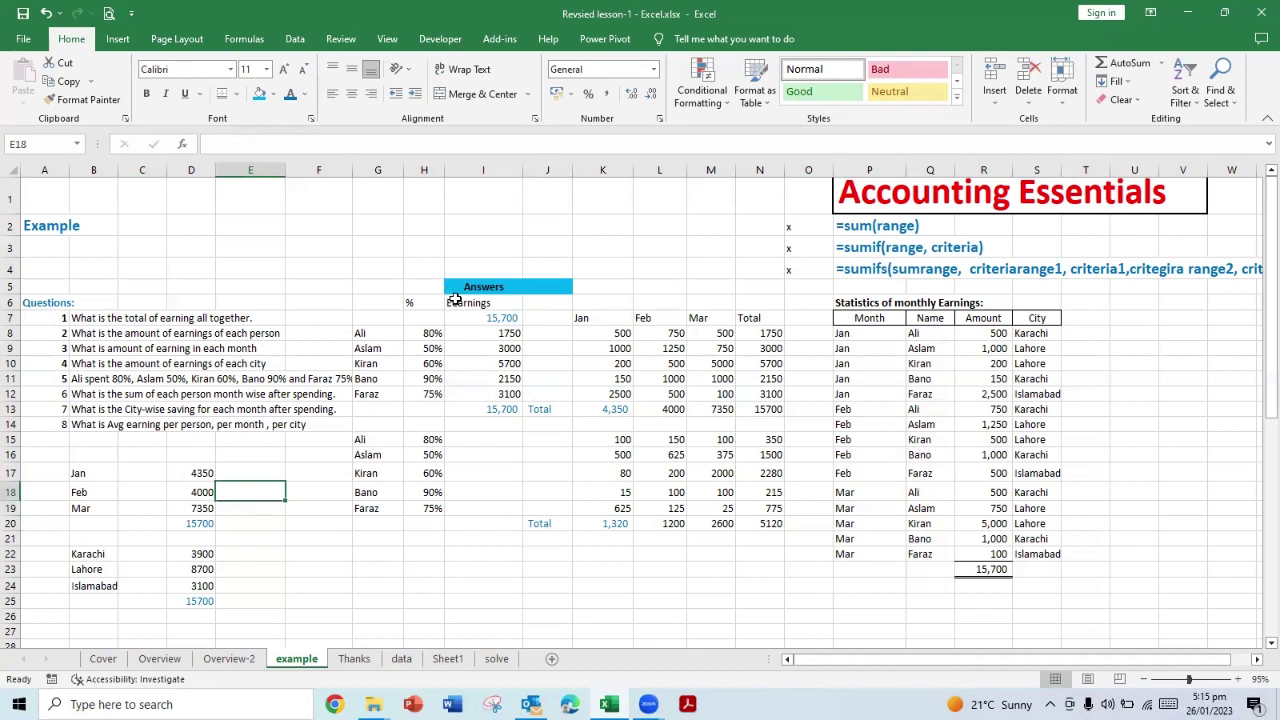
{"action": "left_click", "coordinate": [487, 318]}
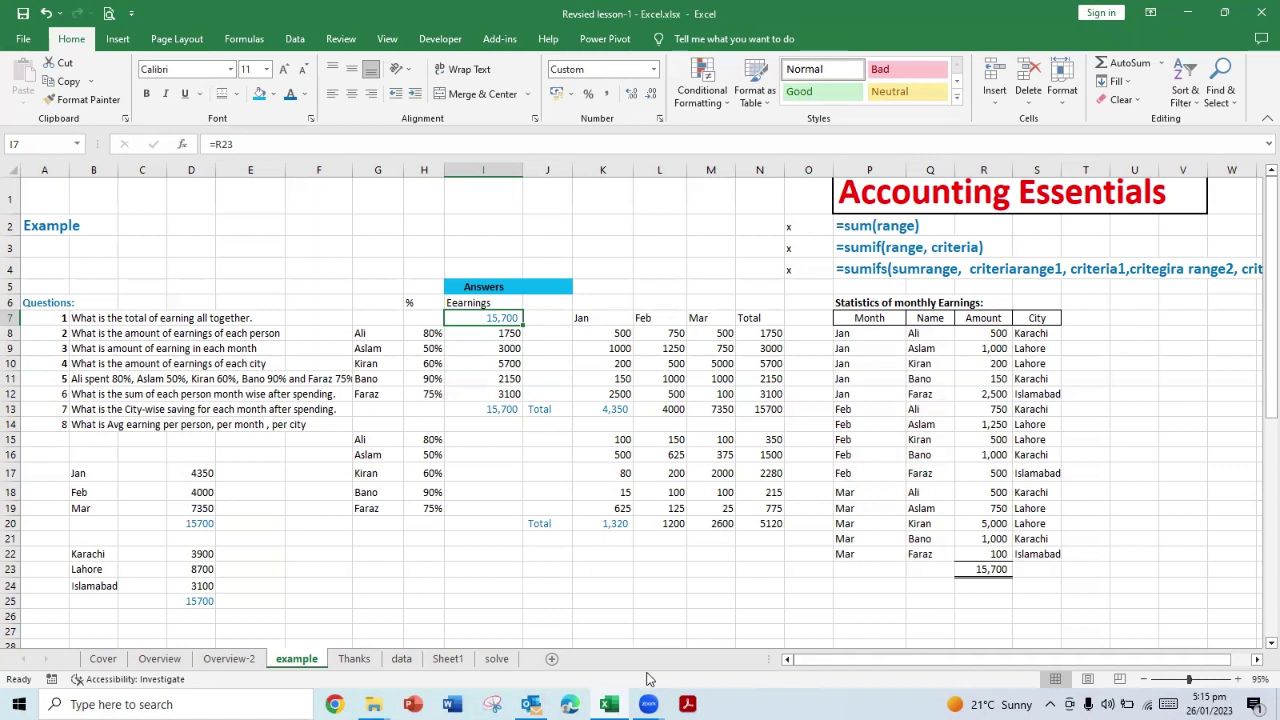
{"action": "left_click_drag", "start_coordinate": [262, 525], "coordinate": [320, 540]}
{"action": "key", "text": "Up"}
{"action": "key", "text": "Left"}
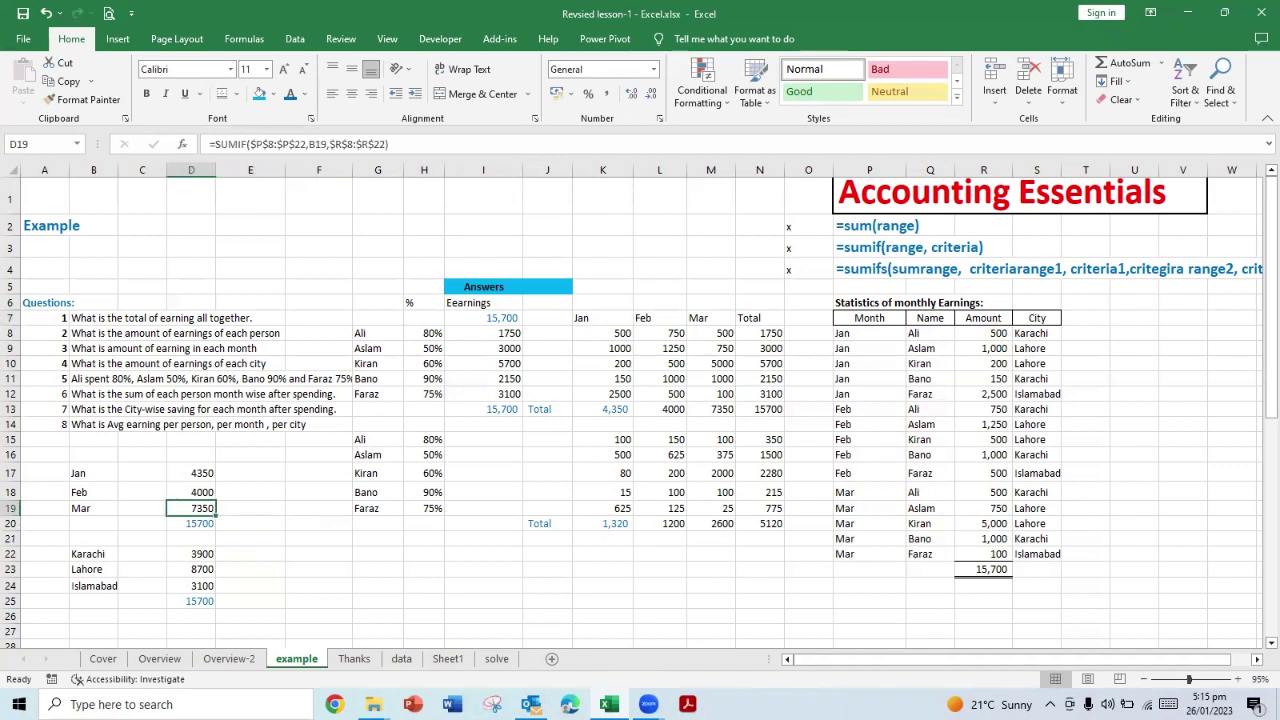
{"action": "key", "text": "Down"}
{"action": "key", "text": "Right"}
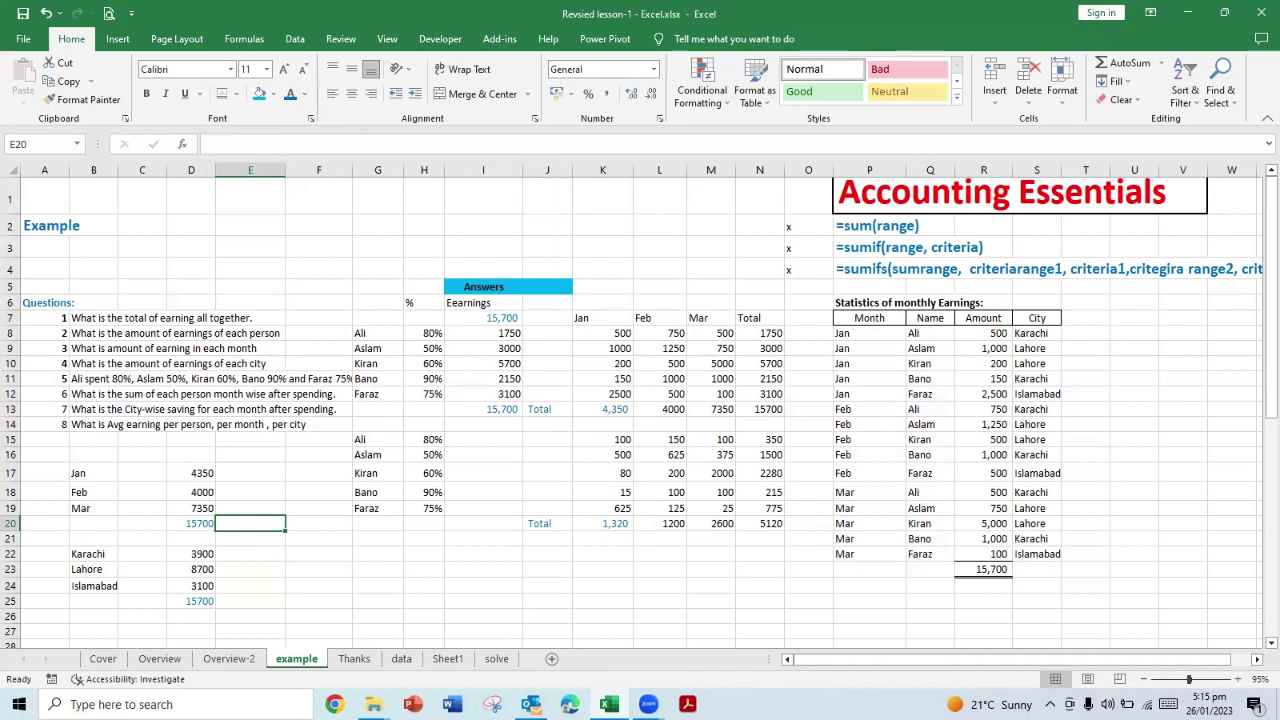
{"action": "left_click", "coordinate": [602, 426]}
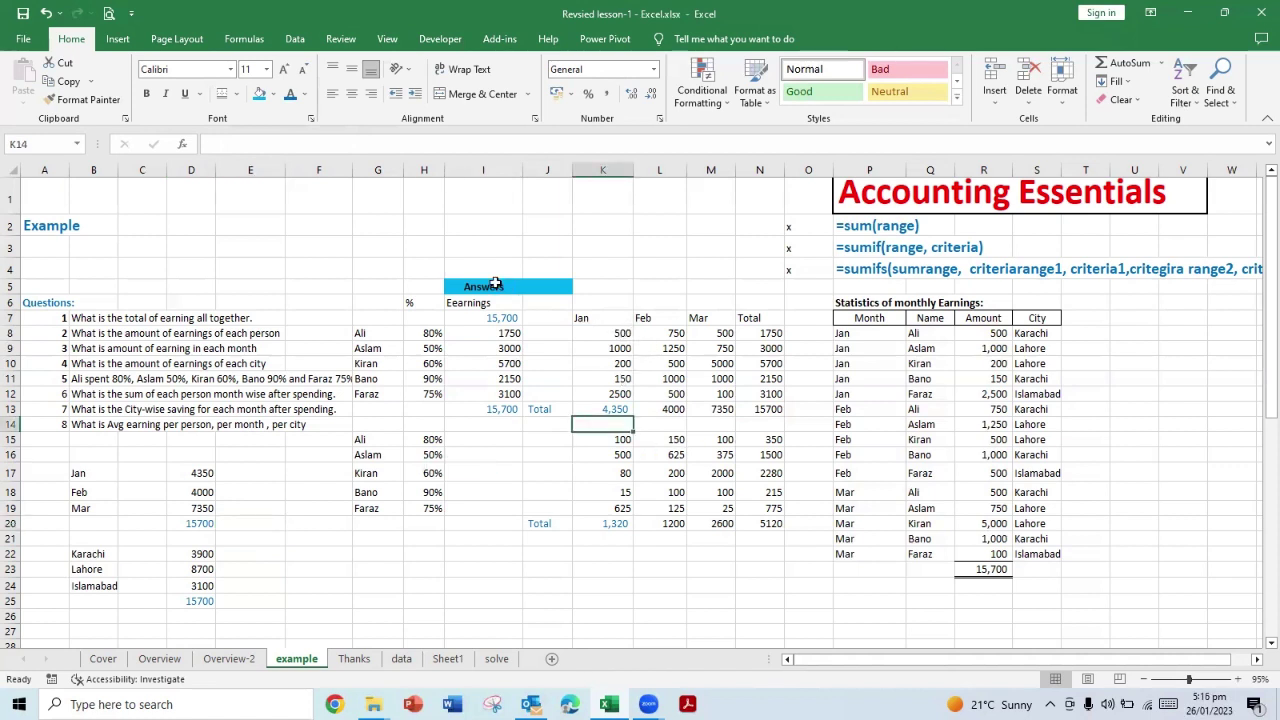
{"action": "type", "text": "="}
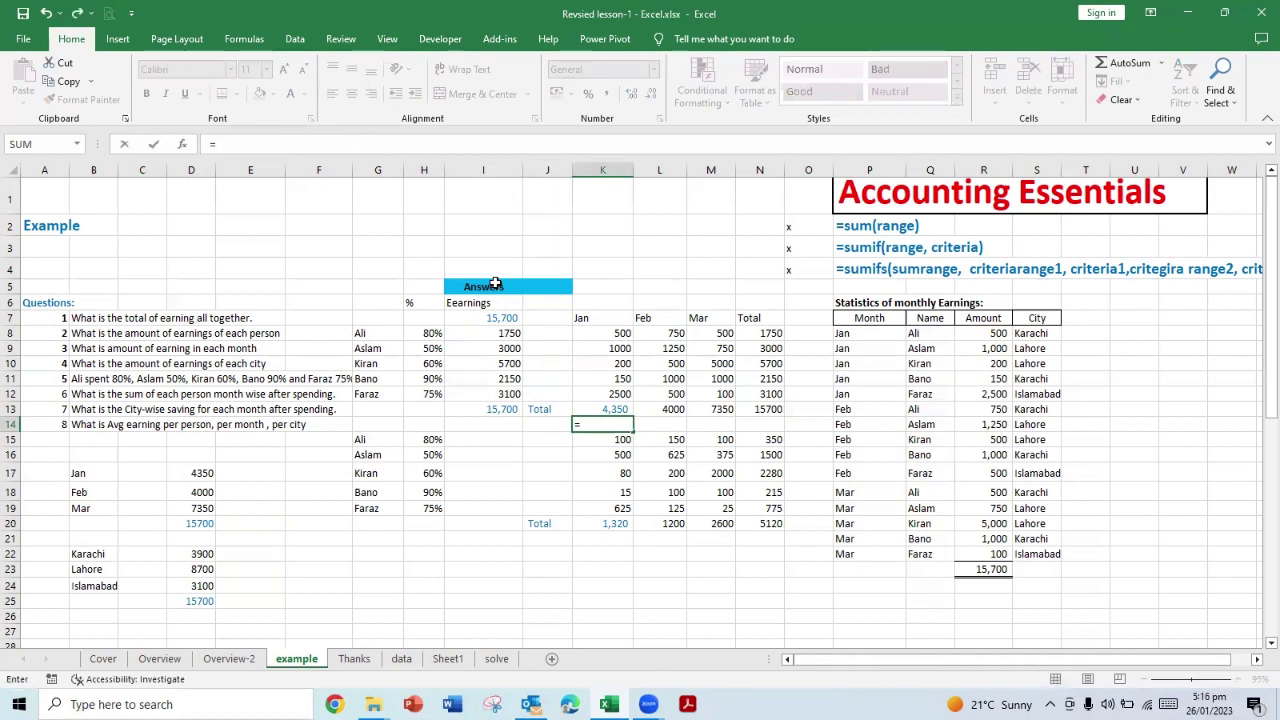
{"action": "type", "text": "avg"}
{"action": "key", "text": "BackSpace"}
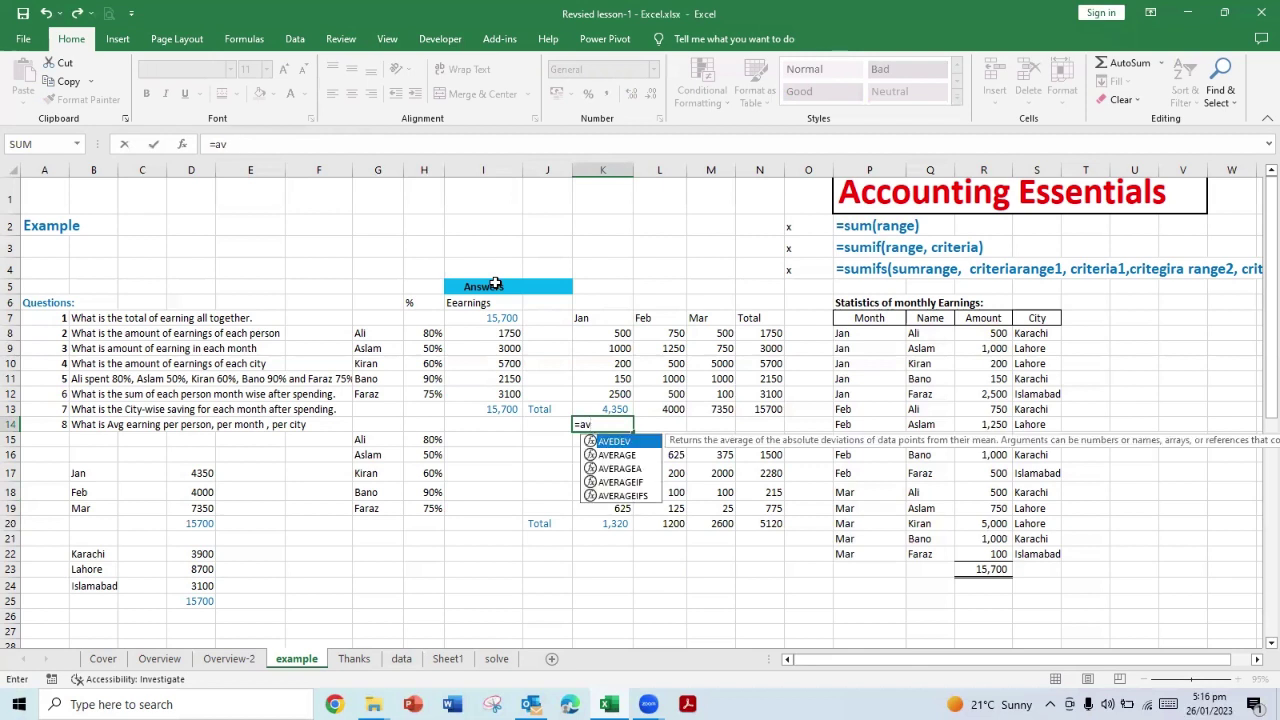
{"action": "key", "text": "Down"}
{"action": "key", "text": "Tab"}
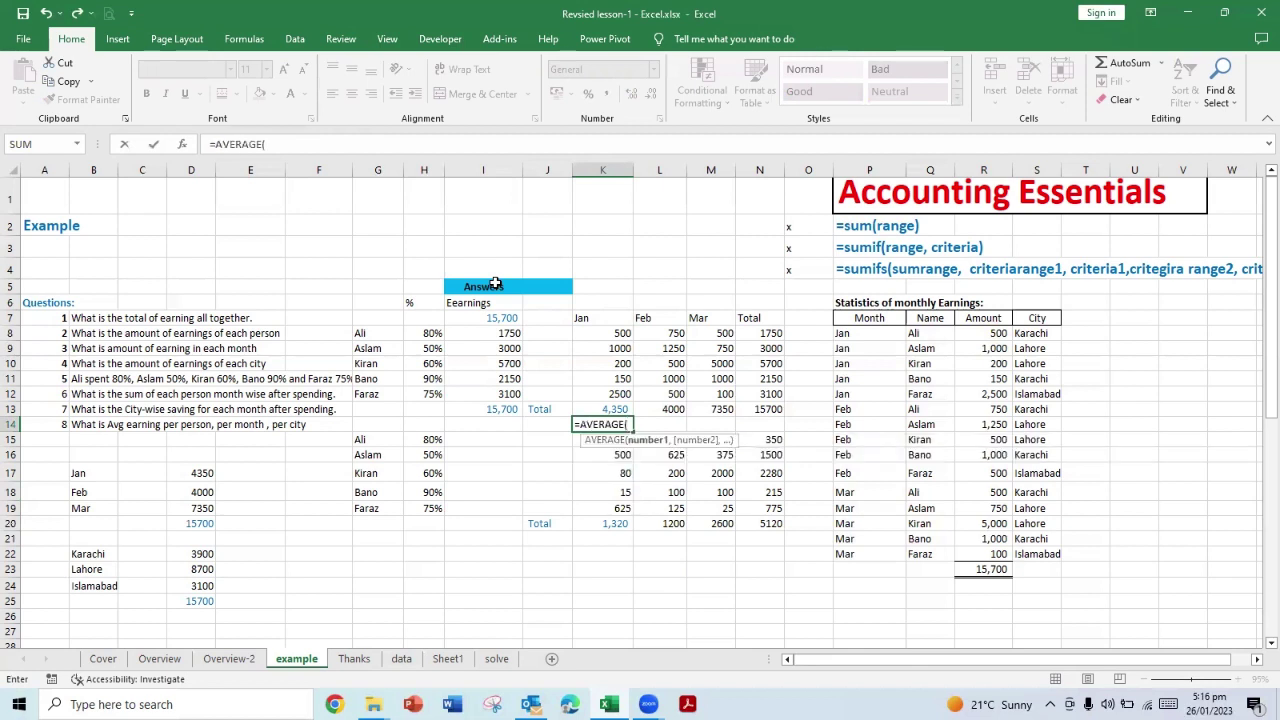
{"action": "key", "text": "Up"}
{"action": "key", "text": "Up"}
{"action": "key", "text": "Up"}
{"action": "key", "text": "Up"}
{"action": "key", "text": "Up"}
{"action": "key", "text": "Up"}
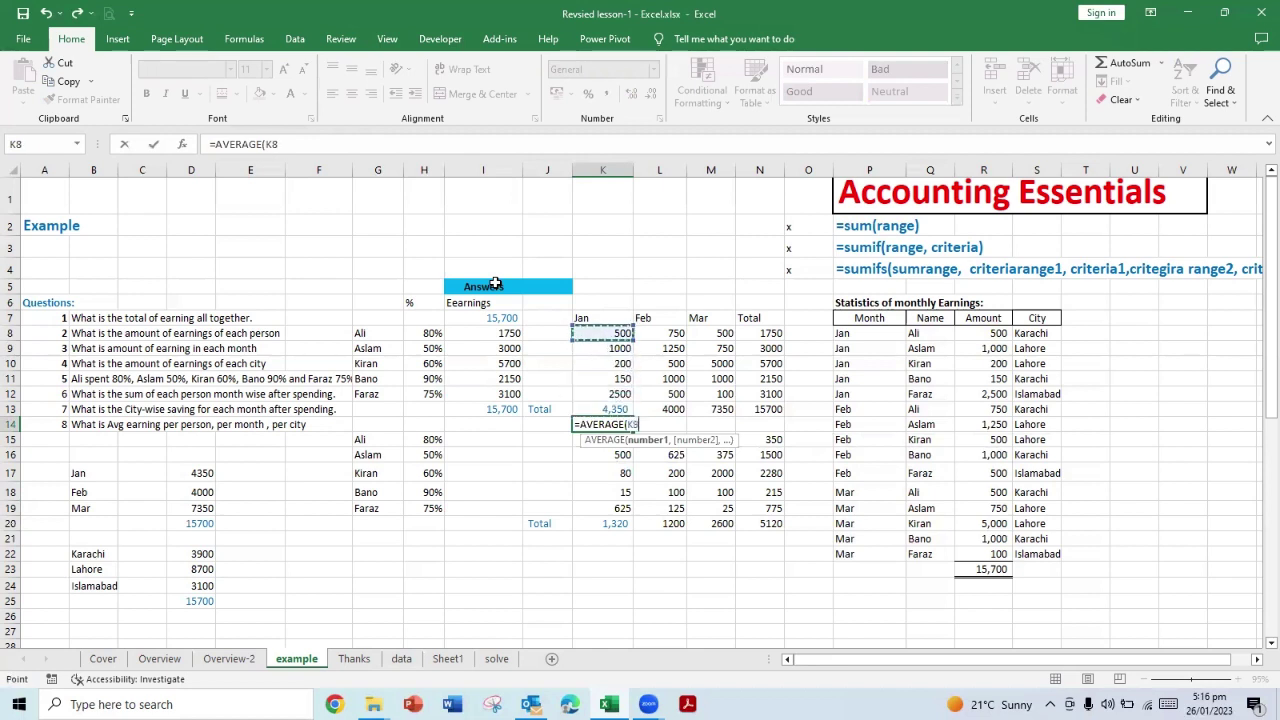
{"action": "key", "text": "shift+Down"}
{"action": "key", "text": "shift+Down"}
{"action": "key", "text": "shift+Down"}
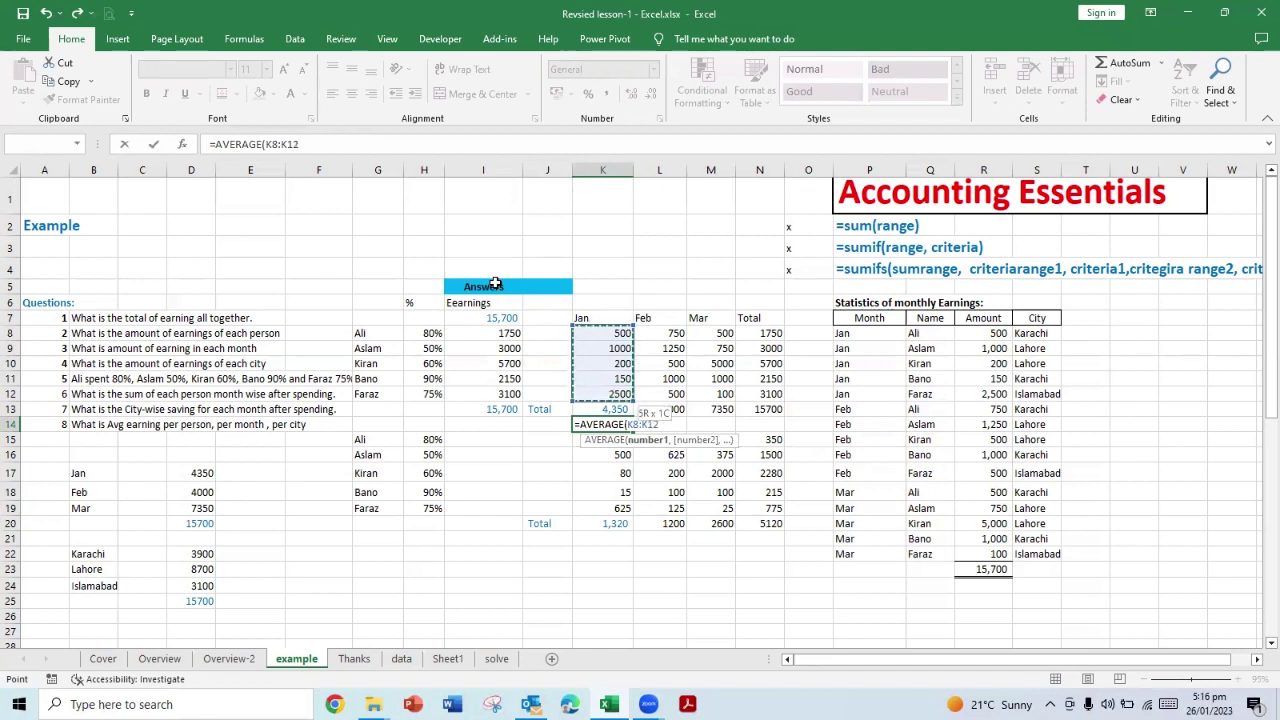
{"action": "key", "text": "shift+Down"}
{"action": "key", "text": "Escape"}
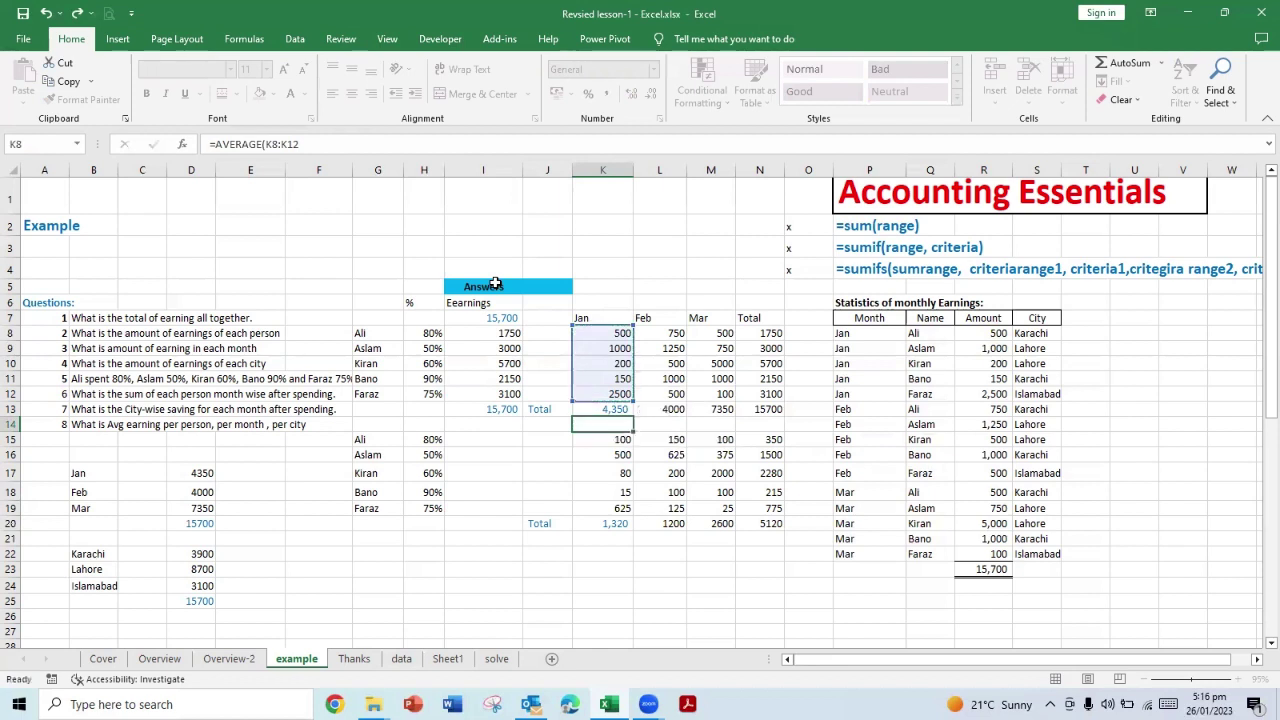
Step: Read question 8 in row 14 about average earning per person, per month and per city
{"action": "key", "text": "Left"}
{"action": "key", "text": "Left"}
{"action": "key", "text": "Left"}
{"action": "key", "text": "Left"}
{"action": "key", "text": "Left"}
{"action": "key", "text": "Left"}
{"action": "key", "text": "Left"}
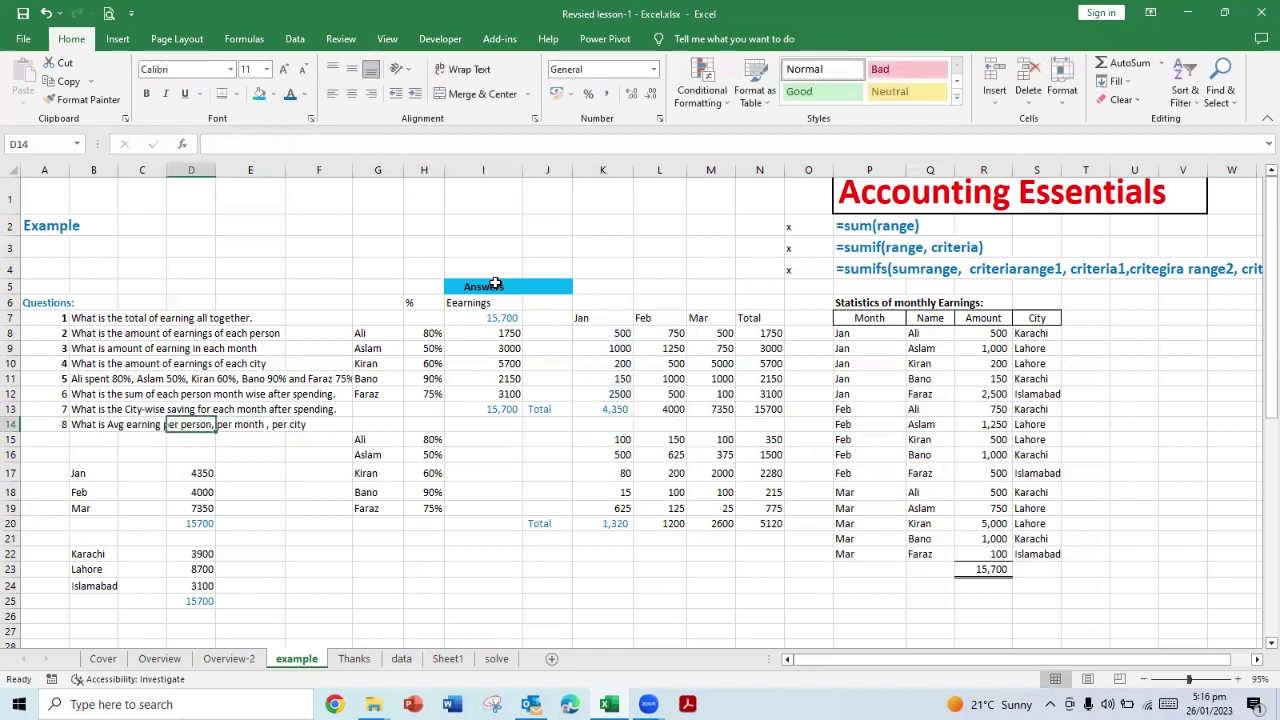
{"action": "key", "text": "Right"}
{"action": "key", "text": "Right"}
{"action": "key", "text": "Right"}
{"action": "key", "text": "Right"}
{"action": "key", "text": "Right"}
{"action": "key", "text": "Right"}
{"action": "key", "text": "Right"}
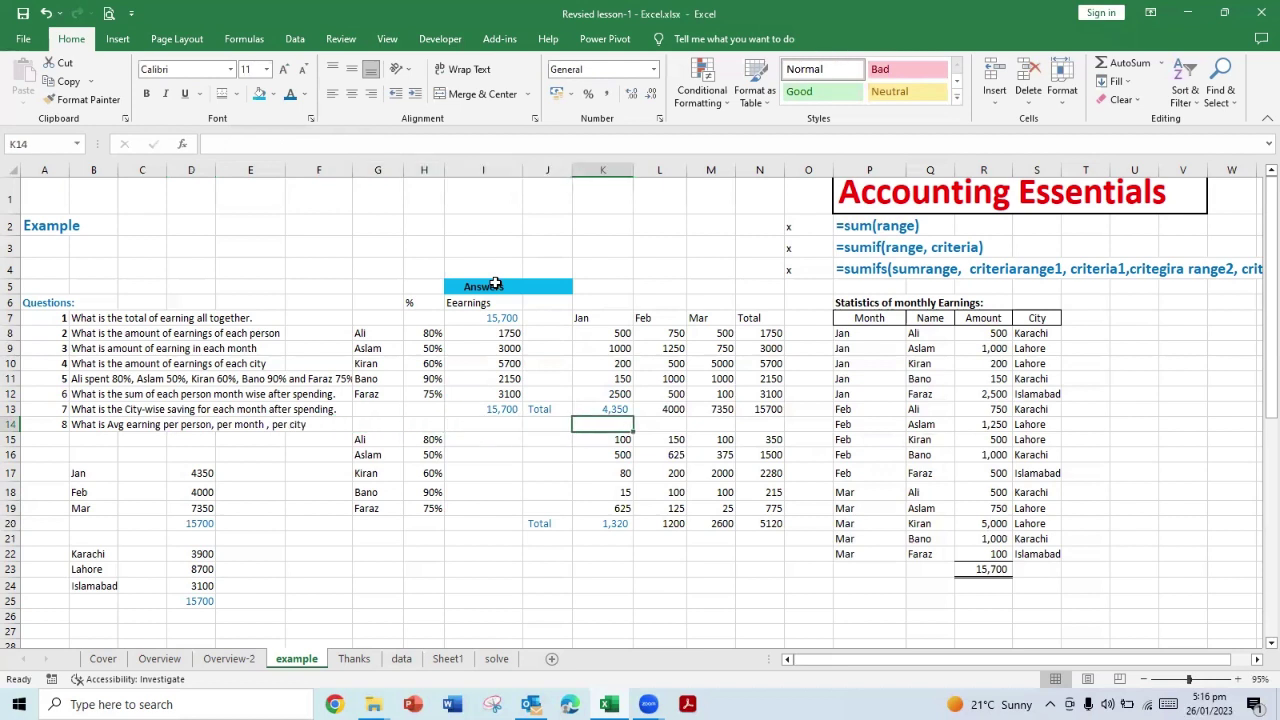
Step: Enter =AVERAGE(K8:K12) in K14 to get the average January earning per person
{"action": "type", "text": "="}
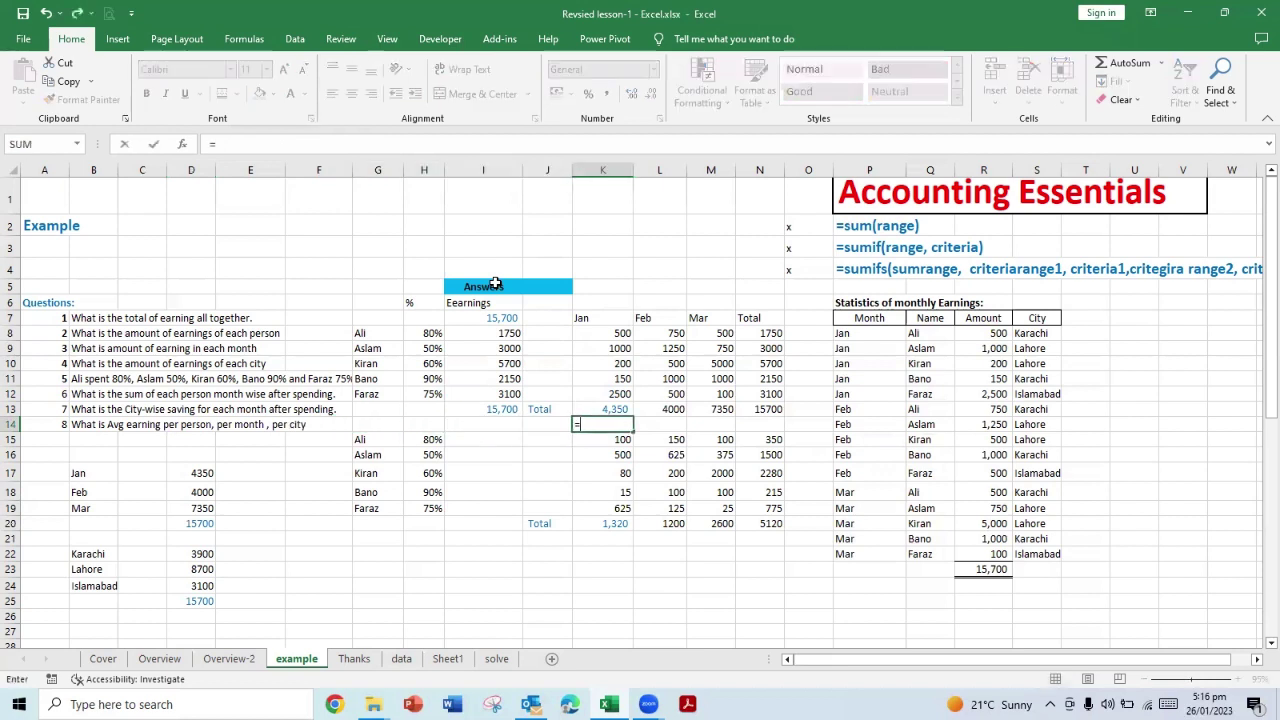
{"action": "type", "text": "av"}
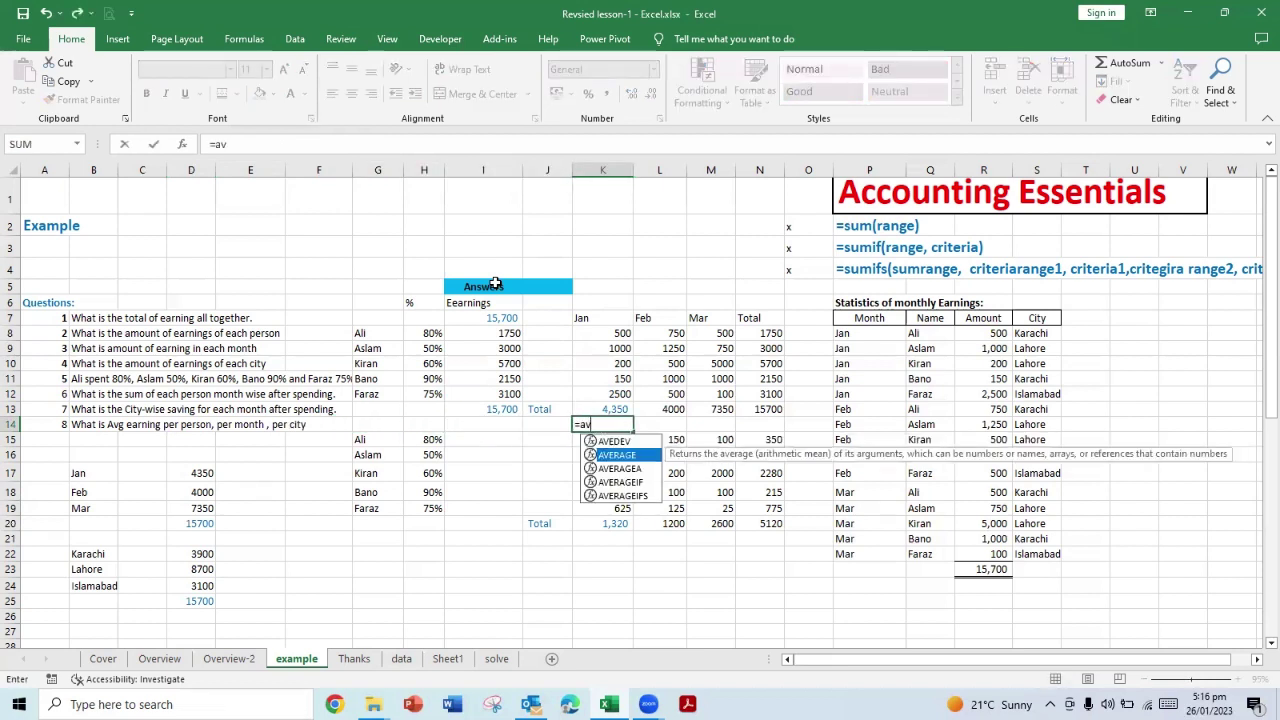
{"action": "key", "text": "Tab"}
{"action": "key", "text": "Up"}
{"action": "key", "text": "Up"}
{"action": "key", "text": "Up"}
{"action": "key", "text": "Up"}
{"action": "key", "text": "Up"}
{"action": "key", "text": "Up"}
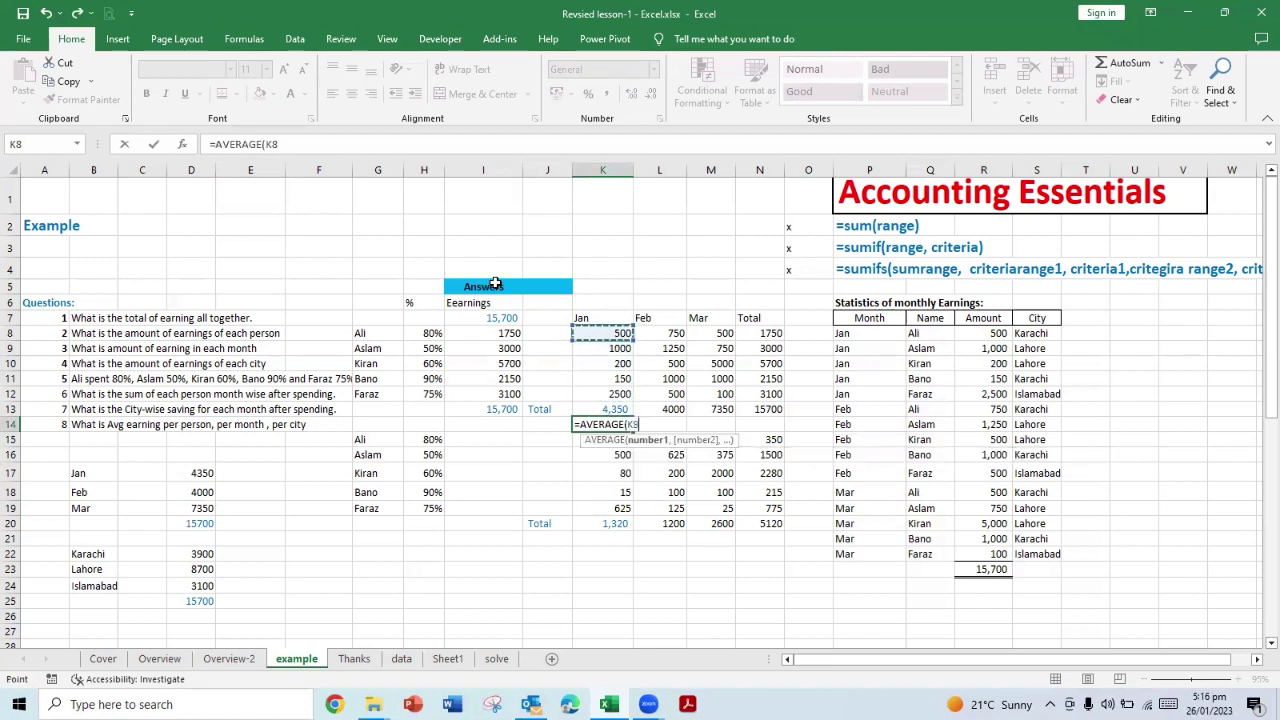
{"action": "key", "text": "shift+Down"}
{"action": "key", "text": "shift+Down"}
{"action": "key", "text": "shift+Down"}
{"action": "key", "text": "shift+Down"}
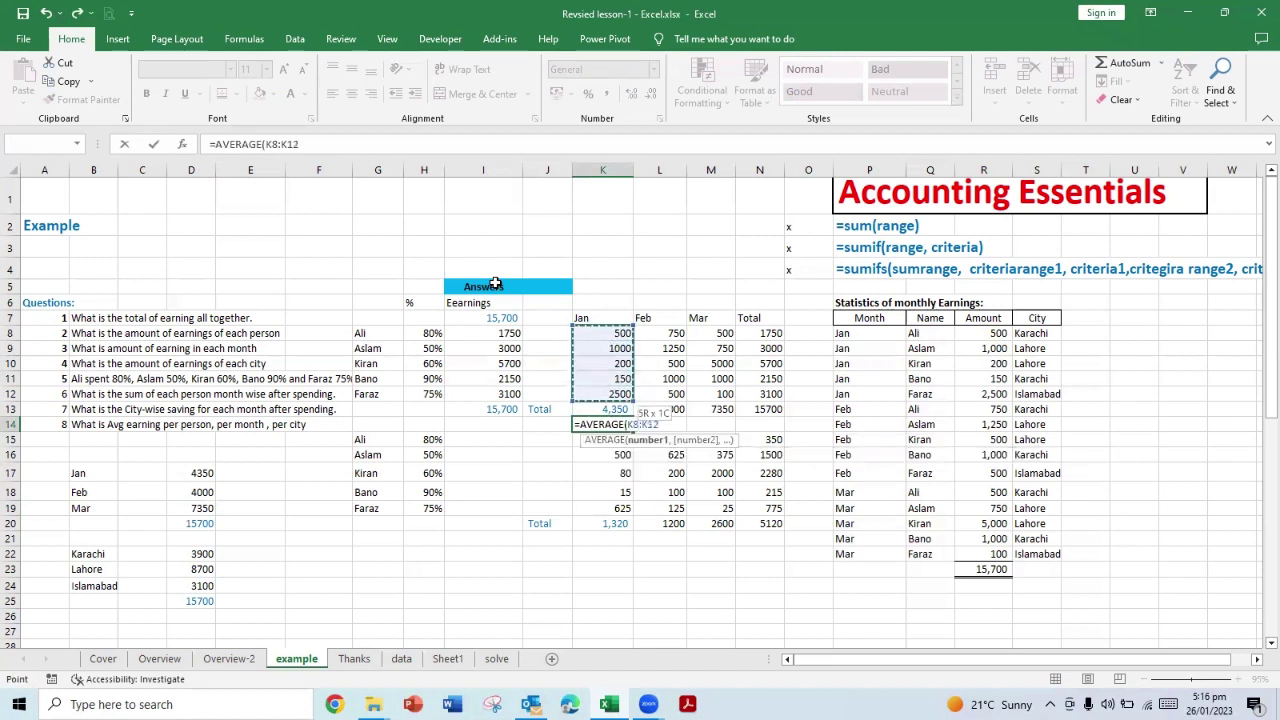
{"action": "key", "text": "ctrl+Return"}
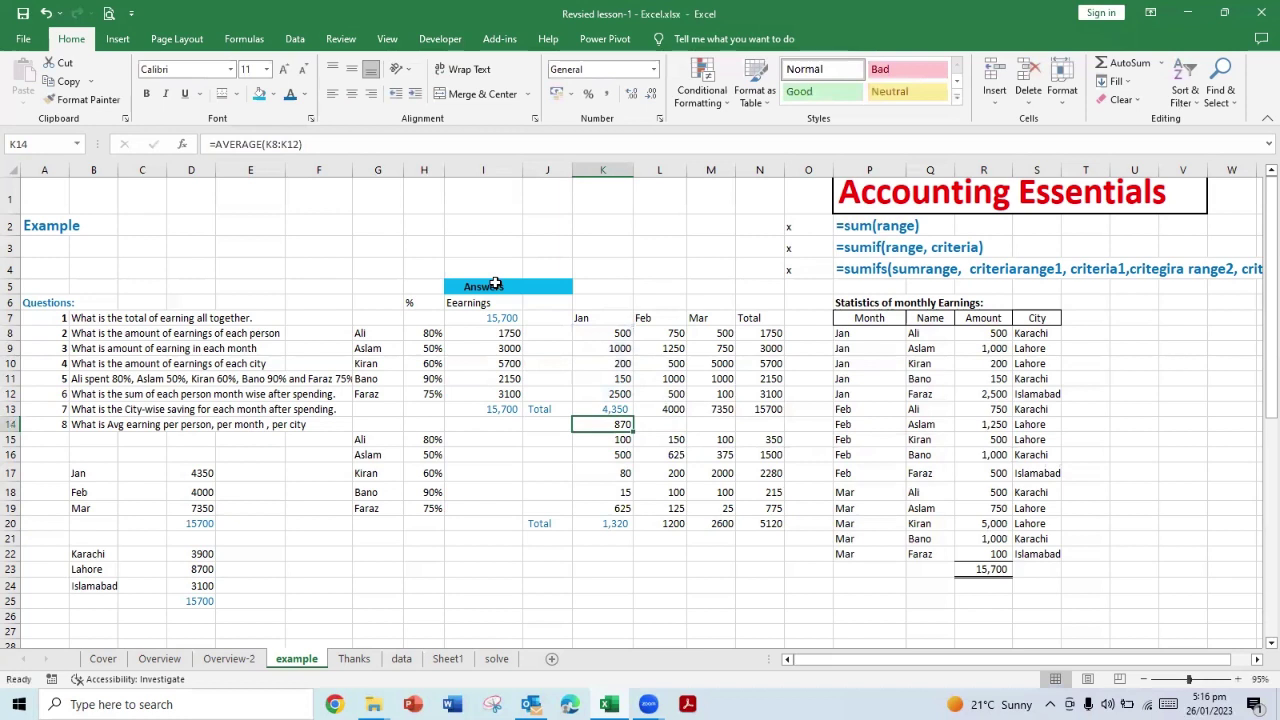
Step: Copy the January average formula across row 14 into L14:N14 for February, March and the Total column
{"action": "key", "text": "ctrl+c"}
{"action": "key", "text": "Right"}
{"action": "key", "text": "shift+Right"}
{"action": "key", "text": "Return"}
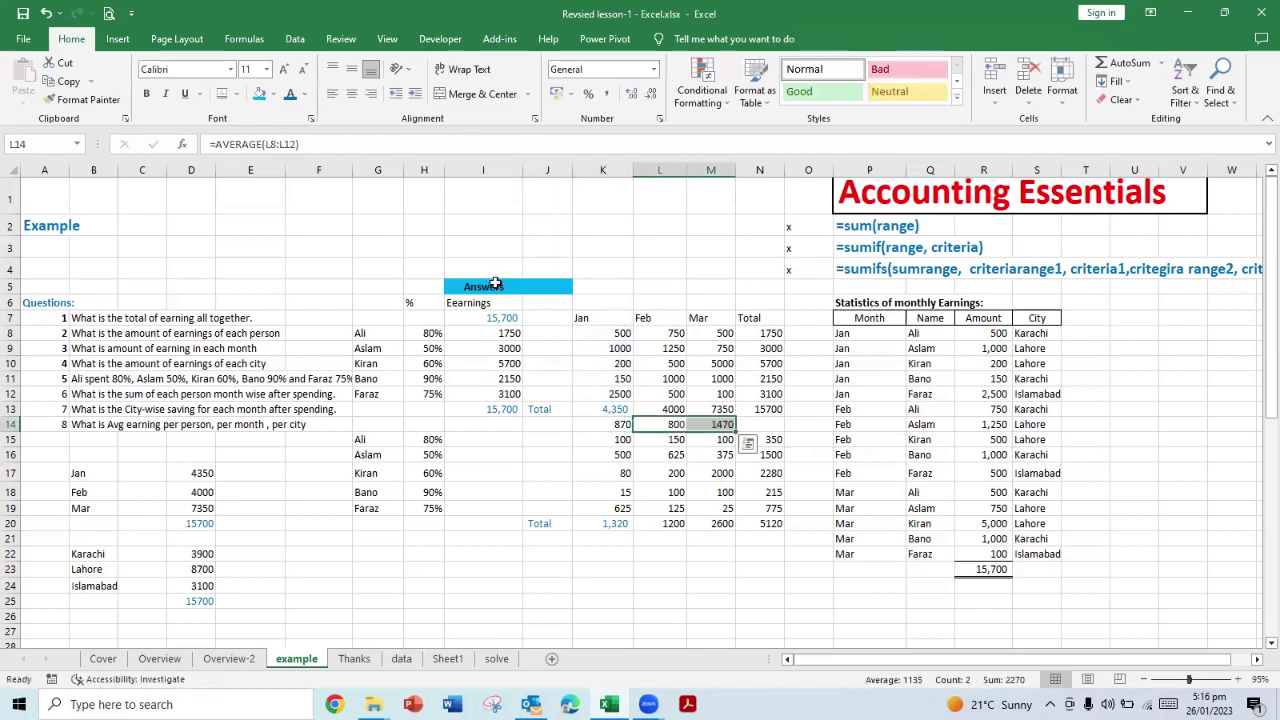
{"action": "key", "text": "Right"}
{"action": "key", "text": "Left"}
{"action": "key", "text": "ctrl+c"}
{"action": "key", "text": "Right"}
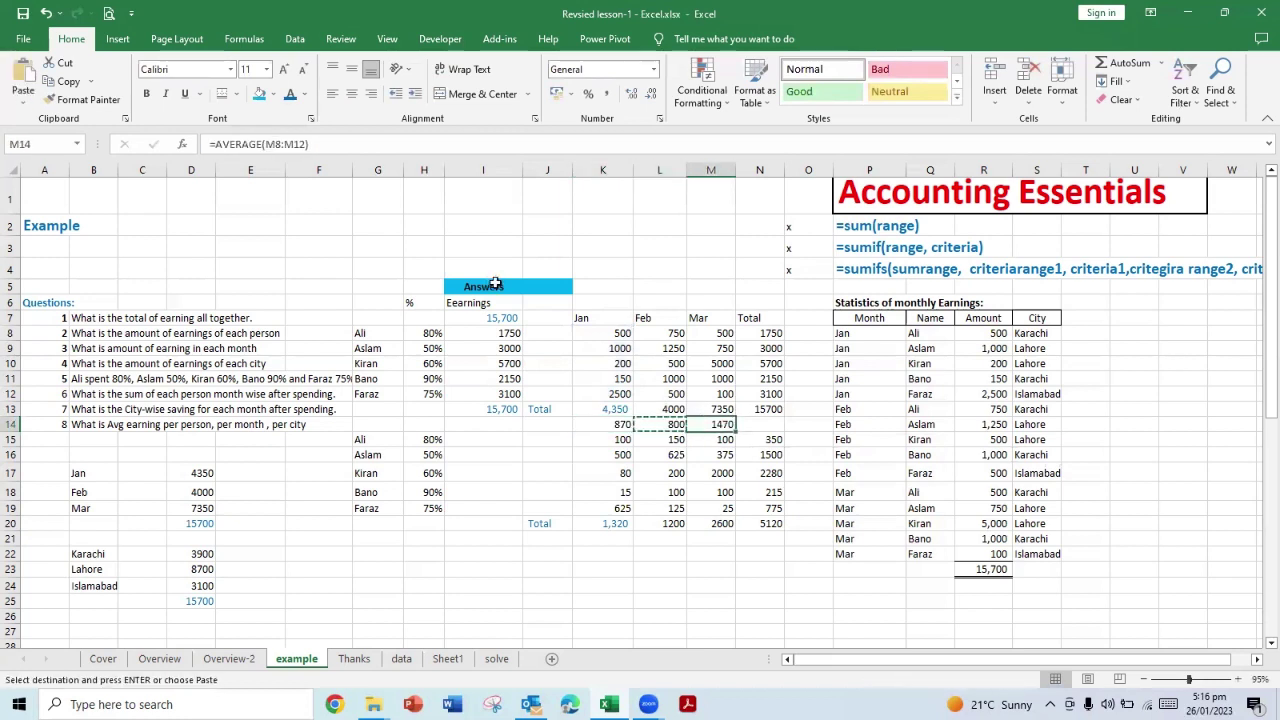
{"action": "key", "text": "Right"}
{"action": "key", "text": "Return"}
Step: Review the average formulas in row 14 from K14 to N14
{"action": "key", "text": "Left"}
{"action": "key", "text": "Left"}
{"action": "key", "text": "Left"}
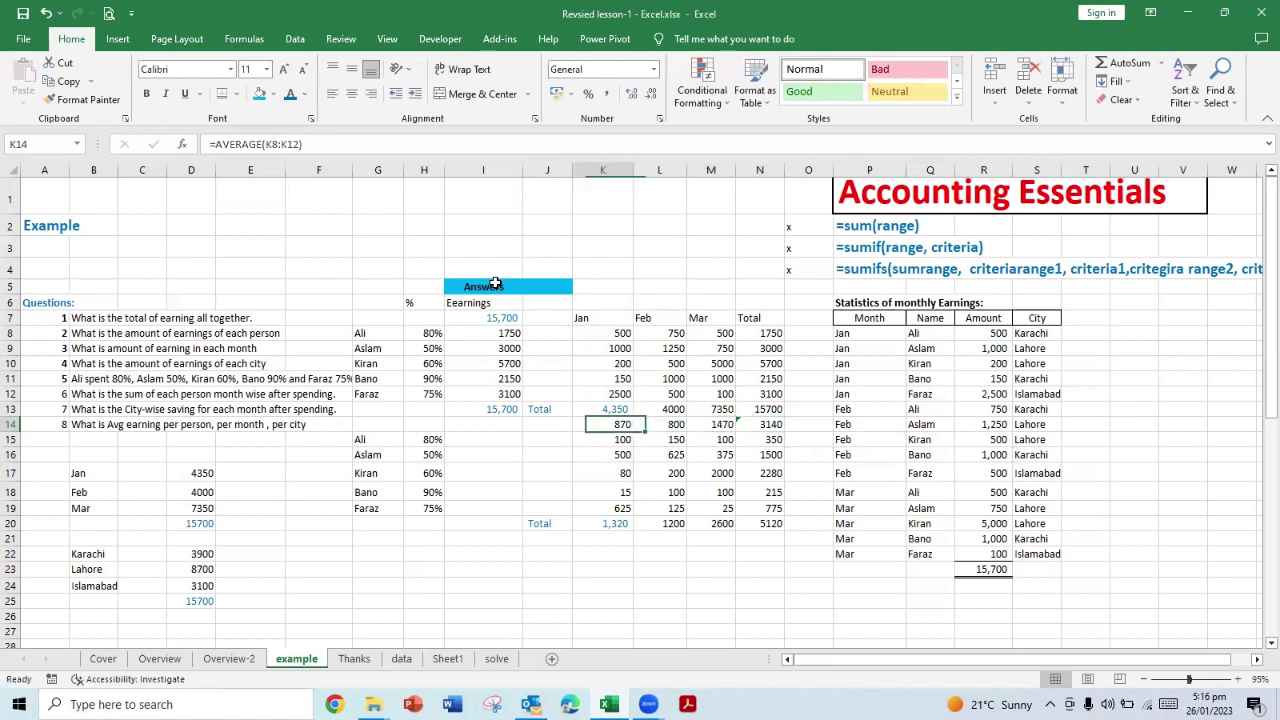
{"action": "key", "text": "Right"}
{"action": "key", "text": "Right"}
{"action": "key", "text": "Right"}
{"action": "key", "text": "Right"}
{"action": "key", "text": "Left"}
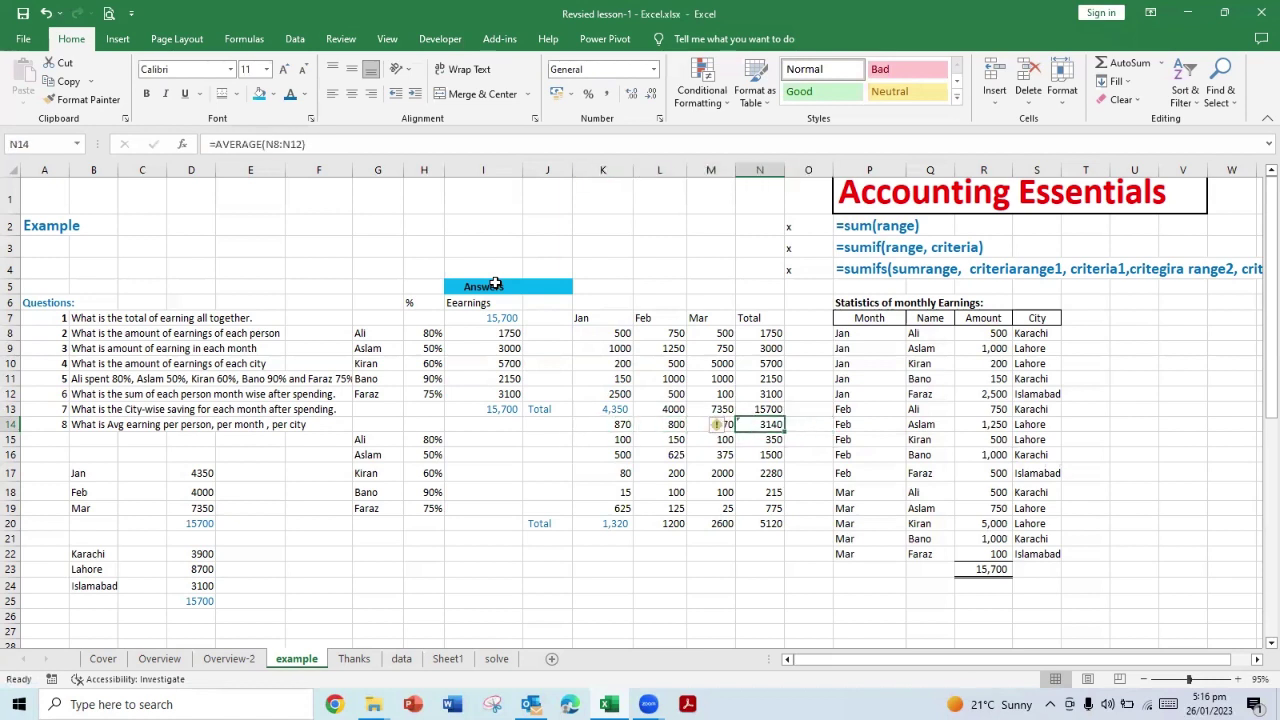
{"action": "key", "text": "Left"}
{"action": "key", "text": "Left"}
{"action": "key", "text": "Left"}
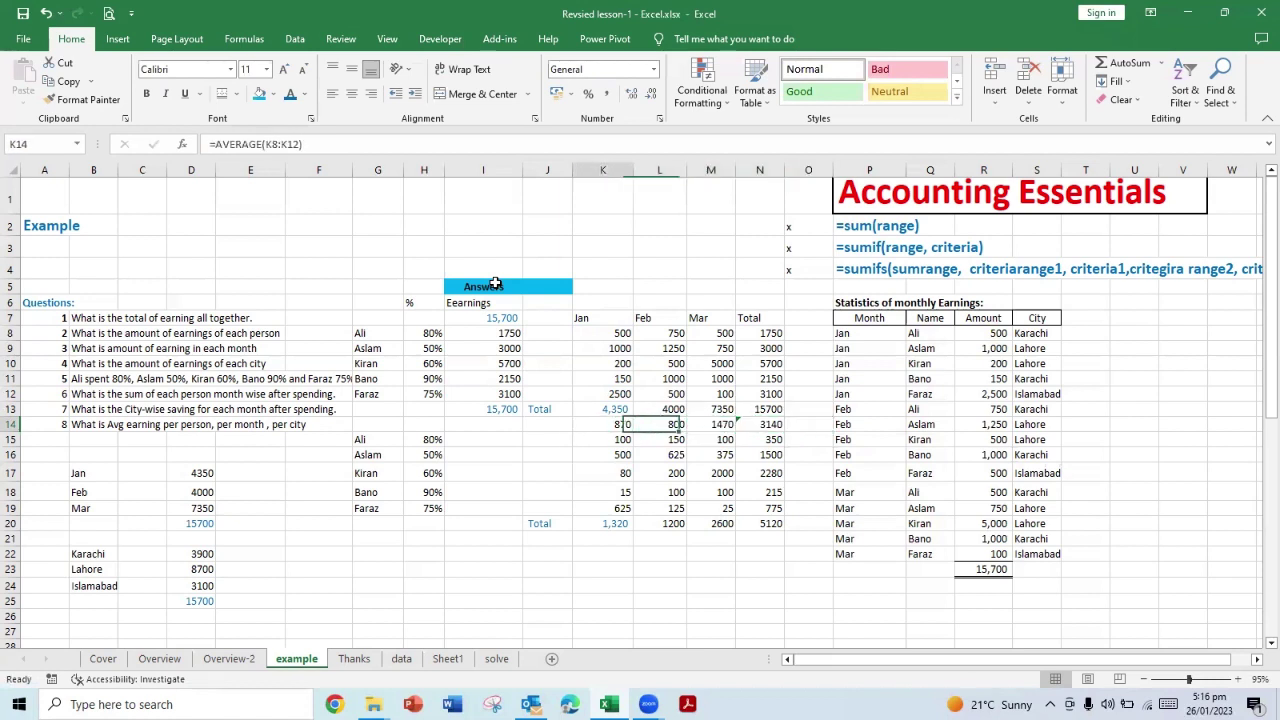
{"action": "key", "text": "Right"}
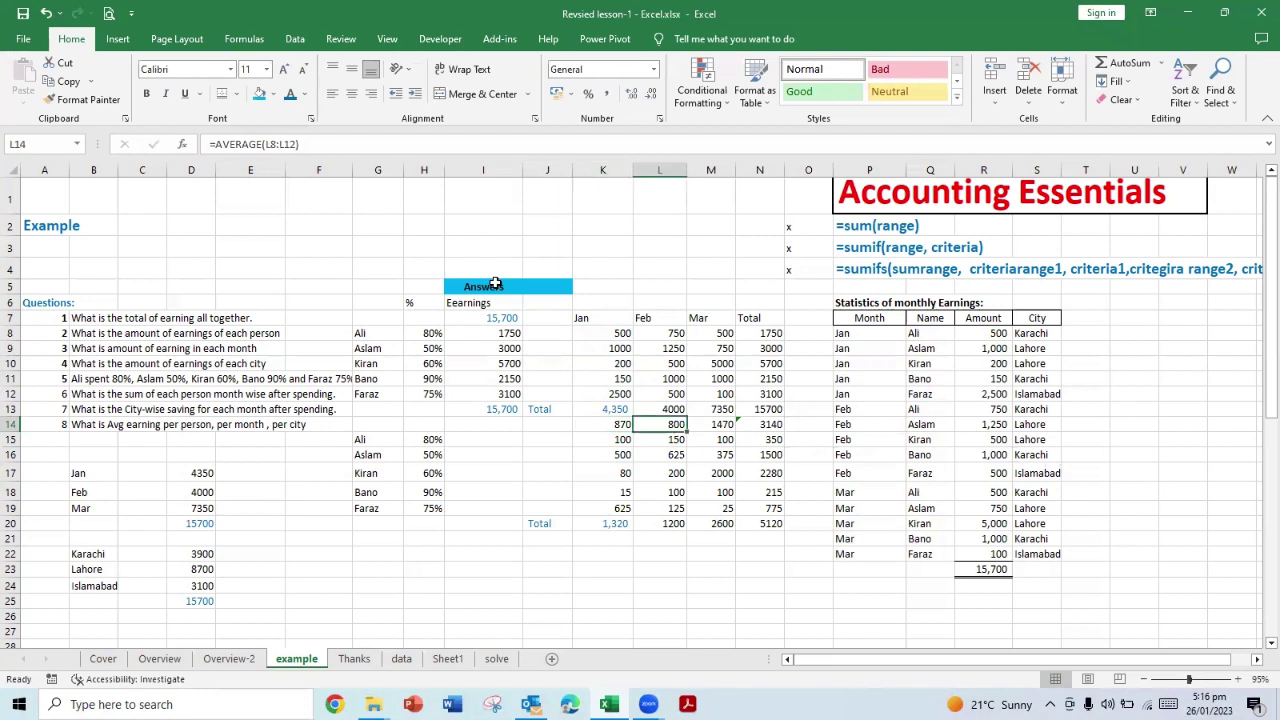
Step: Change the font colour of the averages in K14:N14 to red
{"action": "key", "text": "Left"}
{"action": "key", "text": "shift+Right"}
{"action": "key", "text": "shift+Right"}
{"action": "key", "text": "shift+Right"}
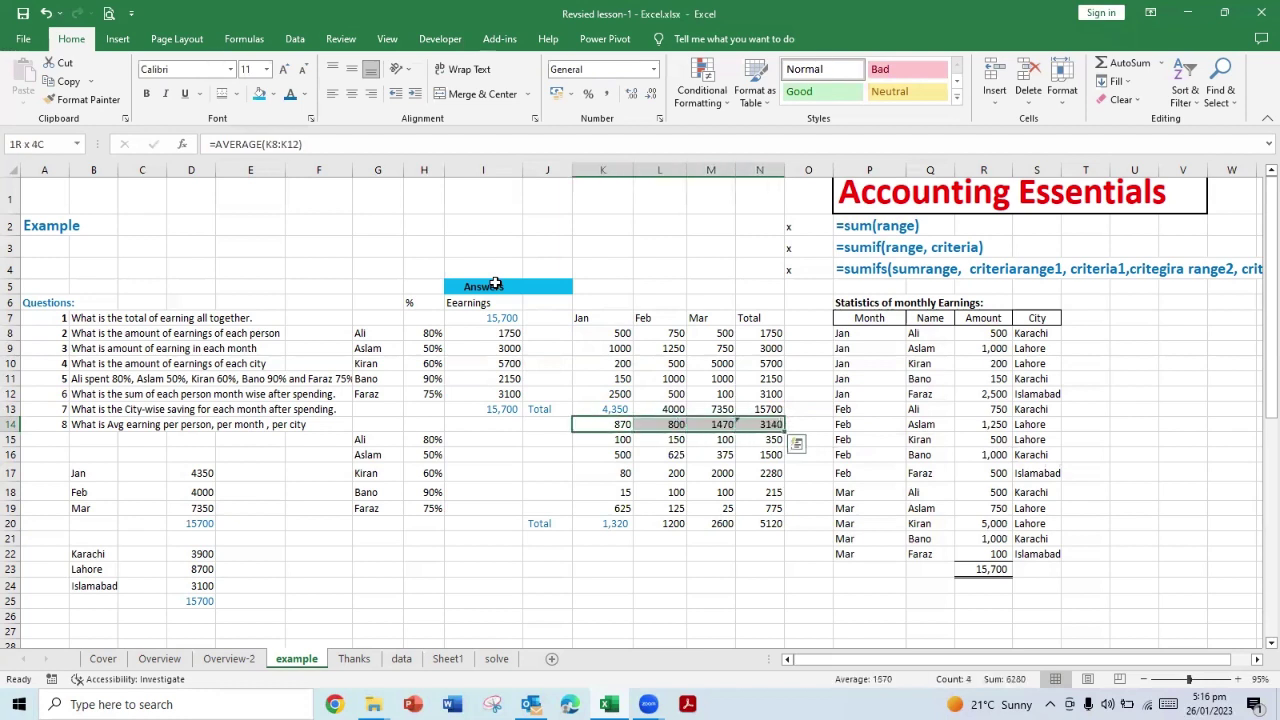
{"action": "left_click", "coordinate": [304, 94]}
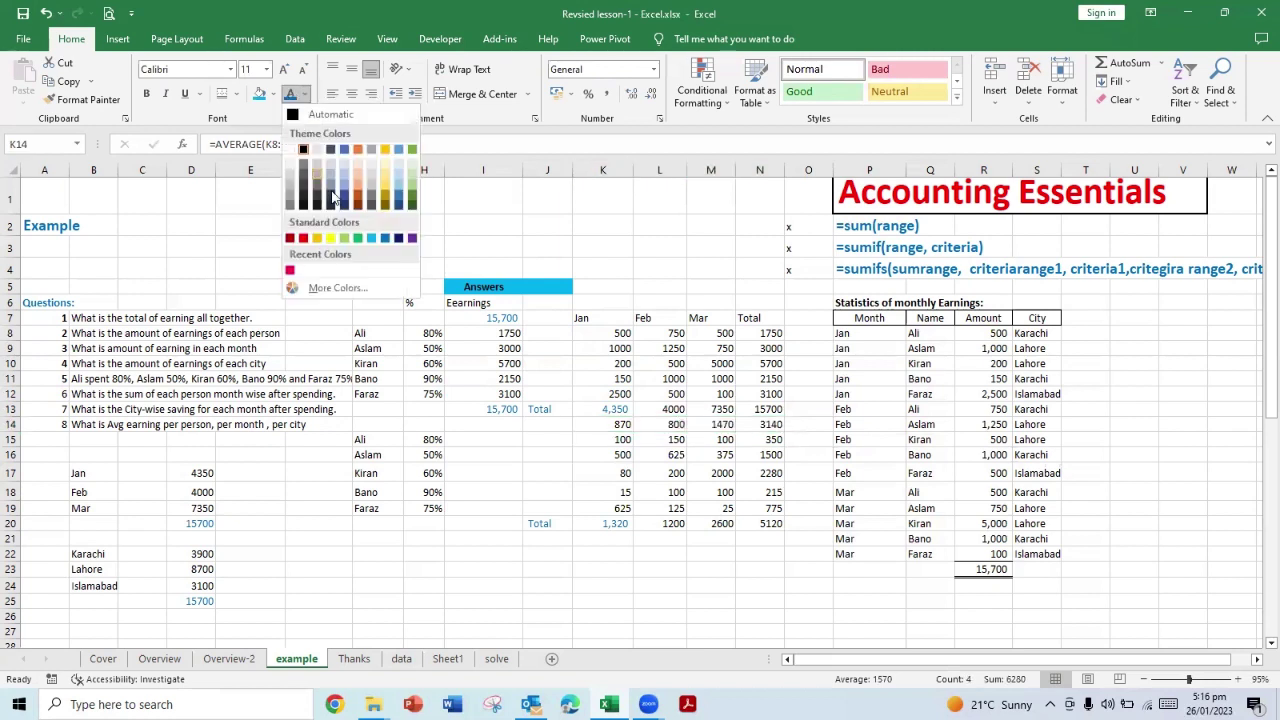
{"action": "left_click", "coordinate": [310, 238]}
{"action": "left_click", "coordinate": [530, 412]}
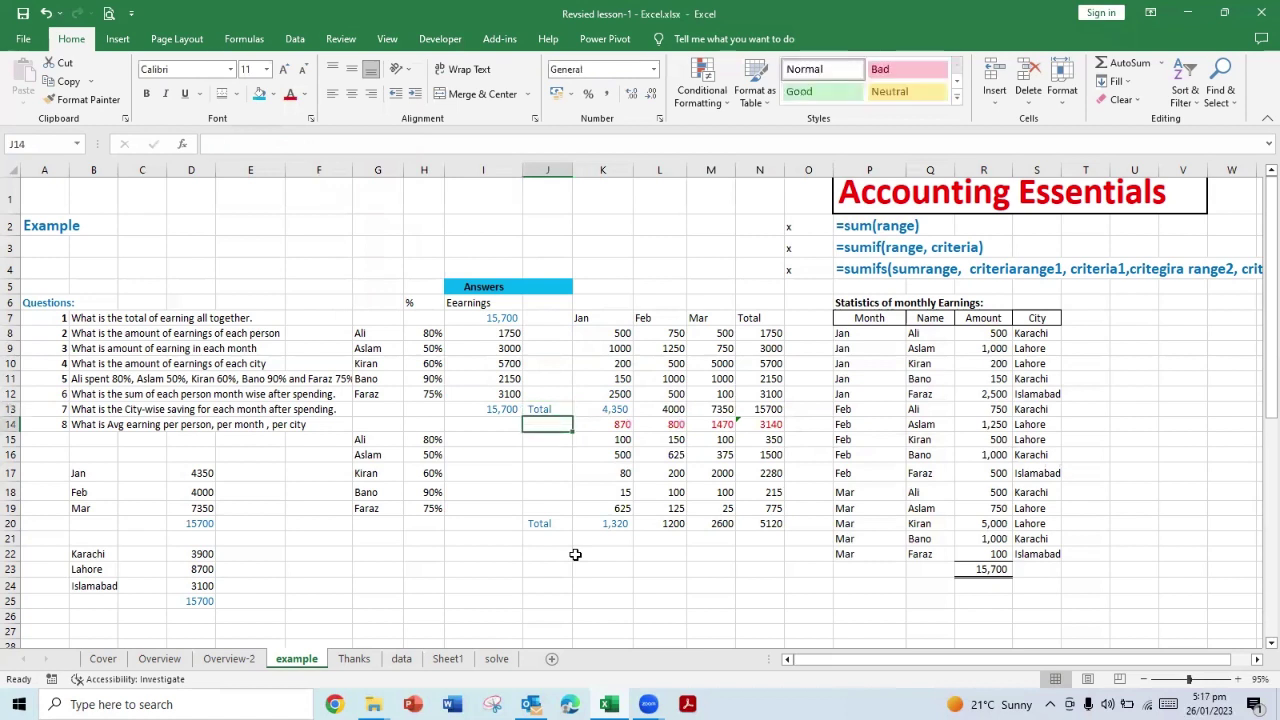
Step: Enter =AVERAGE(D22:D24) in D26, below the city total, to get the average earning per city
{"action": "key", "text": "Down"}
{"action": "key", "text": "Down"}
{"action": "key", "text": "Left"}
{"action": "key", "text": "Left"}
{"action": "key", "text": "Left"}
{"action": "key", "text": "Left"}
{"action": "key", "text": "Left"}
{"action": "key", "text": "Left"}
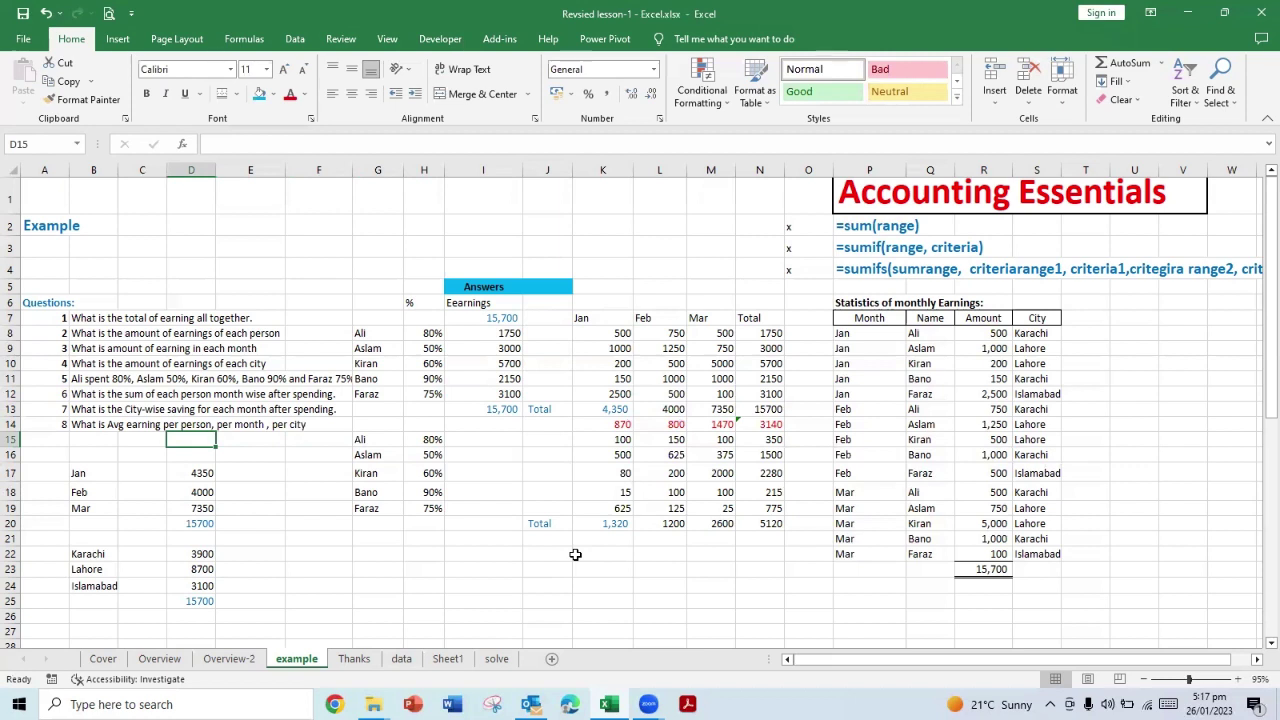
{"action": "key", "text": "Left"}
{"action": "key", "text": "Left"}
{"action": "key", "text": "Left"}
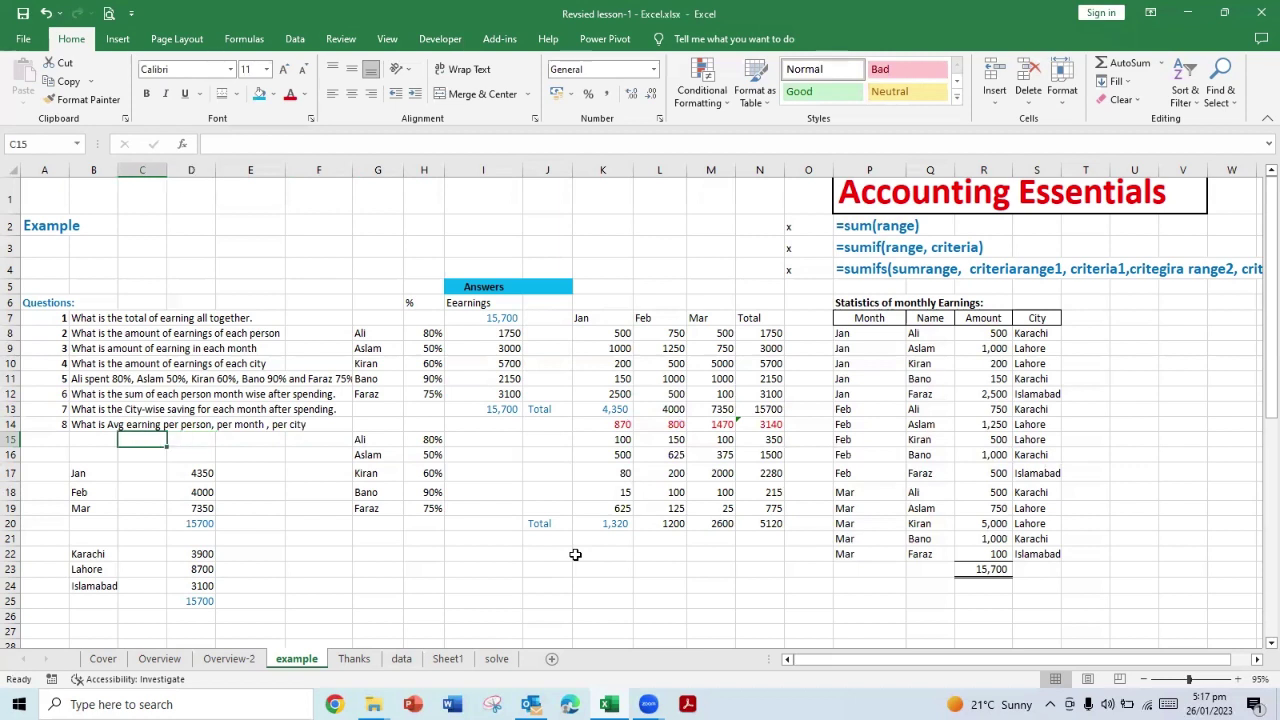
{"action": "key", "text": "Down"}
{"action": "key", "text": "Down"}
{"action": "key", "text": "Down"}
{"action": "key", "text": "Down"}
{"action": "key", "text": "Down"}
{"action": "key", "text": "Down"}
{"action": "key", "text": "Down"}
{"action": "key", "text": "Down"}
{"action": "key", "text": "Right"}
{"action": "key", "text": "Down"}
{"action": "key", "text": "Down"}
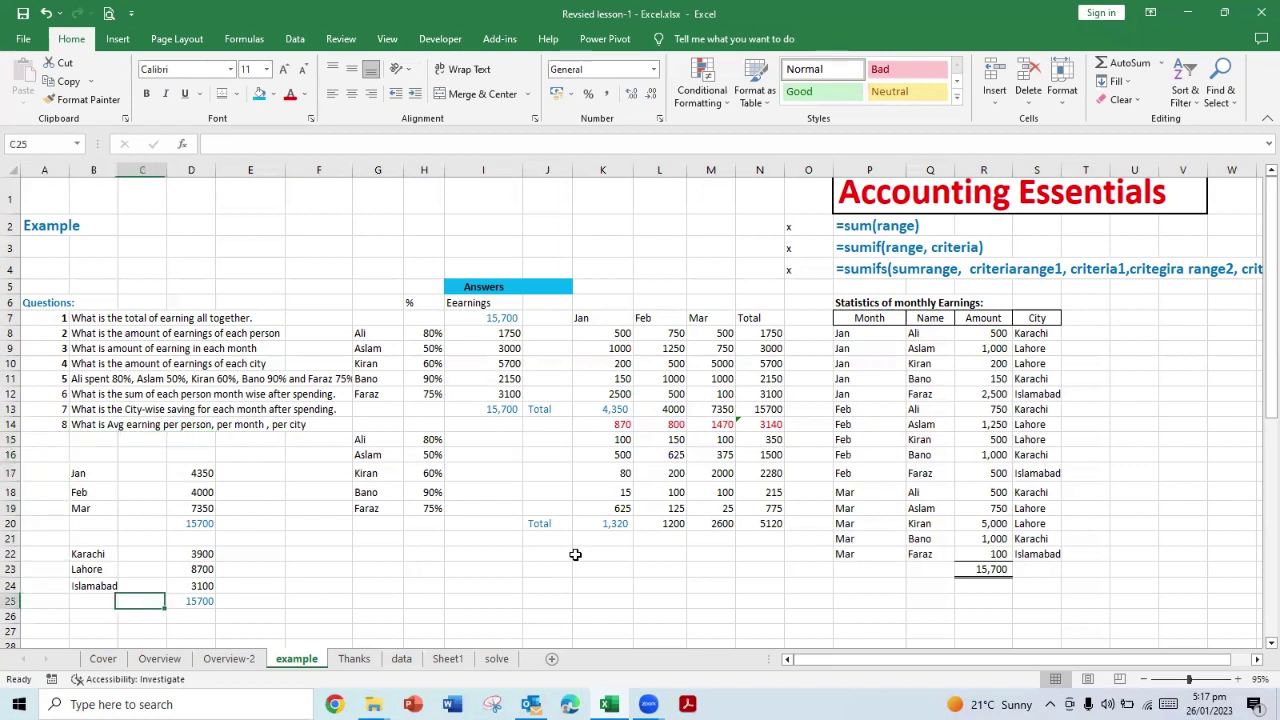
{"action": "key", "text": "Right"}
{"action": "key", "text": "Right"}
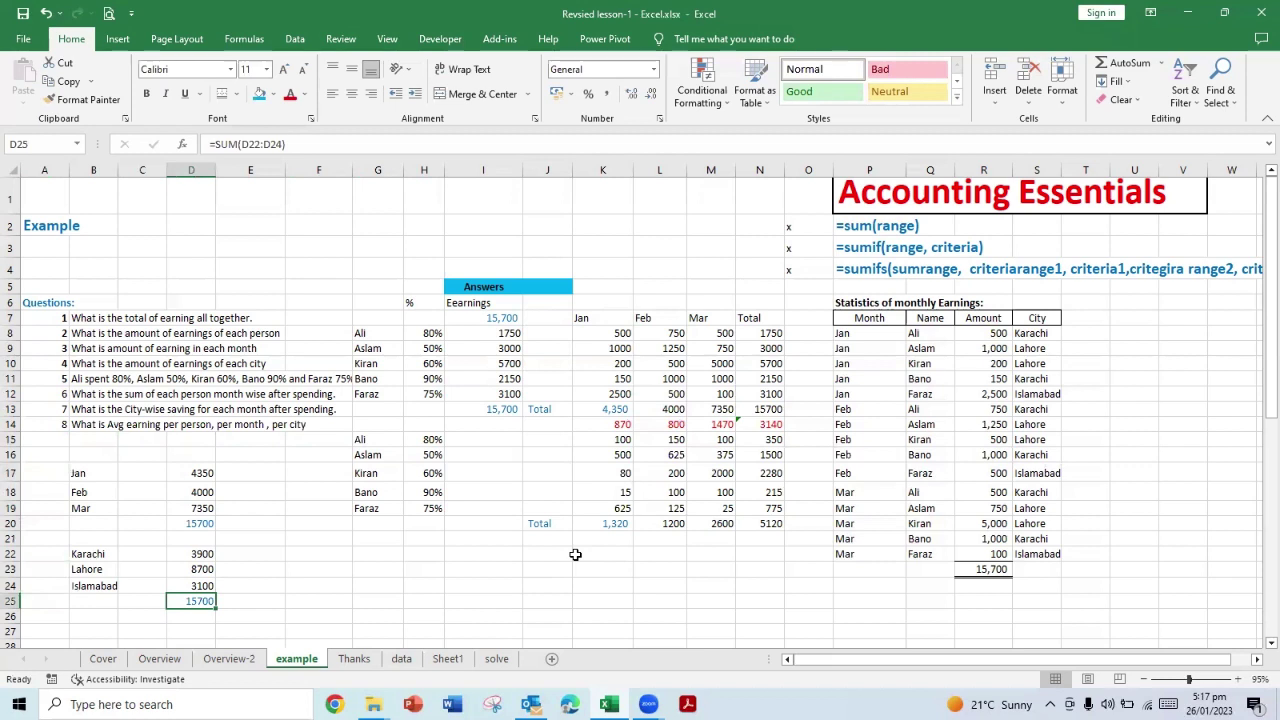
{"action": "key", "text": "Down"}
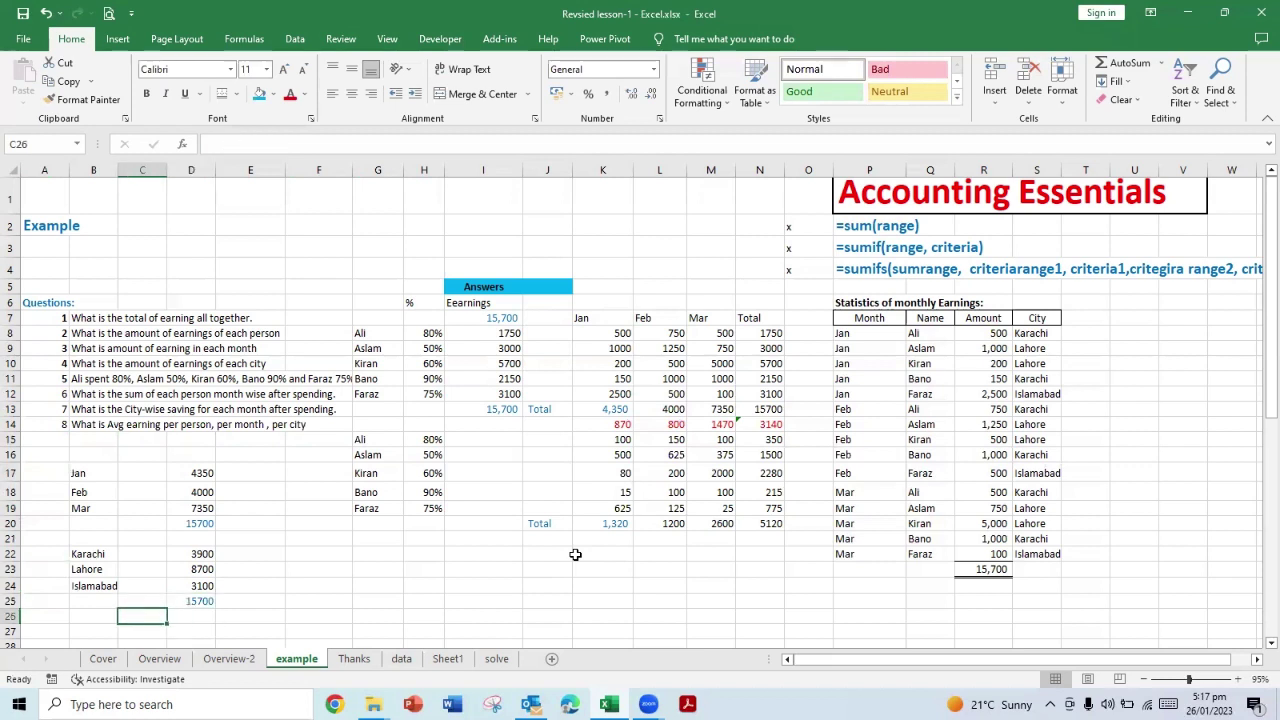
{"action": "type", "text": "=ave"}
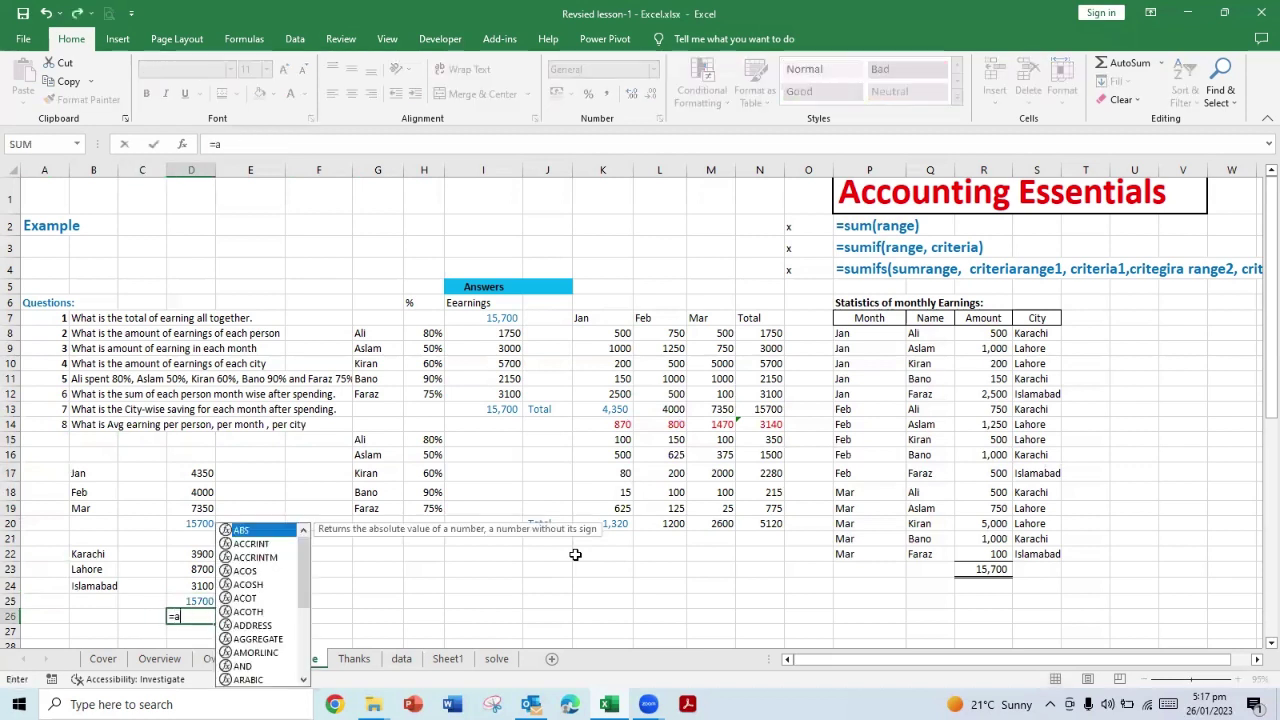
{"action": "key", "text": "Tab"}
{"action": "key", "text": "Up"}
{"action": "key", "text": "Up"}
{"action": "key", "text": "Up"}
{"action": "key", "text": "Up"}
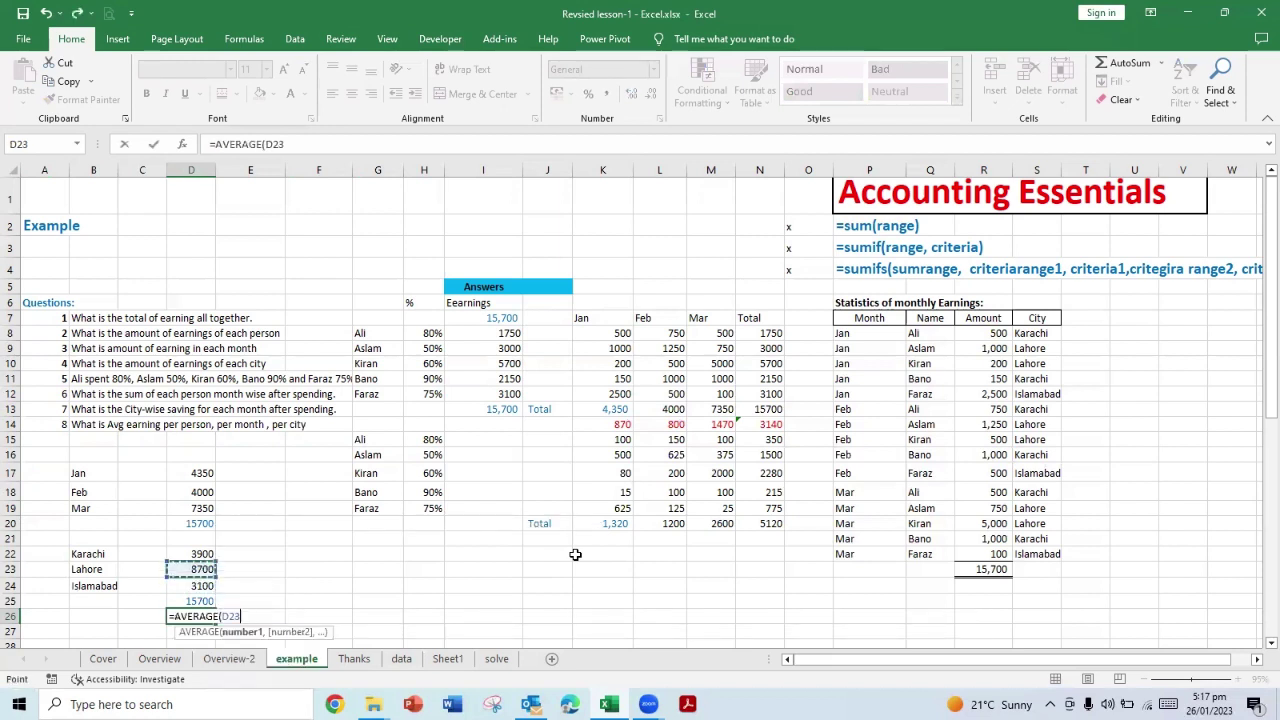
{"action": "key", "text": "shift+Down"}
{"action": "key", "text": "shift+Down"}
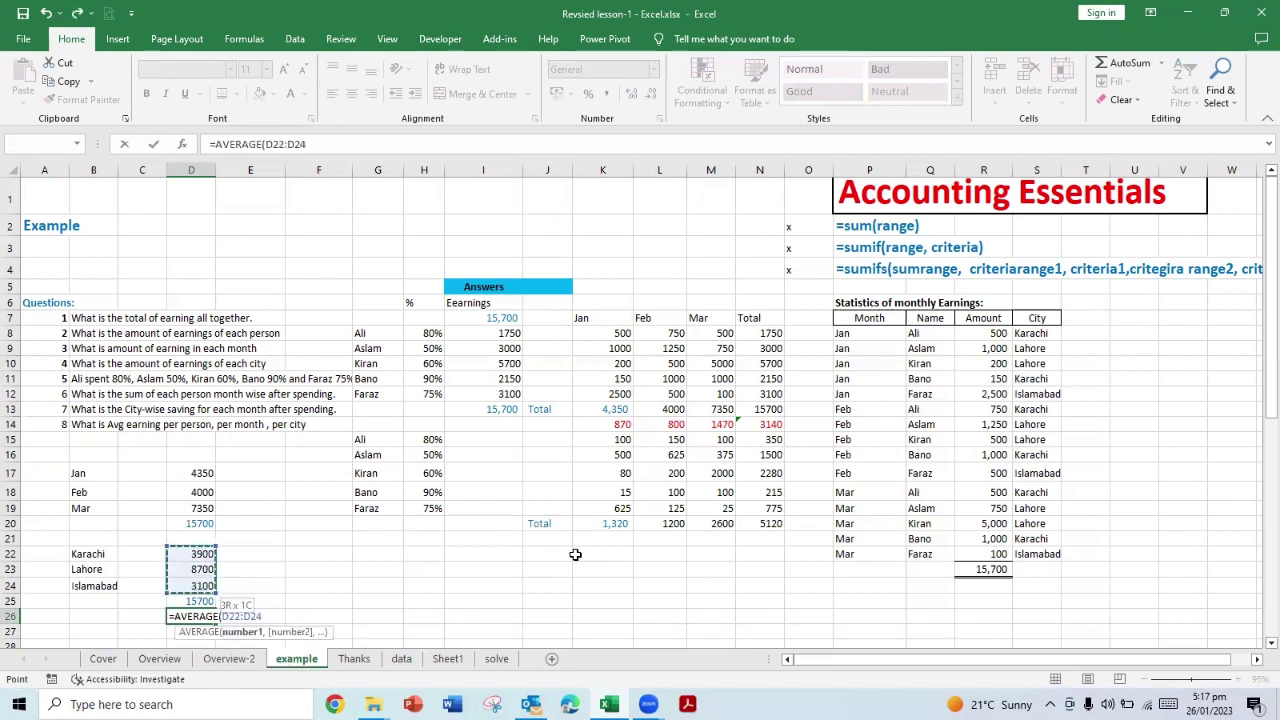
{"action": "type", "text": ")"}
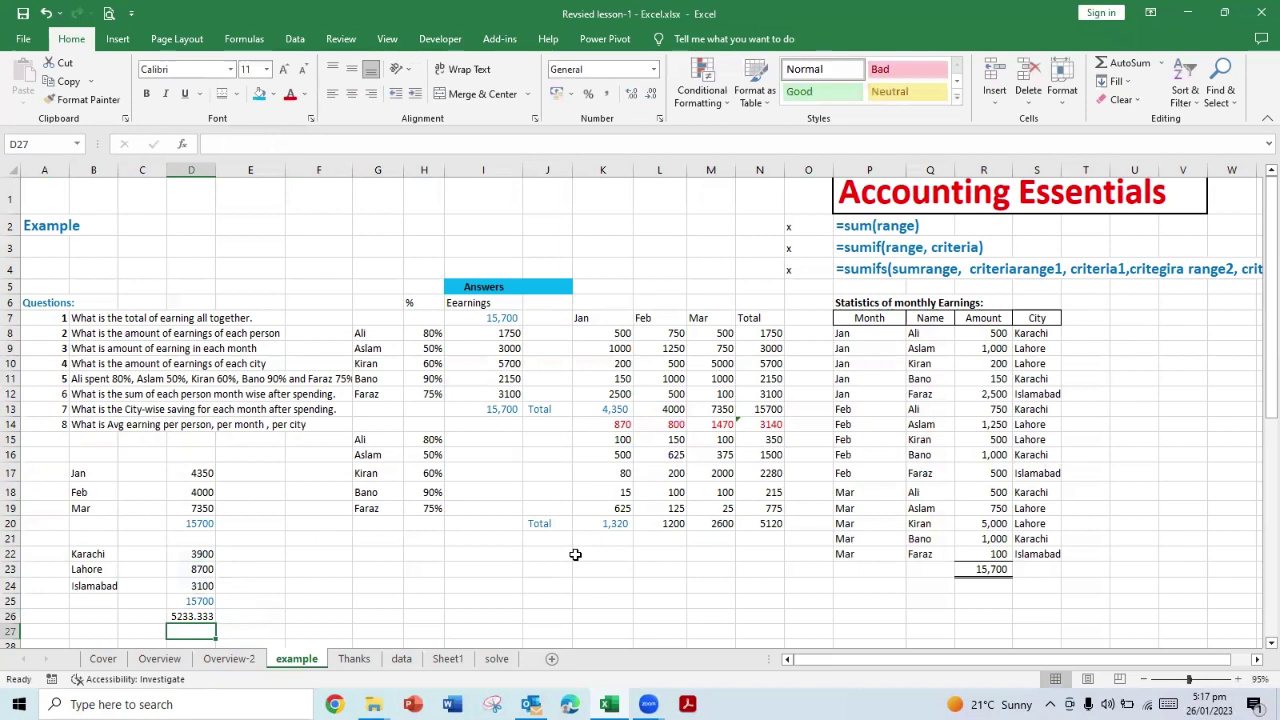
Step: Check the city average formula in D26 and the overall per-person average formula in N14
{"action": "key", "text": "Up"}
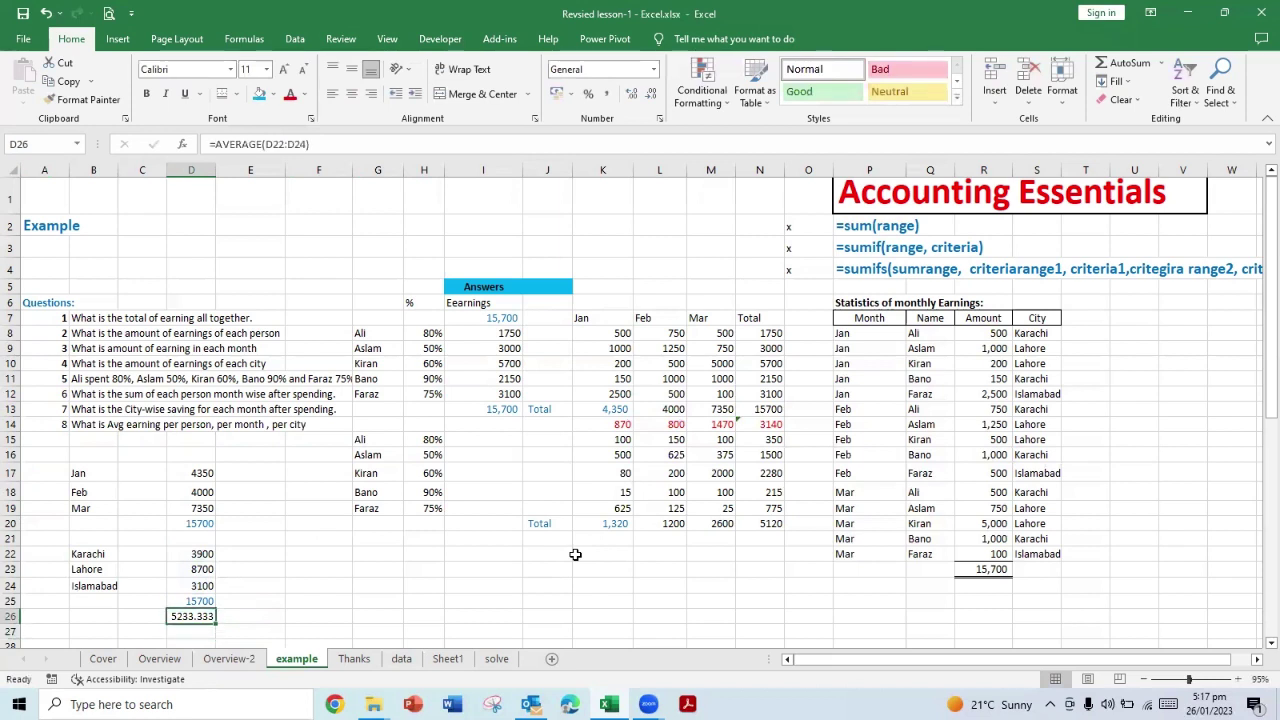
{"action": "key", "text": "Up"}
{"action": "key", "text": "Up"}
{"action": "key", "text": "Up"}
{"action": "key", "text": "Up"}
{"action": "key", "text": "Up"}
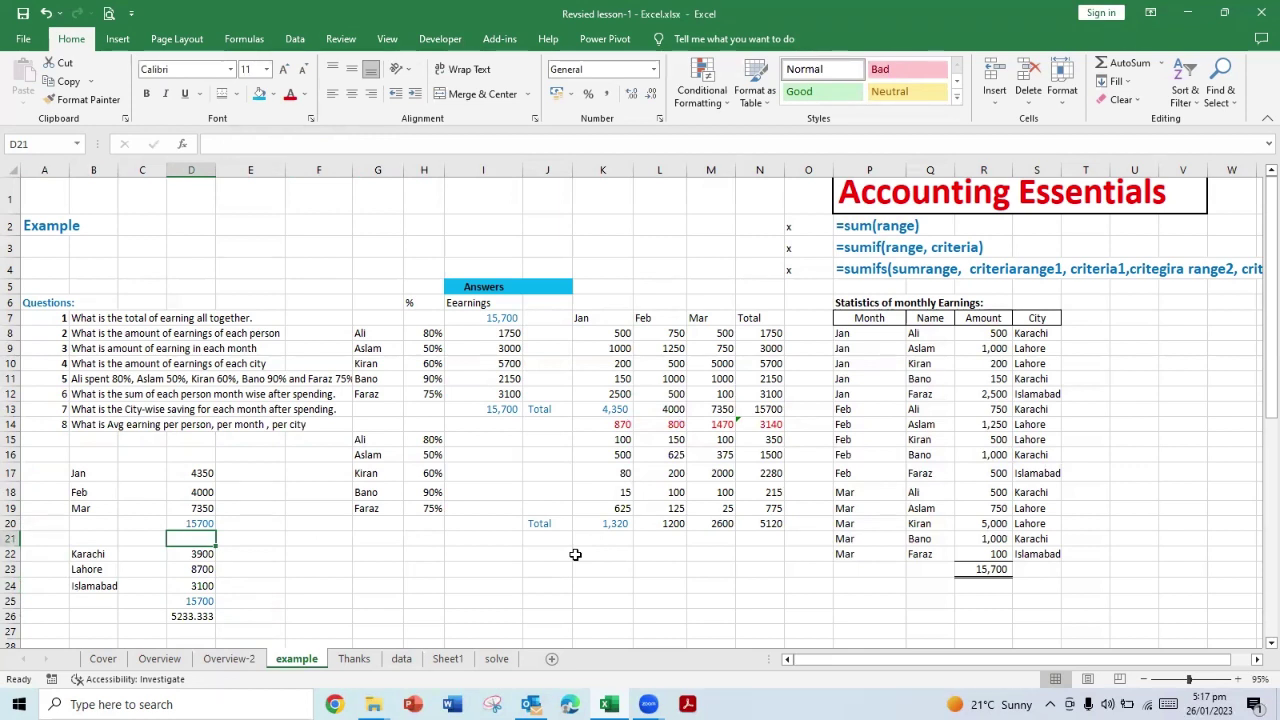
{"action": "left_click", "coordinate": [757, 423]}
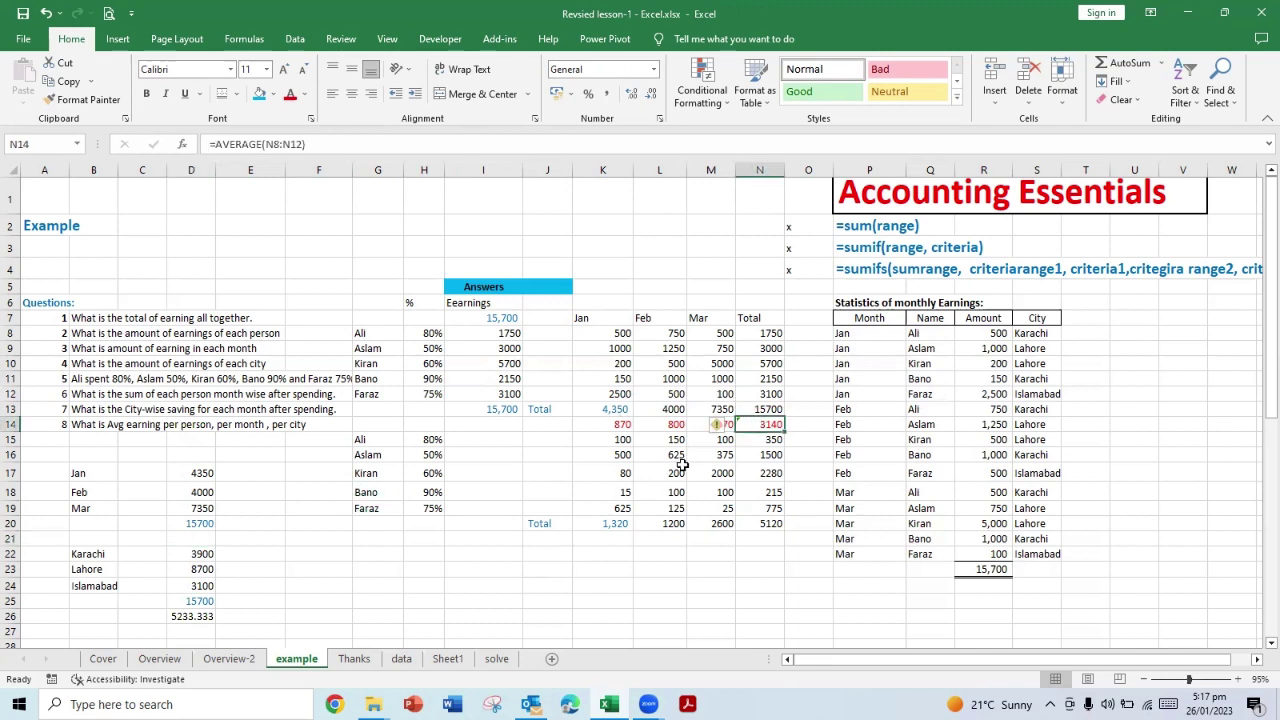
{"action": "left_click", "coordinate": [196, 539]}
{"action": "key", "text": "Left"}
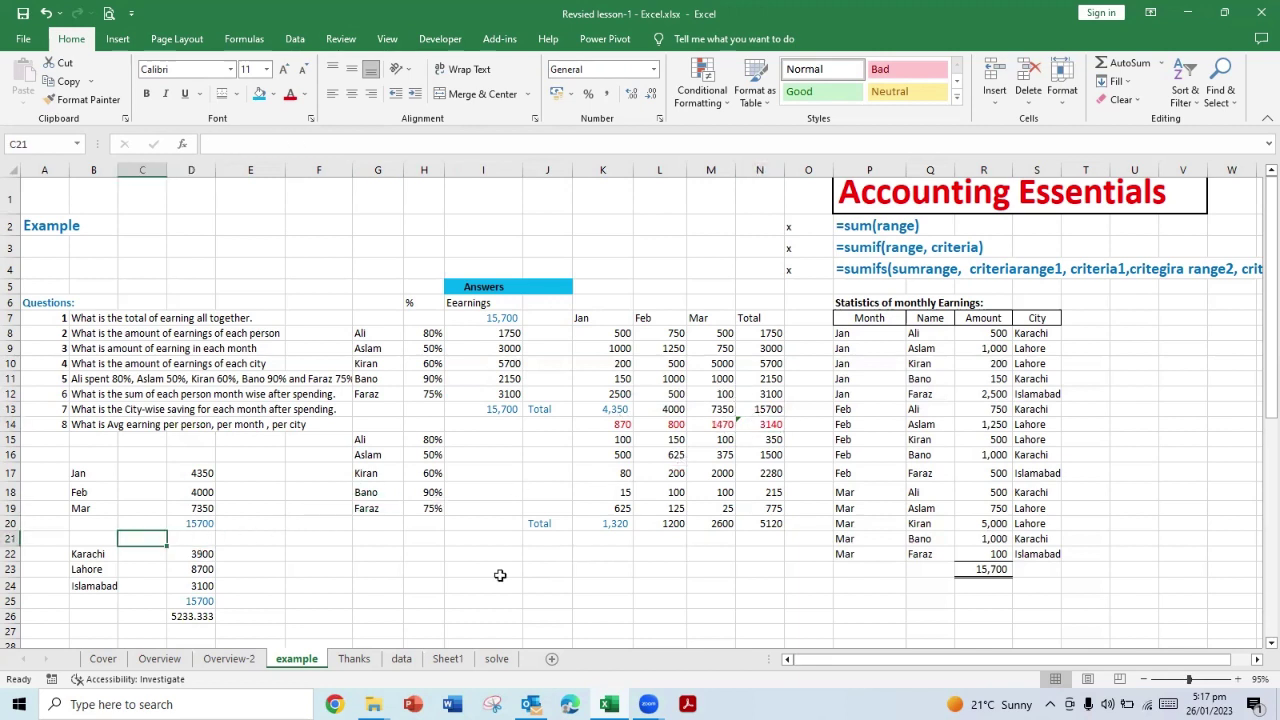
{"action": "key", "text": "Right"}
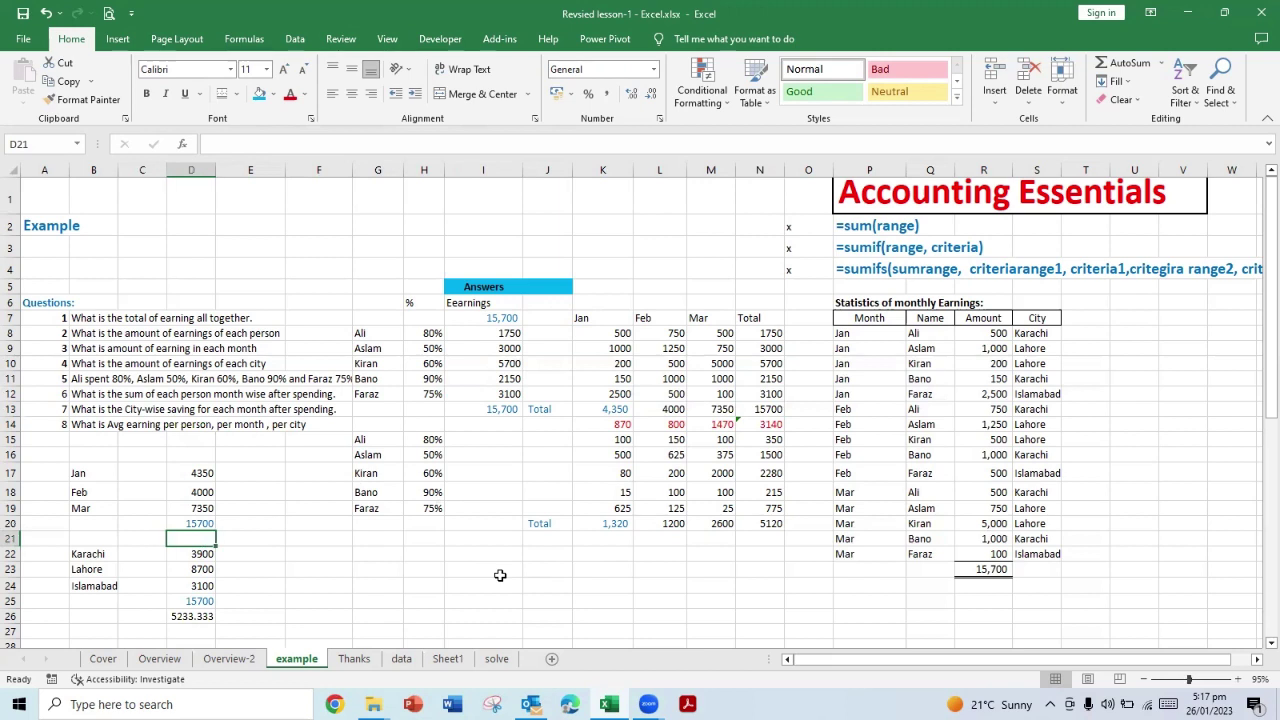
Step: Label the city average by entering "Avg" in C26
{"action": "key", "text": "Left"}
{"action": "key", "text": "Down"}
{"action": "key", "text": "Down"}
{"action": "key", "text": "Down"}
{"action": "key", "text": "Down"}
{"action": "key", "text": "Down"}
{"action": "type", "text": "Avg"}
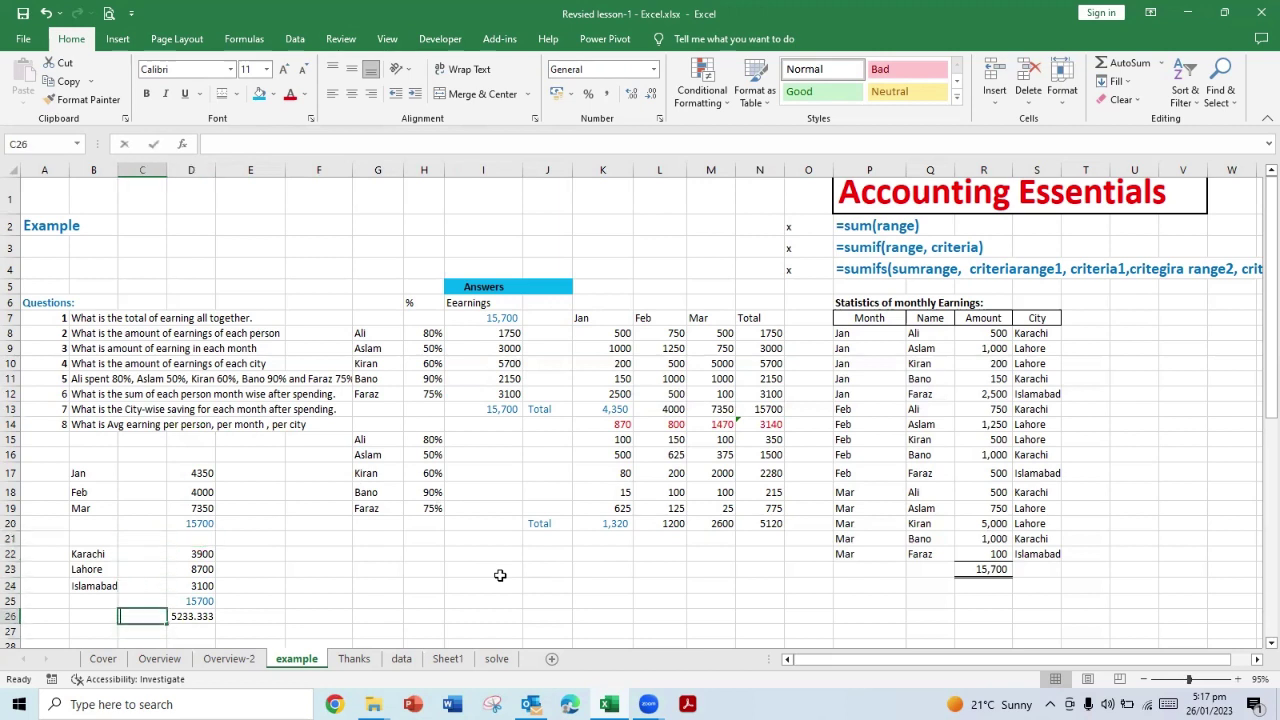
{"action": "key", "text": "Return"}
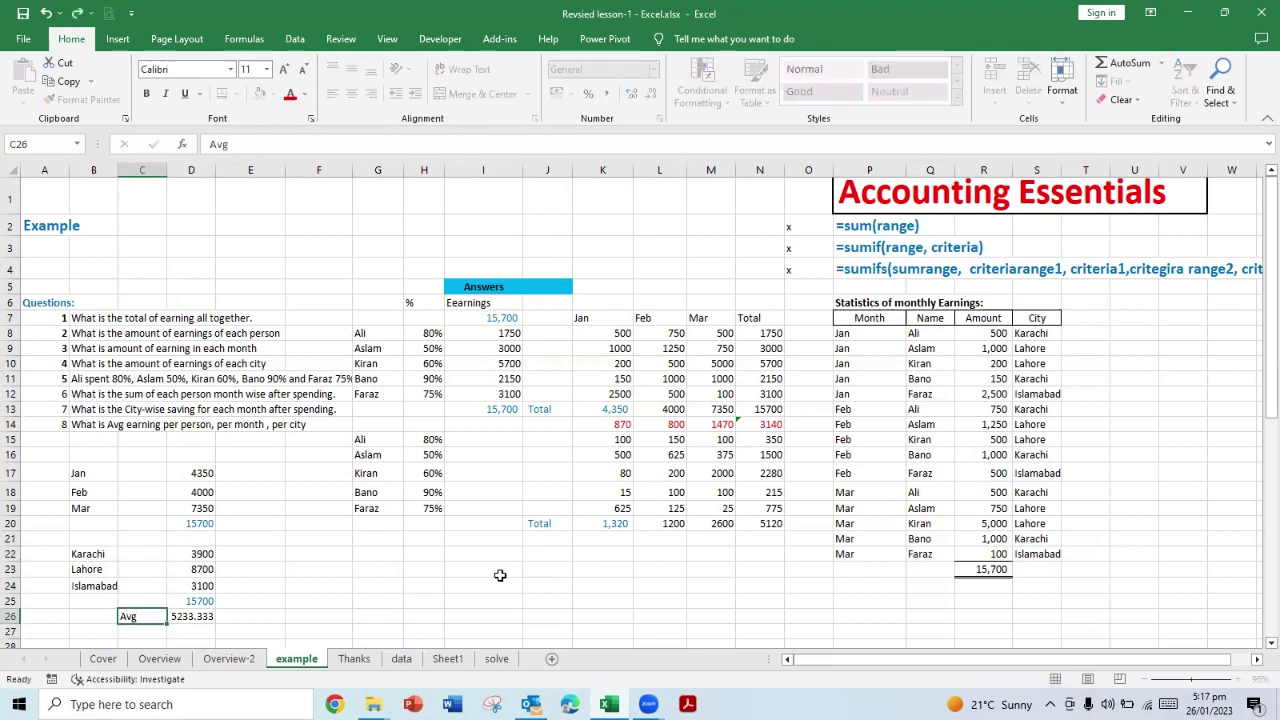
Step: Enter the label "Avg" in C21, in the row below the month total
{"action": "key", "text": "Up"}
{"action": "key", "text": "Up"}
{"action": "key", "text": "Up"}
{"action": "key", "text": "Up"}
{"action": "key", "text": "Up"}
{"action": "key", "text": "Up"}
{"action": "type", "text": "Avg"}
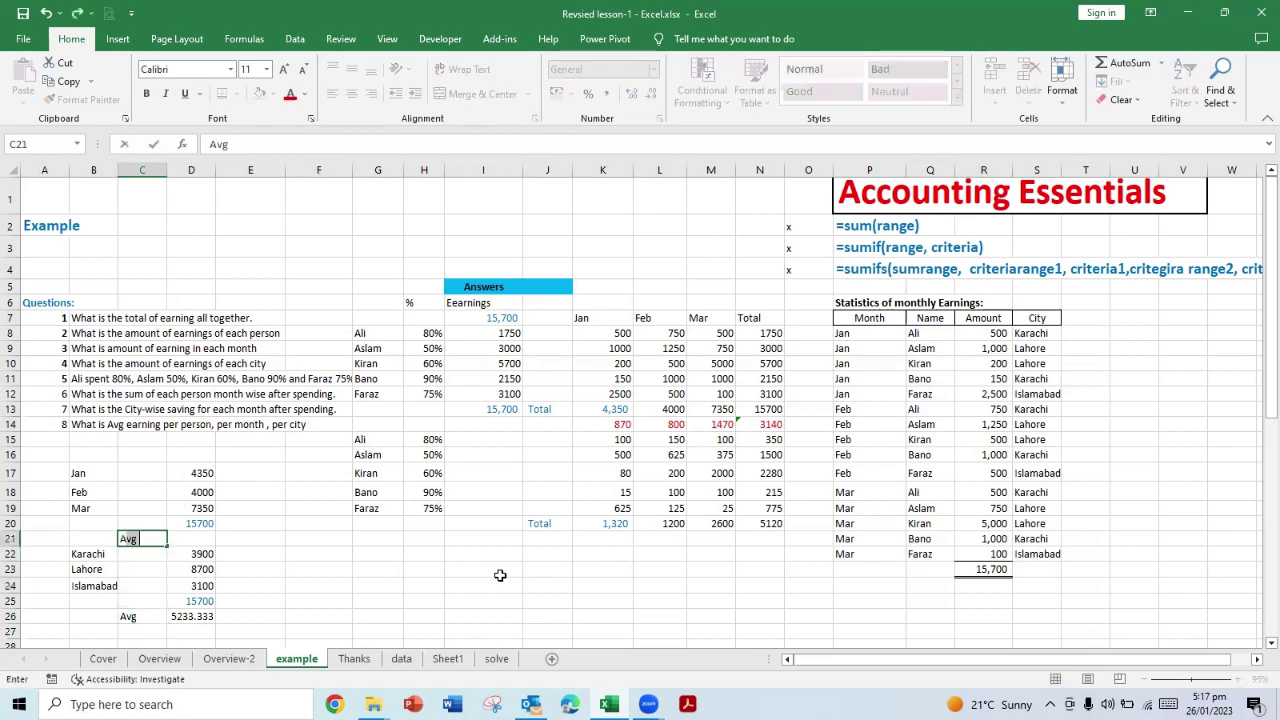
{"action": "key", "text": "Tab"}
Step: Enter =AVERAGE(D17:D19) in D21 to get the average earning per month, and save the workbook
{"action": "type", "text": "="}
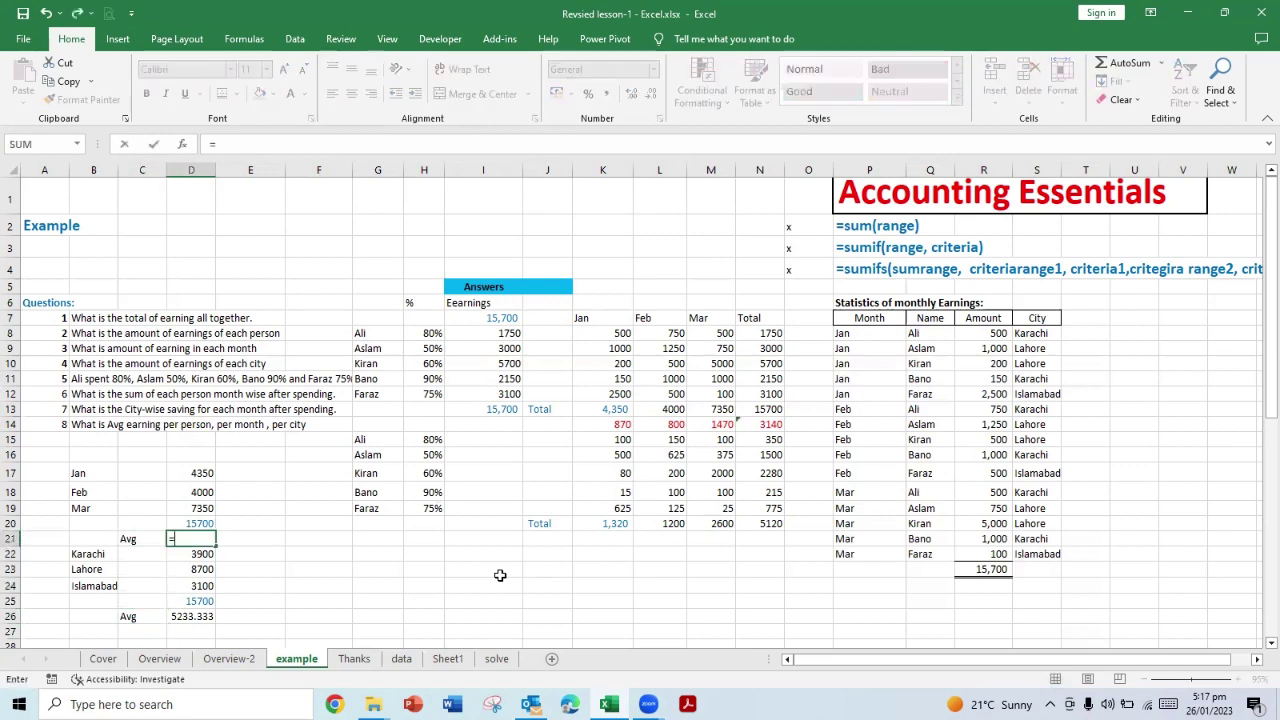
{"action": "type", "text": "av"}
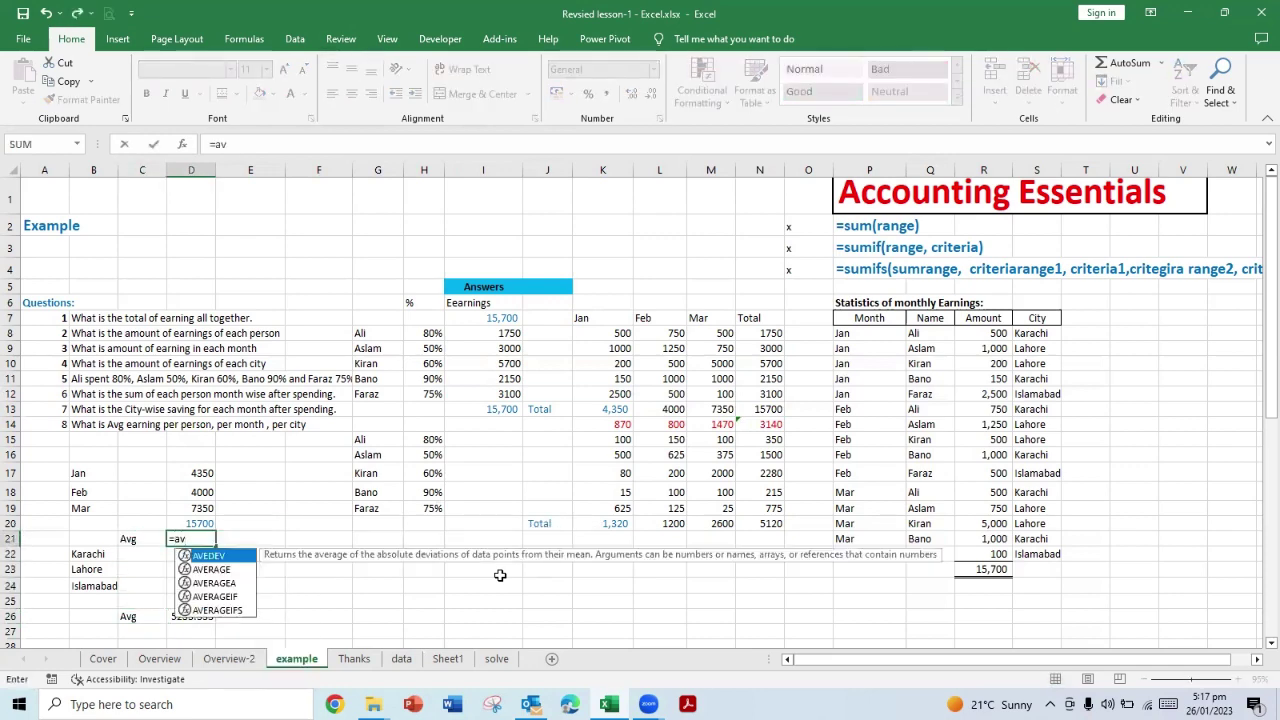
{"action": "key", "text": "Down"}
{"action": "key", "text": "Tab"}
{"action": "key", "text": "Up"}
{"action": "key", "text": "Up"}
{"action": "key", "text": "Up"}
{"action": "key", "text": "Up"}
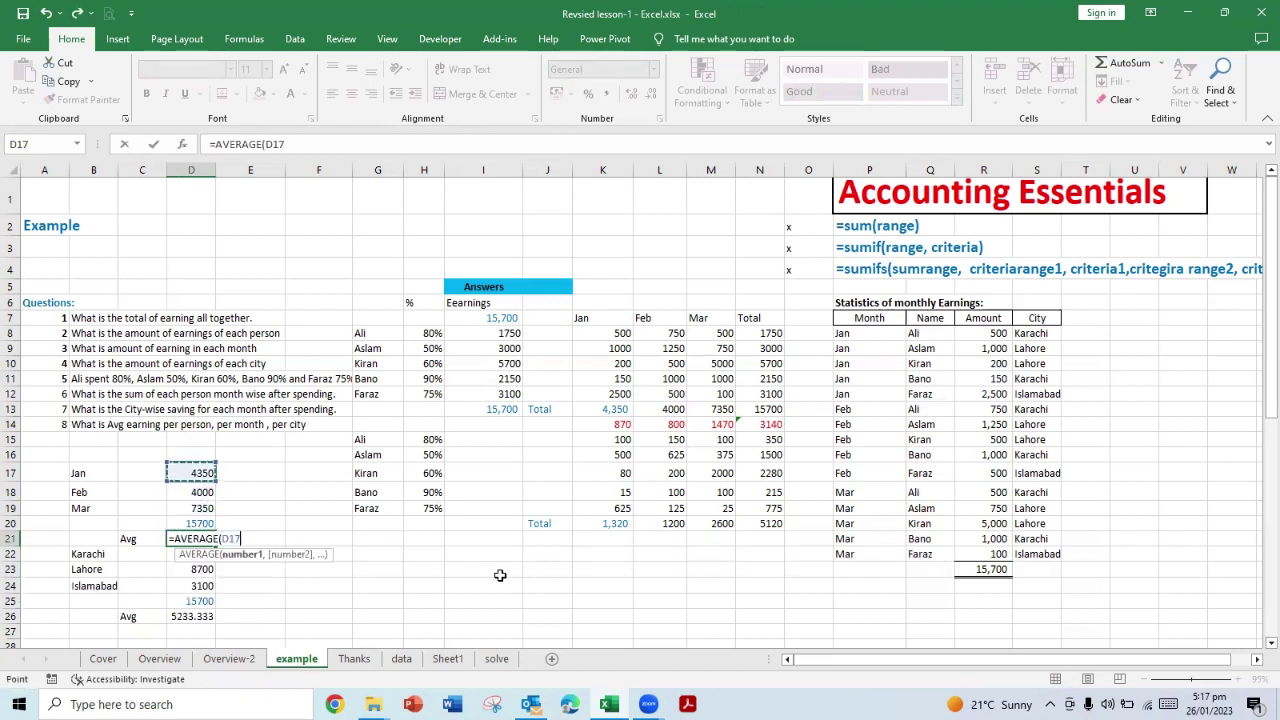
{"action": "key", "text": "shift+Down"}
{"action": "key", "text": "shift+Down"}
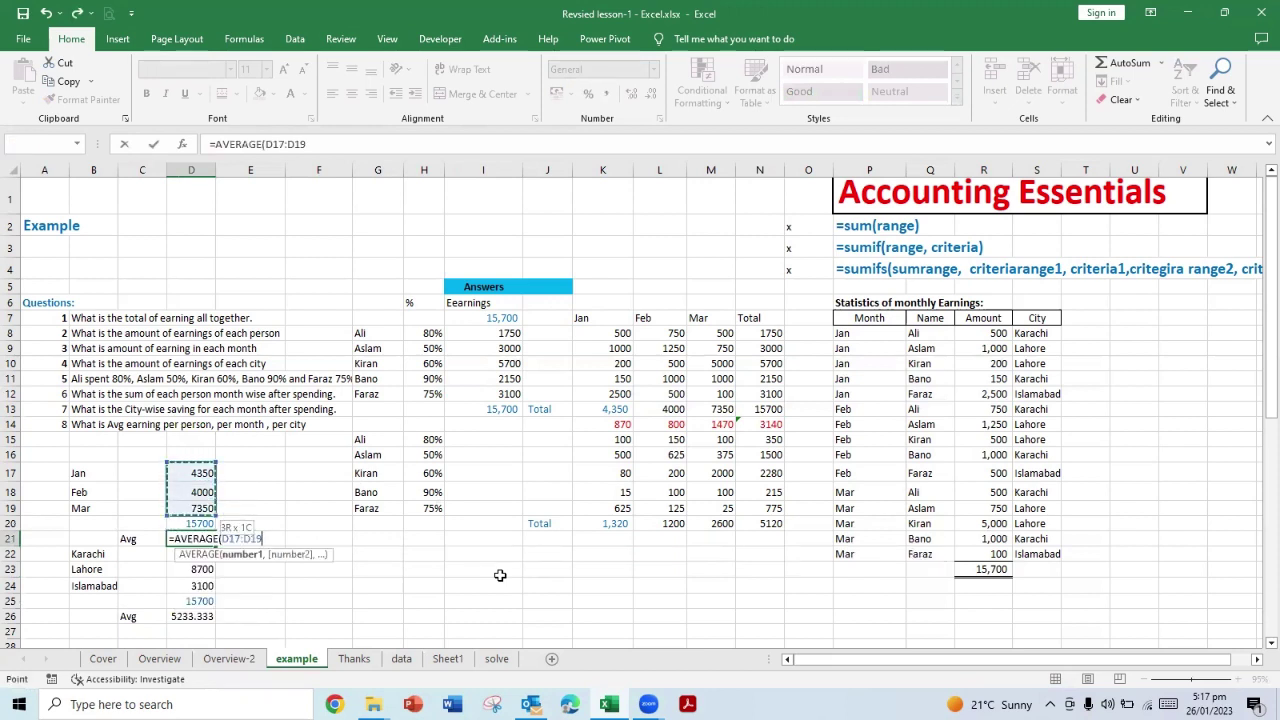
{"action": "key", "text": "Return"}
{"action": "key", "text": "Up"}
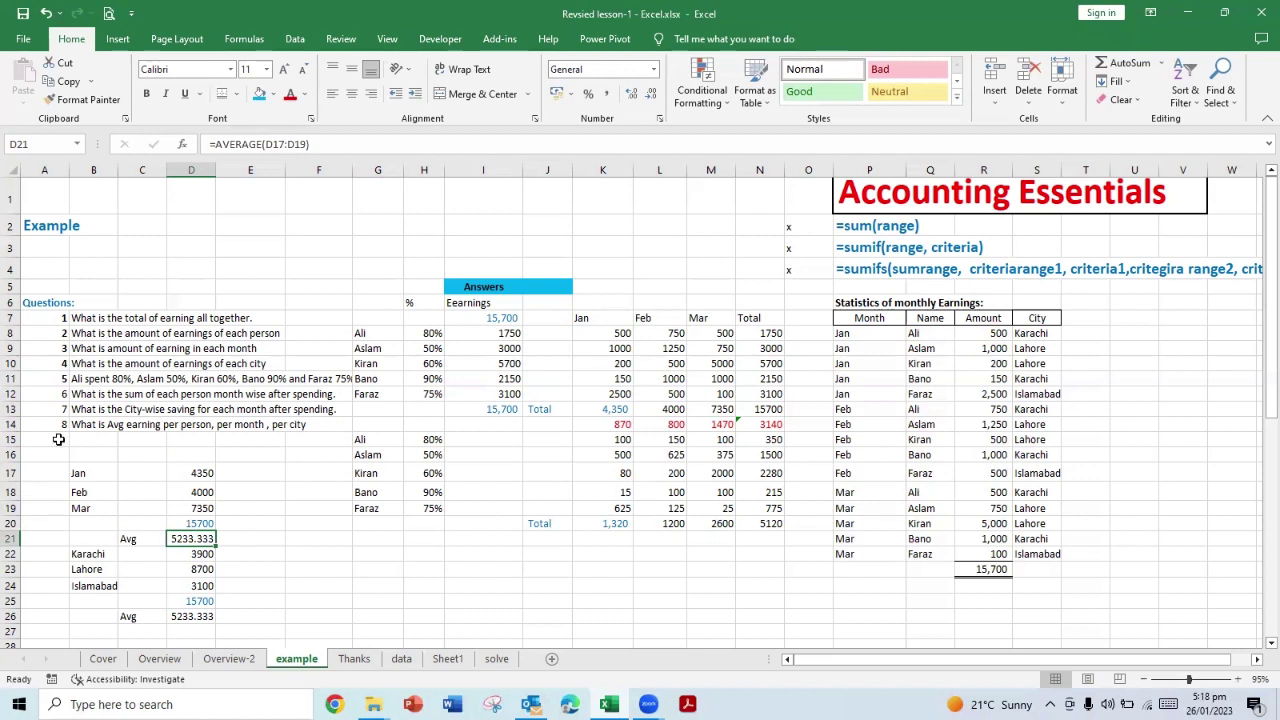
{"action": "left_click", "coordinate": [22, 13]}
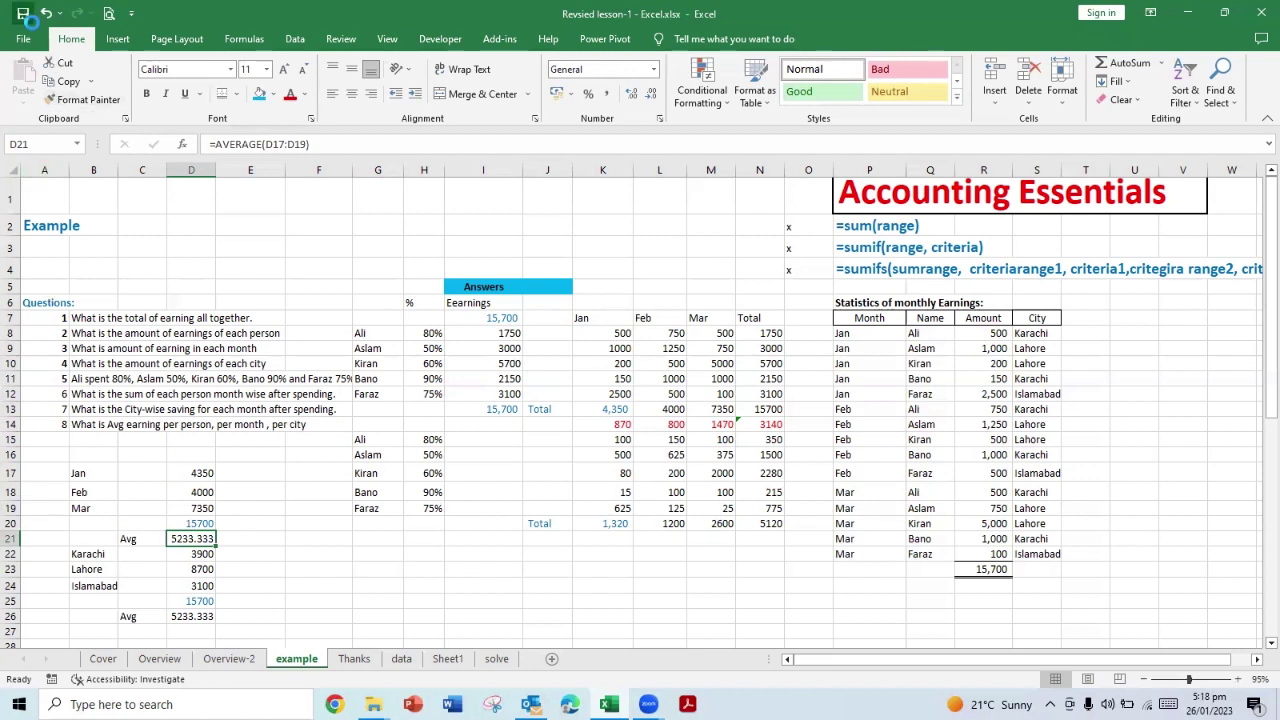
Step: Review question 7 on city-wise saving in B13 against the list of people in G15:G19
{"action": "left_click", "coordinate": [322, 476]}
{"action": "left_click", "coordinate": [95, 410]}
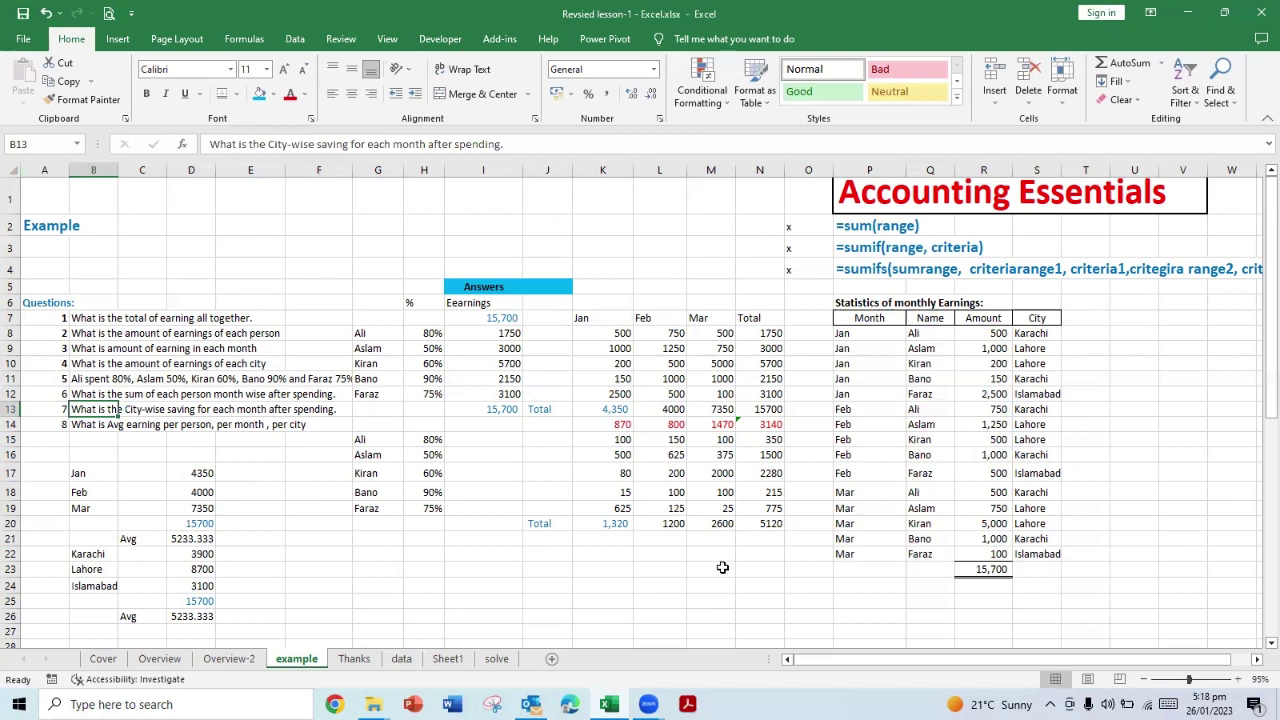
{"action": "left_click", "coordinate": [361, 507]}
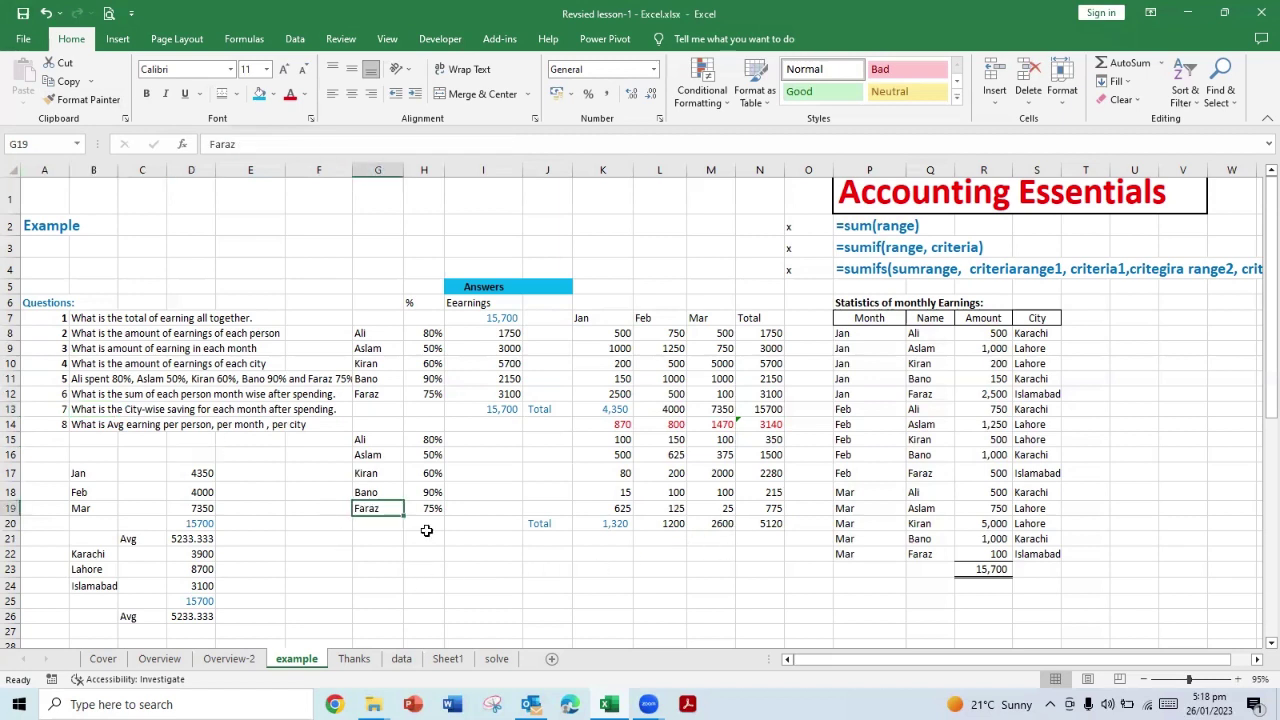
{"action": "key", "text": "Up"}
{"action": "key", "text": "Up"}
{"action": "key", "text": "Up"}
{"action": "key", "text": "Up"}
{"action": "key", "text": "Up"}
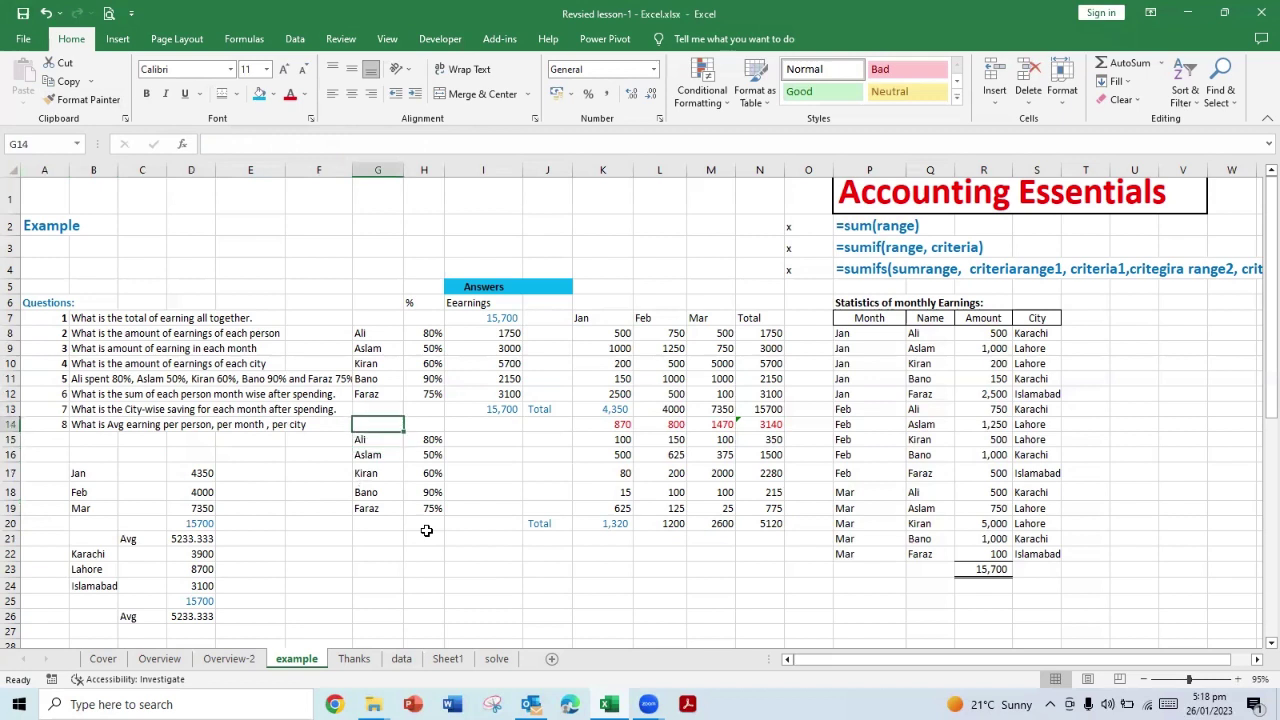
{"action": "key", "text": "Down"}
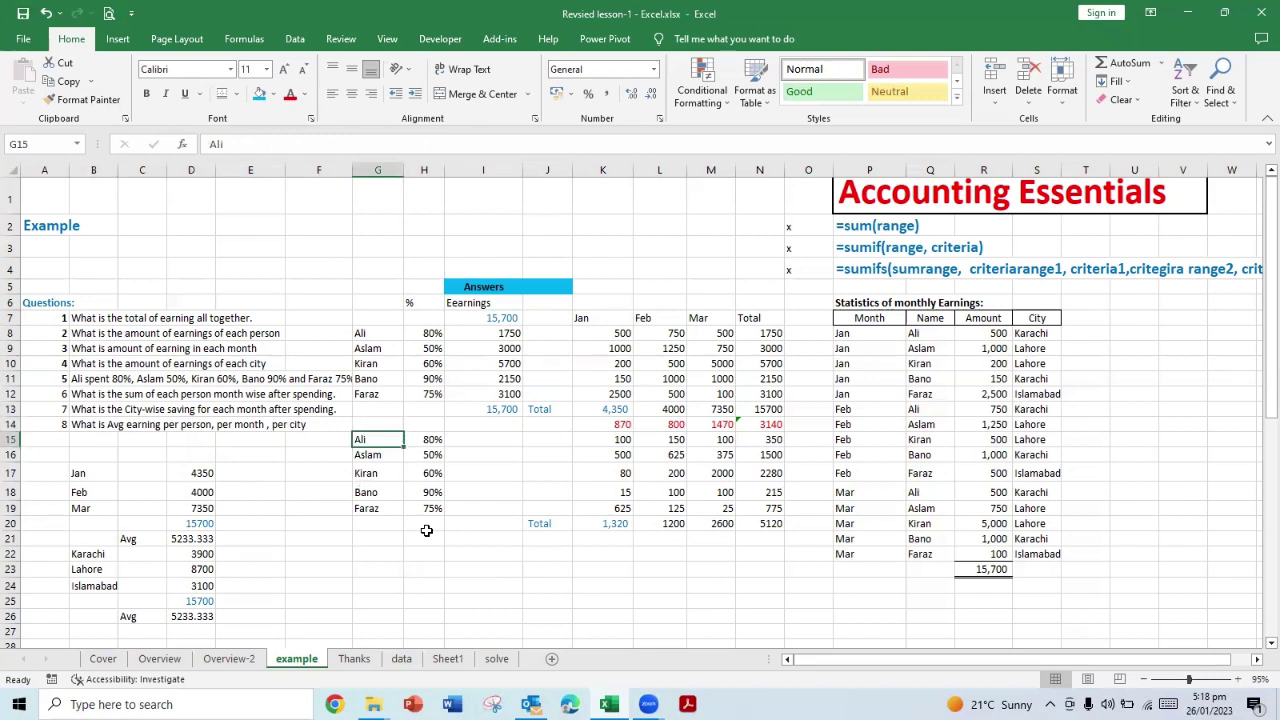
{"action": "key", "text": "Down"}
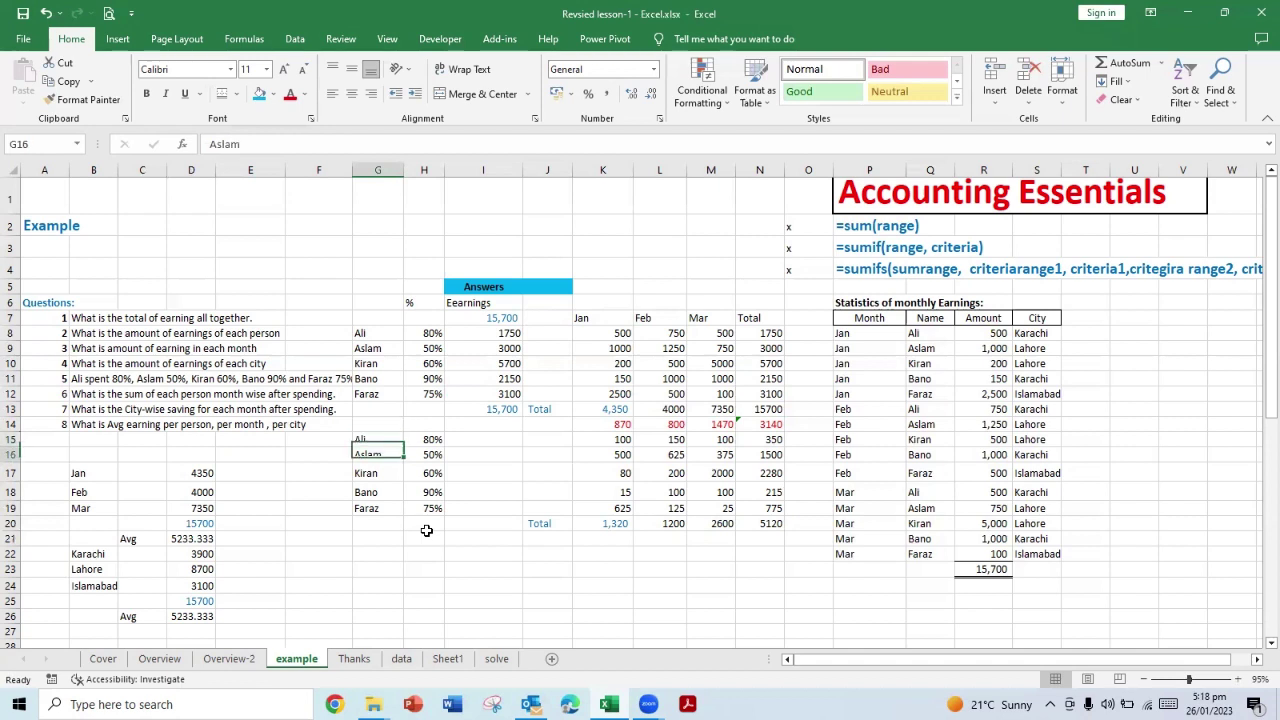
Step: Copy the city names Karachi, Lahore and Islamabad from B22:B24 into G22:G24
{"action": "key", "text": "Down"}
{"action": "key", "text": "Down"}
{"action": "key", "text": "Down"}
{"action": "key", "text": "Down"}
{"action": "key", "text": "Down"}
{"action": "key", "text": "Down"}
{"action": "key", "text": "Left"}
{"action": "key", "text": "Left"}
{"action": "key", "text": "Left"}
{"action": "key", "text": "Left"}
{"action": "key", "text": "Left"}
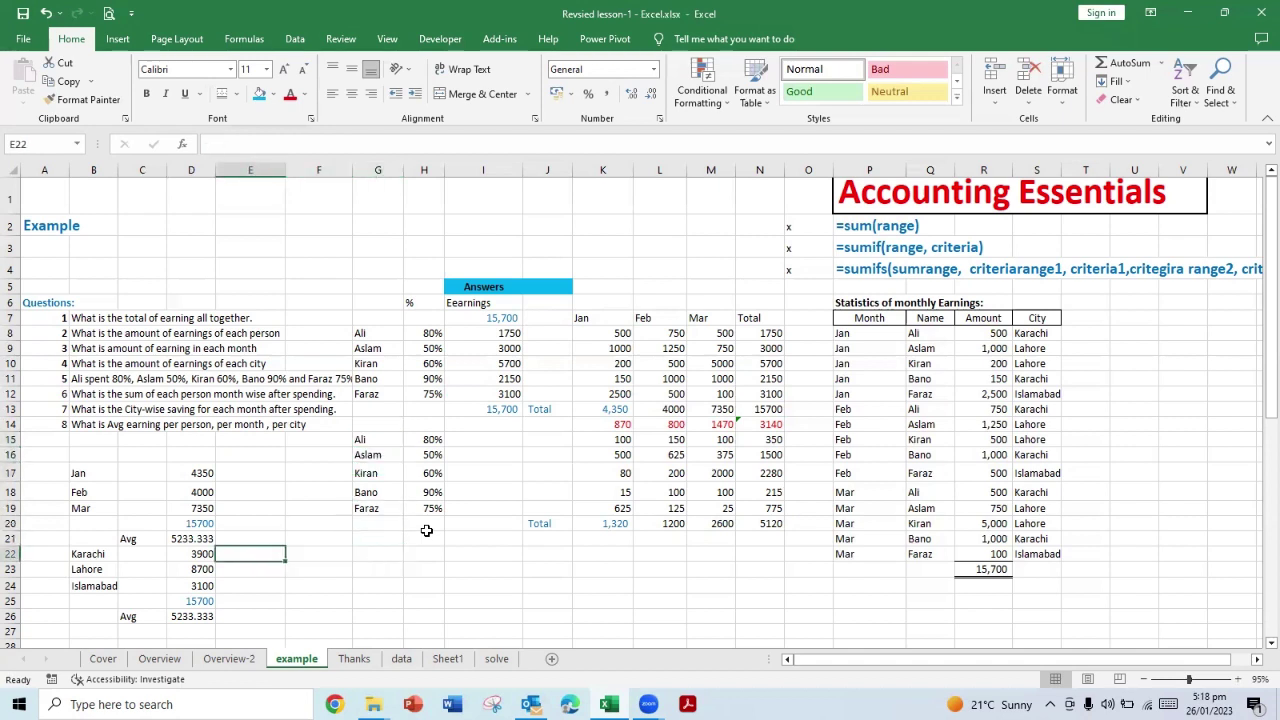
{"action": "key", "text": "shift+Down"}
{"action": "key", "text": "shift+Down"}
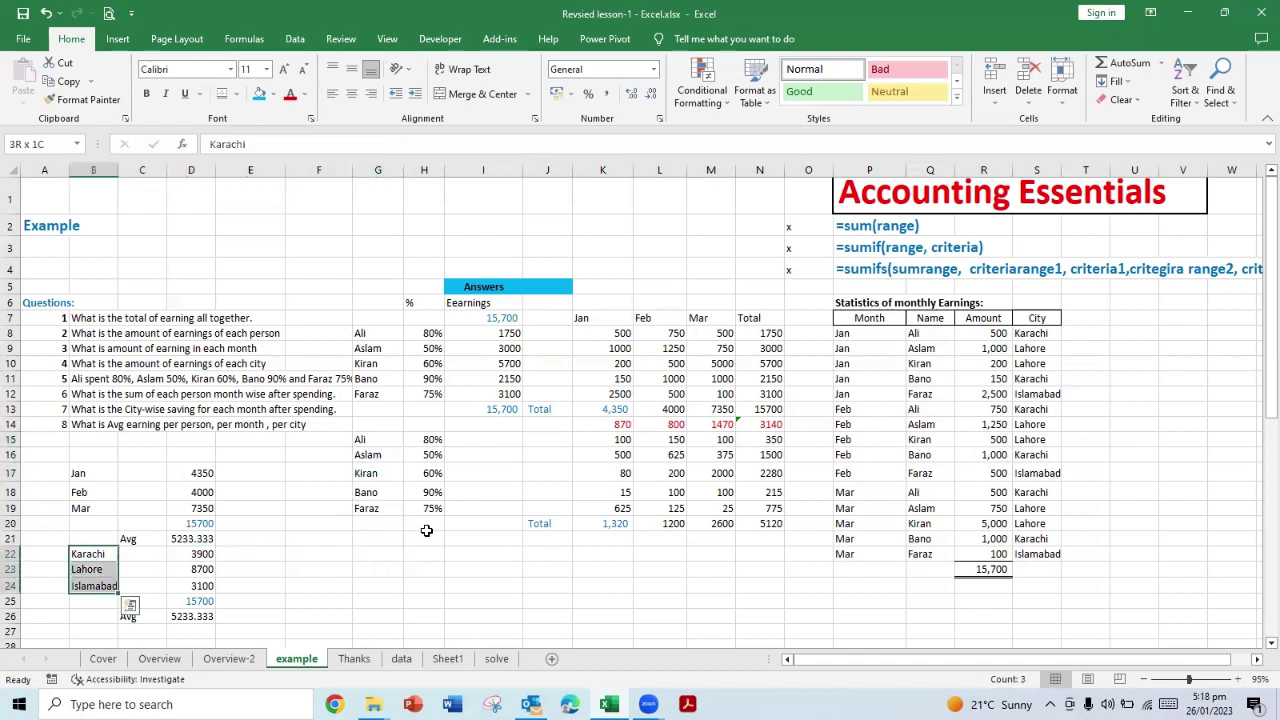
{"action": "key", "text": "ctrl+c"}
{"action": "key", "text": "Right"}
{"action": "key", "text": "Right"}
{"action": "key", "text": "Right"}
{"action": "key", "text": "Right"}
{"action": "key", "text": "Right"}
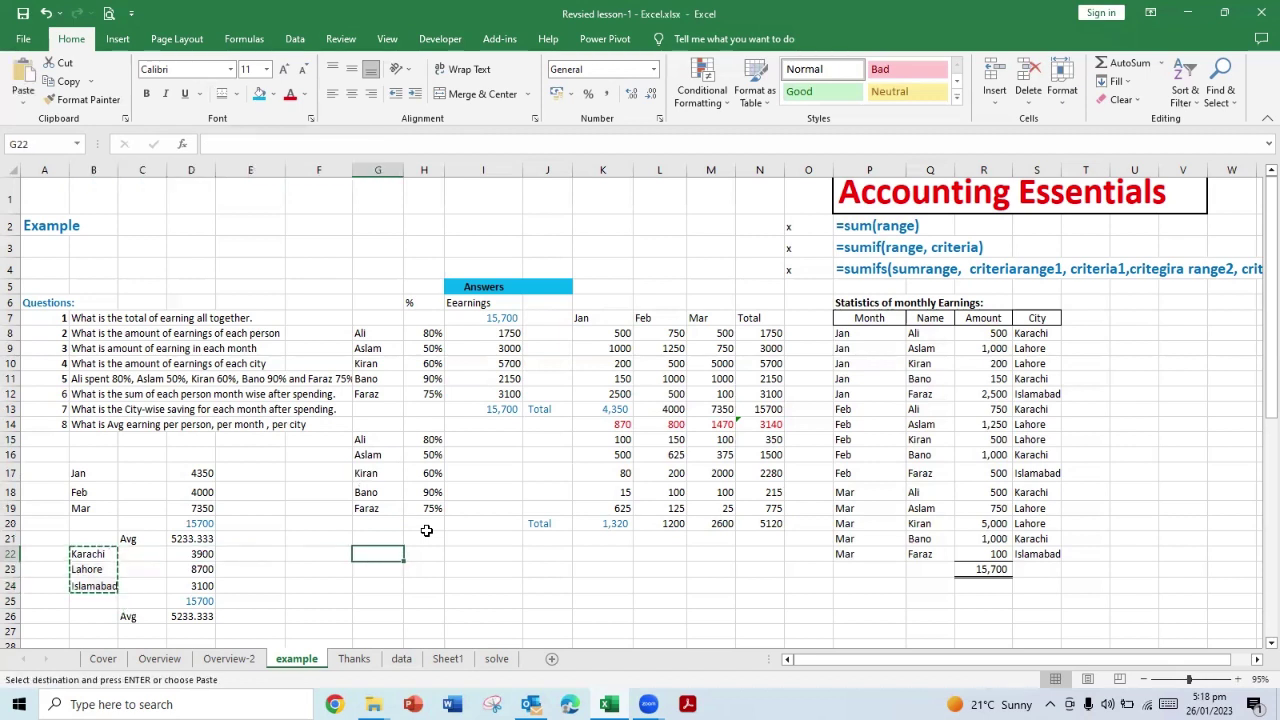
{"action": "key", "text": "ctrl+v"}
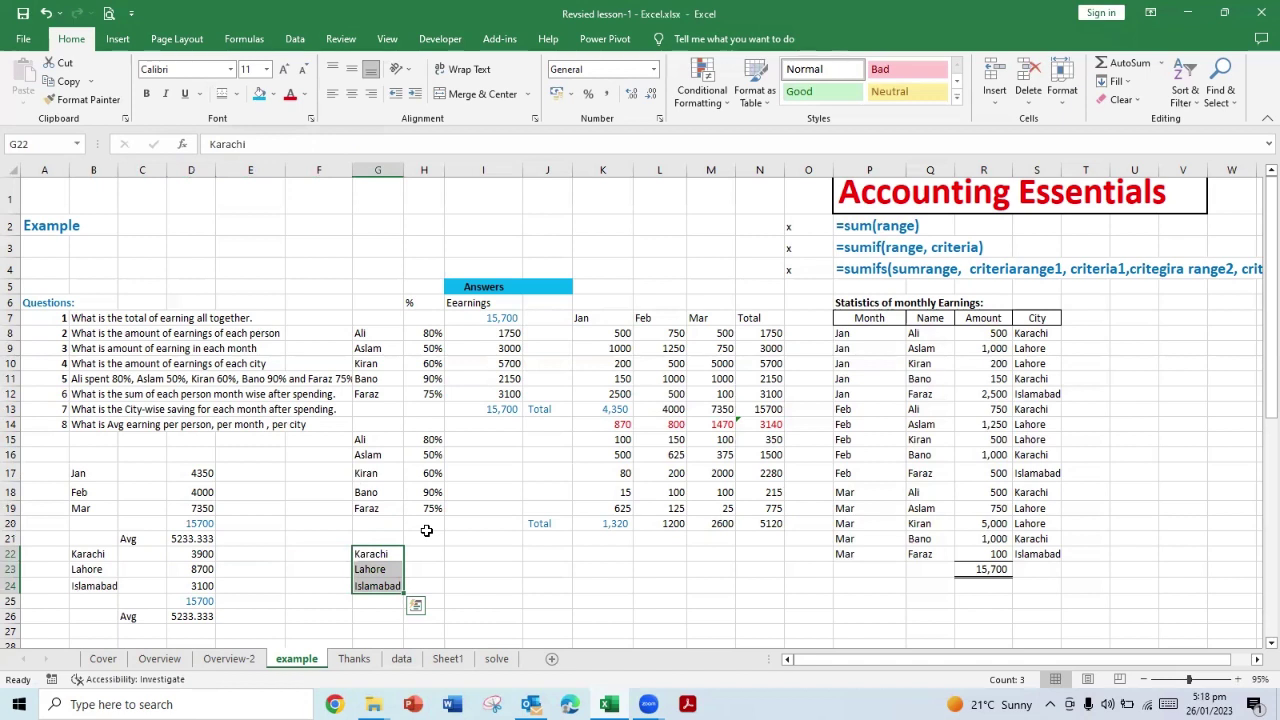
Step: Examine the spending percentages and the after-spending formulas in K15 and L15, plus the January total formula in K20
{"action": "key", "text": "Up"}
{"action": "key", "text": "Up"}
{"action": "key", "text": "Up"}
{"action": "key", "text": "Up"}
{"action": "key", "text": "Right"}
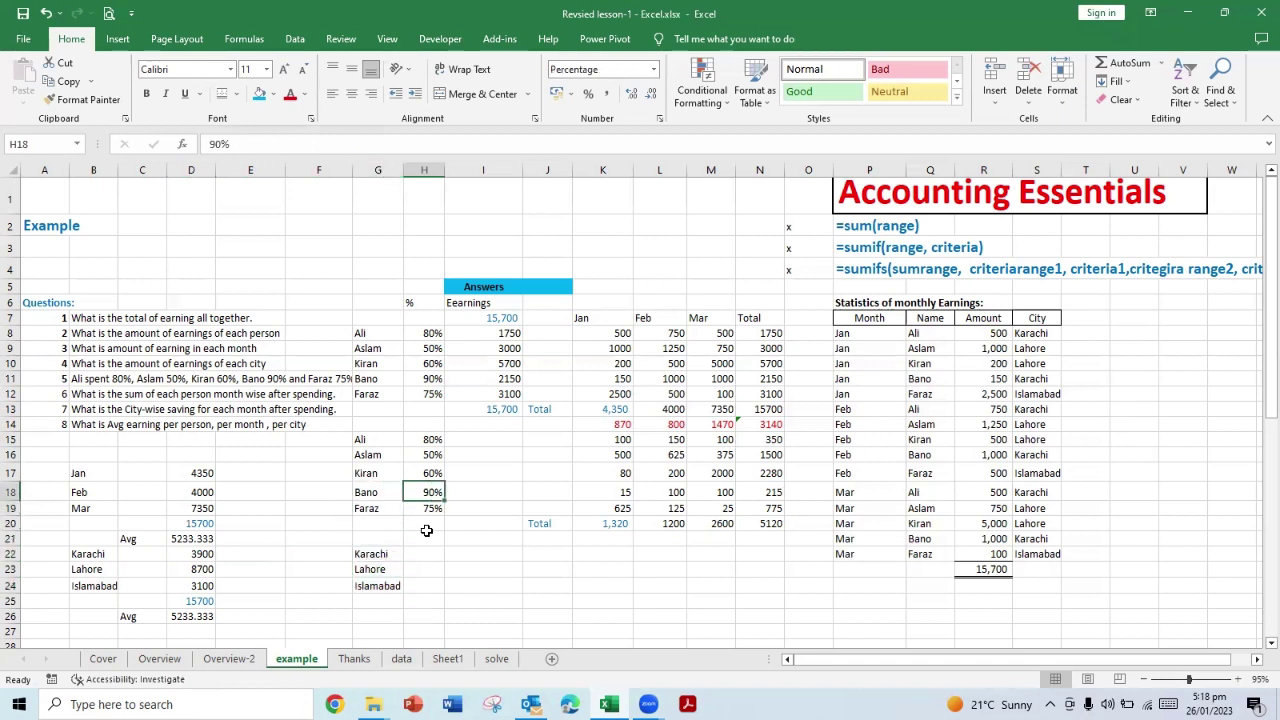
{"action": "key", "text": "Up"}
{"action": "key", "text": "Up"}
{"action": "key", "text": "Up"}
{"action": "key", "text": "Up"}
{"action": "key", "text": "Right"}
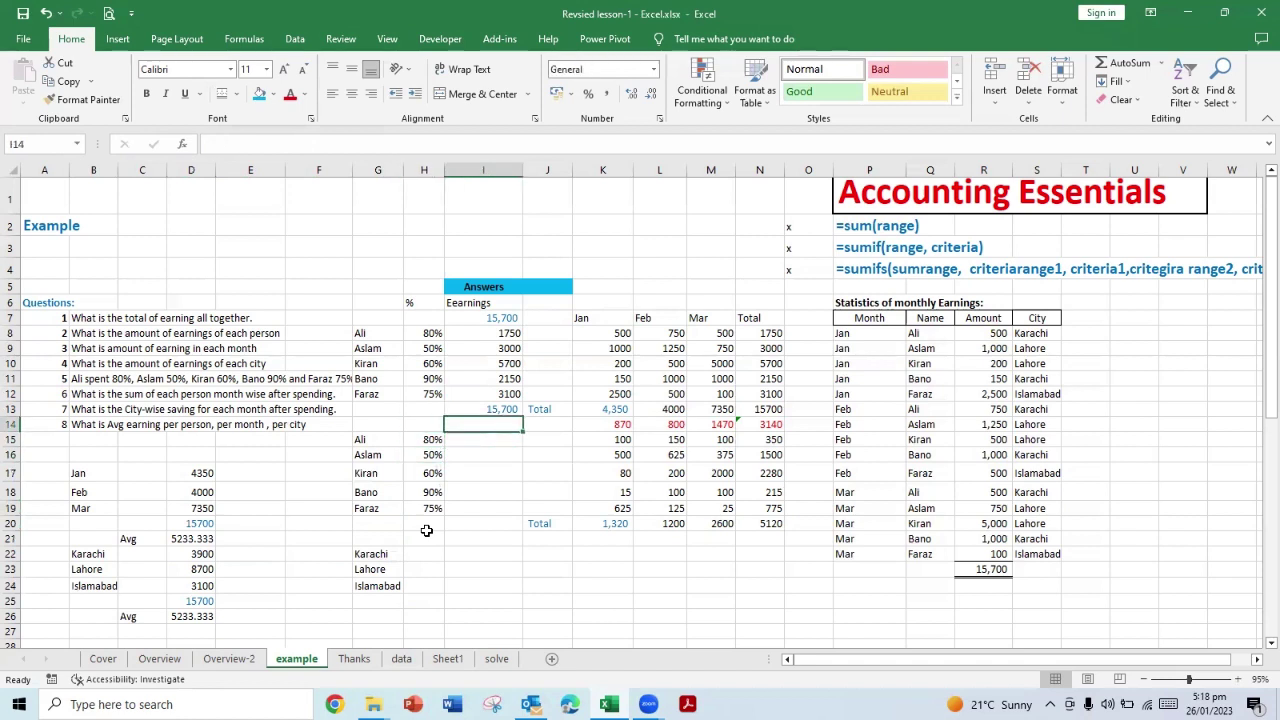
{"action": "key", "text": "Left"}
{"action": "key", "text": "Left"}
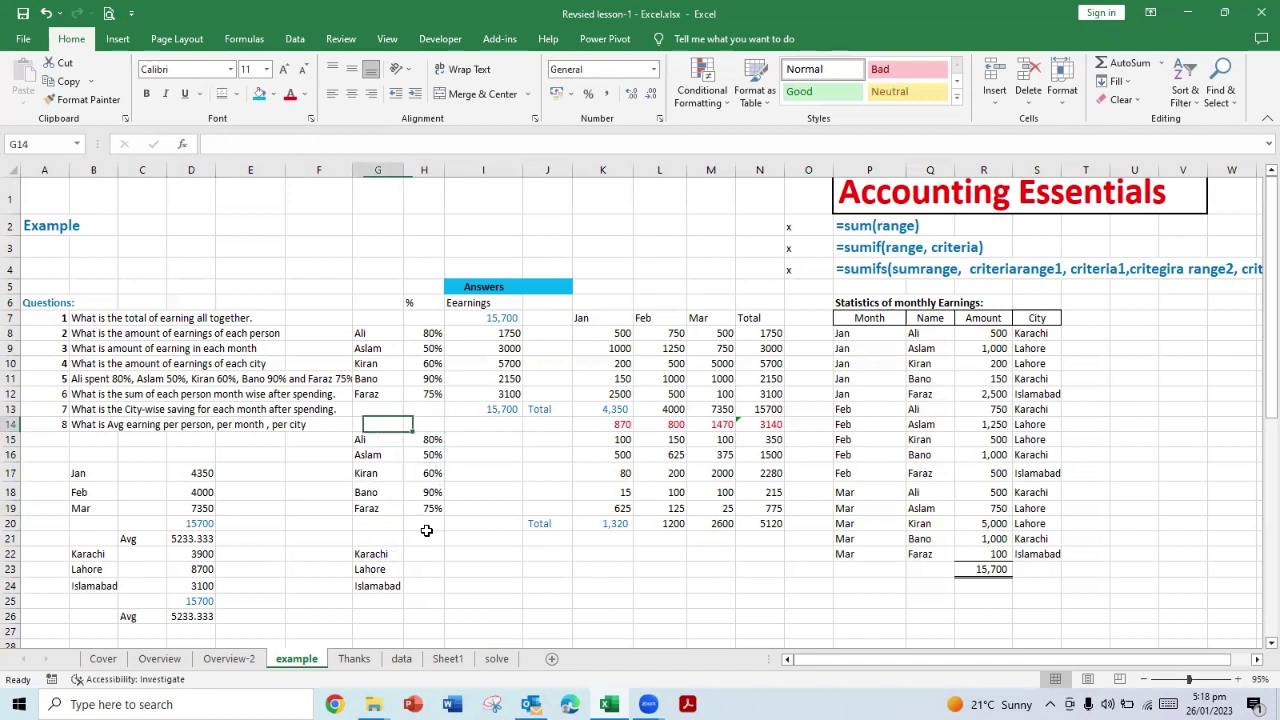
{"action": "key", "text": "Down"}
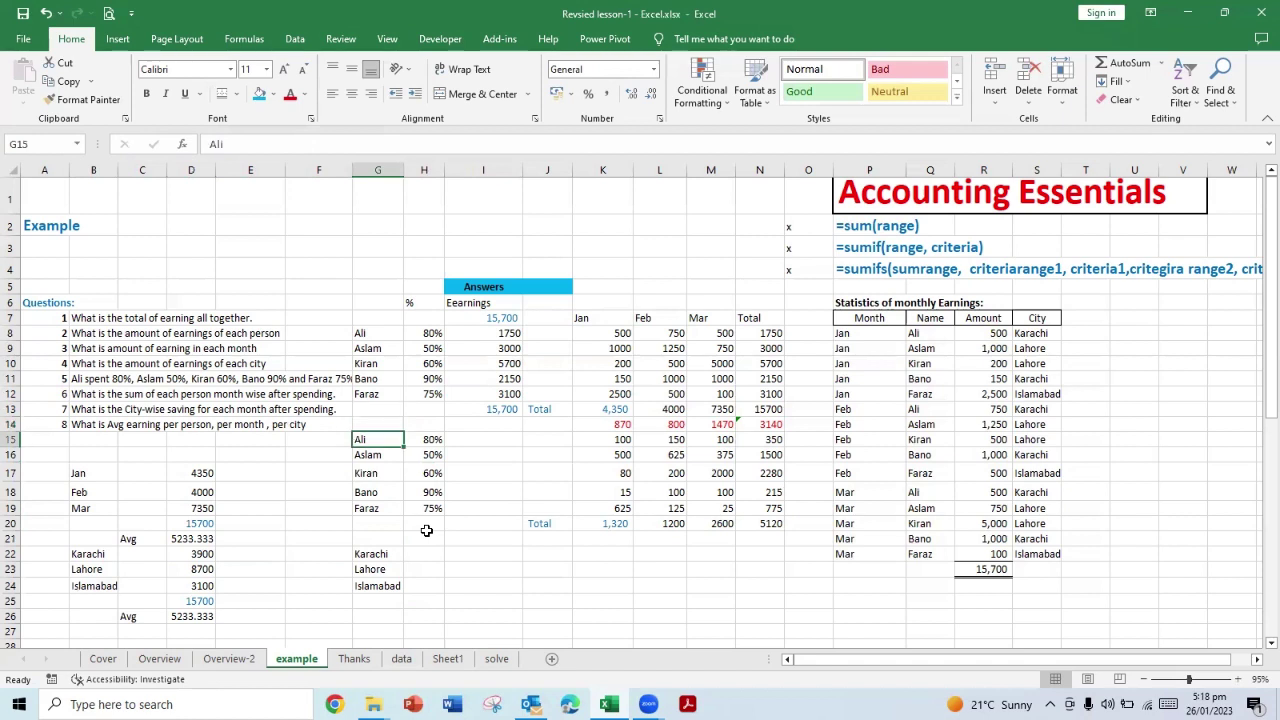
{"action": "key", "text": "Right"}
{"action": "key", "text": "Right"}
{"action": "key", "text": "Right"}
{"action": "key", "text": "Right"}
{"action": "key", "text": "Right"}
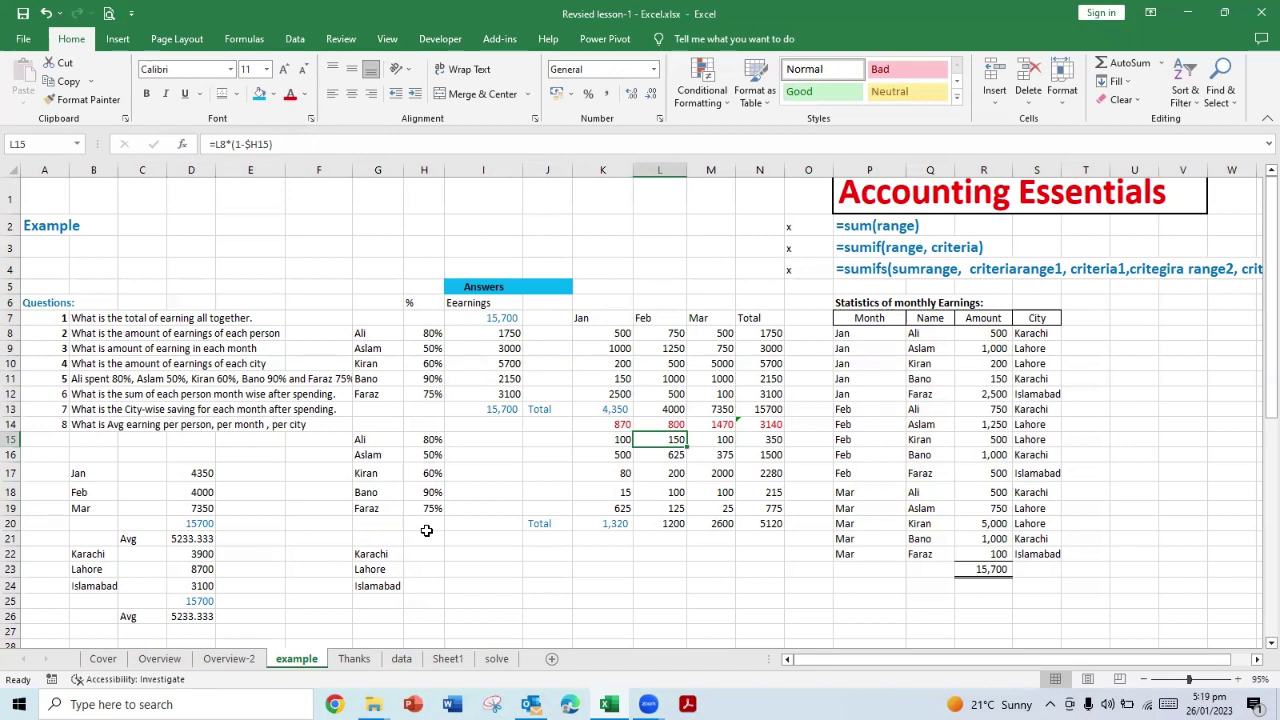
{"action": "key", "text": "Left"}
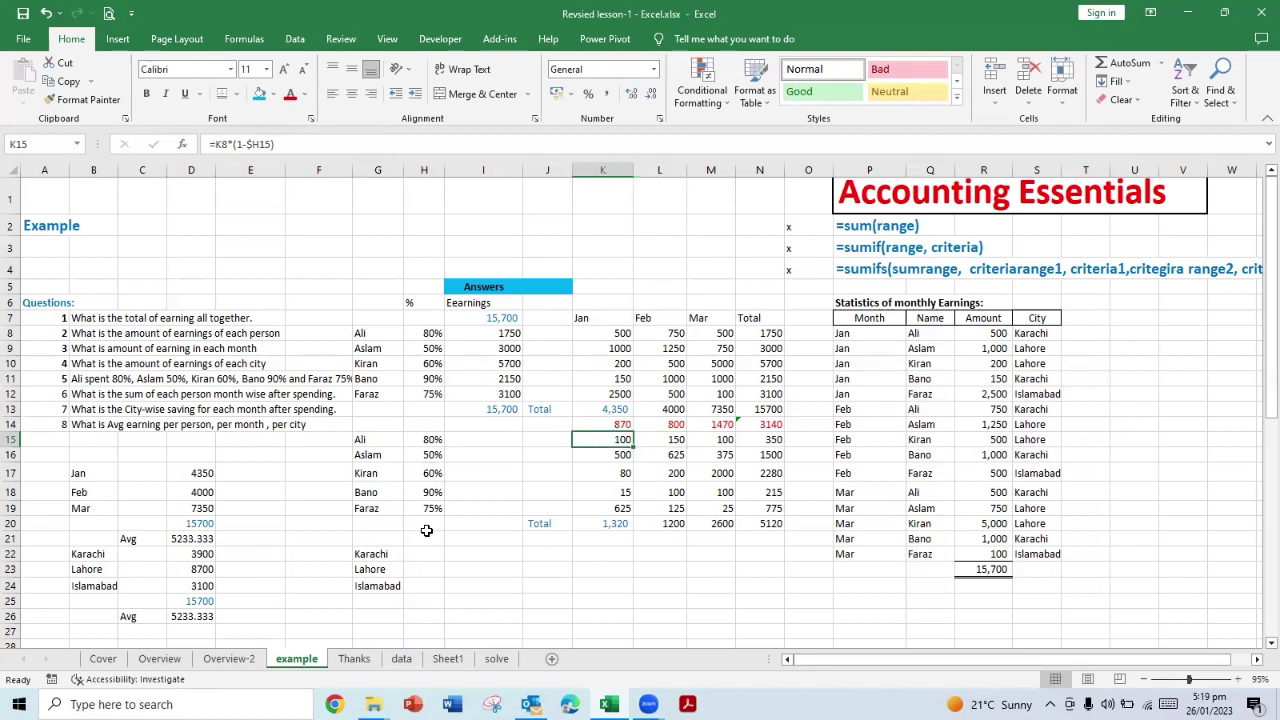
{"action": "key", "text": "Down"}
{"action": "key", "text": "Down"}
{"action": "key", "text": "Down"}
{"action": "key", "text": "Down"}
{"action": "key", "text": "Down"}
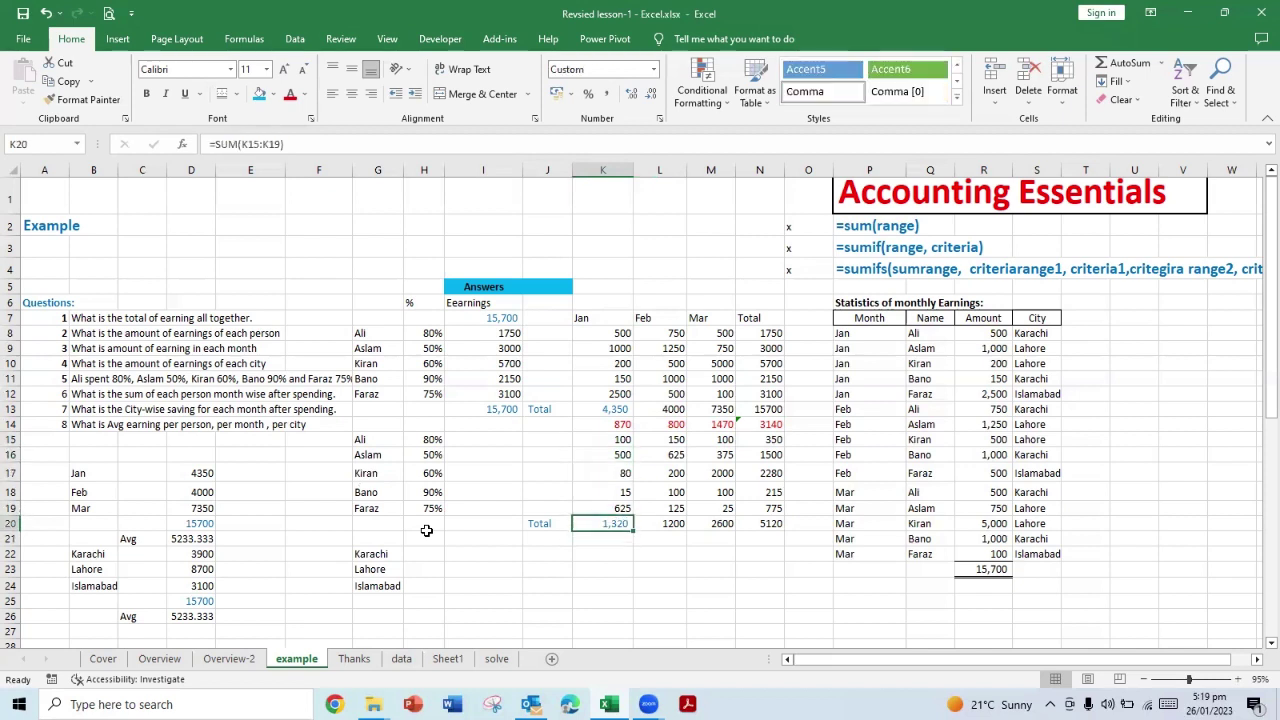
{"action": "key", "text": "Up"}
{"action": "key", "text": "Up"}
{"action": "key", "text": "Up"}
{"action": "key", "text": "Up"}
{"action": "key", "text": "Up"}
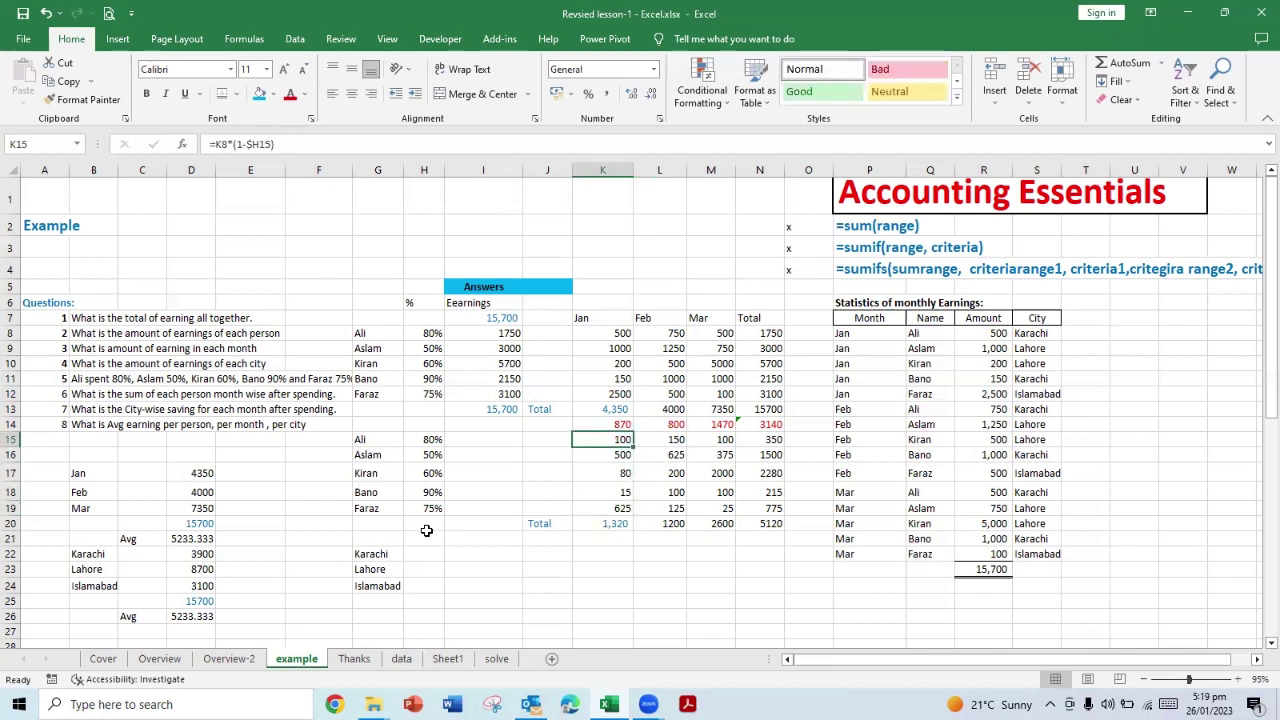
Step: Copy the Jan, Feb, Mar and Total headings from K7:N7 into K21:N21, above the new city rows
{"action": "key", "text": "Up"}
{"action": "key", "text": "Up"}
{"action": "key", "text": "Up"}
{"action": "key", "text": "Up"}
{"action": "key", "text": "Up"}
{"action": "key", "text": "Up"}
{"action": "key", "text": "Up"}
{"action": "key", "text": "Up"}
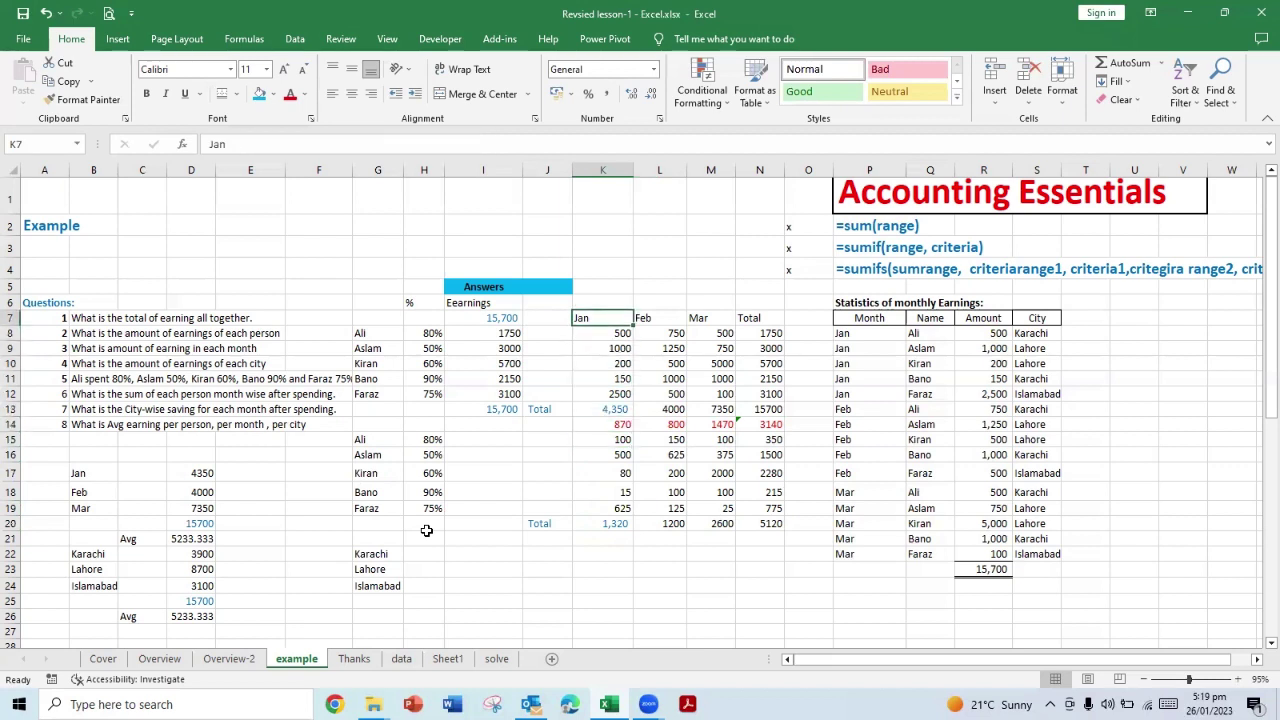
{"action": "key", "text": "shift+Right"}
{"action": "key", "text": "shift+Right"}
{"action": "key", "text": "shift+Right"}
{"action": "key", "text": "ctrl+c"}
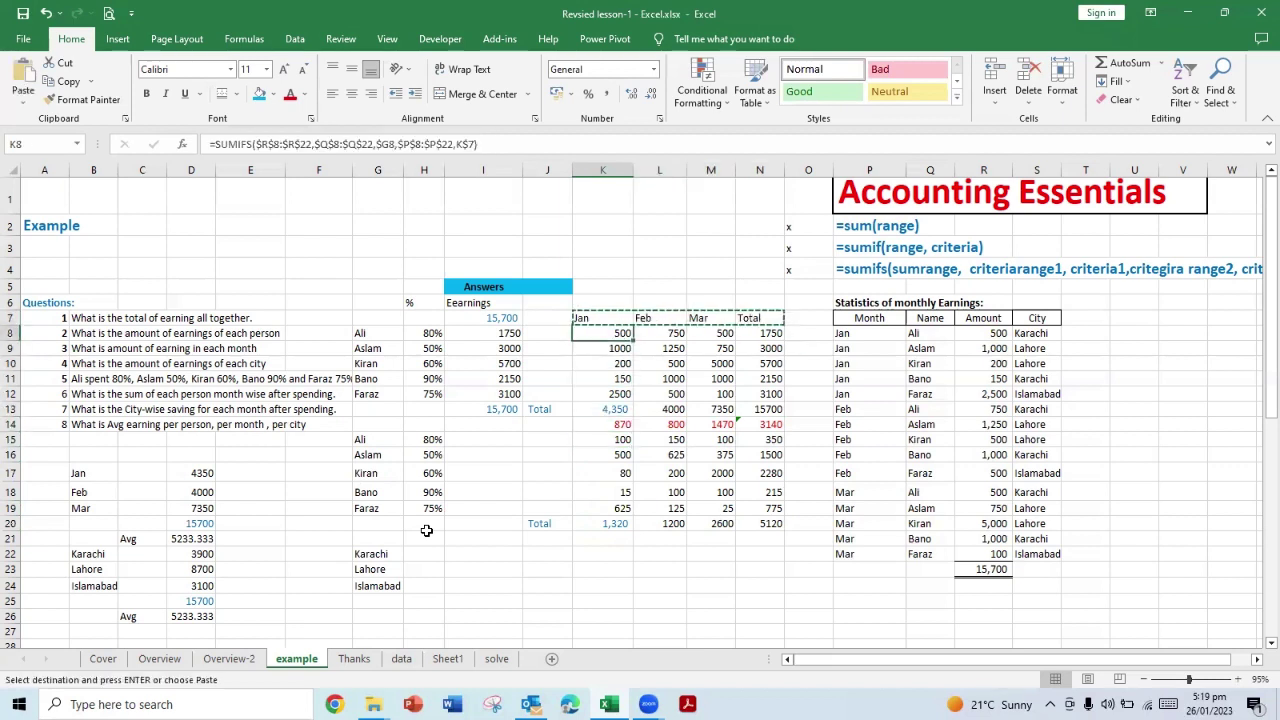
{"action": "key", "text": "Down"}
{"action": "key", "text": "Down"}
{"action": "key", "text": "Down"}
{"action": "key", "text": "Down"}
{"action": "key", "text": "Down"}
{"action": "key", "text": "Down"}
{"action": "key", "text": "Down"}
{"action": "key", "text": "Down"}
{"action": "key", "text": "Down"}
{"action": "key", "text": "Down"}
{"action": "key", "text": "Down"}
{"action": "key", "text": "Down"}
{"action": "key", "text": "Down"}
{"action": "key", "text": "Down"}
{"action": "key", "text": "Down"}
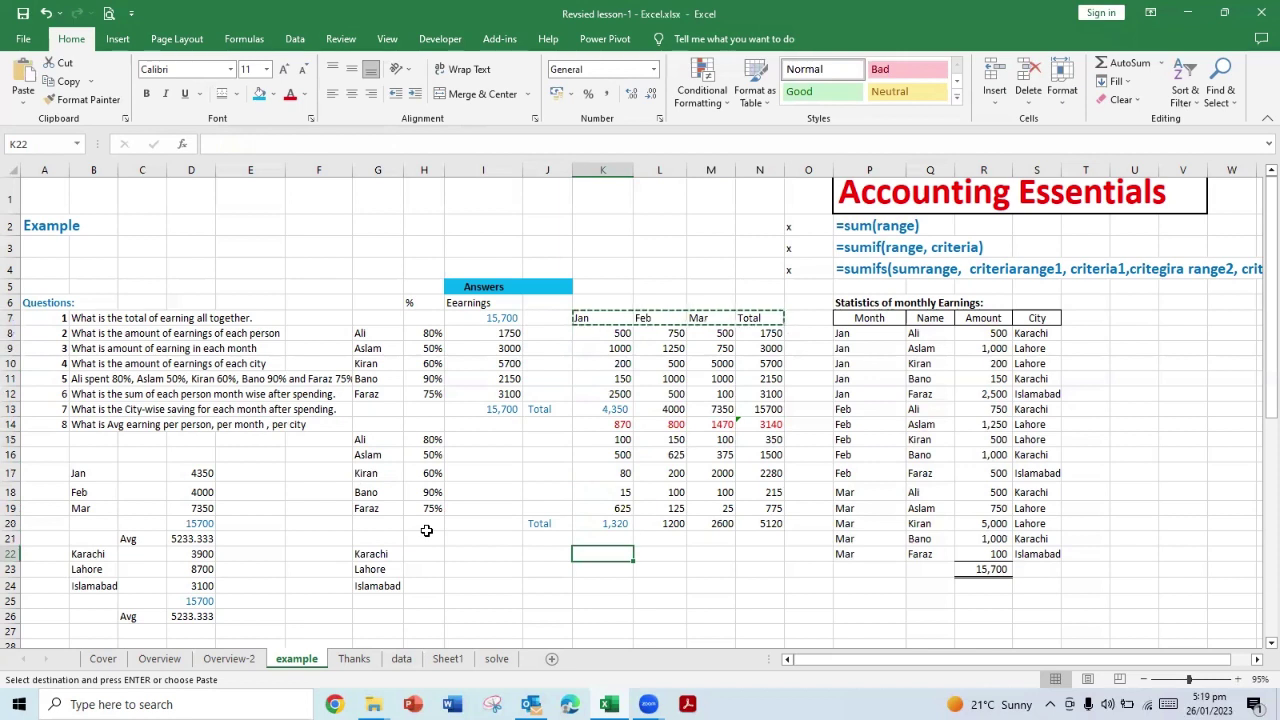
{"action": "key", "text": "Up"}
{"action": "key", "text": "ctrl+v"}
{"action": "key", "text": "Escape"}
{"action": "key", "text": "Down"}
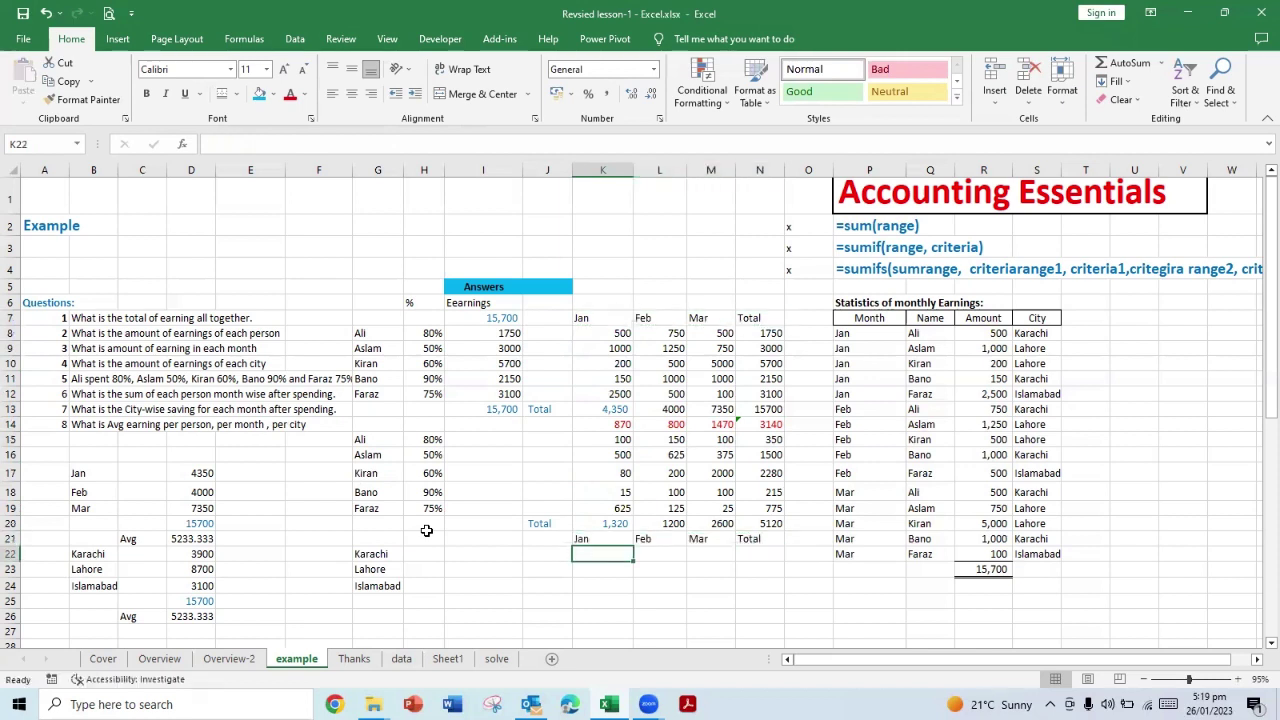
Step: Copy the SUMIFS formula from K8 into K22, the January cell of the Karachi row
{"action": "key", "text": "Up"}
{"action": "key", "text": "Up"}
{"action": "key", "text": "Up"}
{"action": "key", "text": "Up"}
{"action": "key", "text": "Up"}
{"action": "key", "text": "Up"}
{"action": "key", "text": "Up"}
{"action": "key", "text": "Up"}
{"action": "key", "text": "Up"}
{"action": "key", "text": "Up"}
{"action": "key", "text": "Up"}
{"action": "key", "text": "Up"}
{"action": "key", "text": "Up"}
{"action": "key", "text": "Up"}
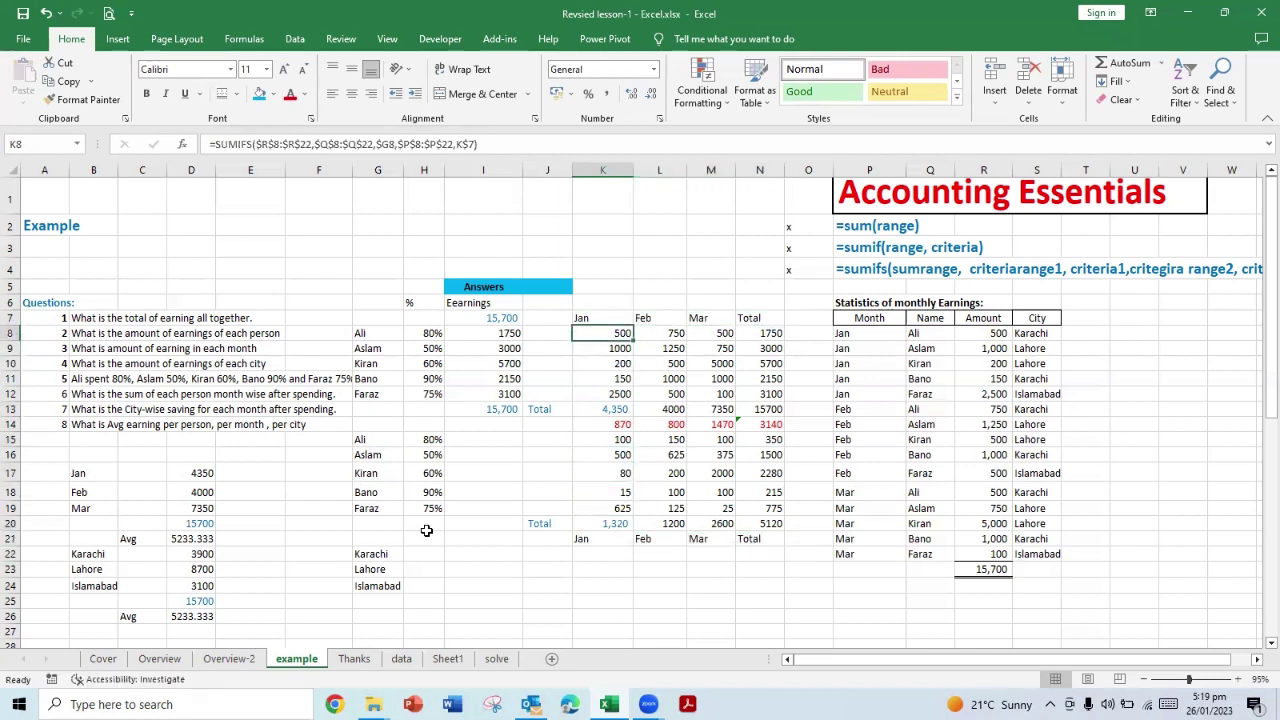
{"action": "key", "text": "ctrl+c"}
{"action": "key", "text": "Down"}
{"action": "key", "text": "Down"}
{"action": "key", "text": "Down"}
{"action": "key", "text": "Down"}
{"action": "key", "text": "Down"}
{"action": "key", "text": "Down"}
{"action": "key", "text": "Down"}
{"action": "key", "text": "Down"}
{"action": "key", "text": "Down"}
{"action": "key", "text": "Down"}
{"action": "key", "text": "Down"}
{"action": "key", "text": "Down"}
{"action": "key", "text": "Down"}
{"action": "key", "text": "Down"}
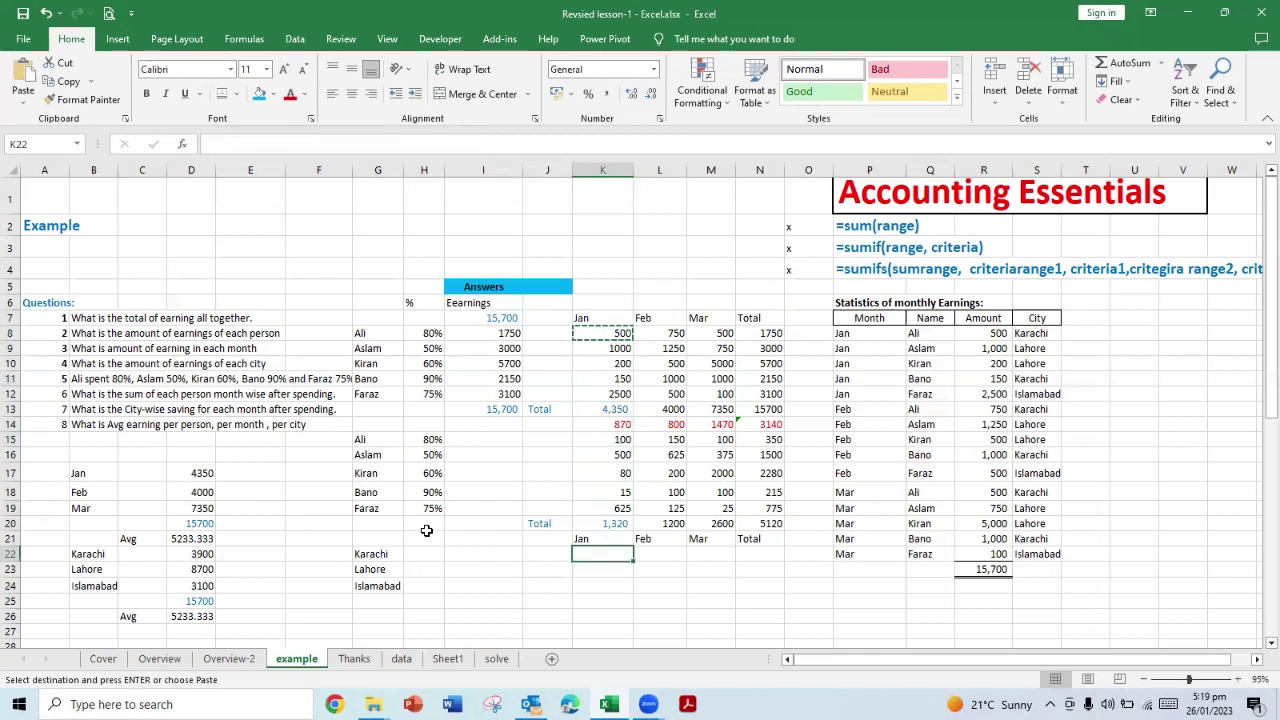
{"action": "key", "text": "Return"}
Step: Change the first criteria range of the SUMIFS formula in K22 to the city column, $S$8:$S$22
{"action": "left_click", "coordinate": [402, 144]}
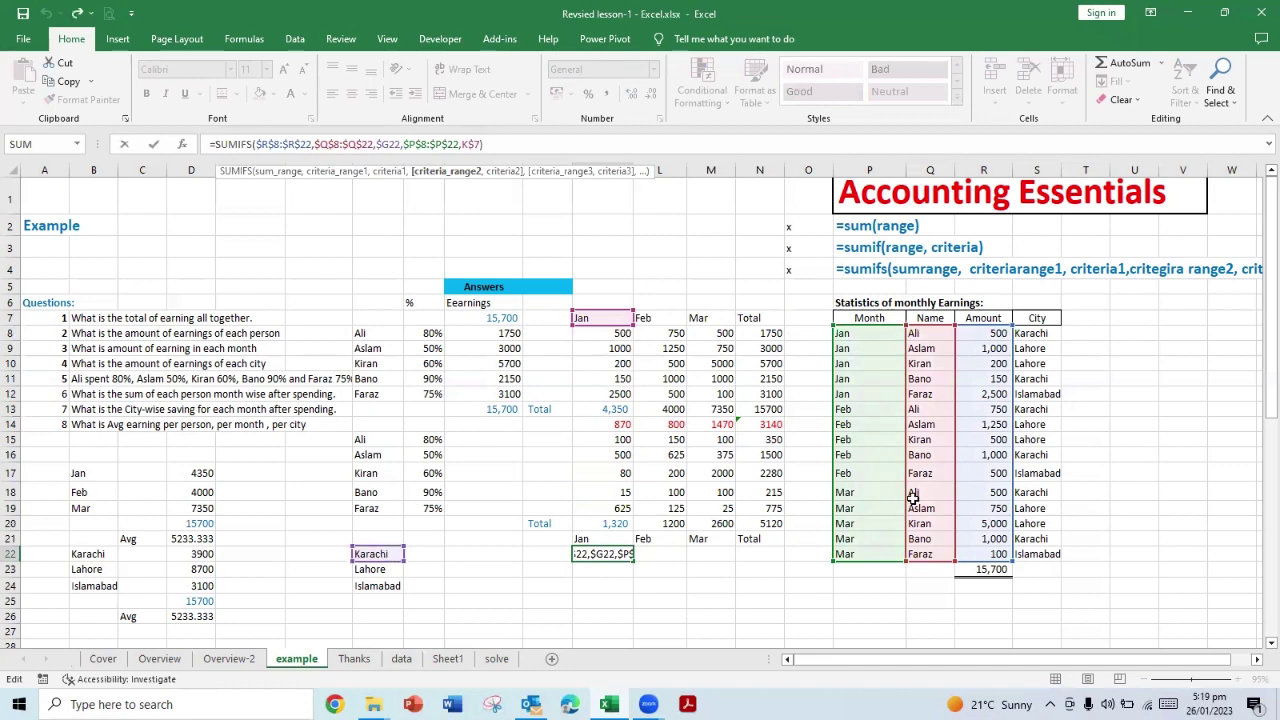
{"action": "key", "text": "ctrl+Return"}
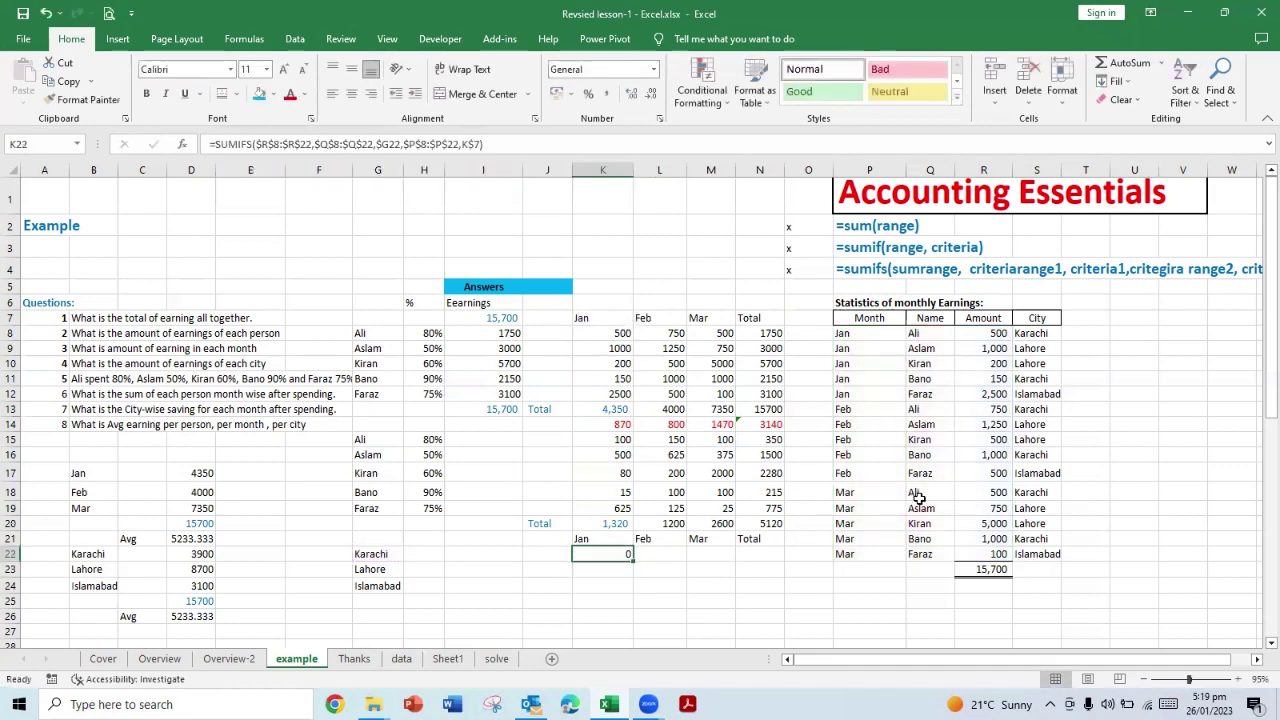
{"action": "left_click", "coordinate": [550, 145]}
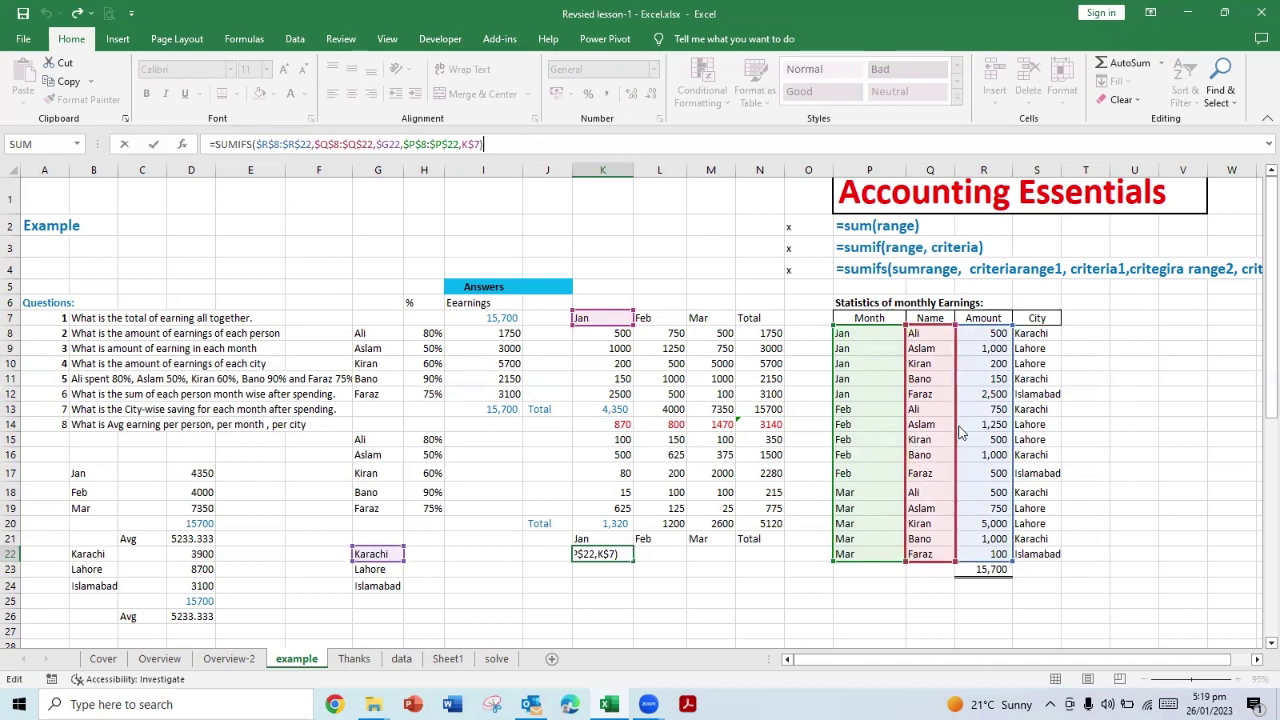
{"action": "left_click_drag", "start_coordinate": [953, 432], "coordinate": [1047, 427]}
{"action": "key", "text": "ctrl+Return"}
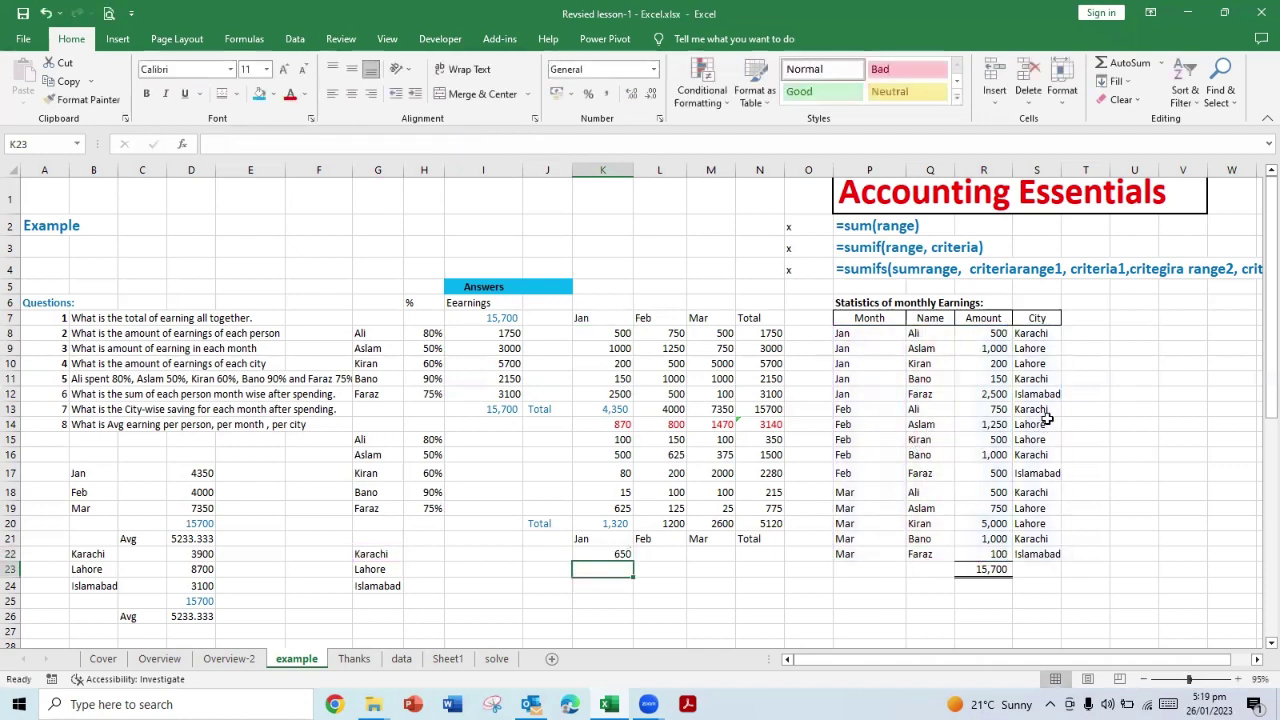
Step: Copy the SUMIFS formula from K22 across the Jan, Feb and Mar cells of all three city rows, K22:M24
{"action": "key", "text": "ctrl+c"}
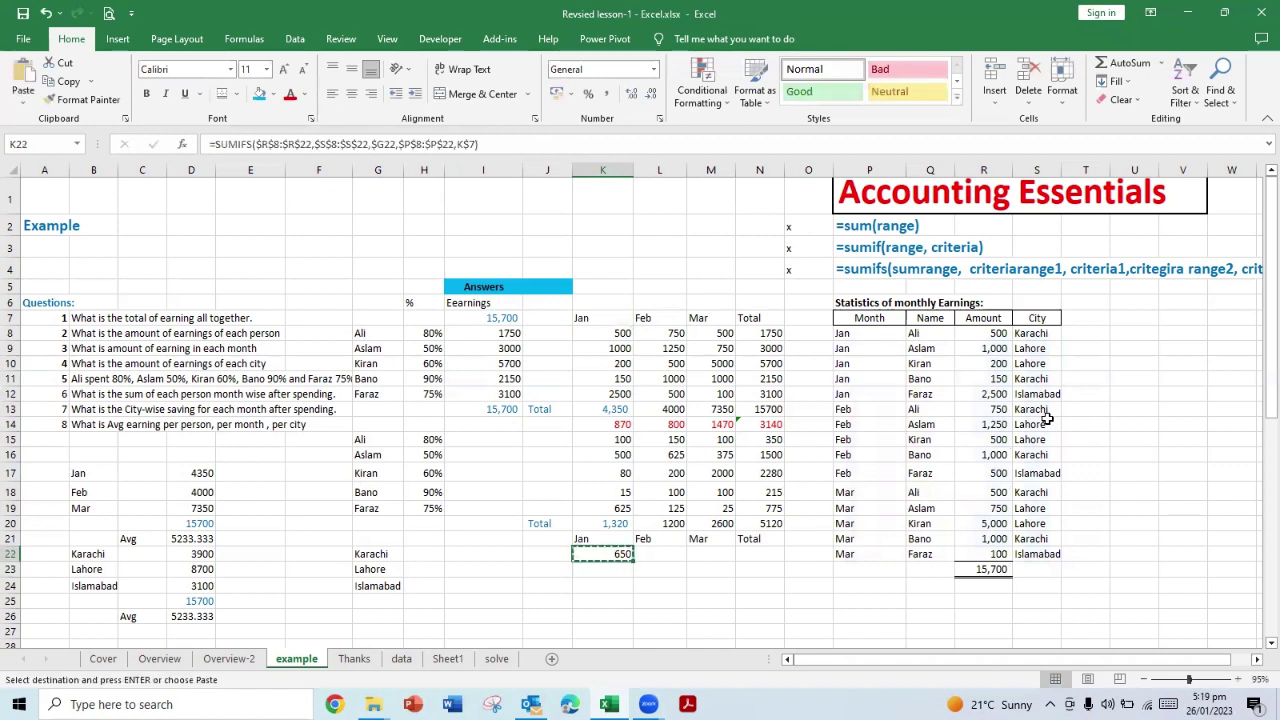
{"action": "key", "text": "shift+Down"}
{"action": "key", "text": "shift+Down"}
{"action": "key", "text": "shift+Right"}
{"action": "key", "text": "shift+Right"}
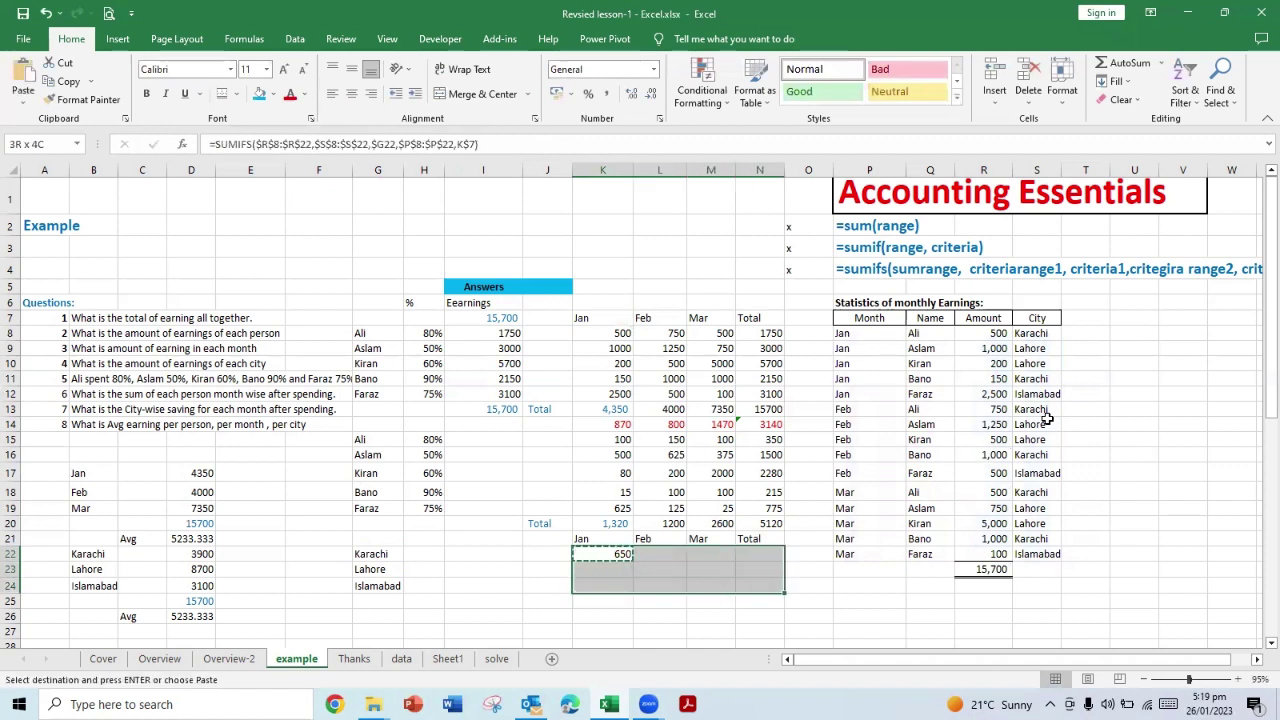
{"action": "key", "text": "Return"}
Step: Add SUM totals in K25:N25 beneath the city rows for Jan, Feb, Mar and the Total column
{"action": "key", "text": "Down"}
{"action": "key", "text": "Down"}
{"action": "key", "text": "Down"}
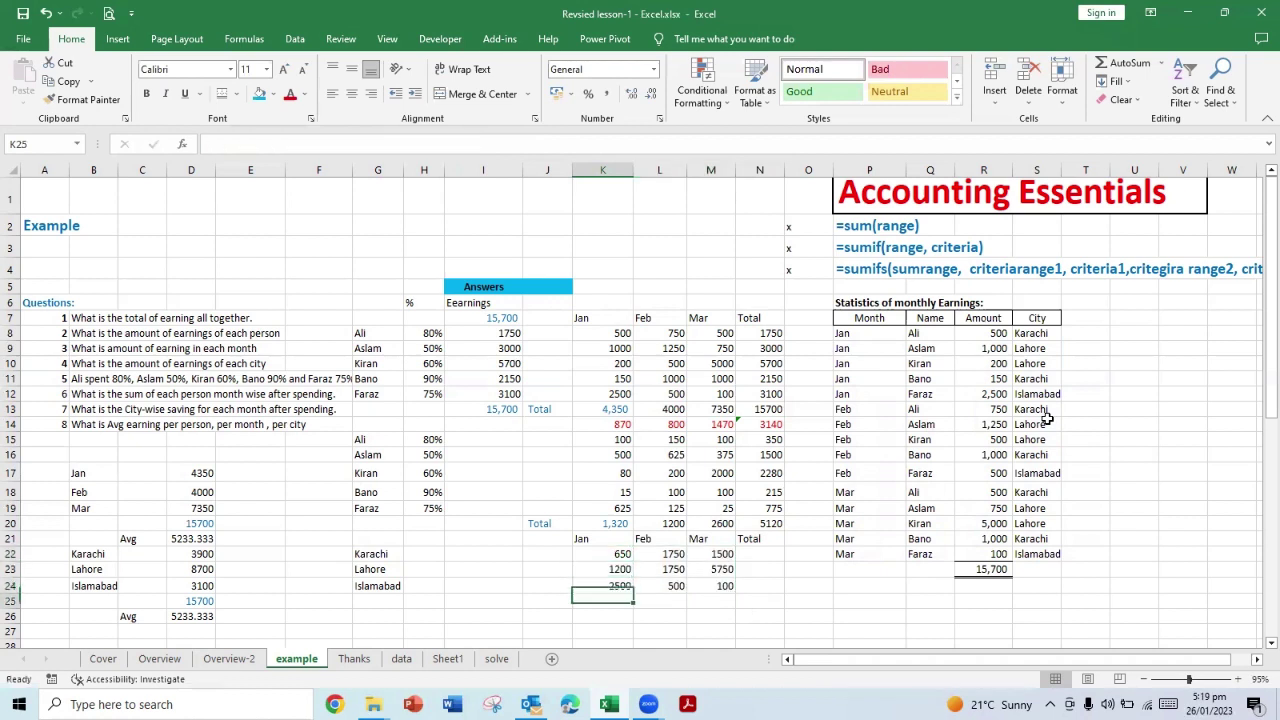
{"action": "key", "text": "shift+Right"}
{"action": "key", "text": "shift+Right"}
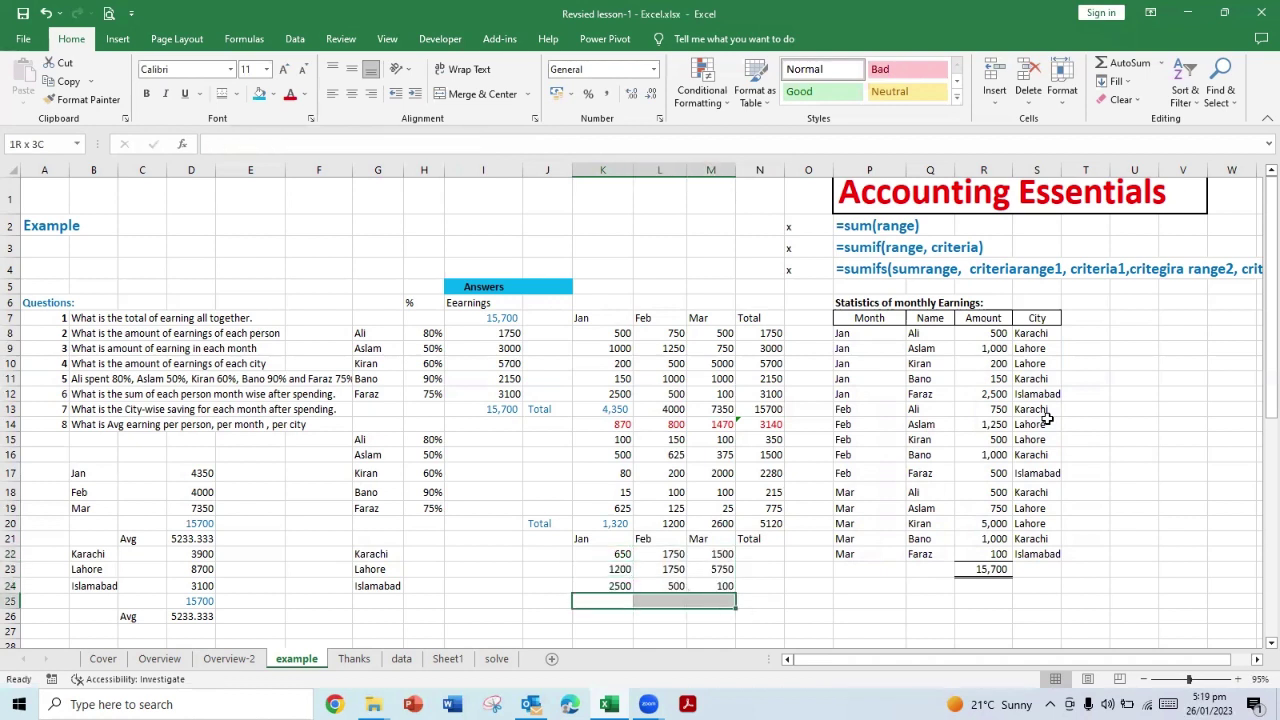
{"action": "key", "text": "shift+Right"}
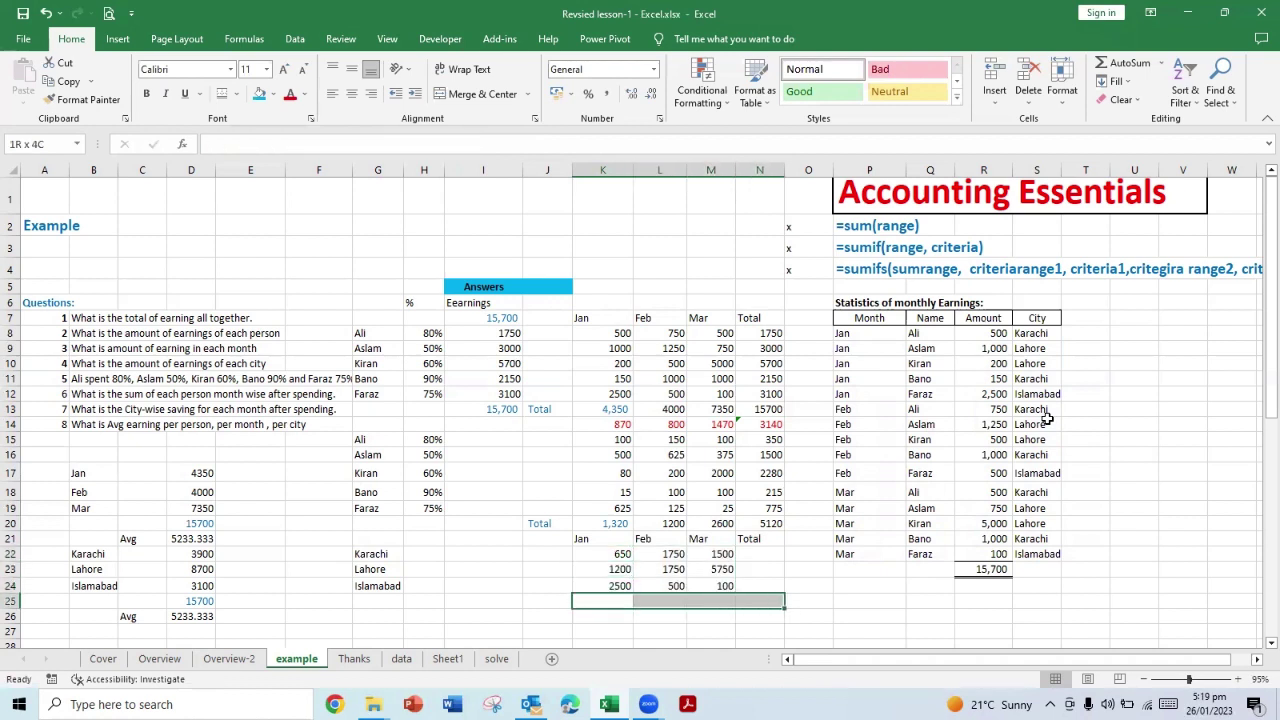
{"action": "left_click", "coordinate": [1125, 62]}
Step: Fill N22:N24 with SUM formulas that total each city's January to March amounts
{"action": "key", "text": "Up"}
{"action": "key", "text": "Up"}
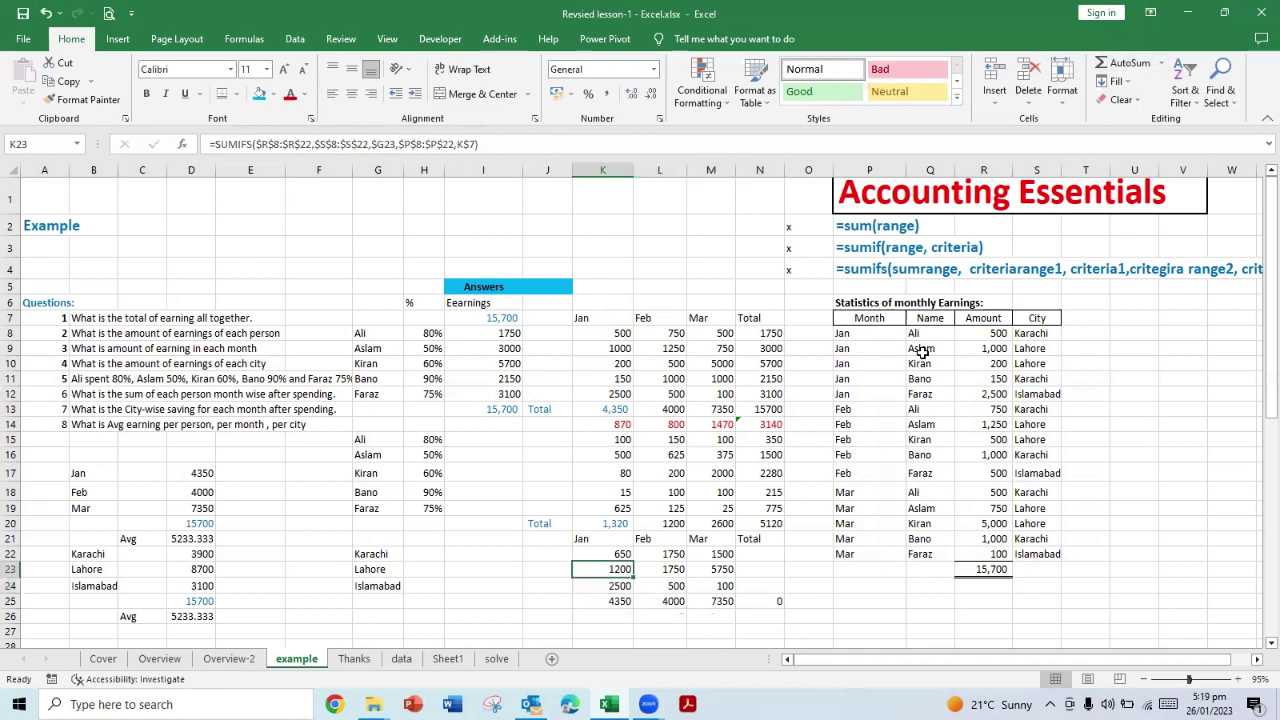
{"action": "key", "text": "Right"}
{"action": "key", "text": "Right"}
{"action": "key", "text": "Right"}
{"action": "key", "text": "Up"}
{"action": "key", "text": "shift+Down"}
{"action": "key", "text": "shift+Down"}
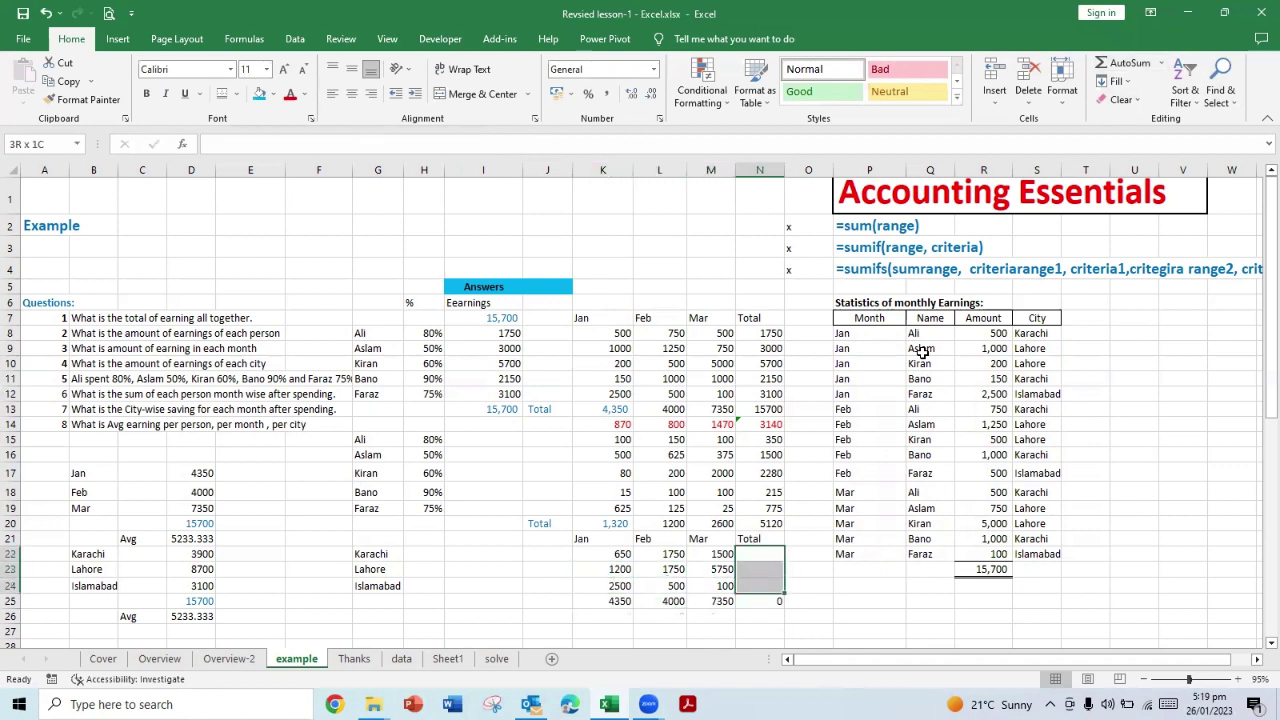
{"action": "left_click", "coordinate": [1125, 62]}
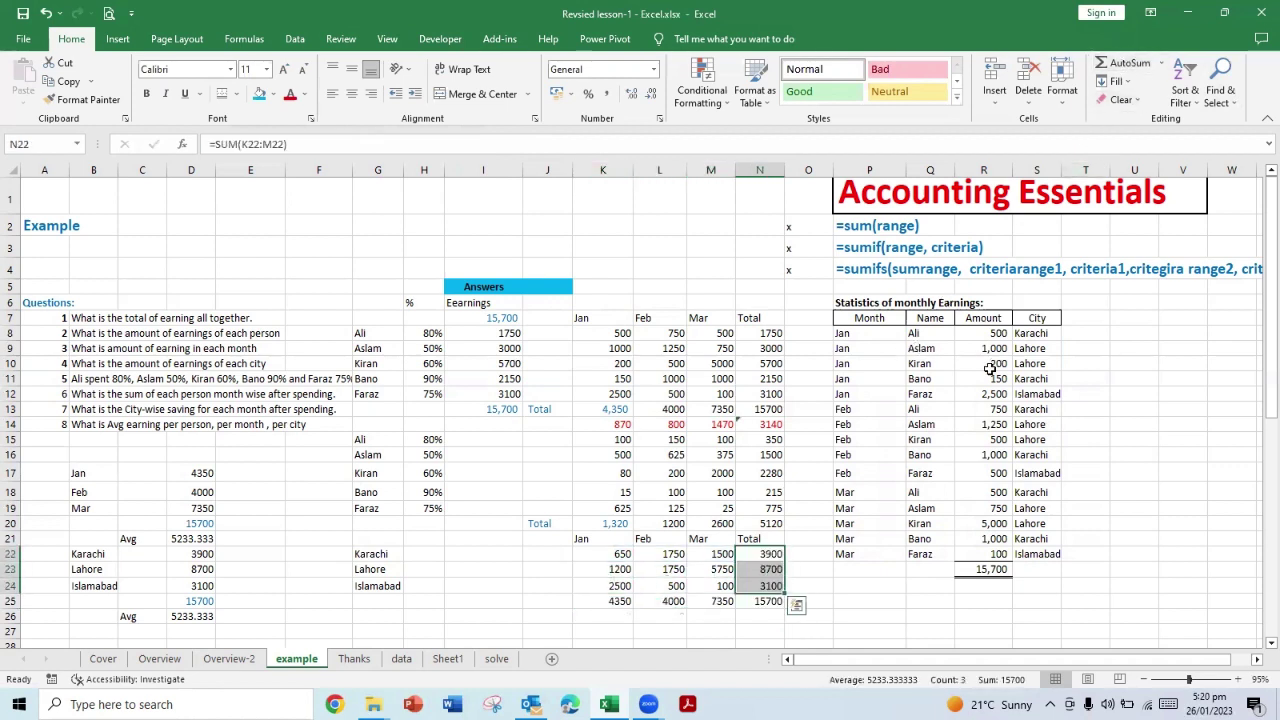
Step: Examine the Karachi total formula in N22 and the grand total formula in N25
{"action": "key", "text": "shift+Up"}
{"action": "key", "text": "shift+Up"}
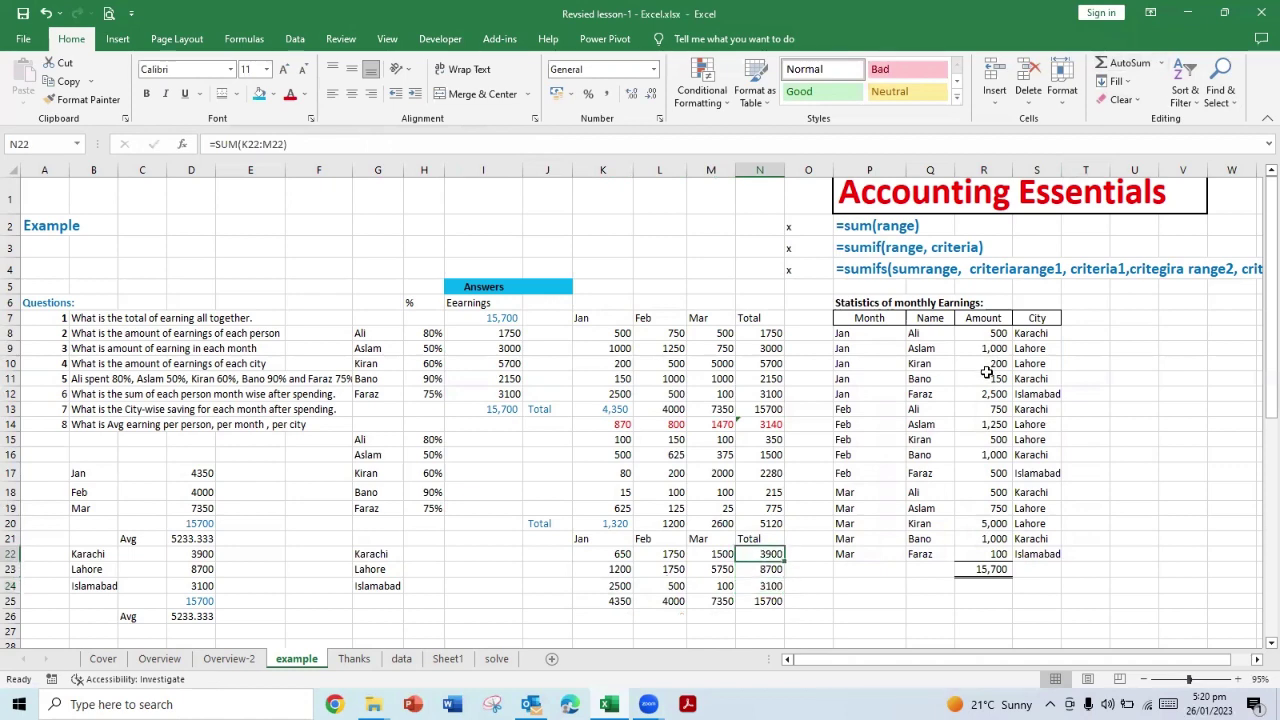
{"action": "key", "text": "F2"}
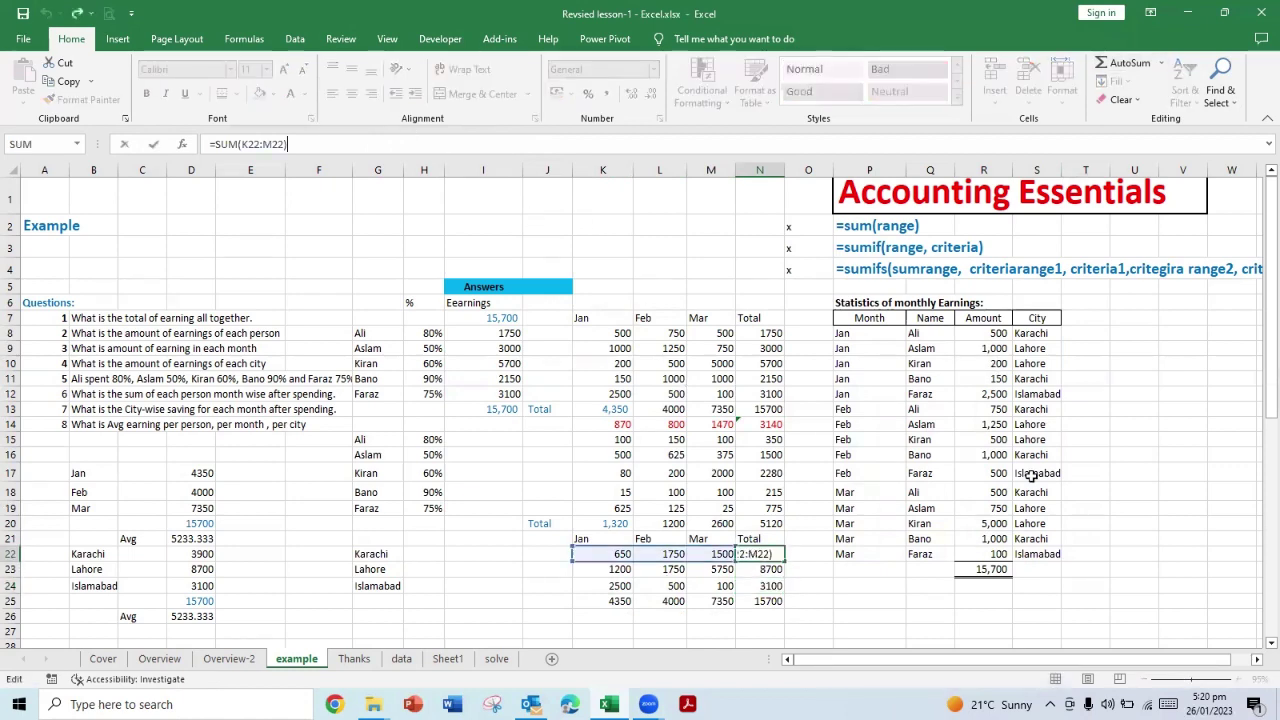
{"action": "key", "text": "Return"}
{"action": "key", "text": "Down"}
{"action": "key", "text": "Down"}
{"action": "key", "text": "Down"}
{"action": "key", "text": "Down"}
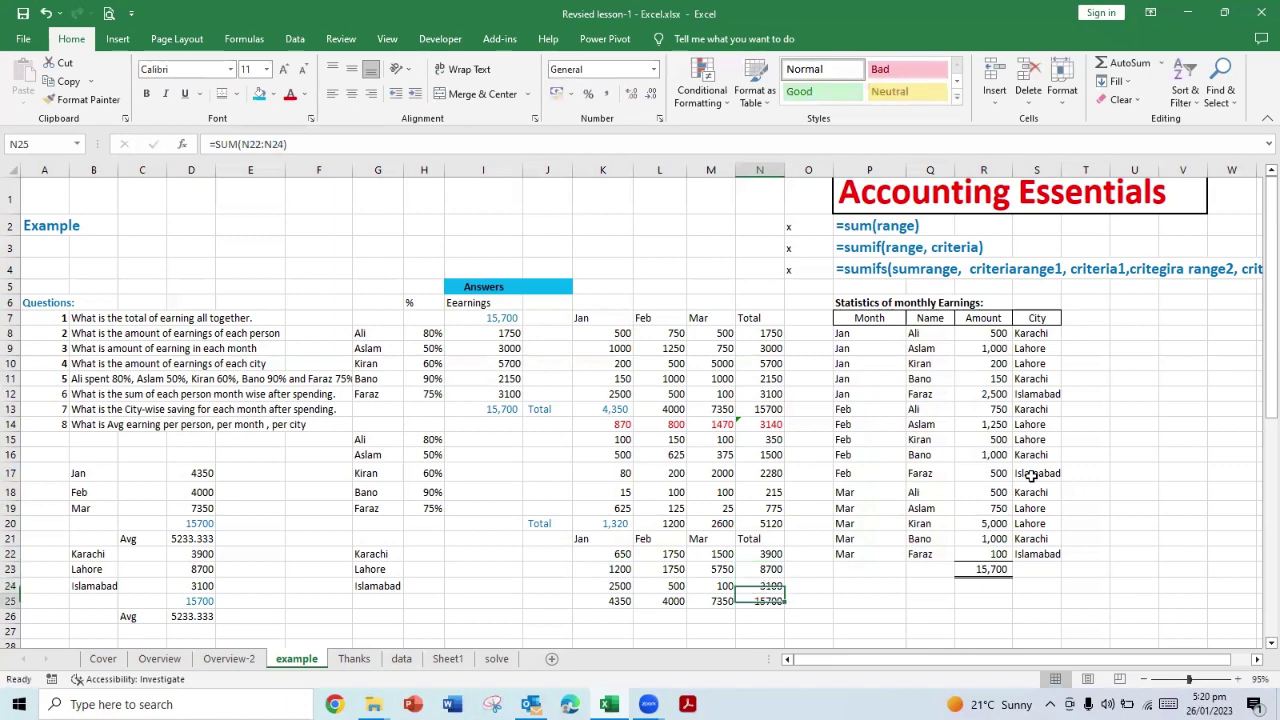
{"action": "key", "text": "Down"}
{"action": "key", "text": "Up"}
{"action": "key", "text": "Up"}
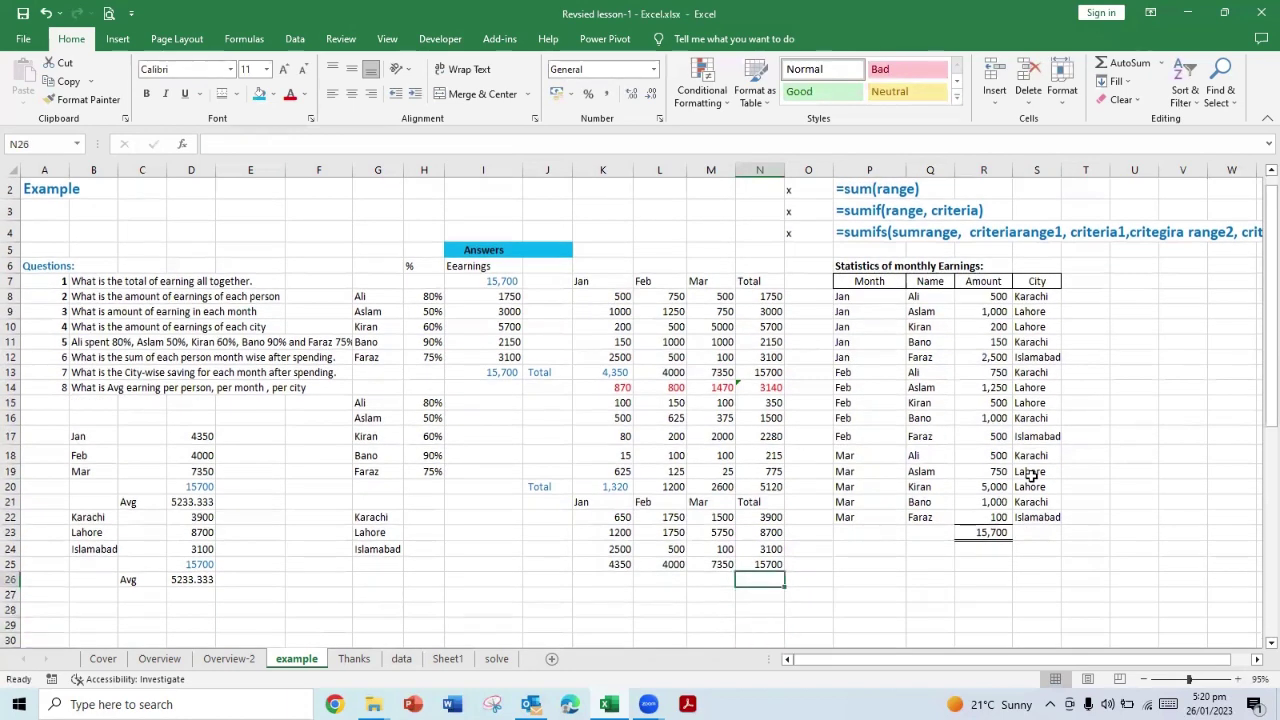
Step: Copy the AVERAGE formulas from K14:N14 into K28:N28, below the city-wise table
{"action": "key", "text": "Left"}
{"action": "key", "text": "Left"}
{"action": "key", "text": "Left"}
{"action": "key", "text": "Left"}
{"action": "key", "text": "Left"}
{"action": "key", "text": "Right"}
{"action": "key", "text": "Right"}
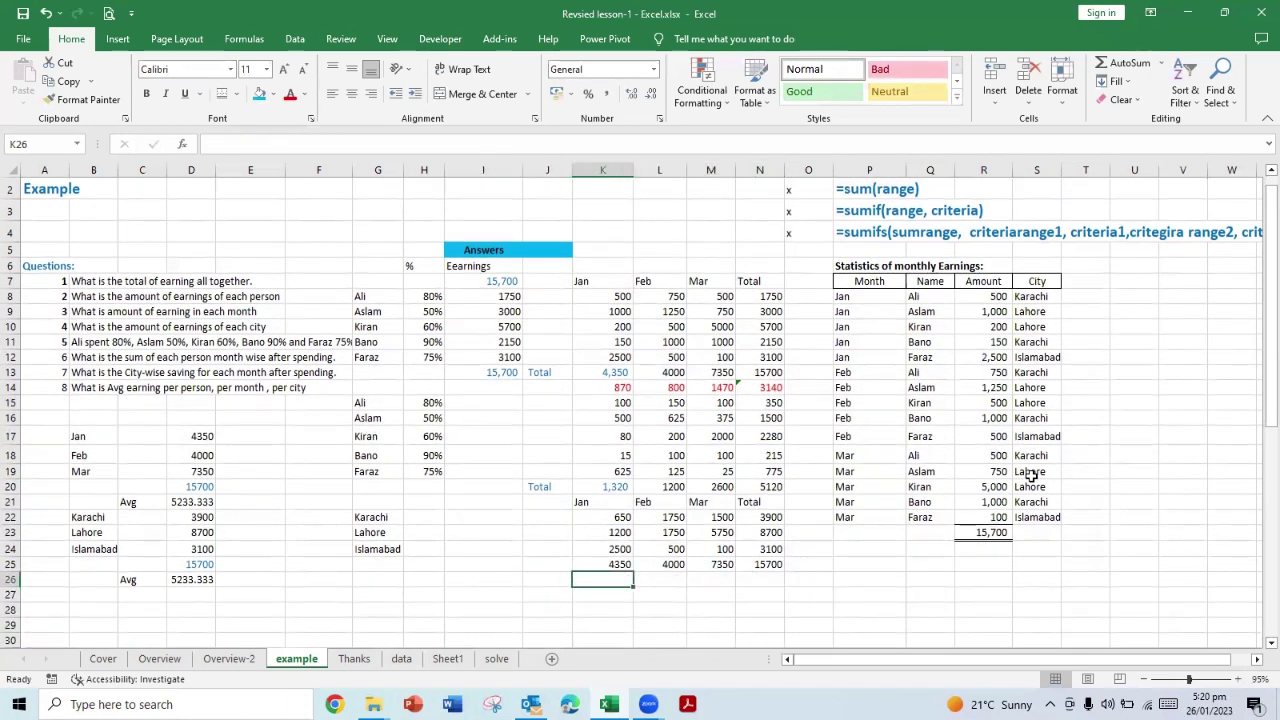
{"action": "key", "text": "Right"}
{"action": "key", "text": "Up"}
{"action": "key", "text": "Left"}
{"action": "key", "text": "Up"}
{"action": "key", "text": "Up"}
{"action": "key", "text": "Up"}
{"action": "key", "text": "Up"}
{"action": "key", "text": "Up"}
{"action": "key", "text": "Up"}
{"action": "key", "text": "Up"}
{"action": "key", "text": "Up"}
{"action": "key", "text": "Up"}
{"action": "key", "text": "Up"}
{"action": "key", "text": "Up"}
{"action": "key", "text": "Up"}
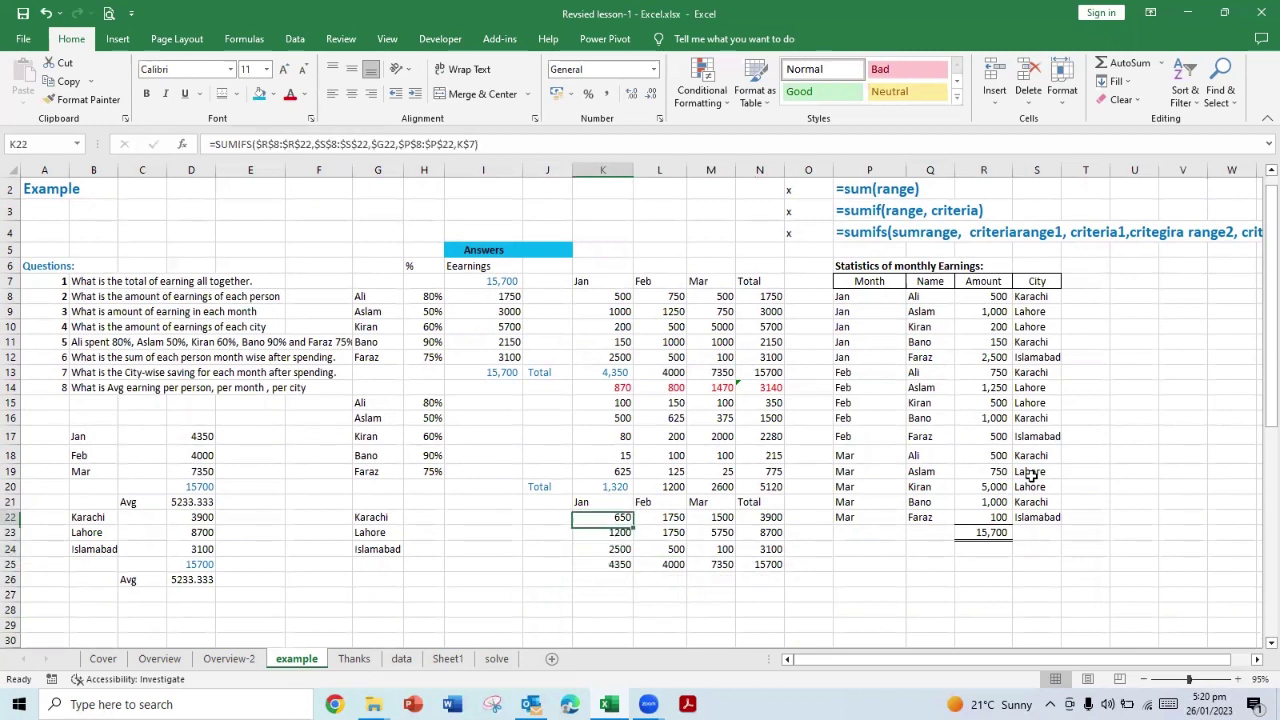
{"action": "key", "text": "Down"}
{"action": "key", "text": "shift+Right"}
{"action": "key", "text": "shift+Right"}
{"action": "key", "text": "shift+Right"}
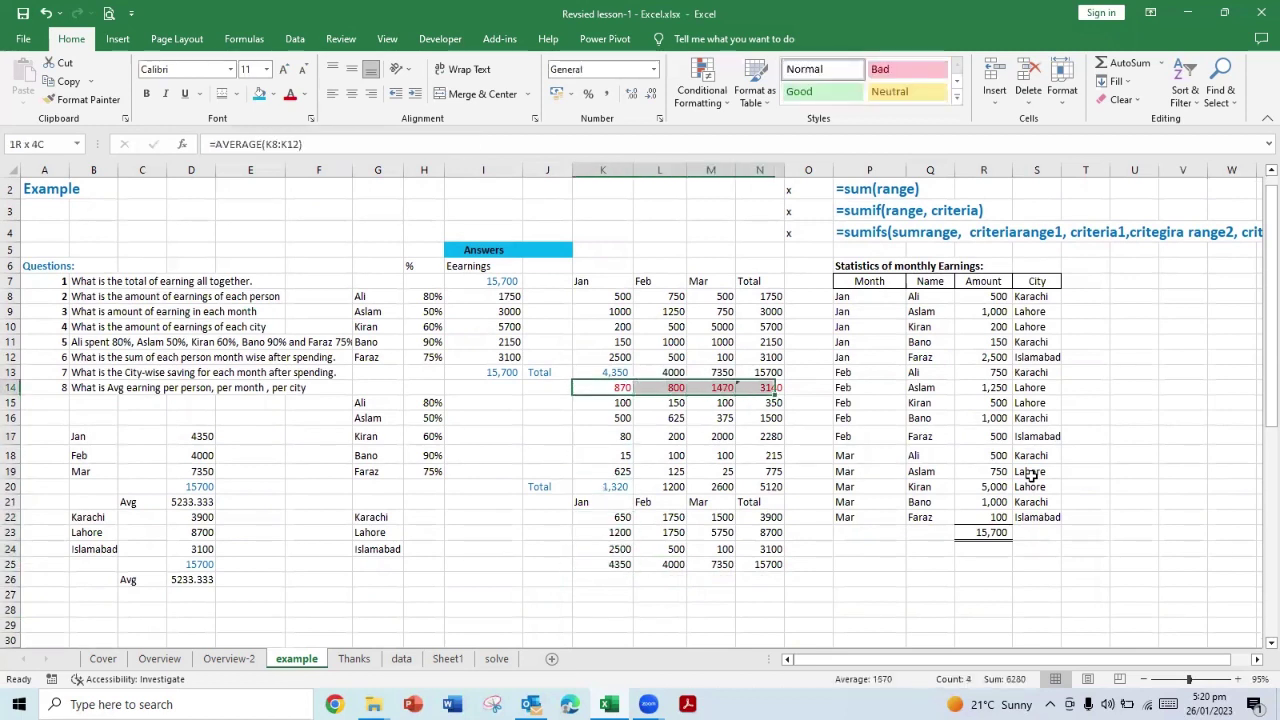
{"action": "key", "text": "ctrl+c"}
{"action": "key", "text": "Down"}
{"action": "key", "text": "Down"}
{"action": "key", "text": "Down"}
{"action": "key", "text": "Down"}
{"action": "key", "text": "Down"}
{"action": "key", "text": "Down"}
{"action": "key", "text": "Down"}
{"action": "key", "text": "Down"}
{"action": "key", "text": "Down"}
{"action": "key", "text": "Down"}
{"action": "key", "text": "Down"}
{"action": "key", "text": "Down"}
{"action": "key", "text": "Down"}
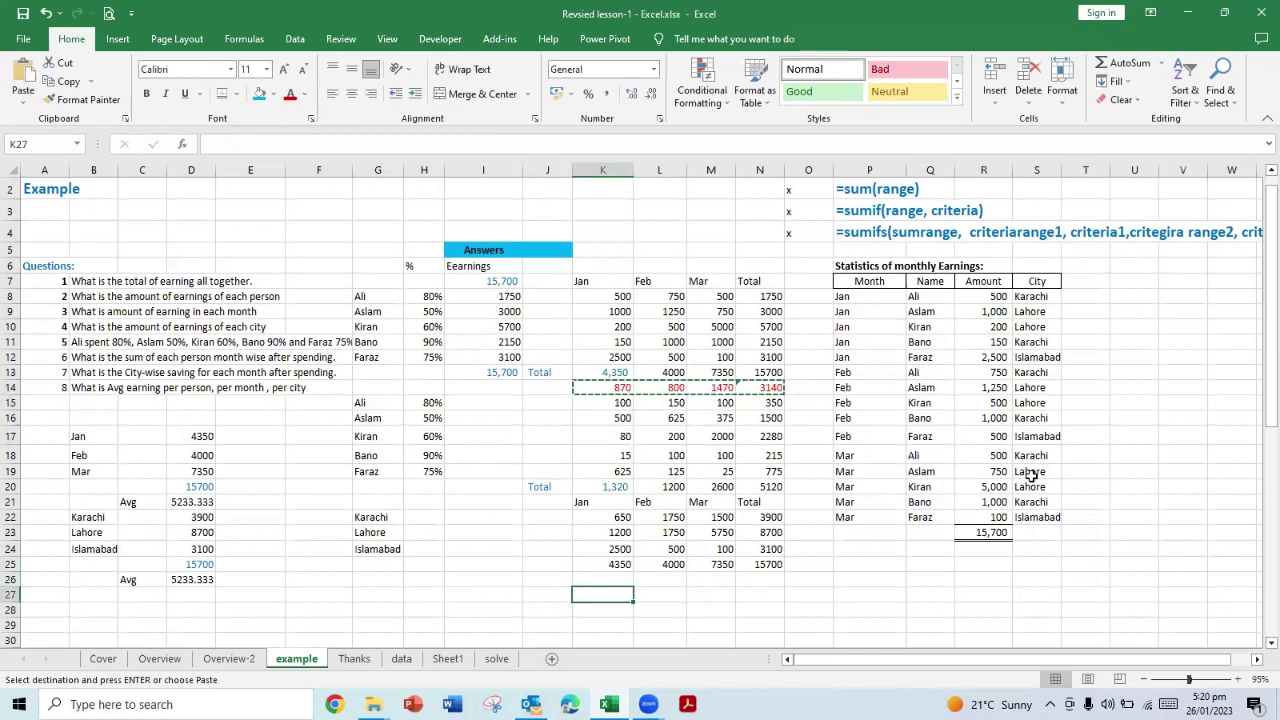
{"action": "key", "text": "Down"}
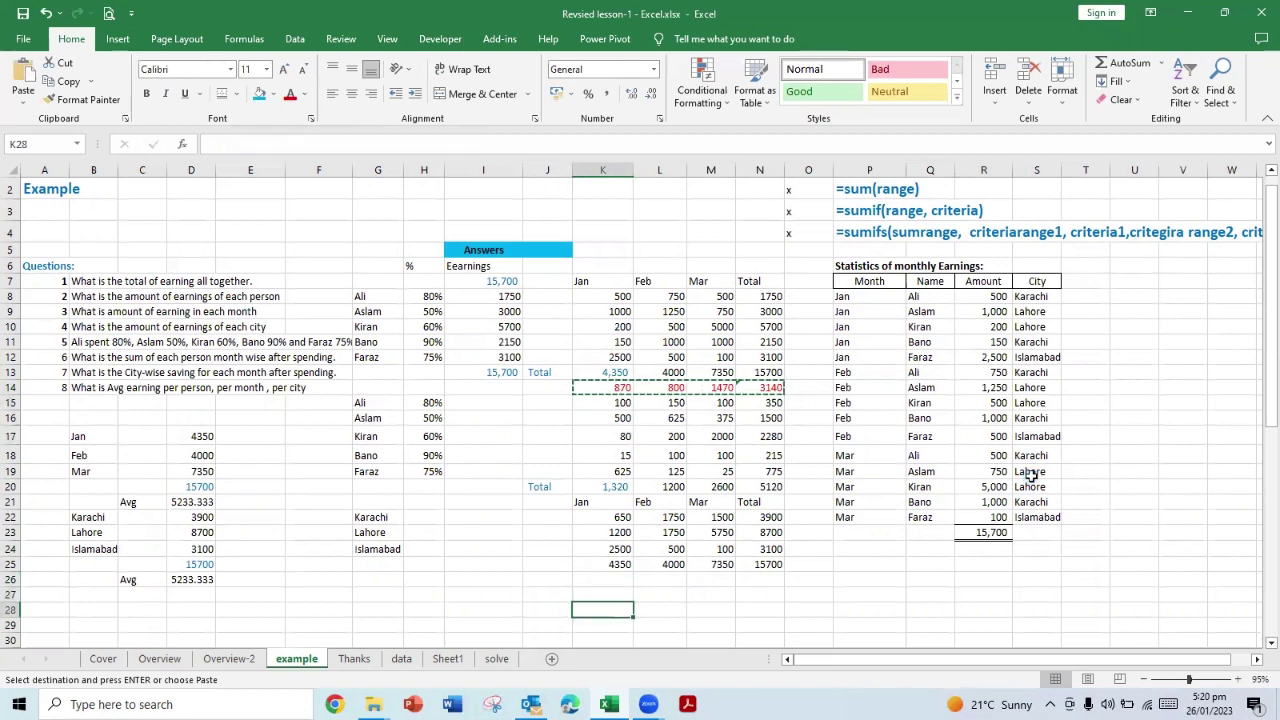
{"action": "key", "text": "Return"}
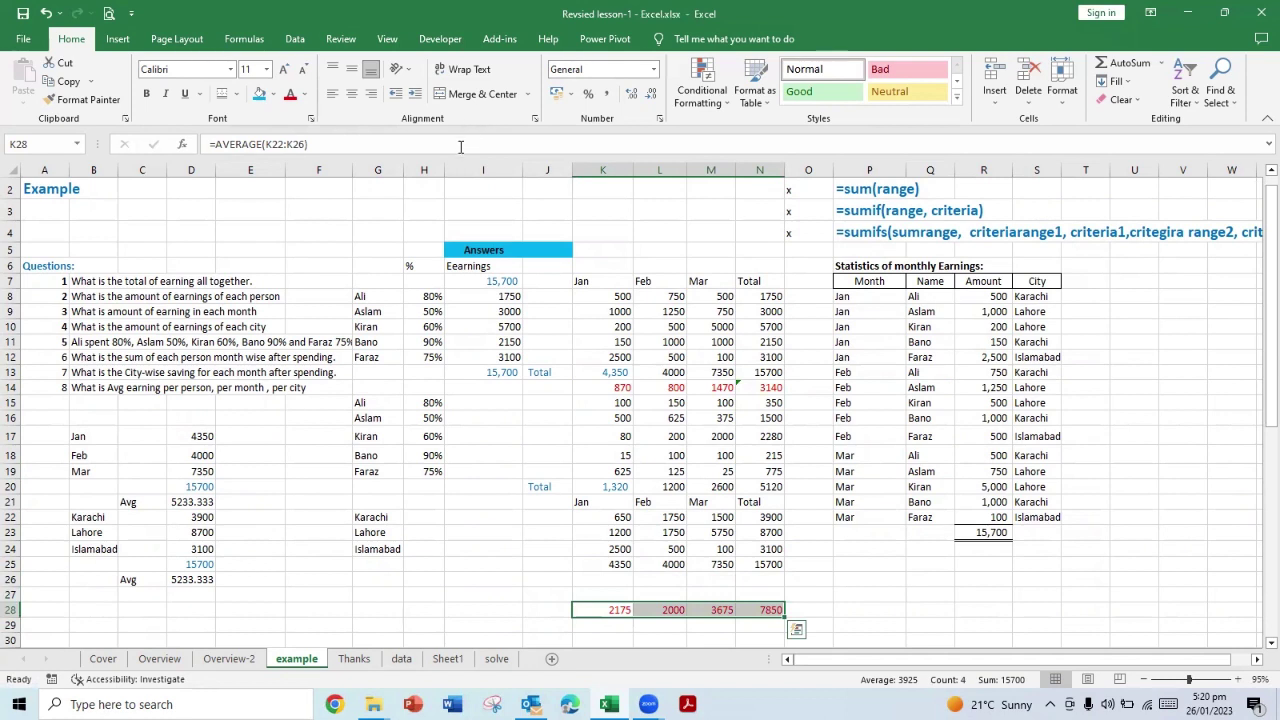
{"action": "key", "text": "F2"}
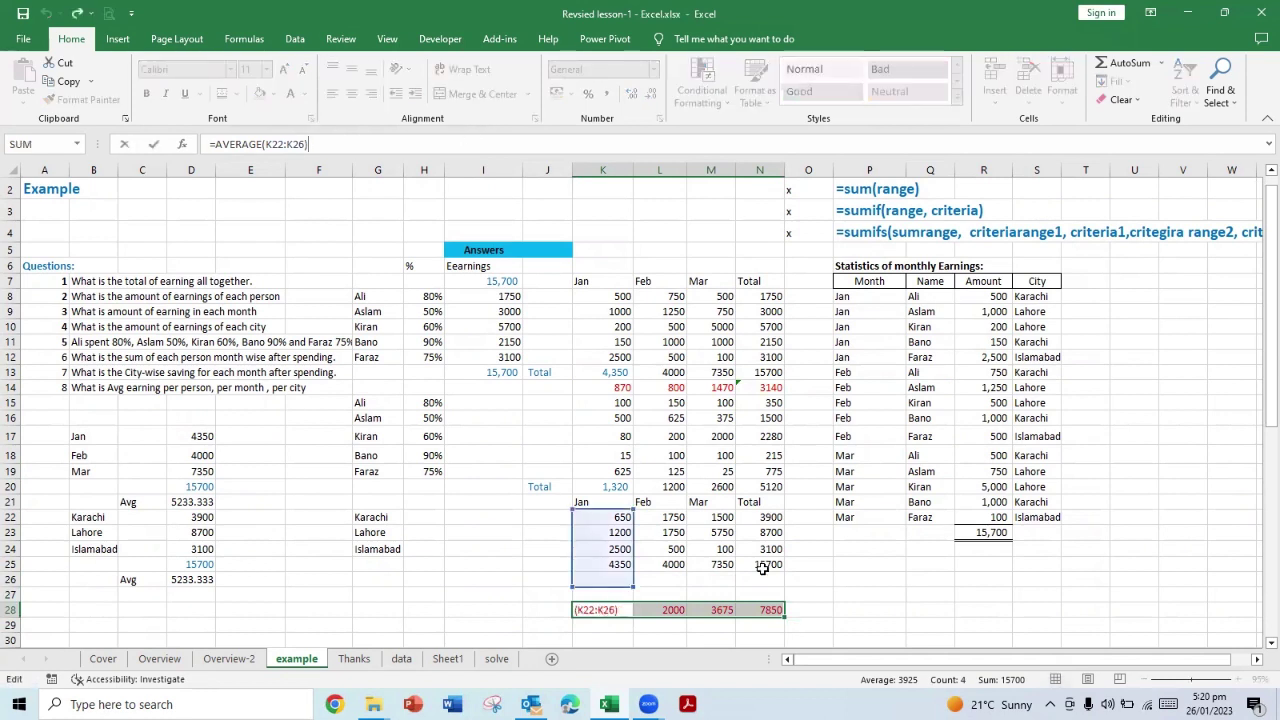
{"action": "left_click_drag", "start_coordinate": [633, 587], "coordinate": [633, 541]}
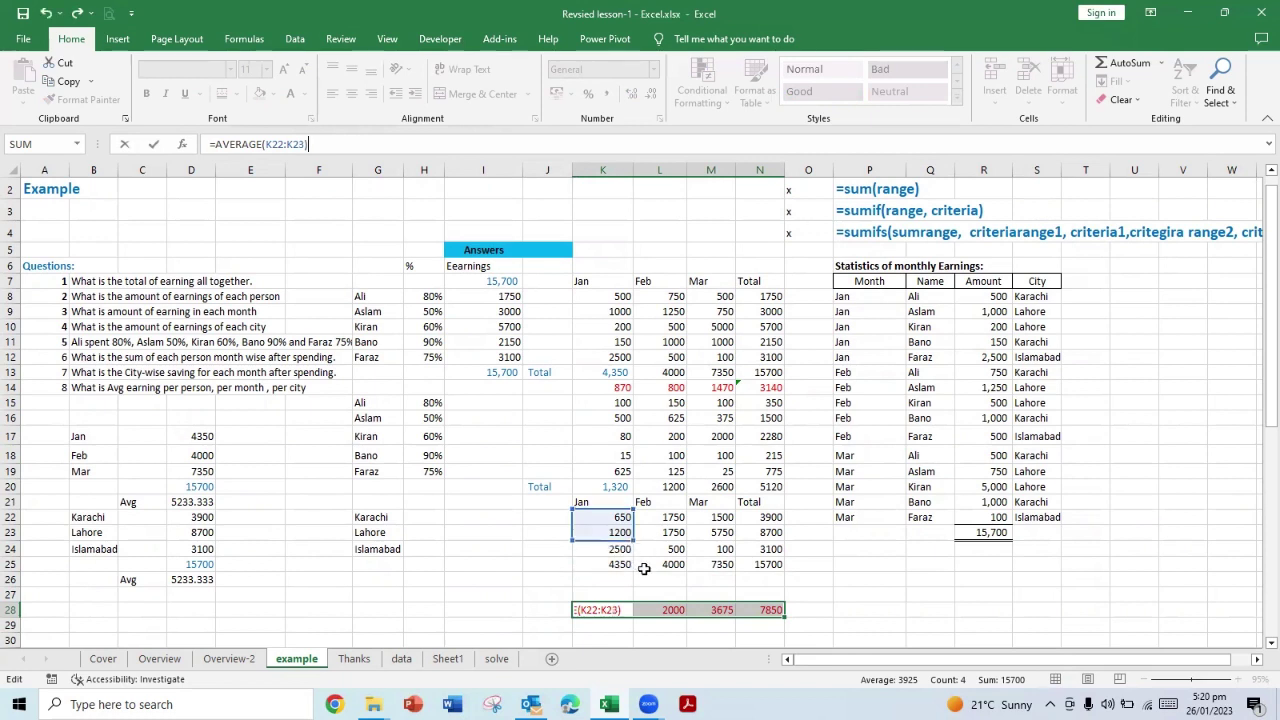
{"action": "key", "text": "Escape"}
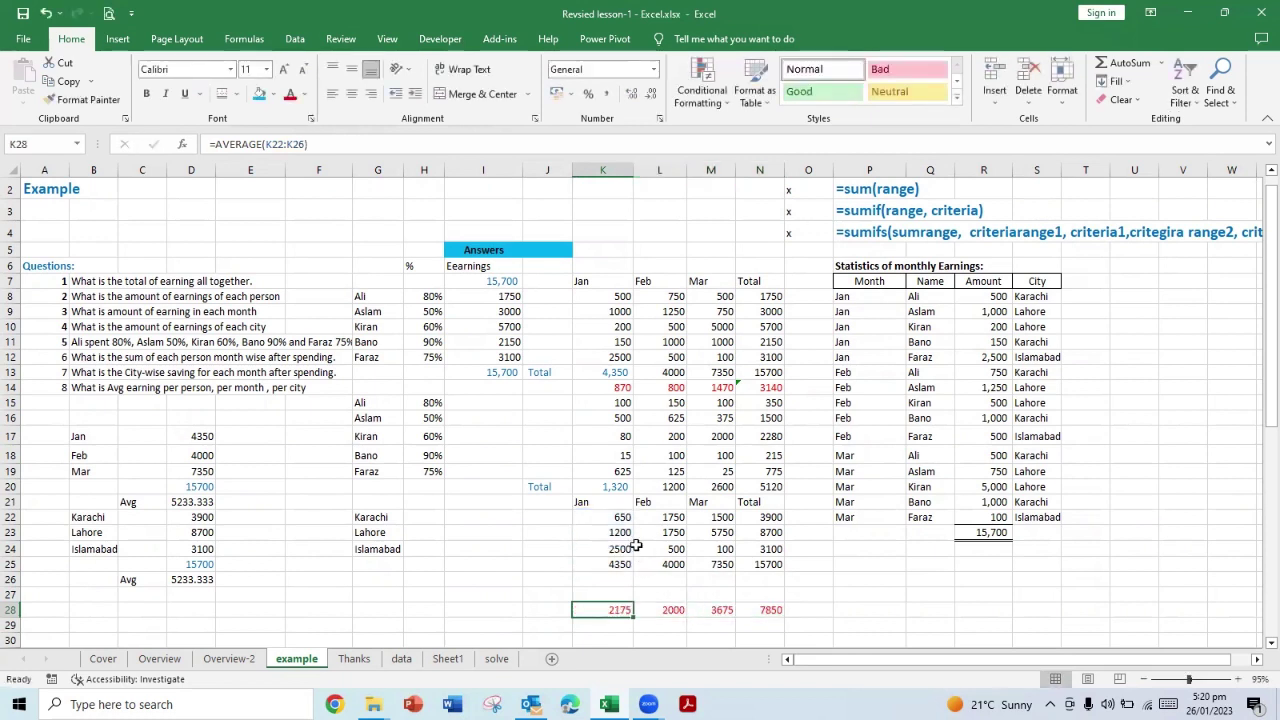
Step: Change the AVERAGE range in K28 to the three city rows, K22:K24
{"action": "left_click", "coordinate": [387, 140]}
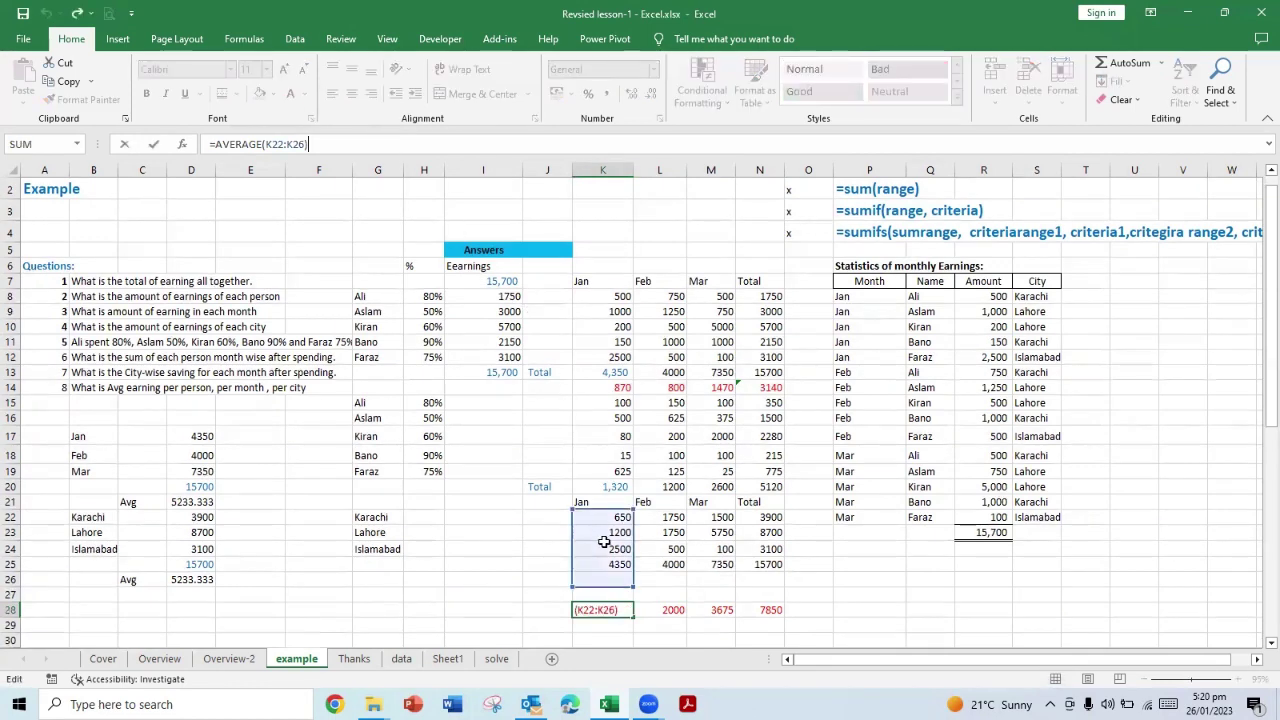
{"action": "left_click_drag", "start_coordinate": [633, 587], "coordinate": [635, 549]}
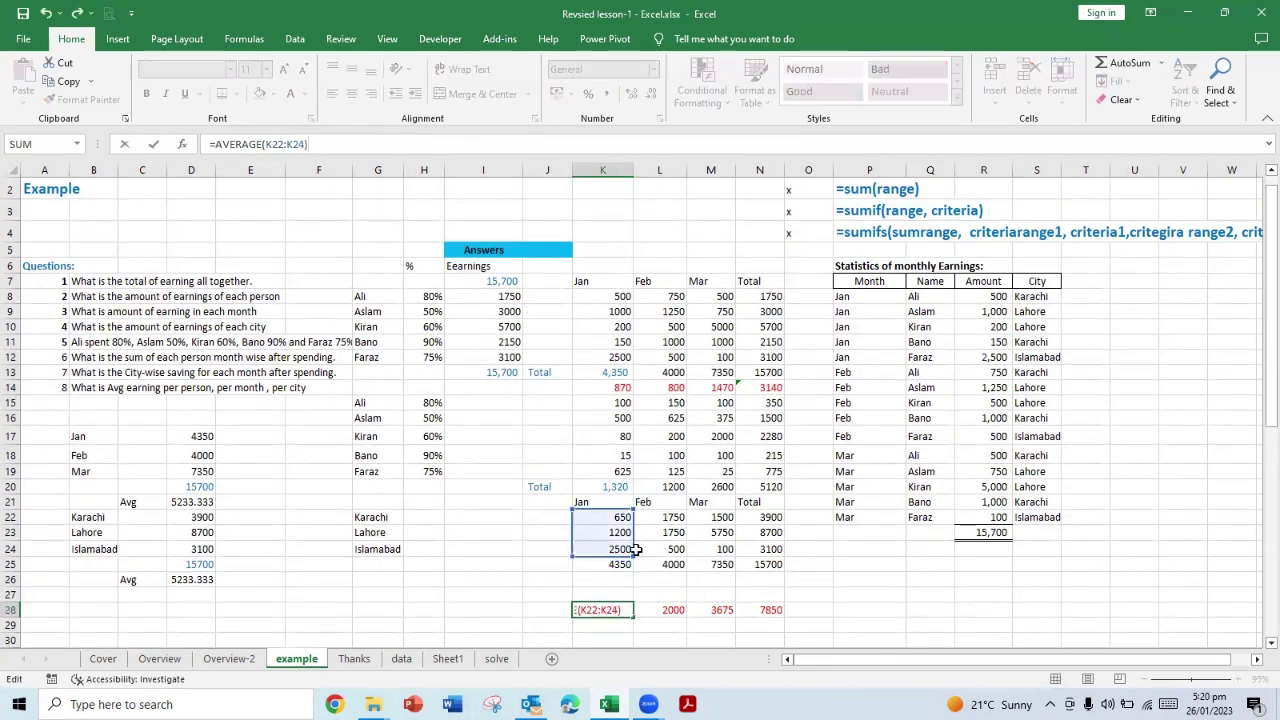
{"action": "key", "text": "ctrl+Return"}
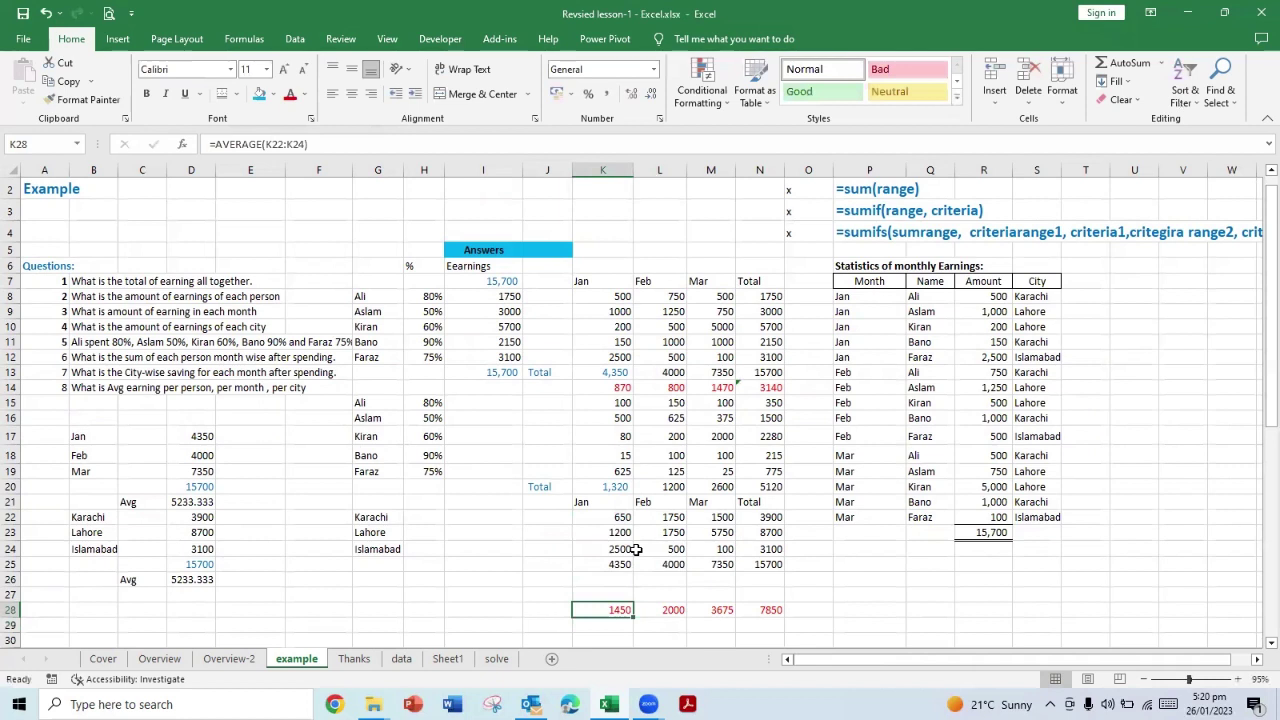
Step: Copy the corrected AVERAGE formula from K28 into L28:N28
{"action": "key", "text": "ctrl+c"}
{"action": "key", "text": "Right"}
{"action": "key", "text": "shift+Right"}
{"action": "key", "text": "shift+Right"}
{"action": "key", "text": "Return"}
{"action": "key", "text": "Left"}
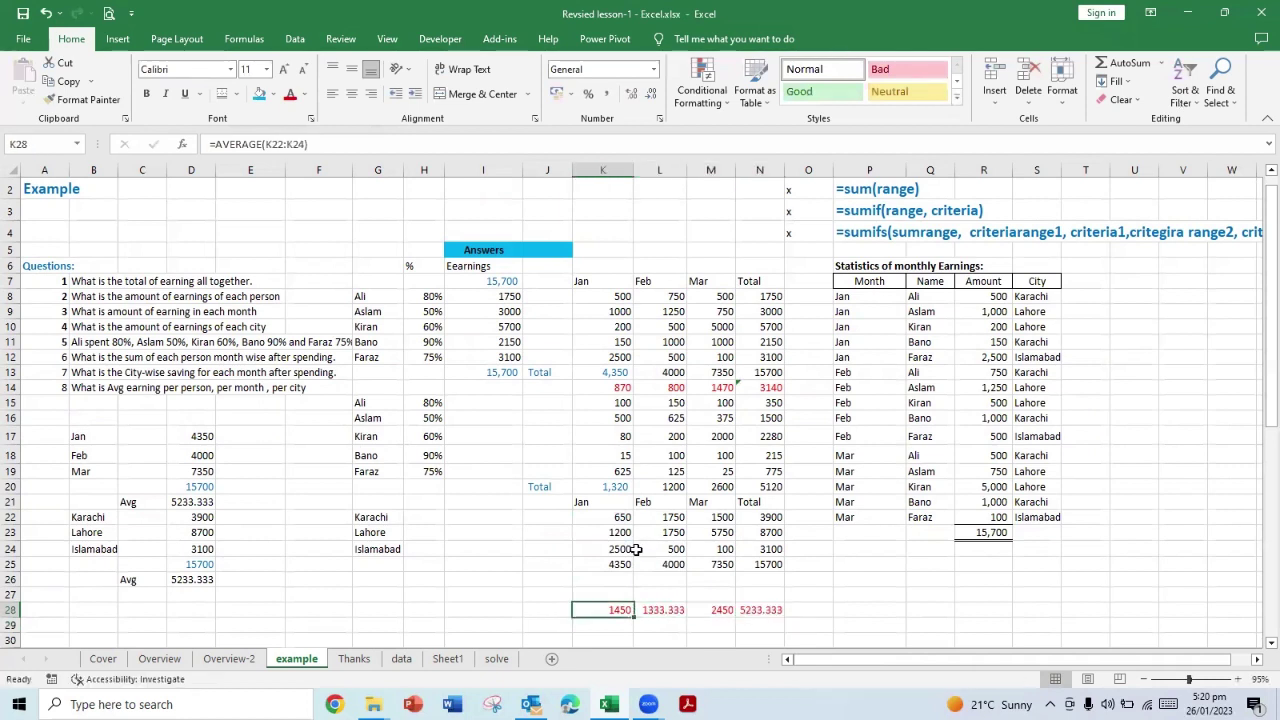
Step: Move the city averages from K28:N28 up one row to K27:N27
{"action": "key", "text": "shift+Right"}
{"action": "key", "text": "shift+Right"}
{"action": "key", "text": "shift+Right"}
{"action": "key", "text": "shift+Left"}
{"action": "key", "text": "shift+Left"}
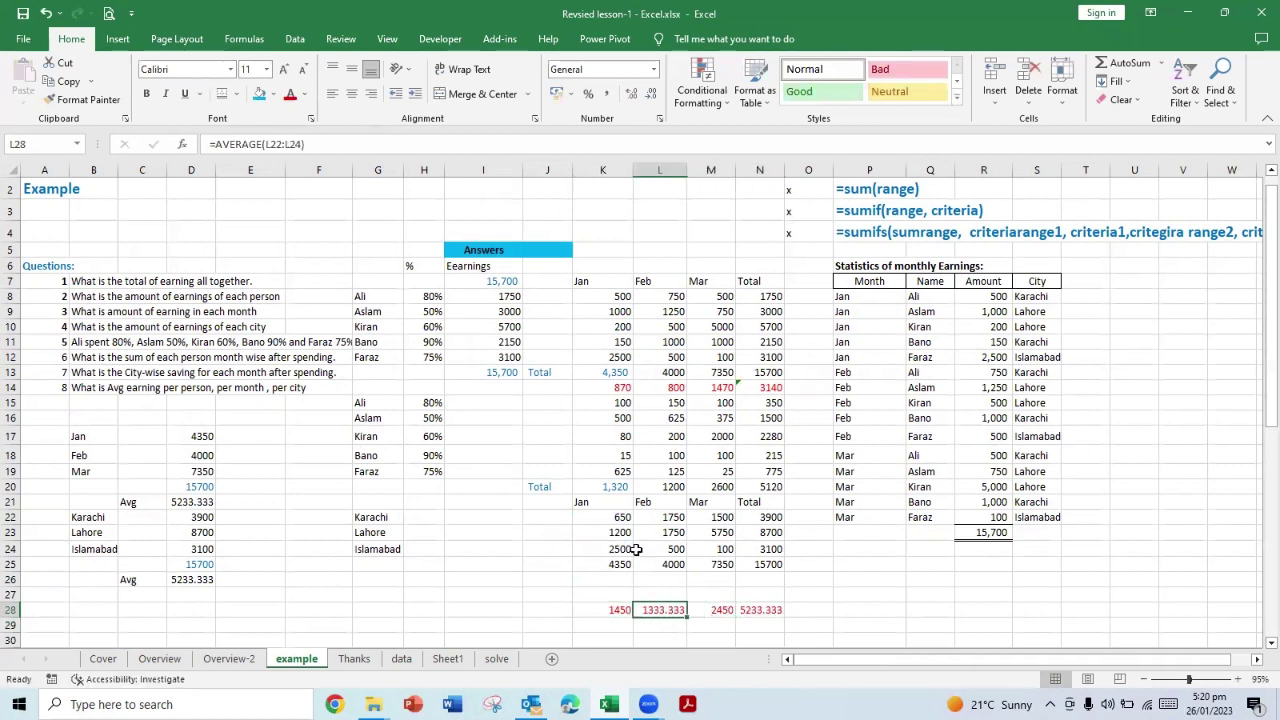
{"action": "key", "text": "shift+Right"}
{"action": "key", "text": "shift+Right"}
{"action": "key", "text": "ctrl+x"}
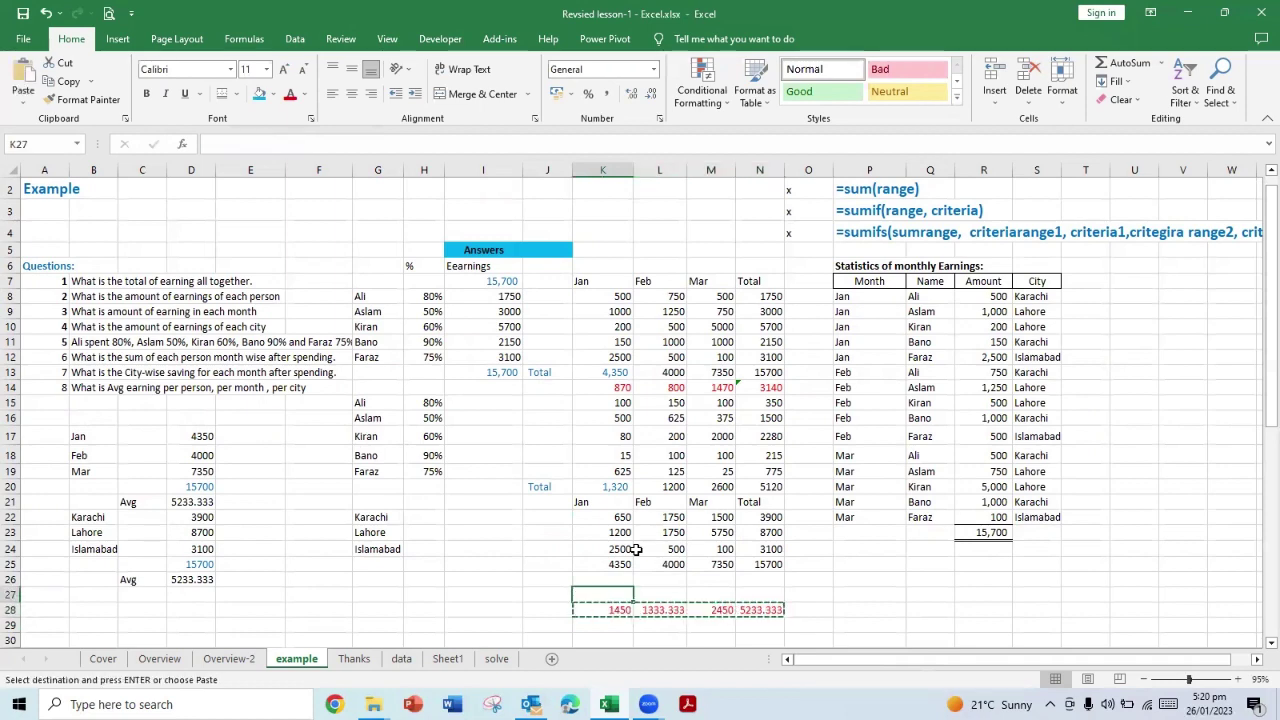
{"action": "key", "text": "Up"}
{"action": "key", "text": "Return"}
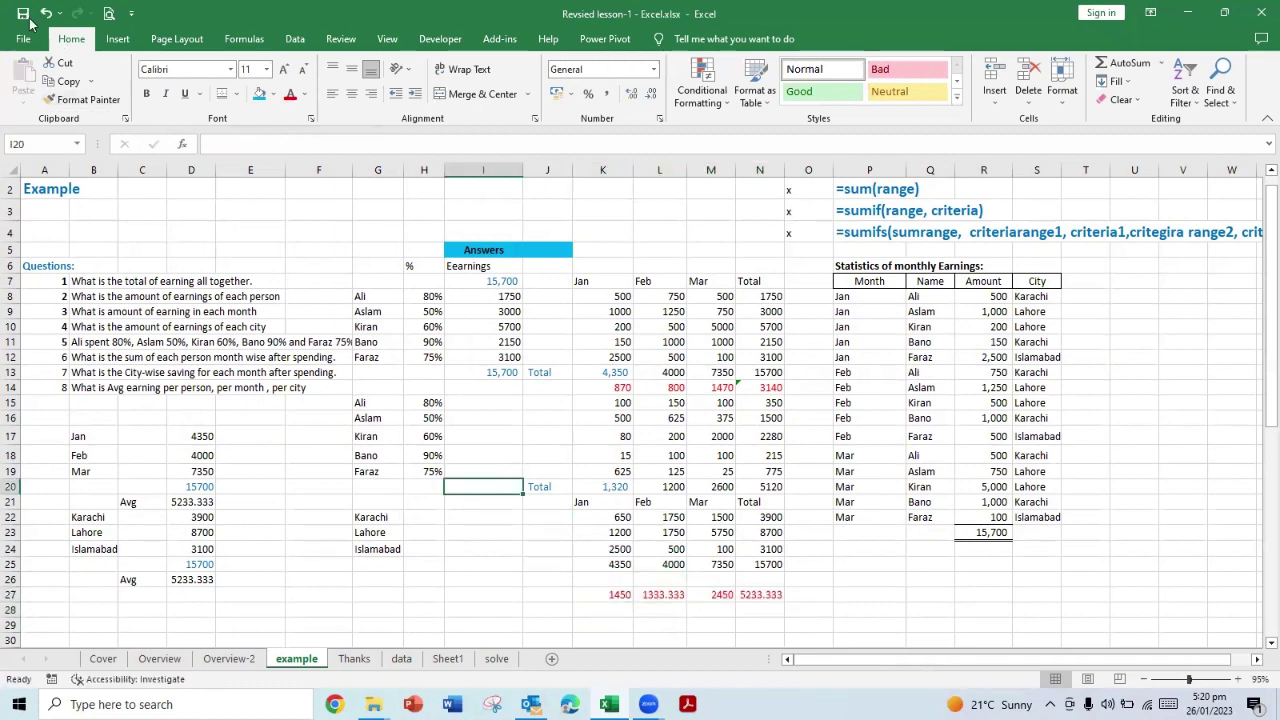